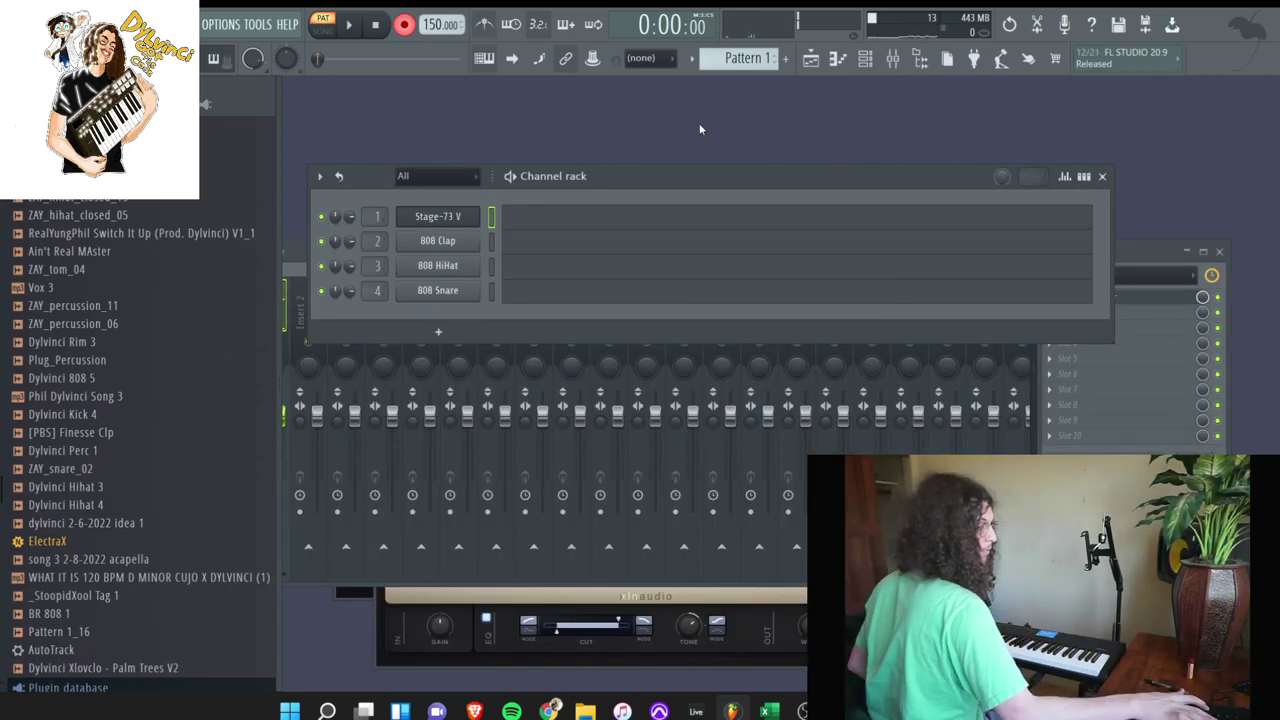
# - Record a chord progression with the Stage-73 V electric piano into Pattern 1
pyautogui.press('space')
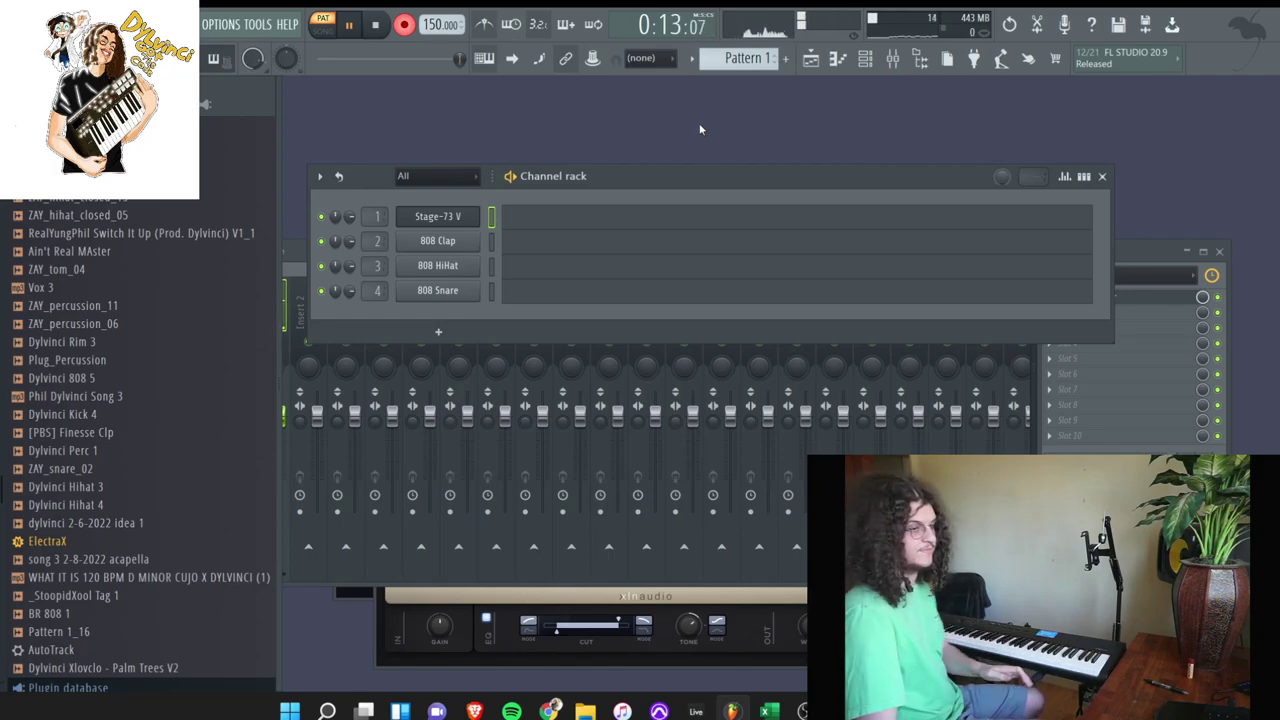
pyautogui.press('space')
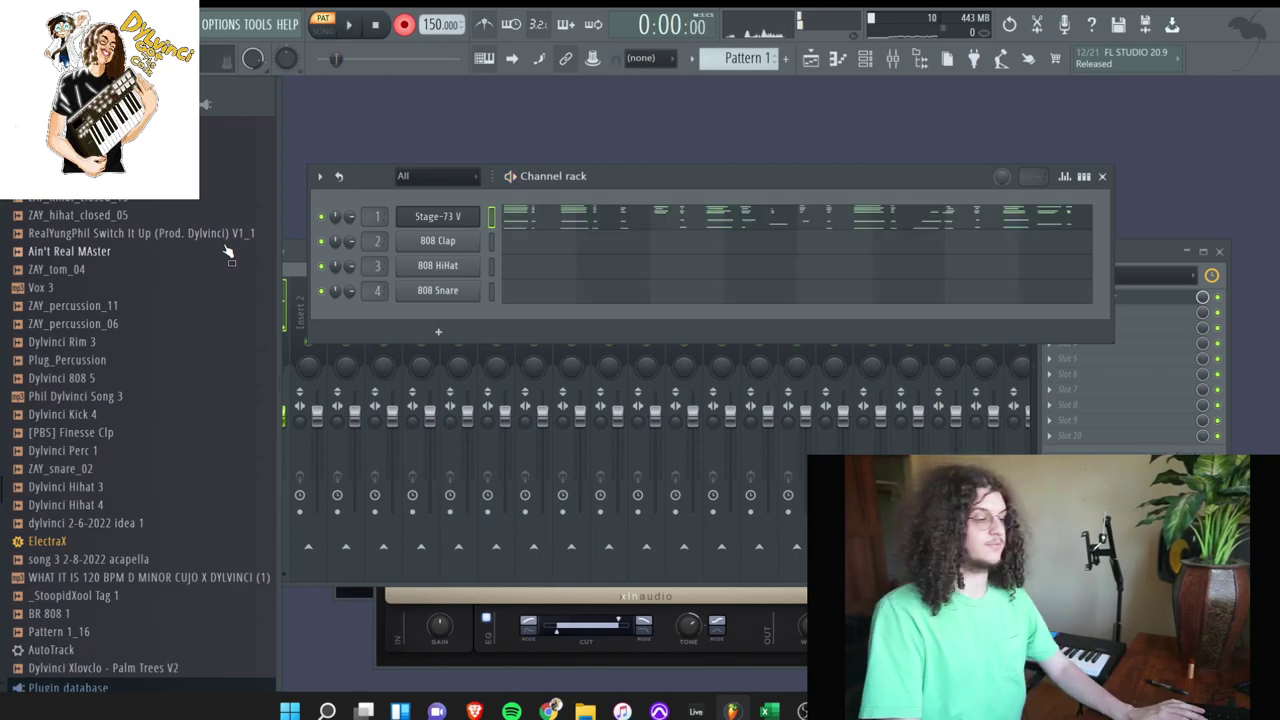
# - Tighten the timing of the opening piano chords, moving bar 2's last chord later and bar 3's first chord earlier
pyautogui.moveTo(465, 564); pyautogui.dragTo(444, 202)
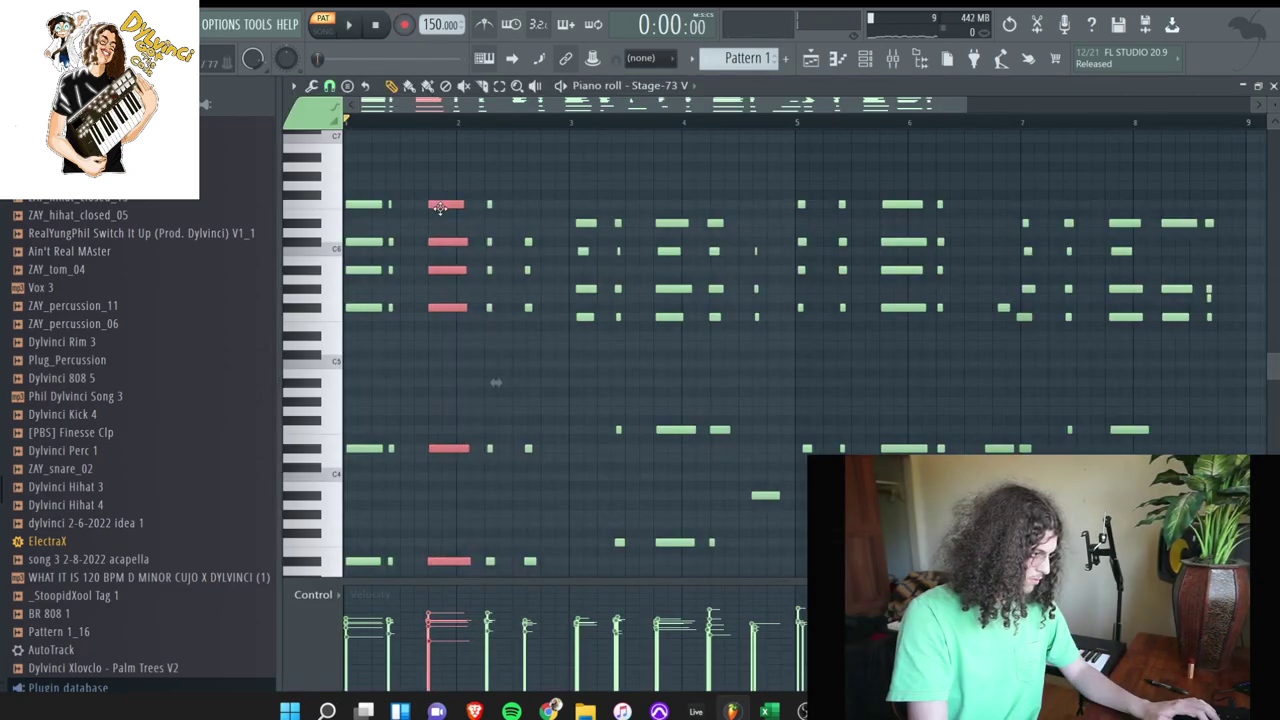
pyautogui.press('space')
pyautogui.moveTo(524, 200); pyautogui.dragTo(540, 575)
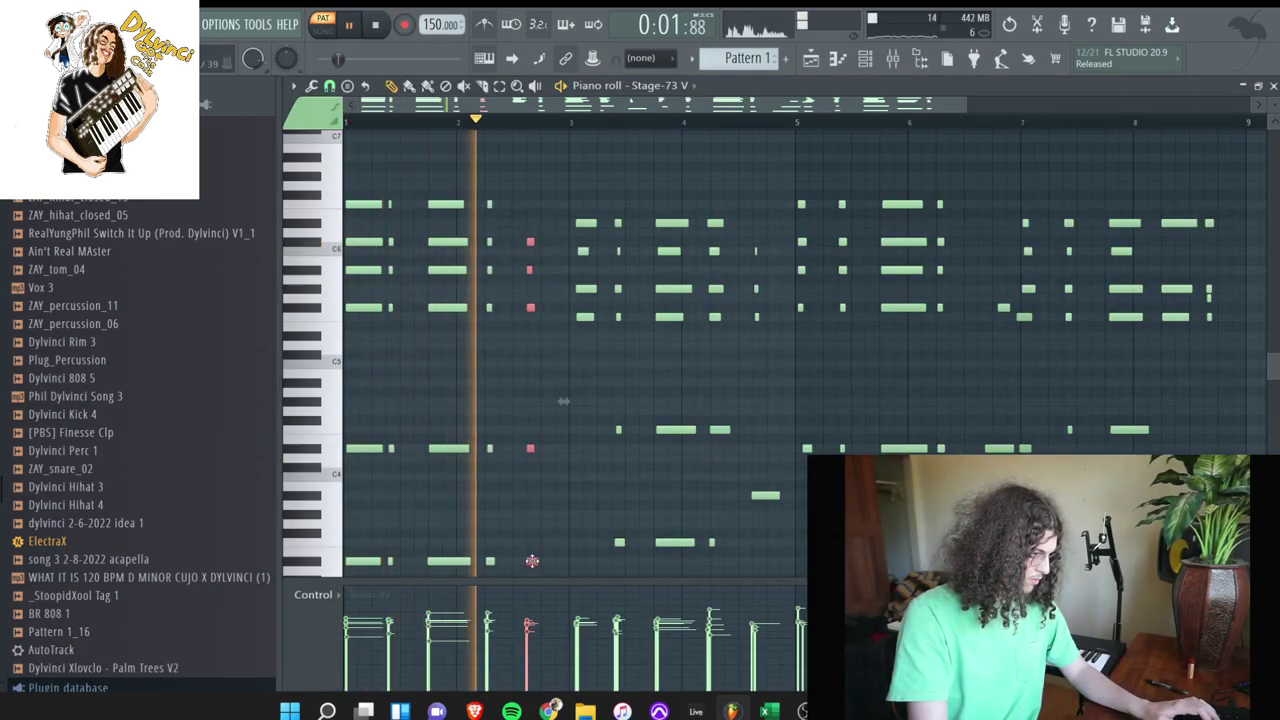
pyautogui.moveTo(610, 556); pyautogui.dragTo(576, 226)
pyautogui.press('space')
pyautogui.press('space')
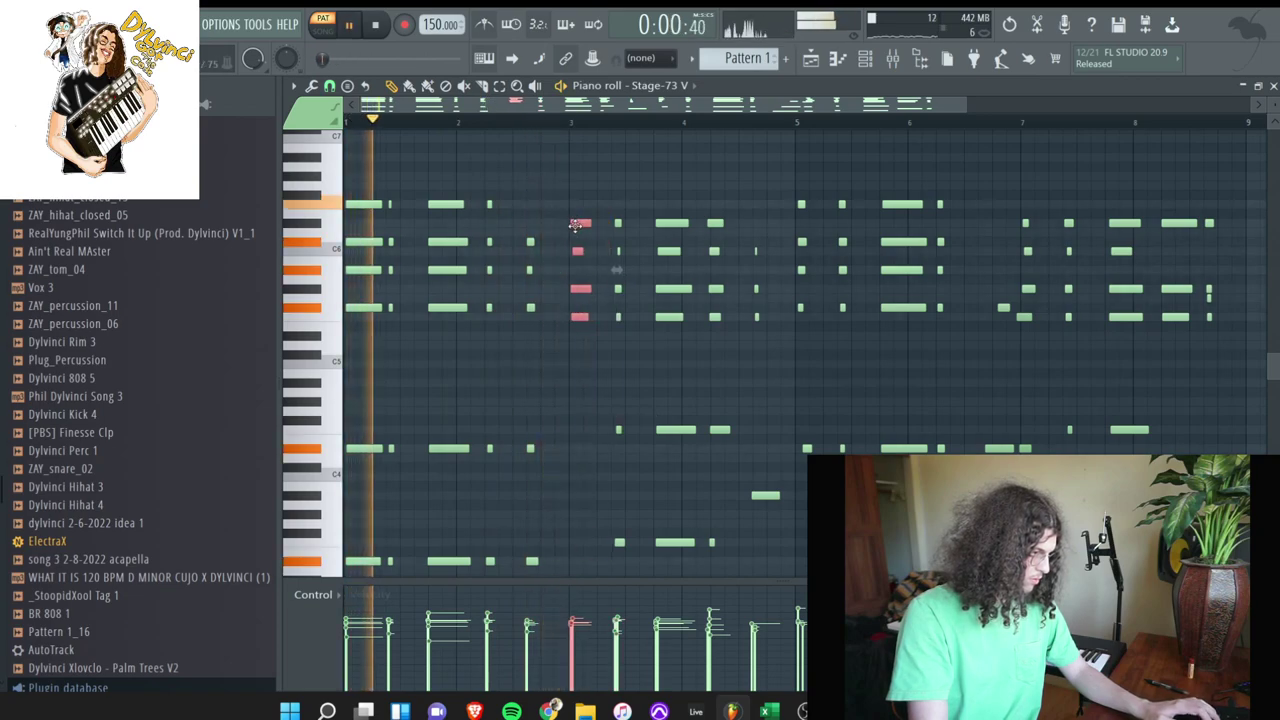
# - Nudge the remaining chords of bars 3 and 4 into time and lengthen the short upper notes late in bar 4
pyautogui.scroll(-3, 605, 400)
pyautogui.moveTo(609, 471); pyautogui.dragTo(629, 176)
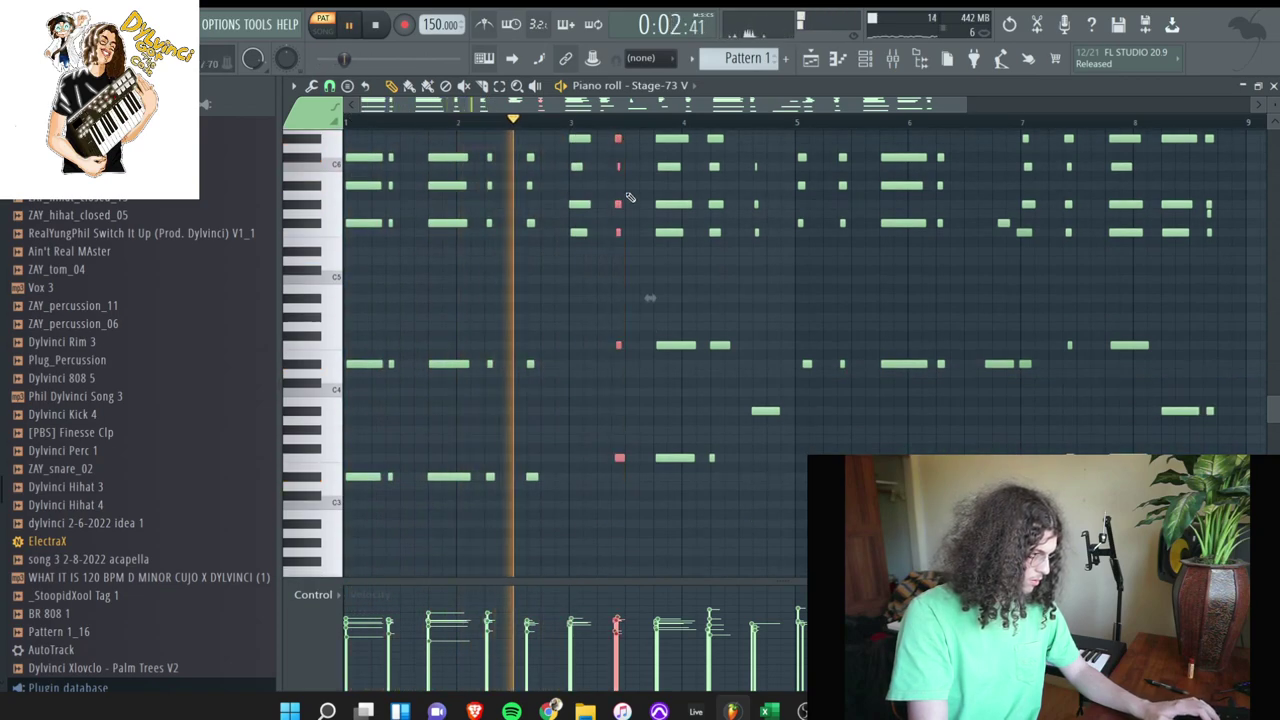
pyautogui.scroll(4, 629, 176)
pyautogui.moveTo(671, 241); pyautogui.dragTo(781, 502)
pyautogui.press('space')
pyautogui.press('space')
pyautogui.scroll(-1, 703, 560)
pyautogui.keyDown('ctrl'); pyautogui.click(777, 443); pyautogui.keyUp('ctrl')
pyautogui.moveTo(765, 388); pyautogui.dragTo(768, 253)
pyautogui.keyDown('ctrl'); pyautogui.click(795, 277); pyautogui.keyUp('ctrl')
# - Move the whole first chord of bar 5 slightly earlier, close to the bar line
pyautogui.scroll(-3, 817, 400)
pyautogui.moveTo(806, 446); pyautogui.dragTo(789, 122)
pyautogui.scroll(2, 818, 290)
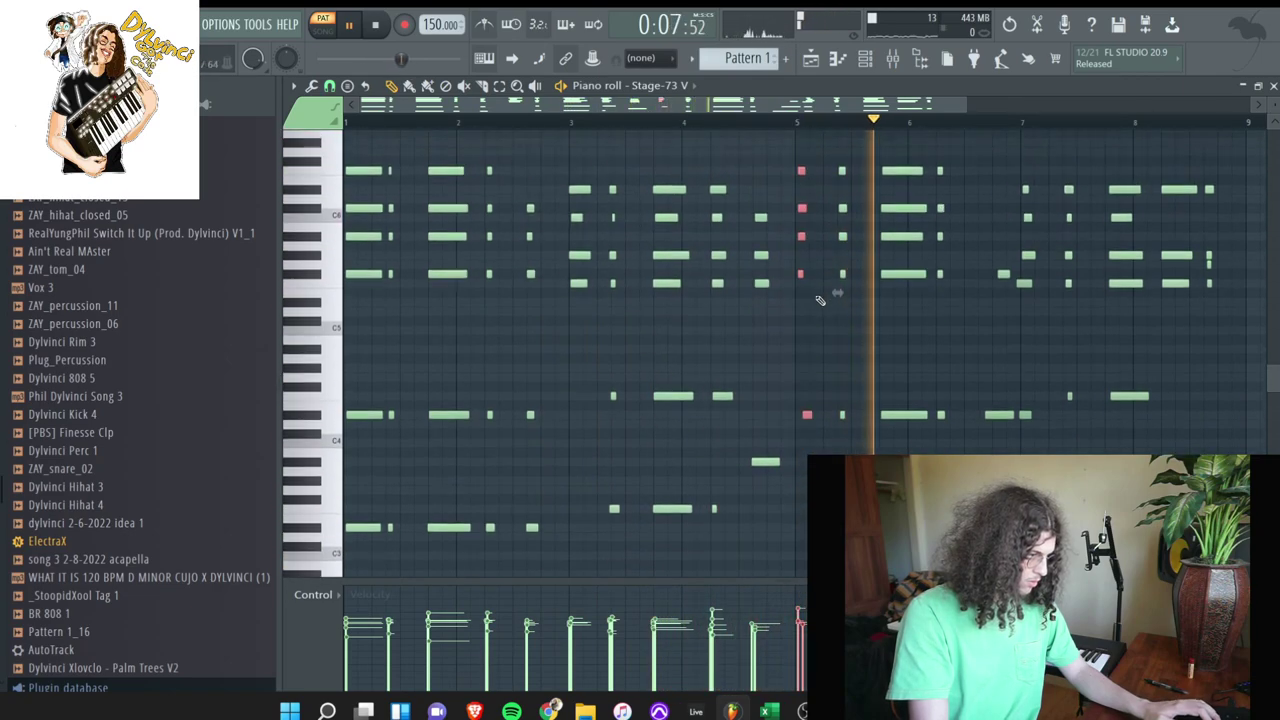
pyautogui.scroll(1, 820, 295)
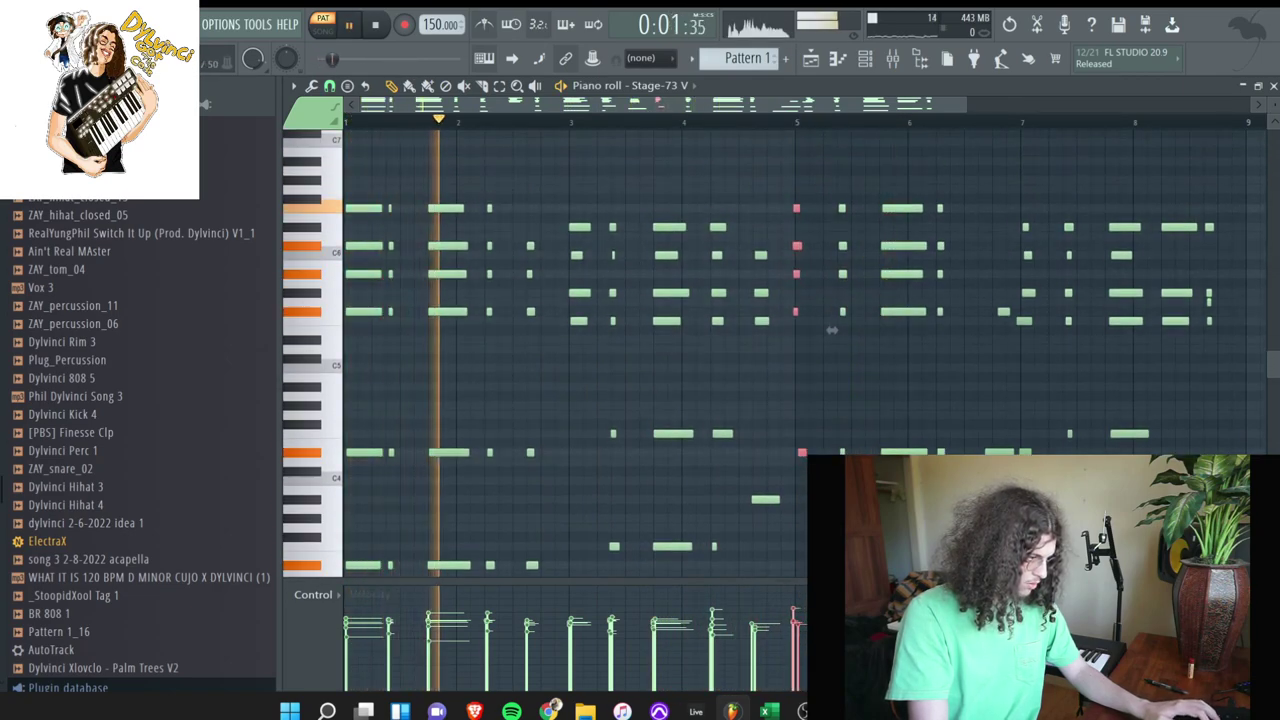
pyautogui.scroll(-1, 880, 400)
# - Adjust the timing of the following chords in bars 5 and 6, shifting the last notes of bar 6 slightly earlier
pyautogui.moveTo(861, 560); pyautogui.dragTo(844, 174)
pyautogui.moveTo(921, 560); pyautogui.dragTo(901, 173)
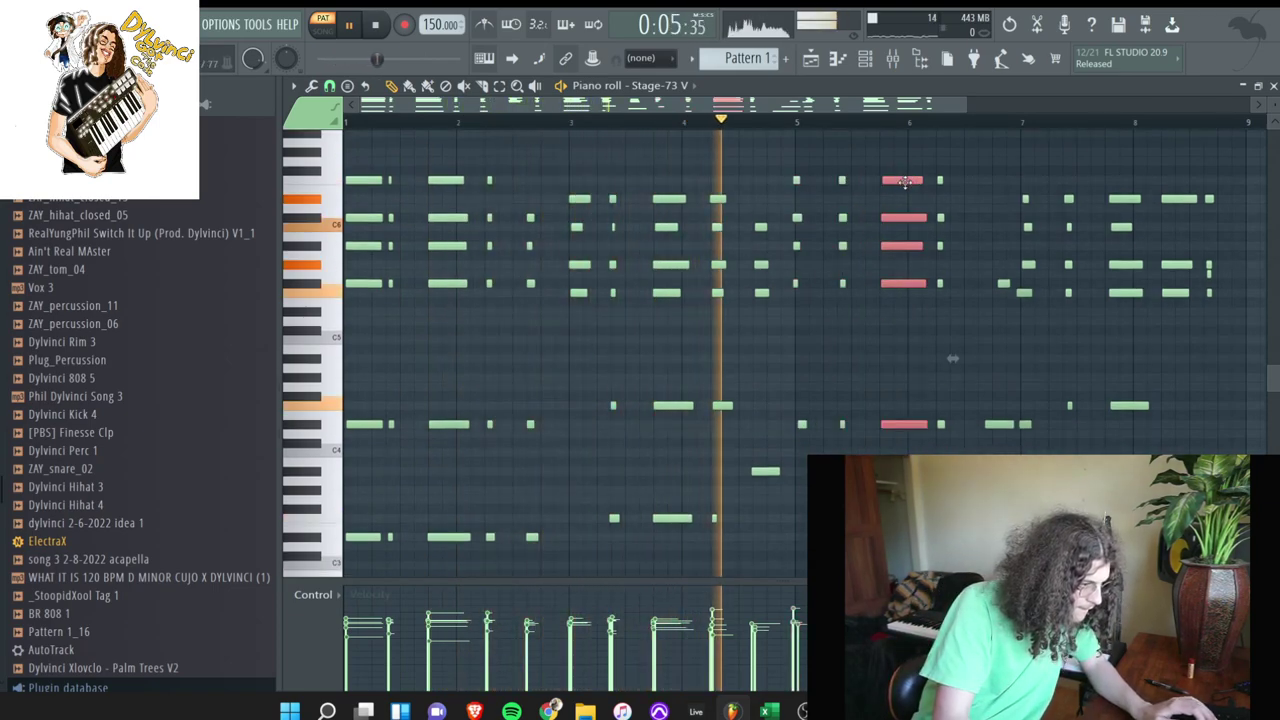
pyautogui.moveTo(986, 560); pyautogui.dragTo(1003, 357)
pyautogui.rightClick(1003, 357)
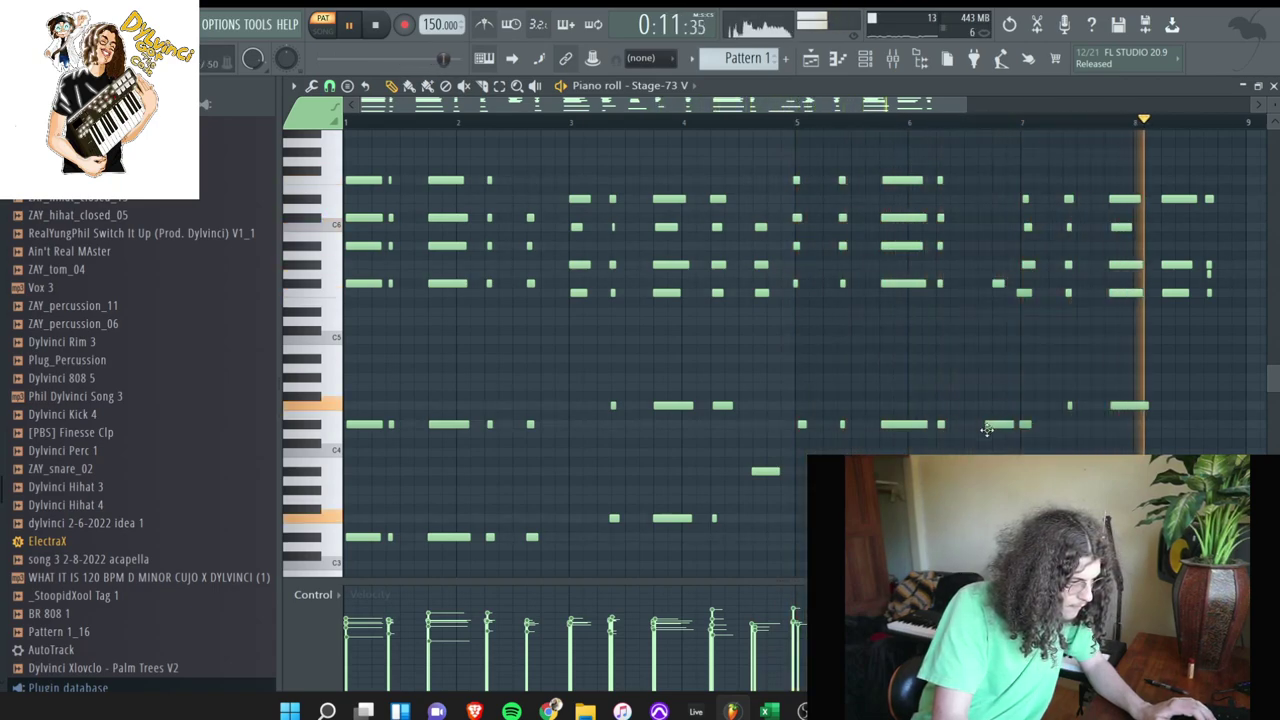
# - Move bar 7's first chord slightly later and its last long chord slightly earlier, and replay the pattern
pyautogui.moveTo(1036, 472); pyautogui.dragTo(1025, 194)
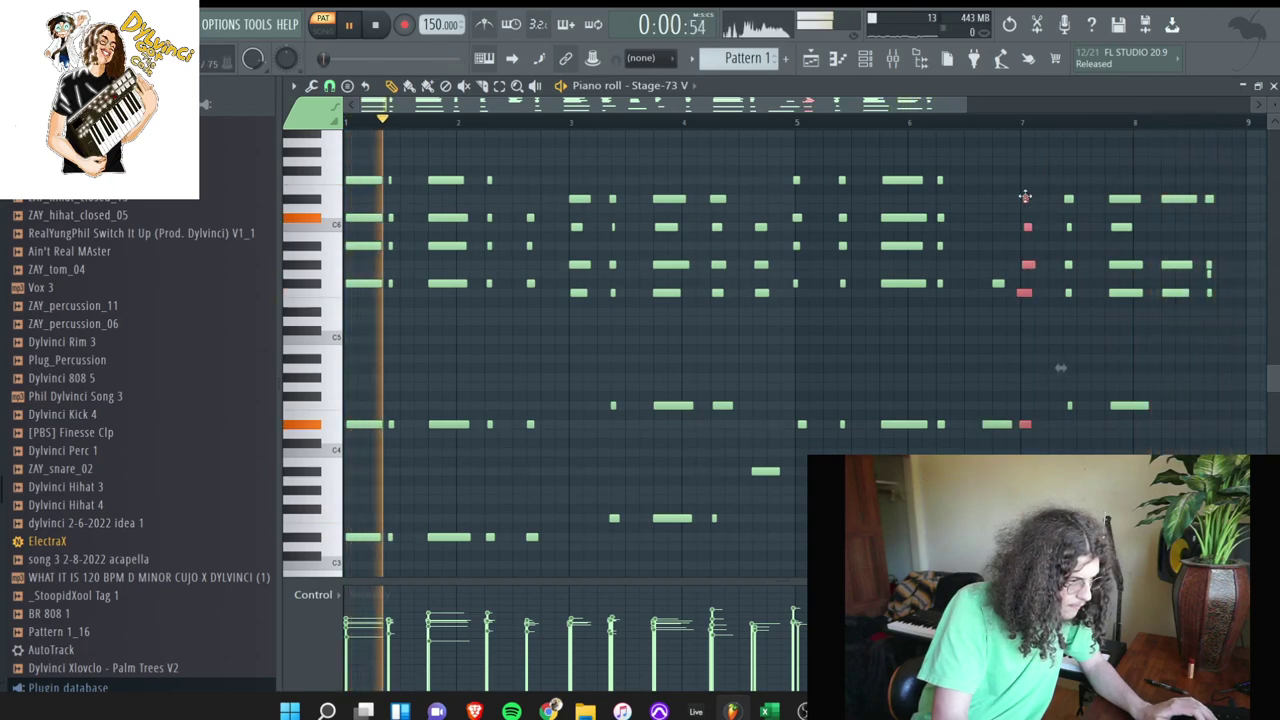
pyautogui.moveTo(1023, 297); pyautogui.dragTo(1026, 297)
pyautogui.moveTo(1054, 215); pyautogui.dragTo(1083, 244)
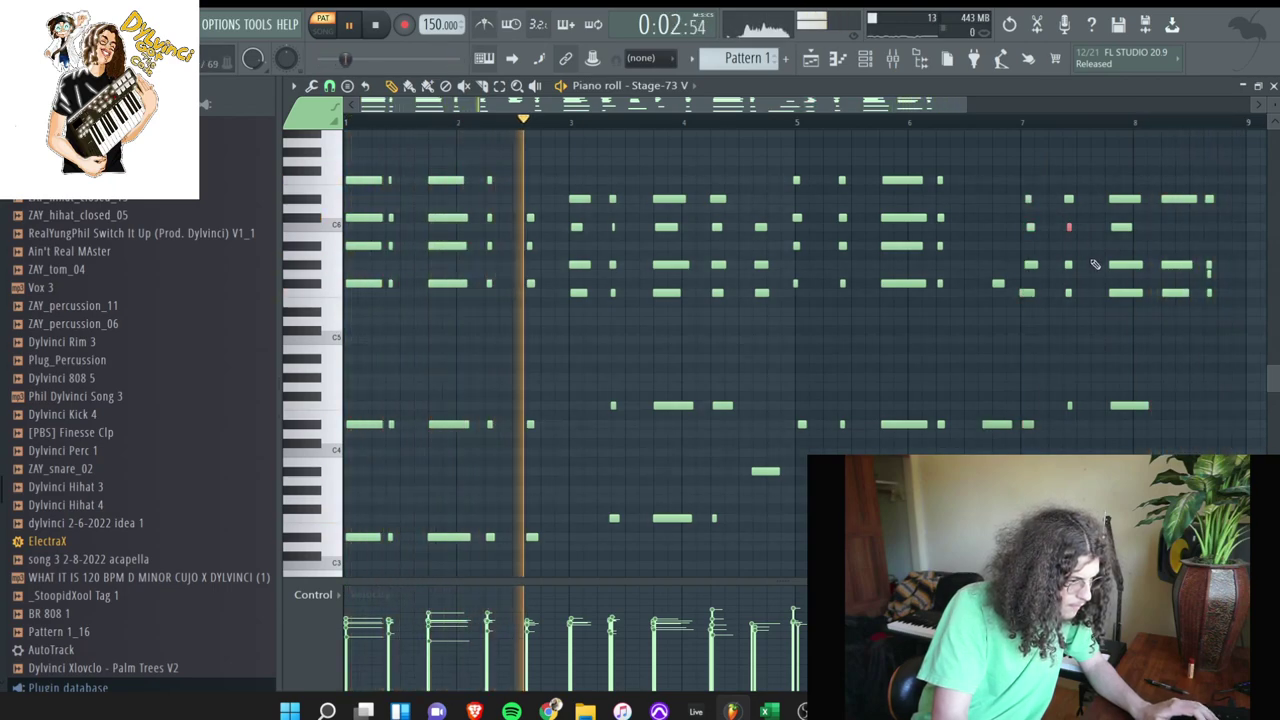
pyautogui.moveTo(1113, 440); pyautogui.dragTo(1172, 366)
pyautogui.keyDown('ctrl'); pyautogui.click(1171, 397); pyautogui.keyUp('ctrl')
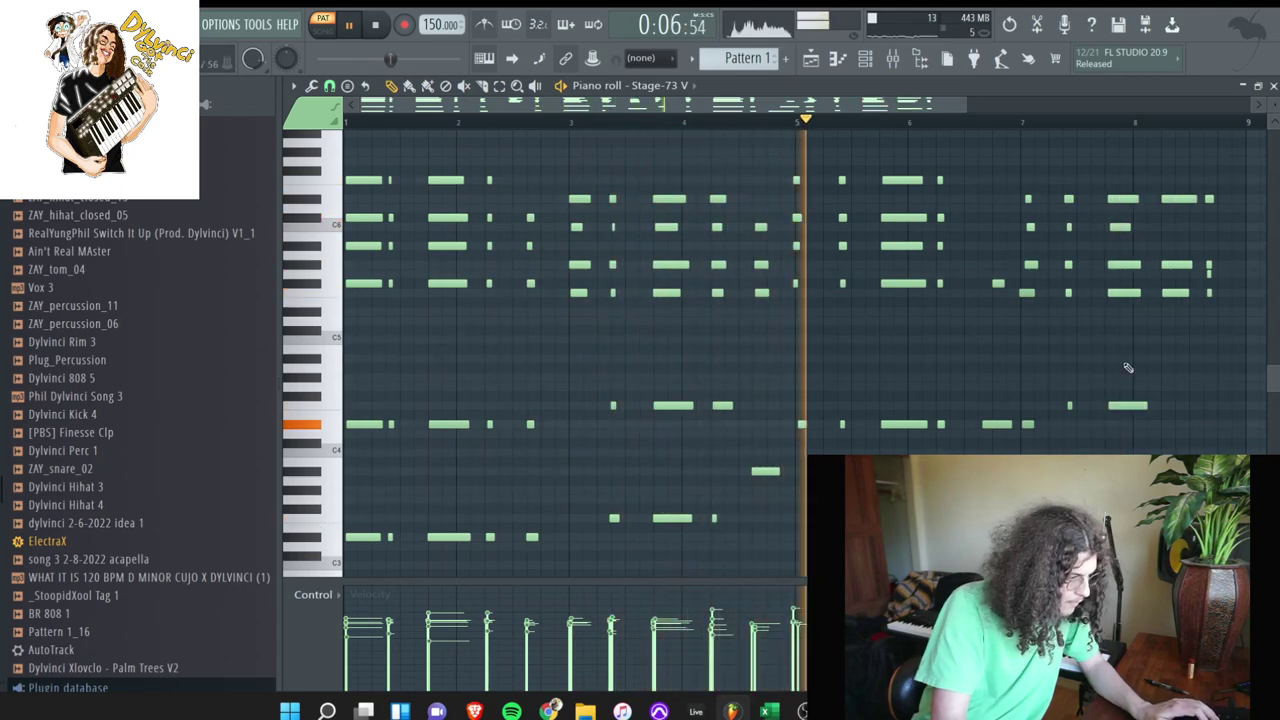
pyautogui.press('space')
pyautogui.press('space')
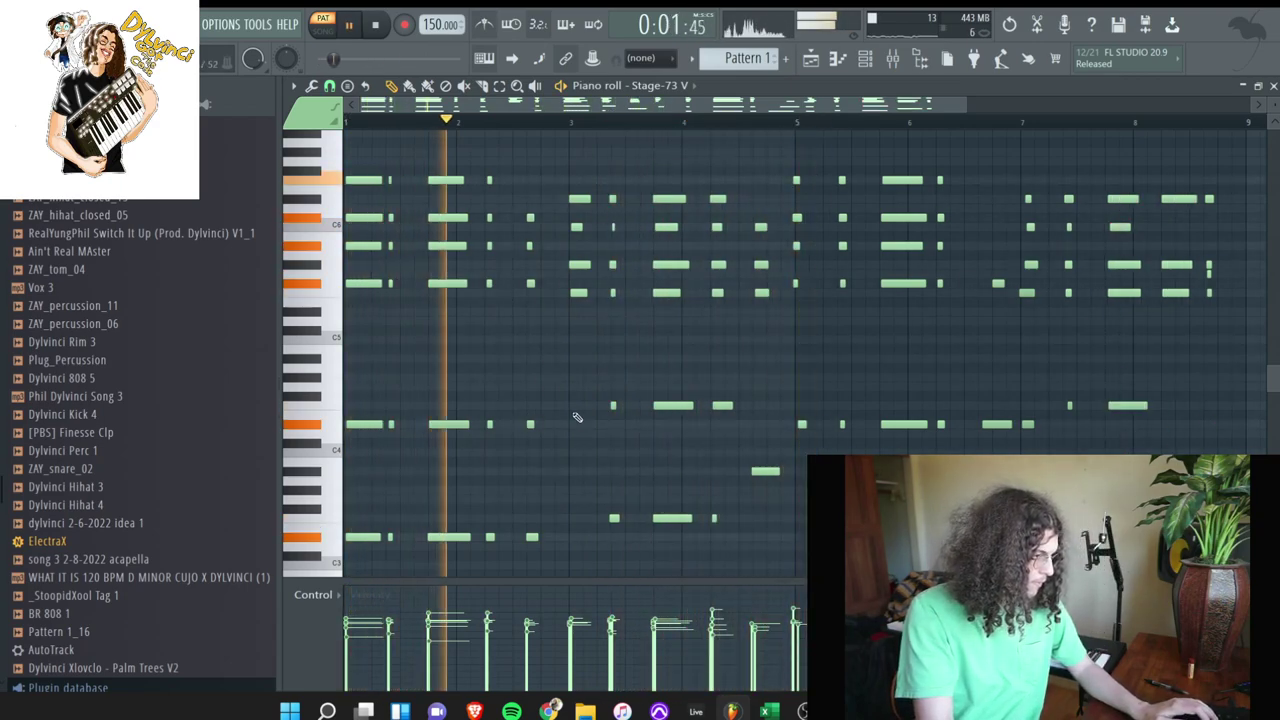
# - Add F4 and F3 bass notes at the start of bar 3
pyautogui.click(610, 407)
pyautogui.click(574, 407)
pyautogui.rightClick(625, 406)
pyautogui.press('space')
pyautogui.click(573, 519)
pyautogui.press('space')
# - Add short E3 and E4 lead-in notes before bar 3 and raise the bass note at bar 7 to F4
pyautogui.click(556, 528)
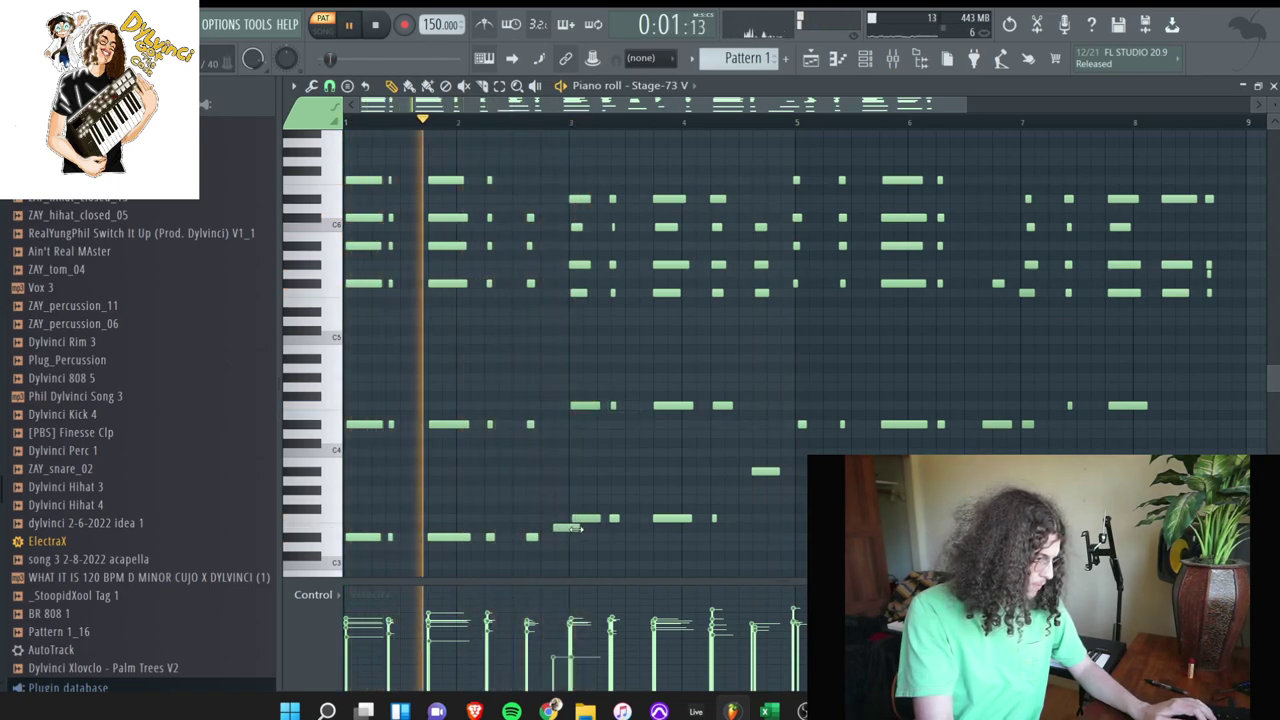
pyautogui.moveTo(580, 528); pyautogui.dragTo(566, 528)
pyautogui.click(511, 711)
pyautogui.click(511, 711)
pyautogui.press('space')
pyautogui.press('space')
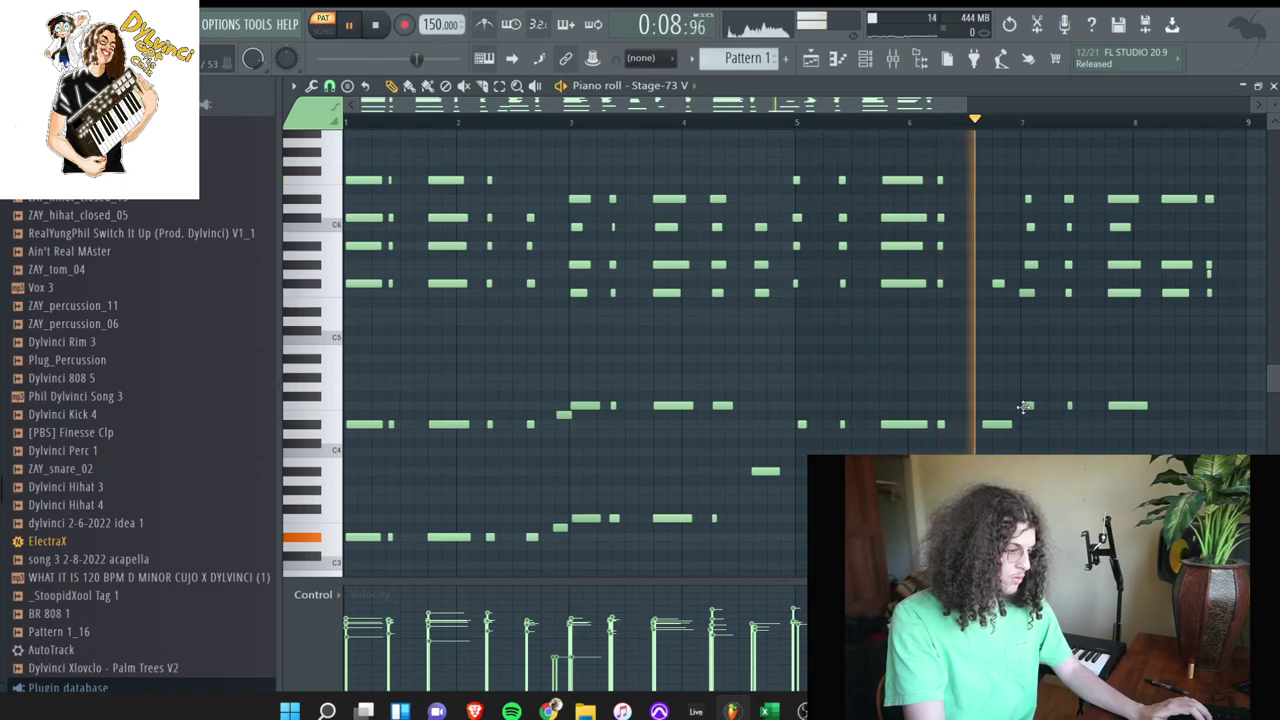
pyautogui.press('space')
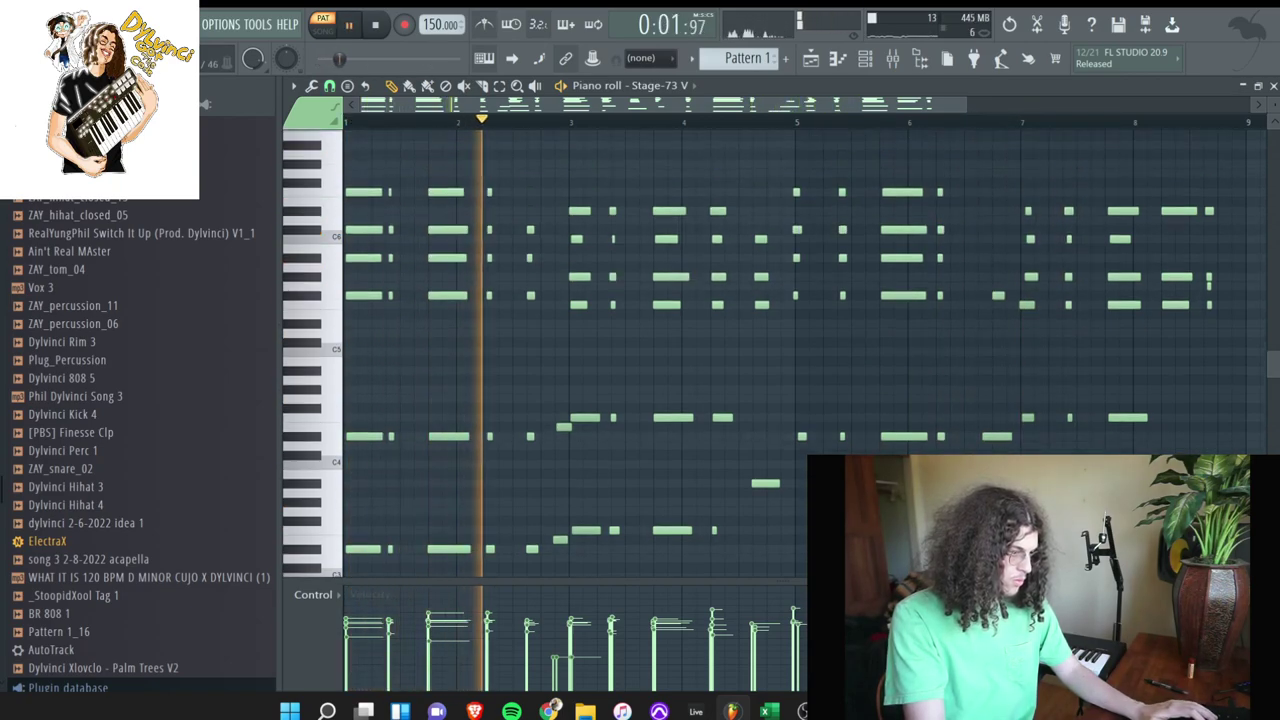
# - Add a short E4 lead-in note just before the start of bar 7
pyautogui.moveTo(803, 545); pyautogui.dragTo(1004, 164)
pyautogui.keyDown('ctrl'); pyautogui.click(1002, 168); pyautogui.keyUp('ctrl')
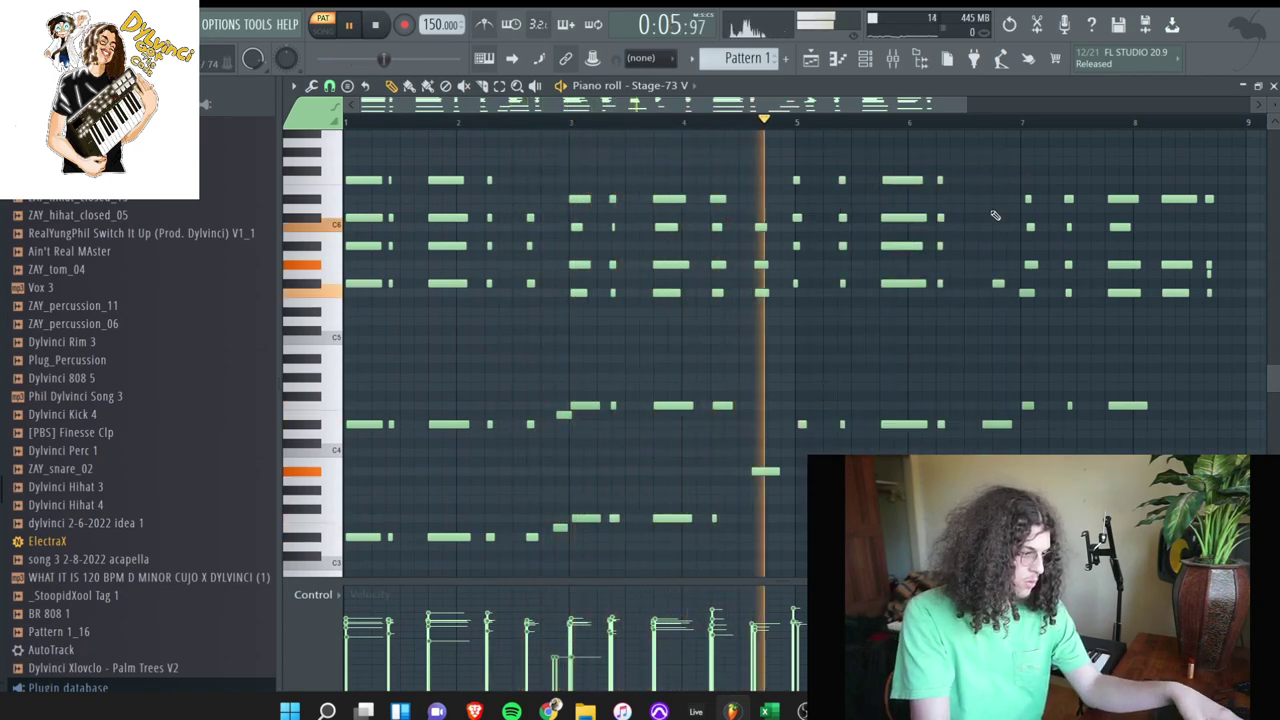
pyautogui.moveTo(803, 436); pyautogui.dragTo(828, 182)
pyautogui.keyDown('ctrl'); pyautogui.click(981, 338); pyautogui.keyUp('ctrl')
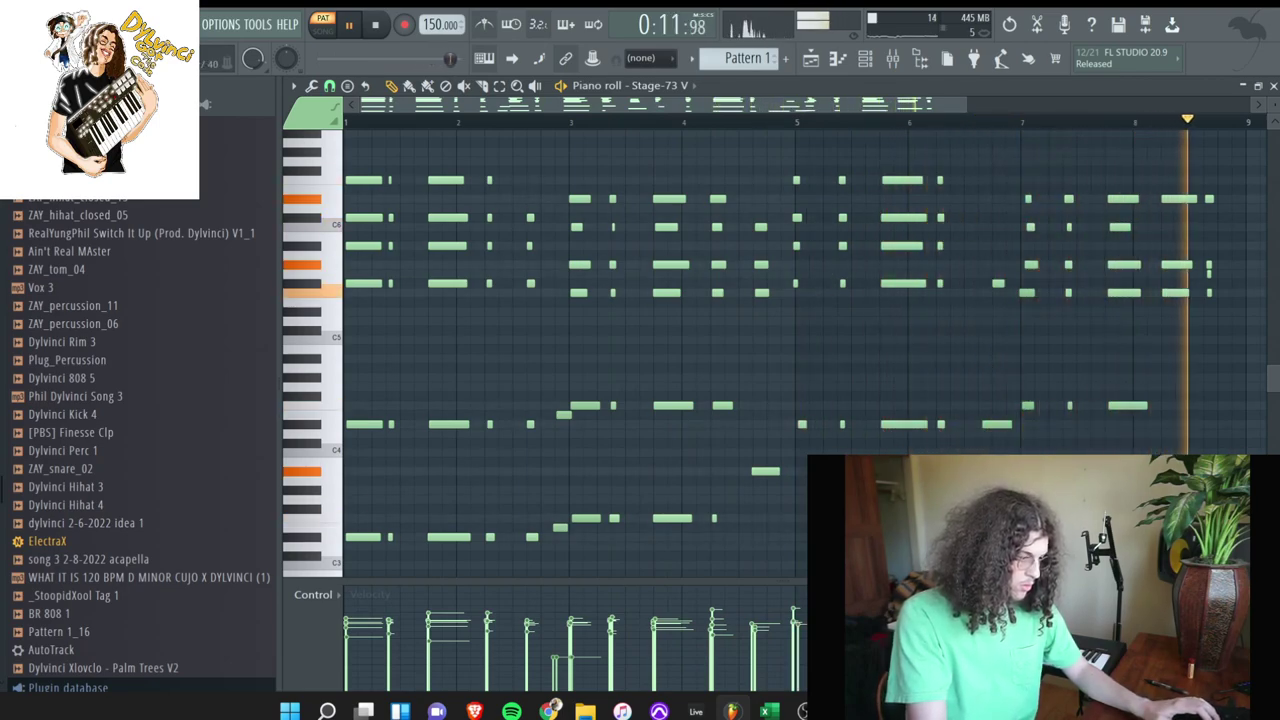
pyautogui.click(1015, 414)
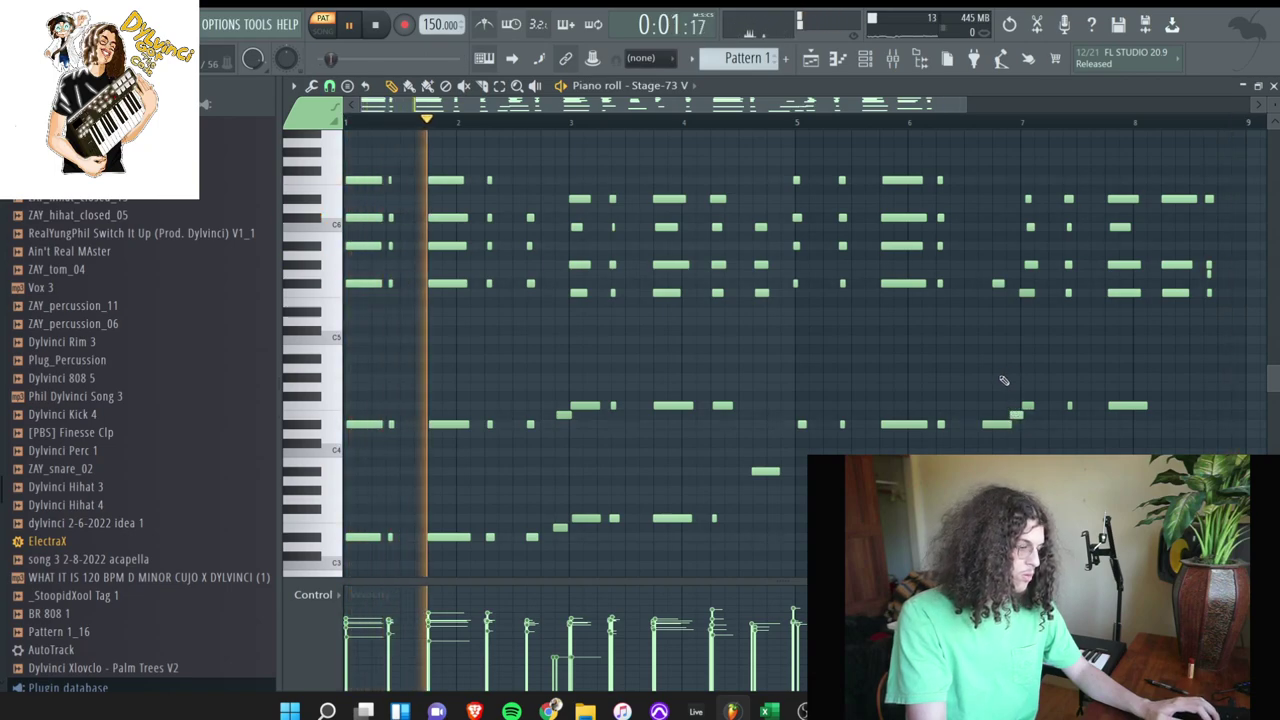
# - Try quick-quantizing all the piano notes with the piano roll snap set to Step
pyautogui.press('space')
pyautogui.click(329, 86)
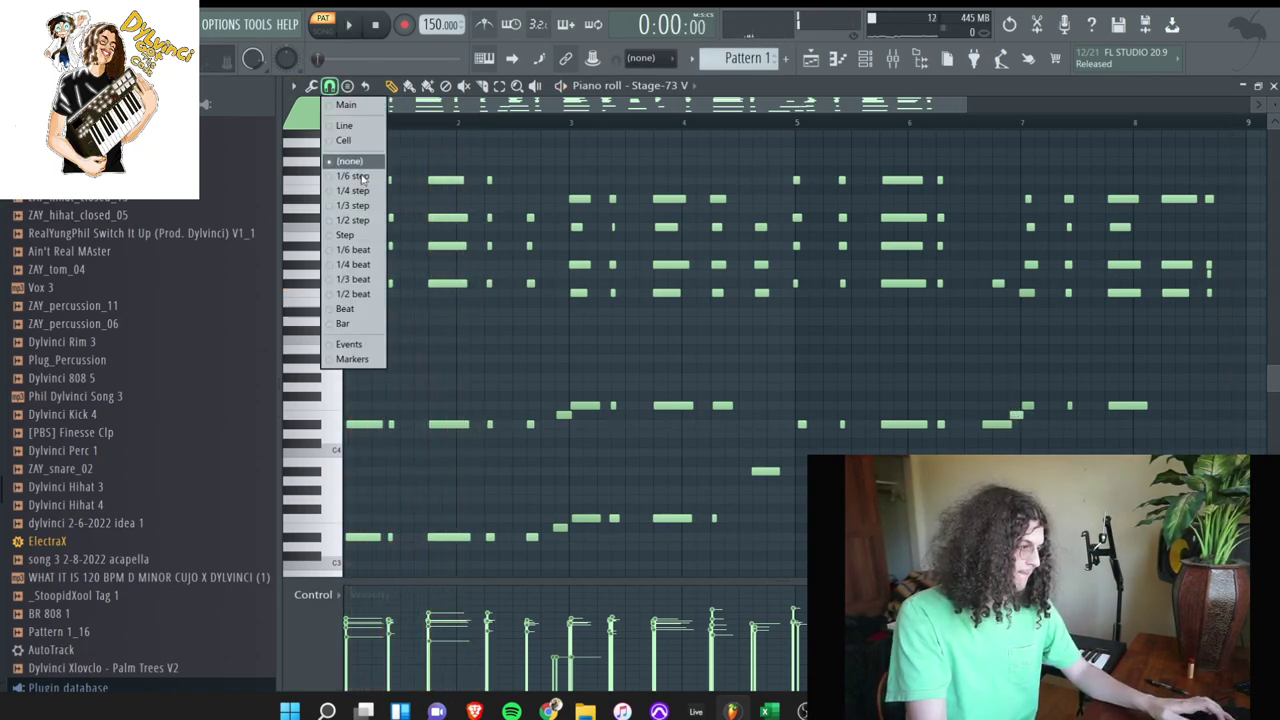
pyautogui.click(349, 236)
pyautogui.press('space')
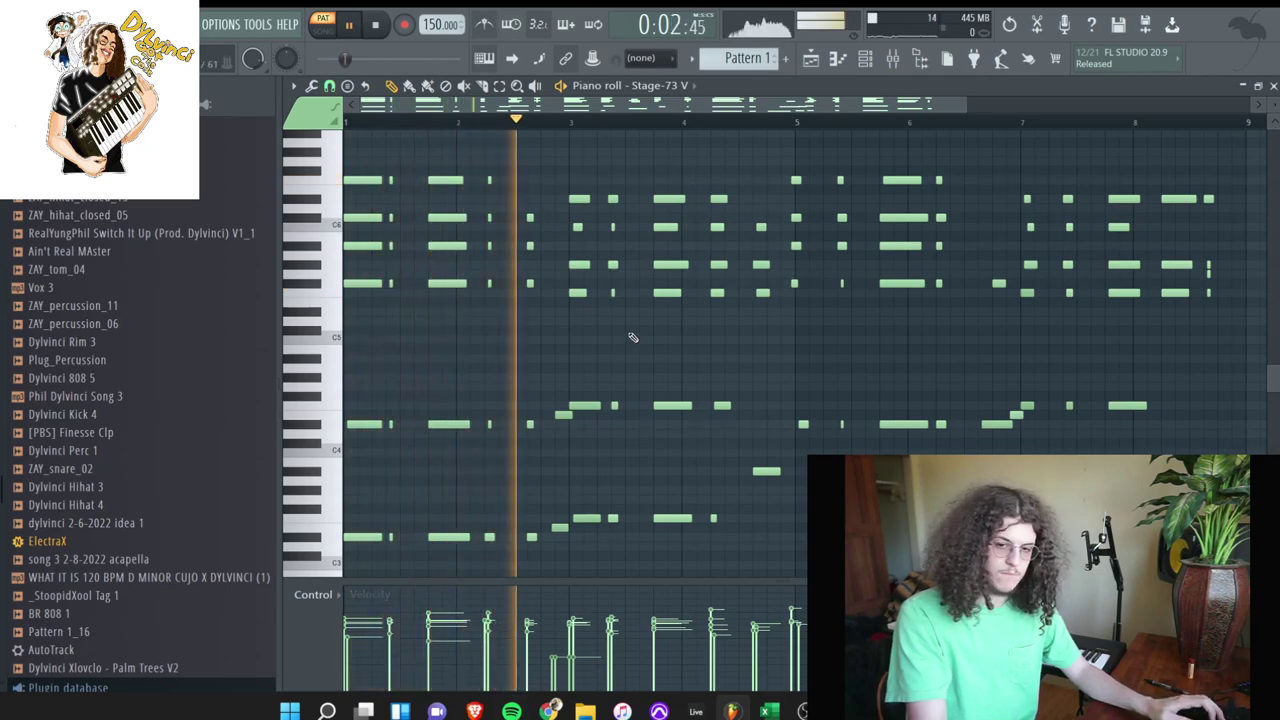
pyautogui.hotkey('ctrl', 'z')
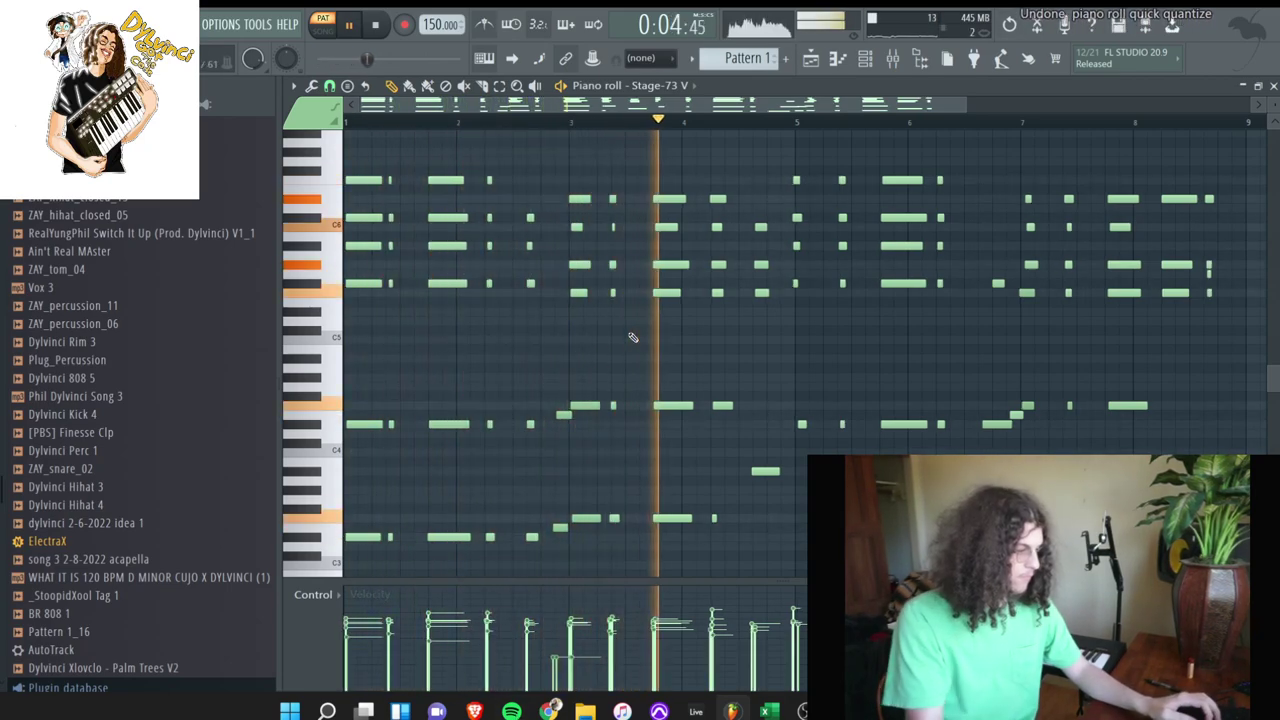
# - Set the piano roll snap to 1/2 beat and quick-quantize only the lower bass notes of the piano part
pyautogui.click(330, 87)
pyautogui.click(348, 294)
pyautogui.hotkey('ctrl', 'q')
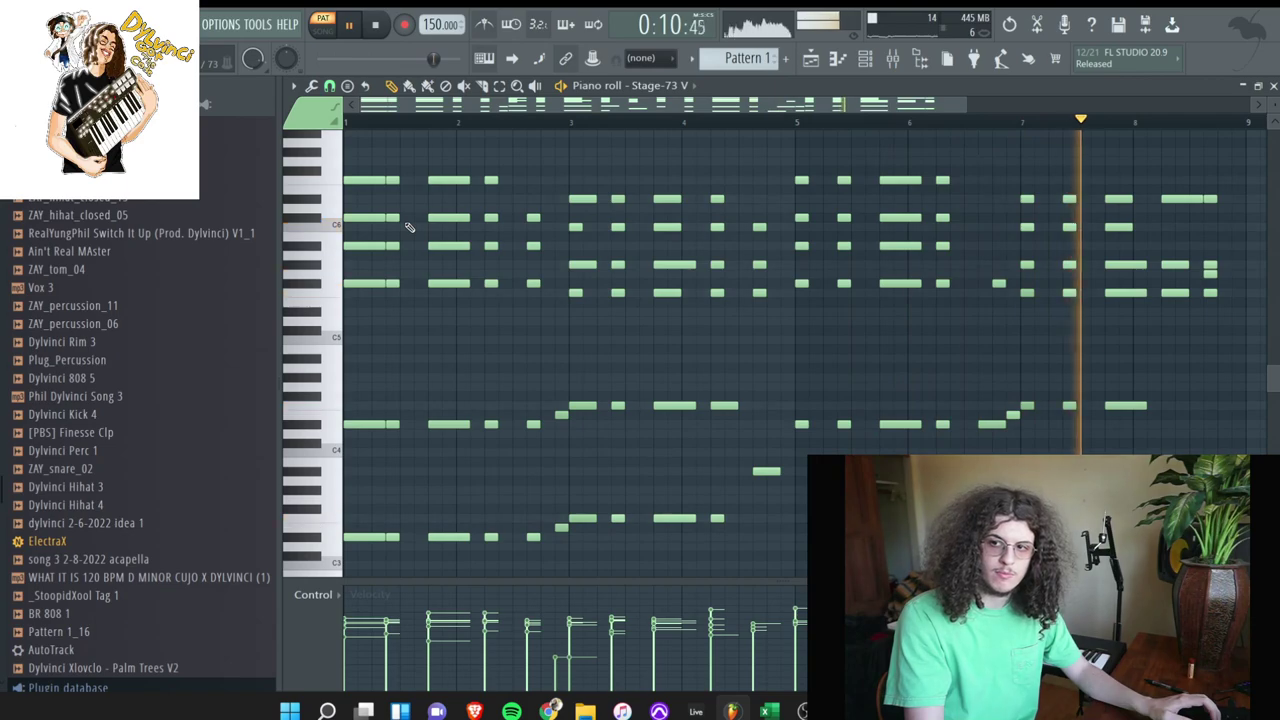
pyautogui.hotkey('ctrl', 'z')
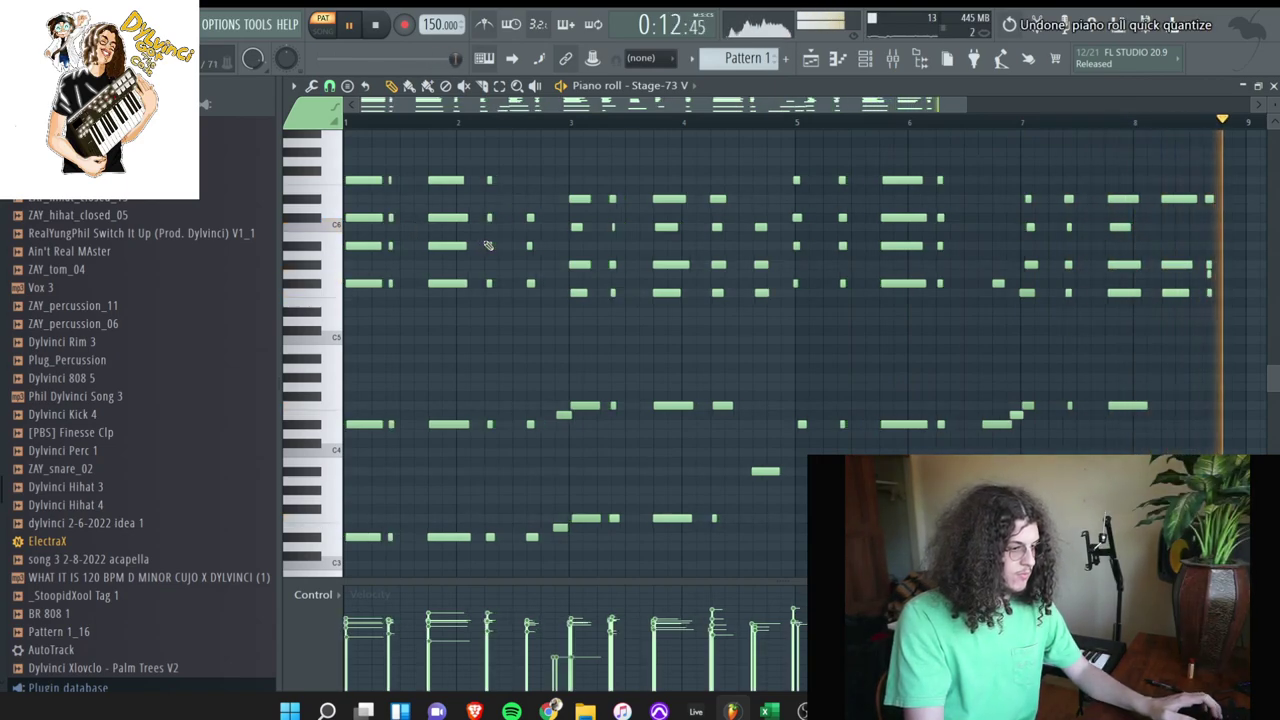
pyautogui.moveTo(1188, 551); pyautogui.dragTo(233, 380)
pyautogui.hotkey('ctrl', 'q')
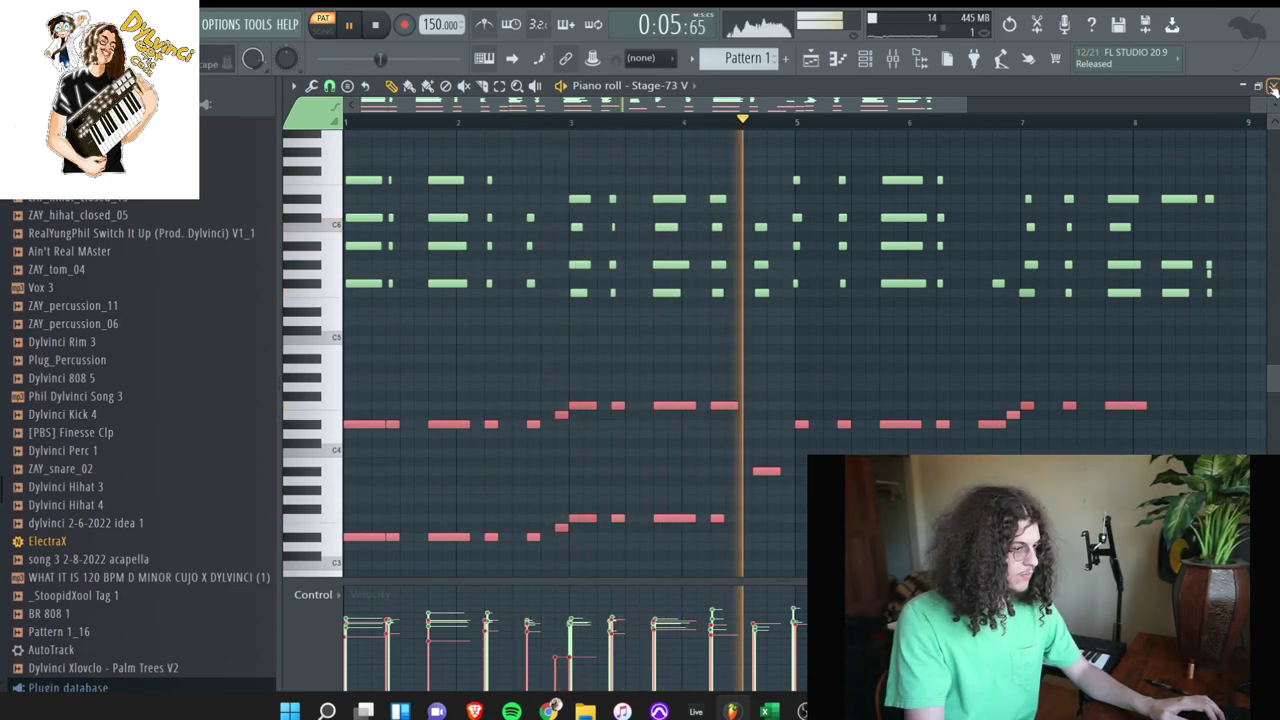
# - Close the piano roll and load the Cassette effect into slot 2 of mixer Insert 1
pyautogui.click(1272, 87)
pyautogui.moveTo(977, 177); pyautogui.dragTo(1001, 100)
pyautogui.click(1134, 314)
pyautogui.moveTo(1120, 328)
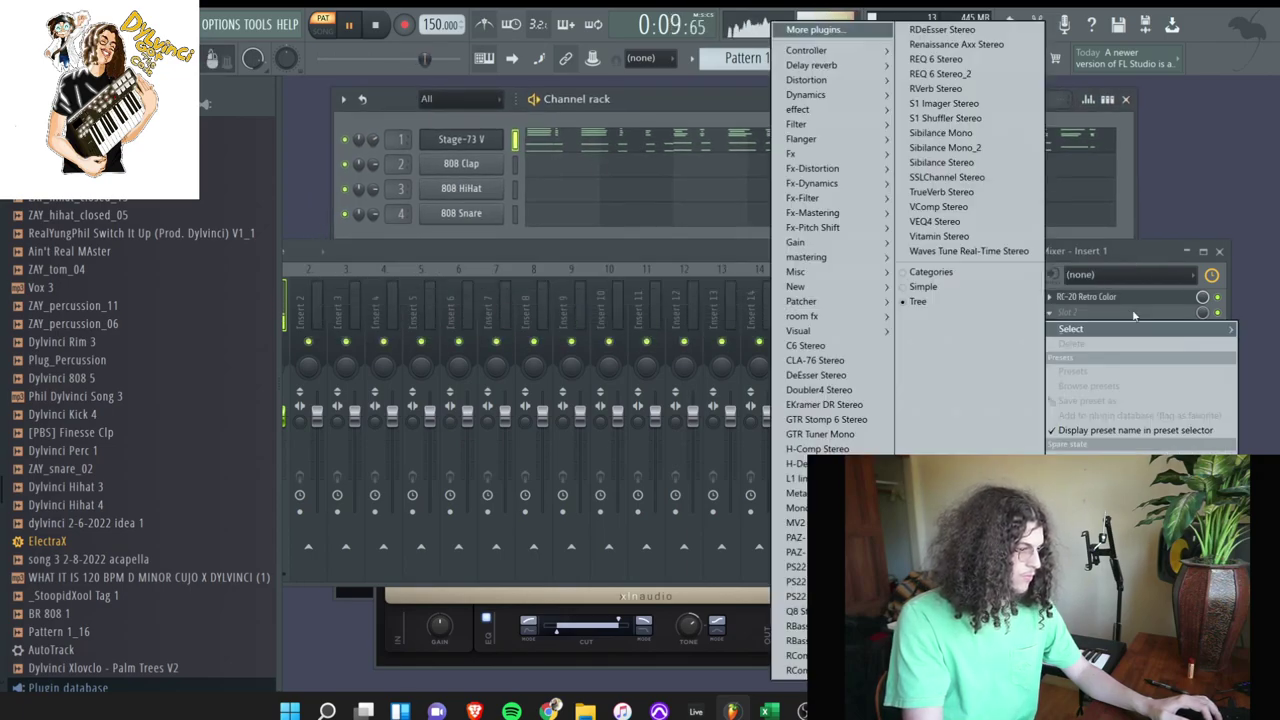
pyautogui.moveTo(800, 152)
pyautogui.click(692, 185)
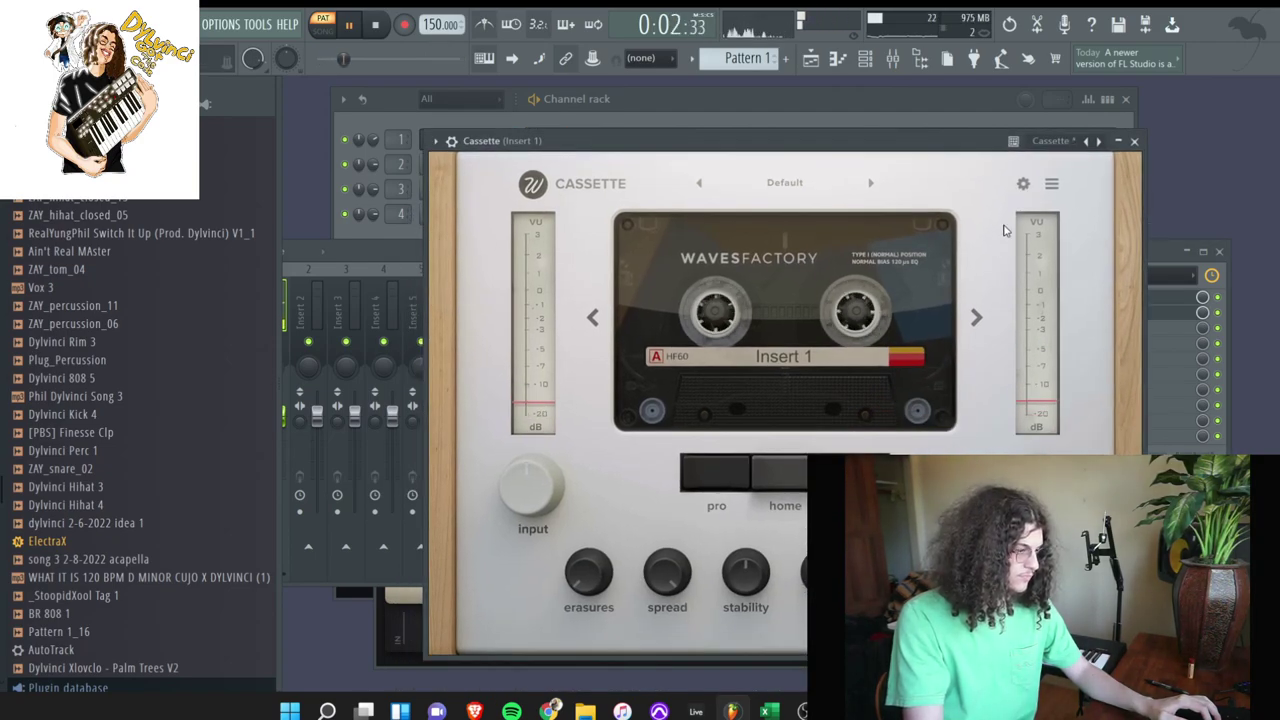
# - Open Cassette's advanced settings and close the plugin and mixer windows
pyautogui.click(1023, 184)
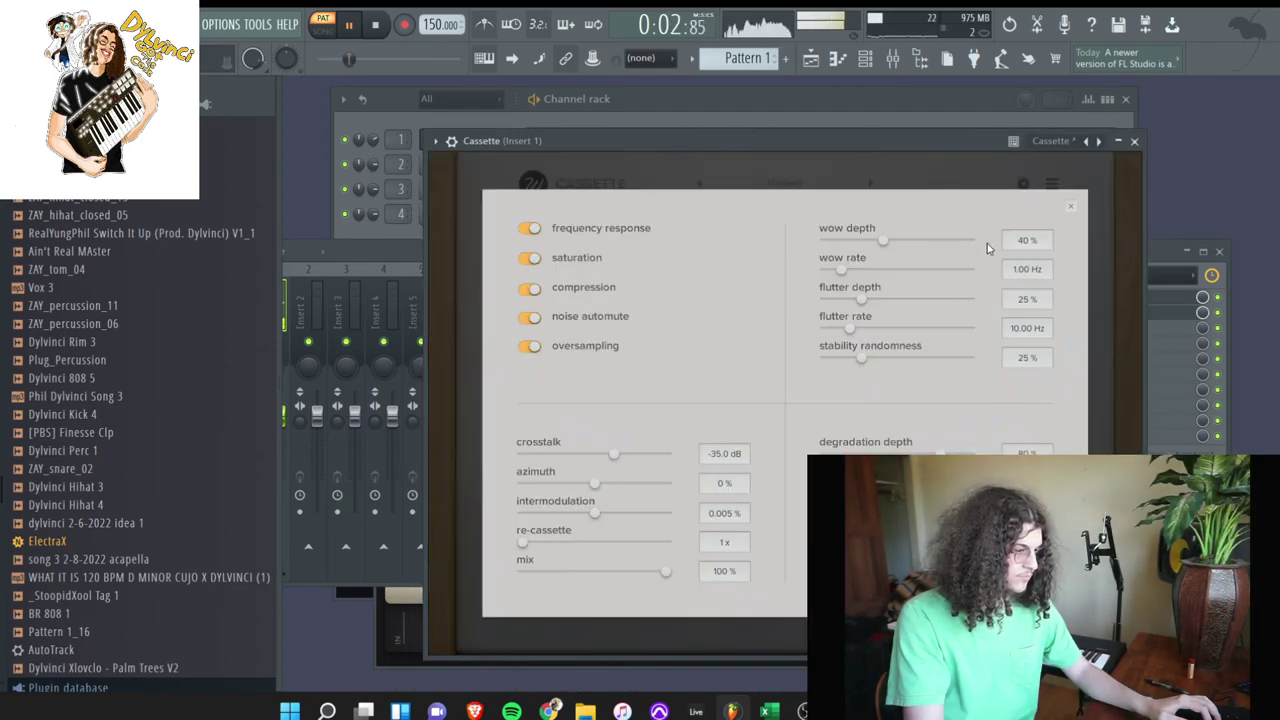
pyautogui.click(1135, 142)
pyautogui.click(1220, 252)
pyautogui.click(871, 312)
pyautogui.click(912, 232)
pyautogui.click(757, 298)
pyautogui.click(867, 206)
# - Replace the 808 Clap channel with Kontakt and load the Scarbee Rickenbacker Bass - Palm Muted instrument
pyautogui.scroll(15, 171, 357)
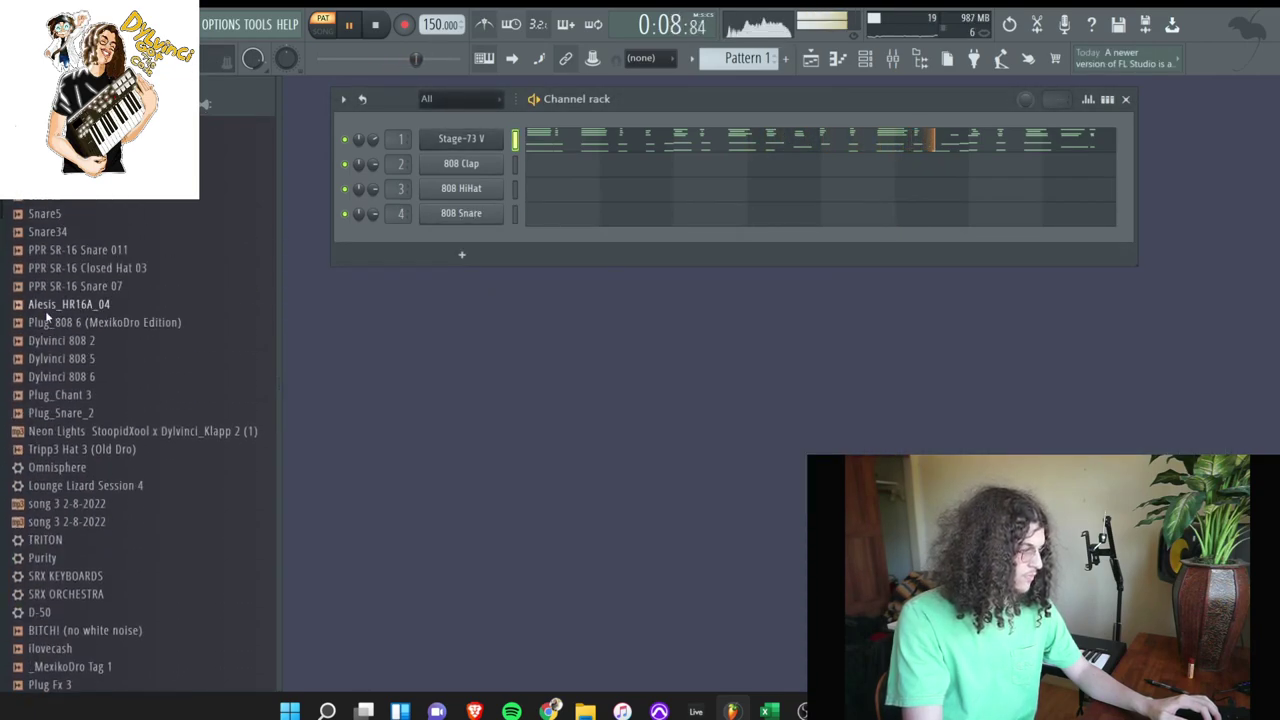
pyautogui.scroll(6, 45, 316)
pyautogui.press('space')
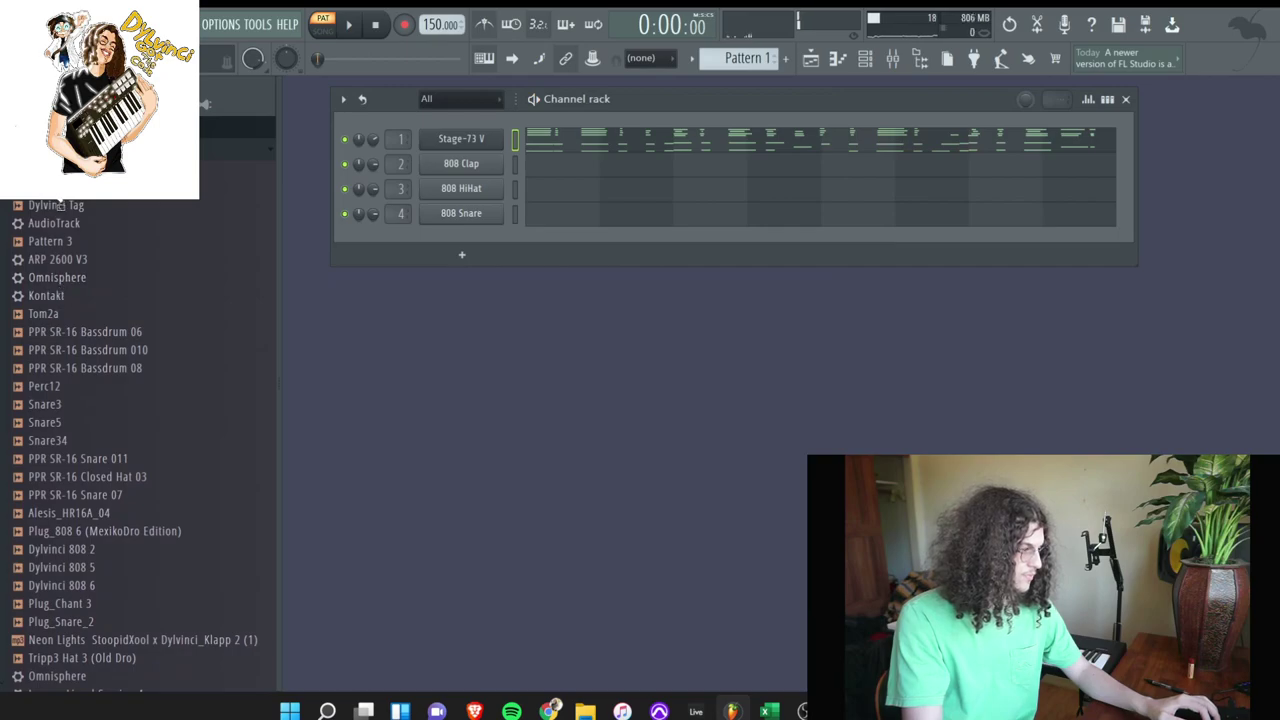
pyautogui.moveTo(57, 202); pyautogui.dragTo(461, 163)
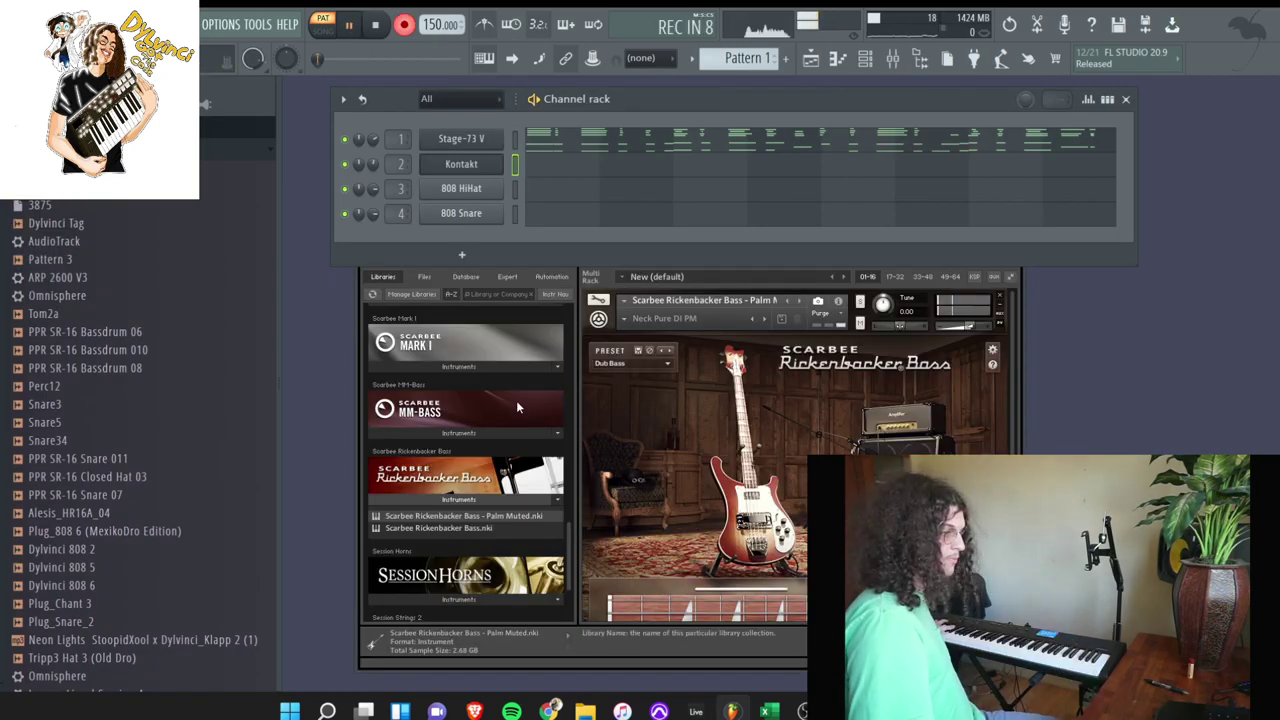
# - Record a bass line over the piano chords with the Kontakt Rickenbacker bass into Pattern 1
pyautogui.click(511, 711)
pyautogui.click(511, 711)
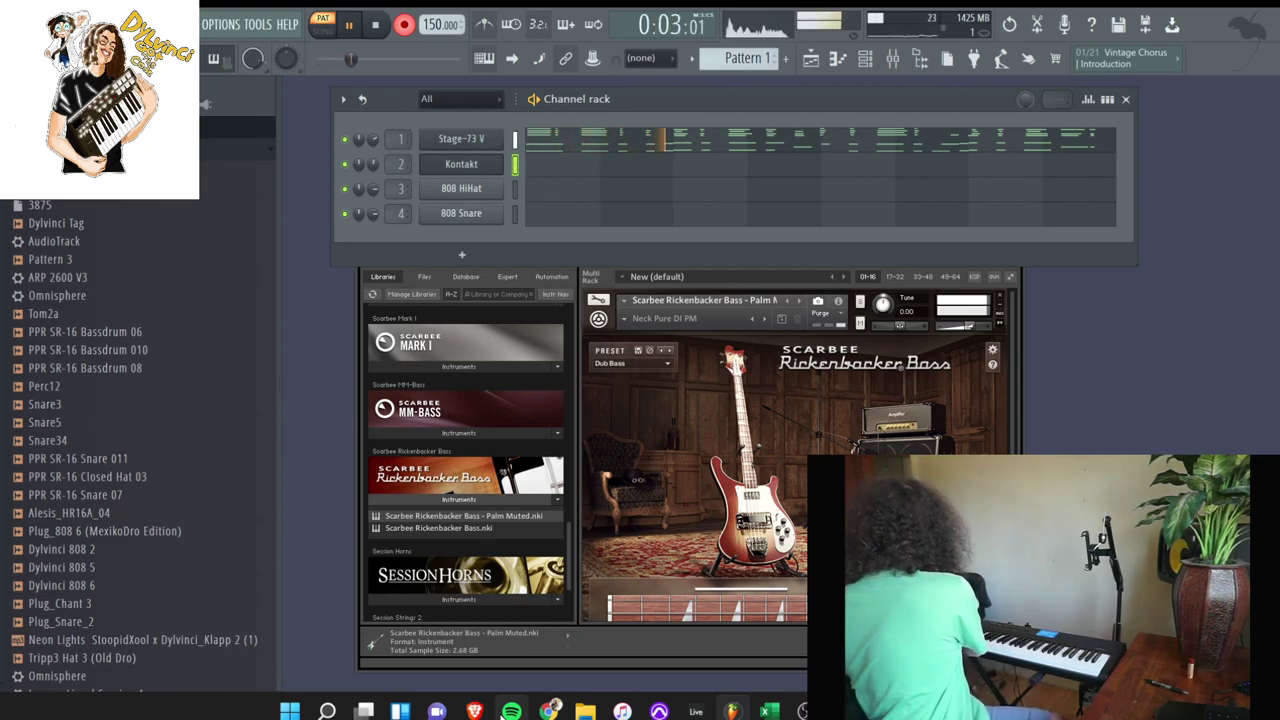
pyautogui.press('space')
pyautogui.press('space')
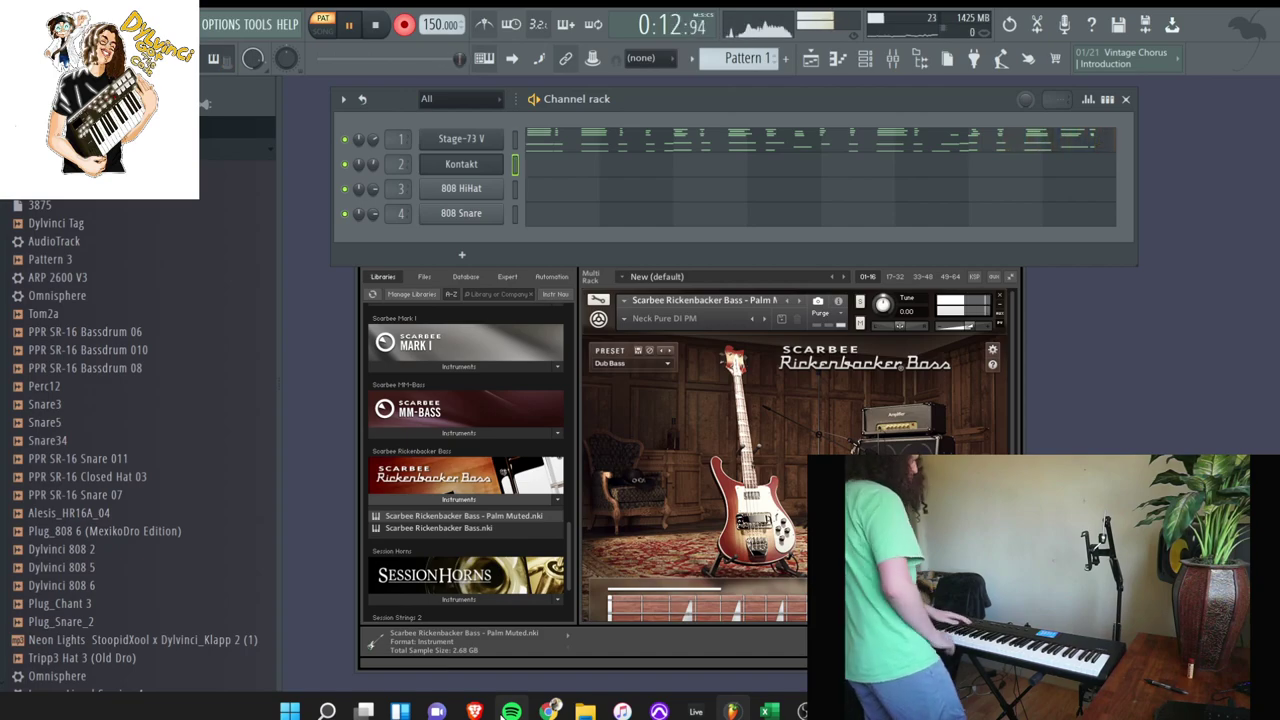
pyautogui.press('space')
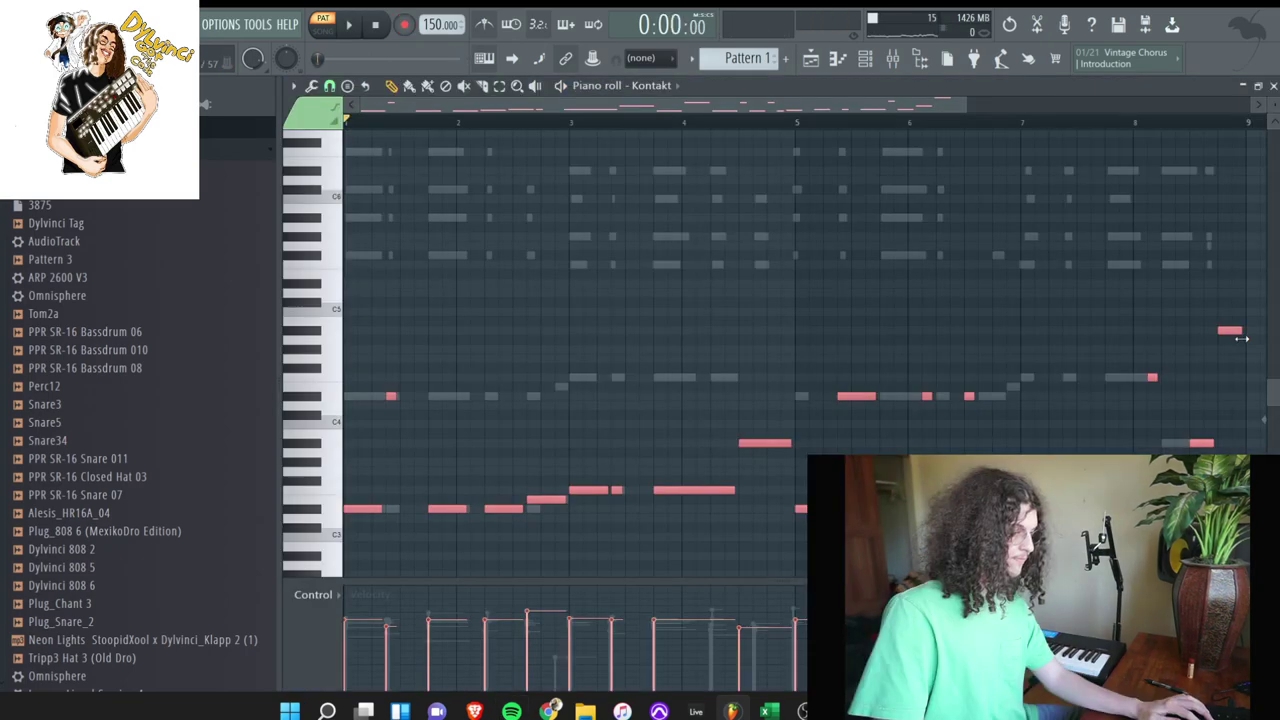
# - Play the pattern back and review the recorded Kontakt bass notes in the piano roll, restarting from the beginning
pyautogui.press('space')
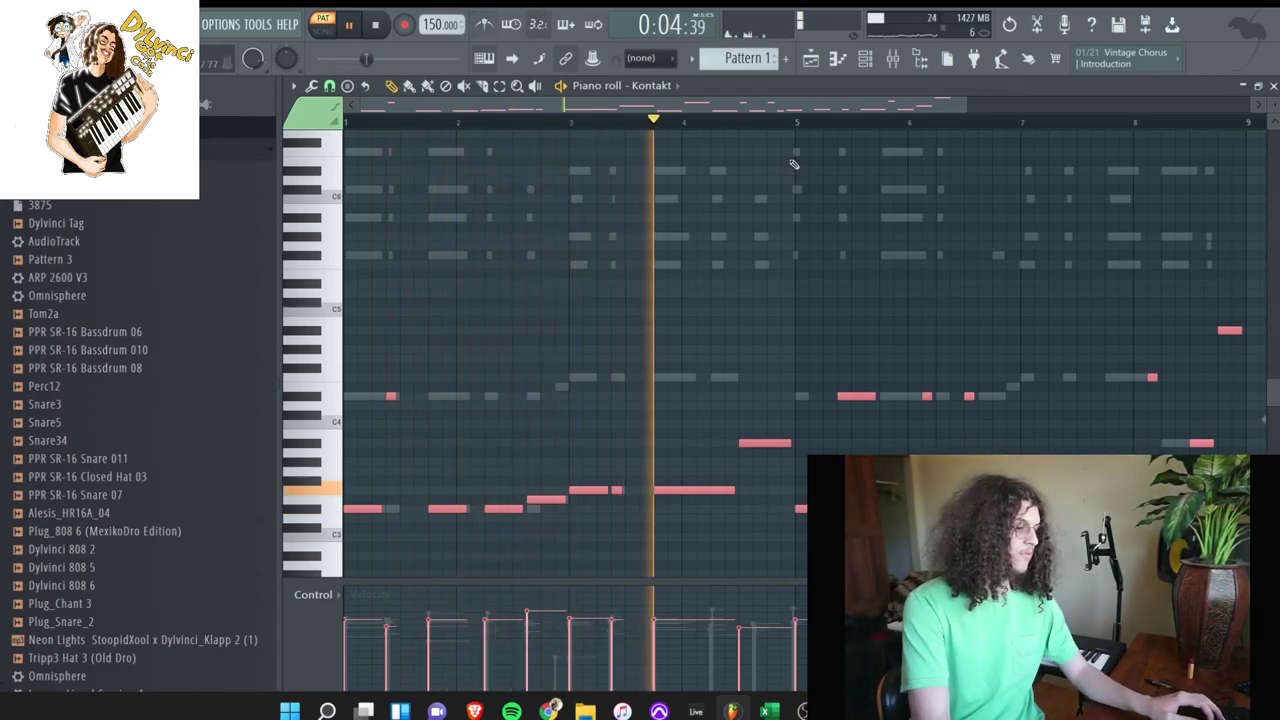
pyautogui.click(1074, 229)
pyautogui.click(1273, 86)
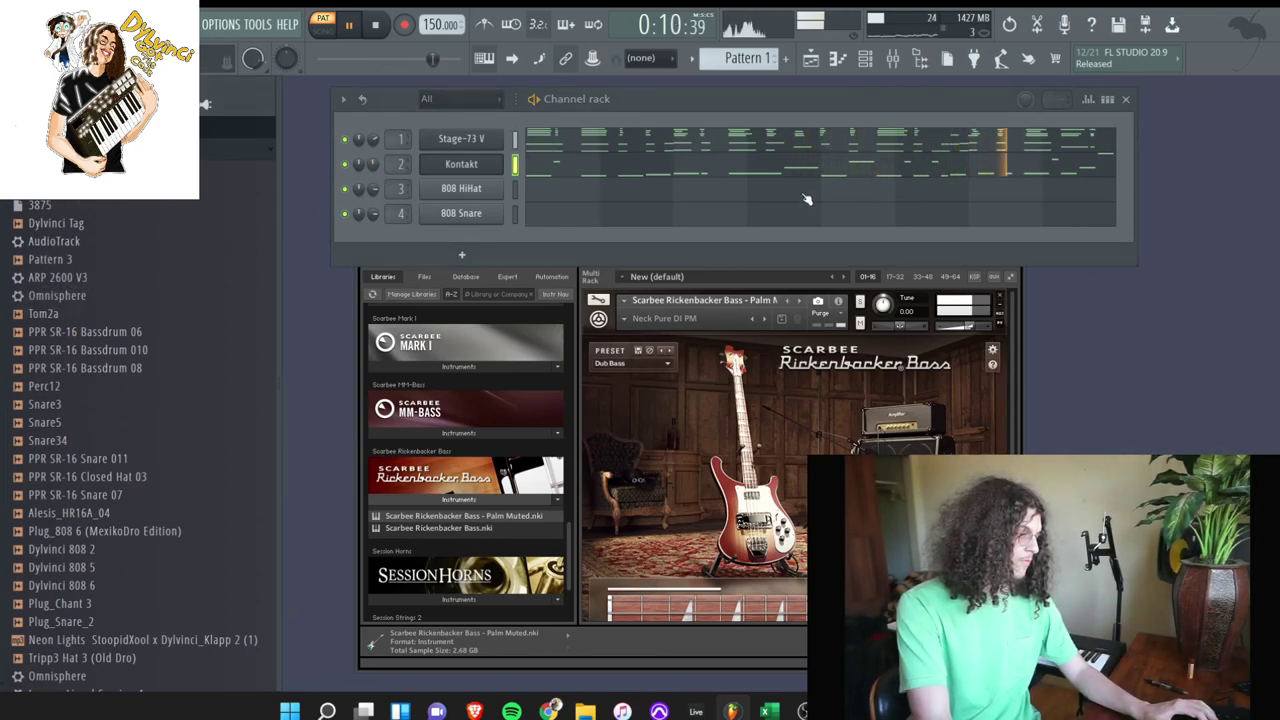
pyautogui.click(871, 166)
pyautogui.press('space')
pyautogui.press('space')
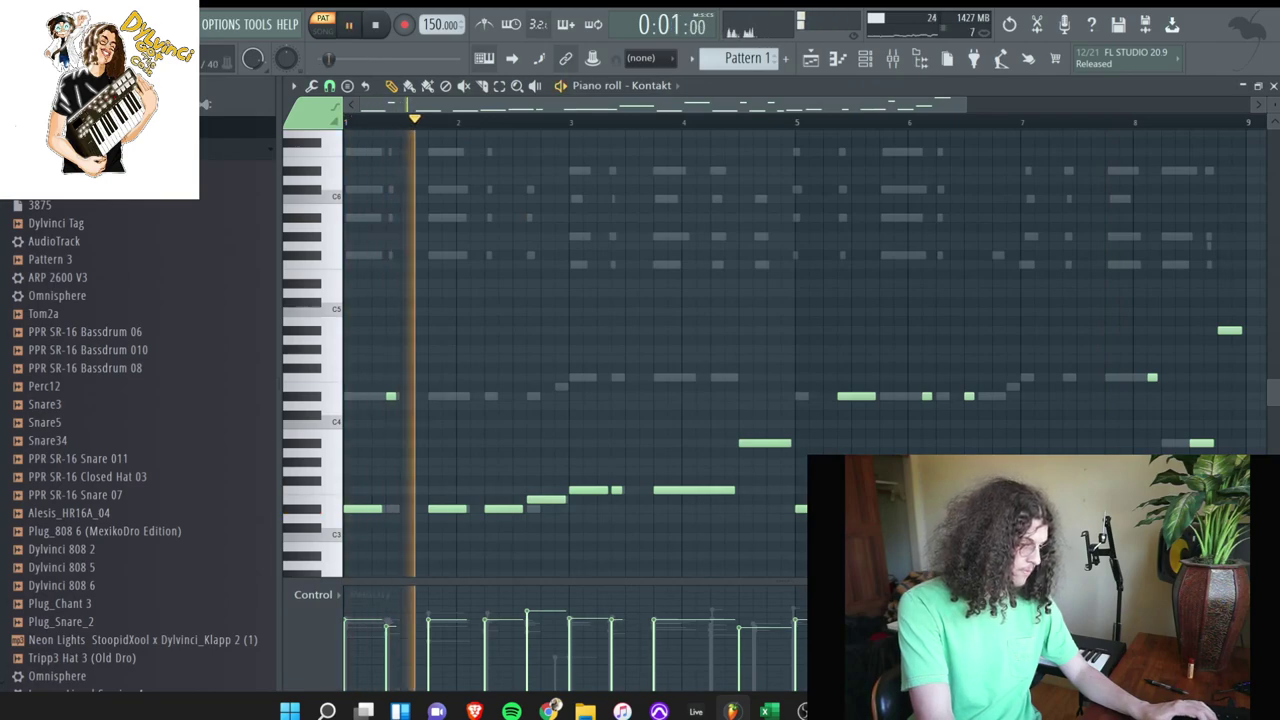
pyautogui.click(329, 87)
pyautogui.click(345, 125)
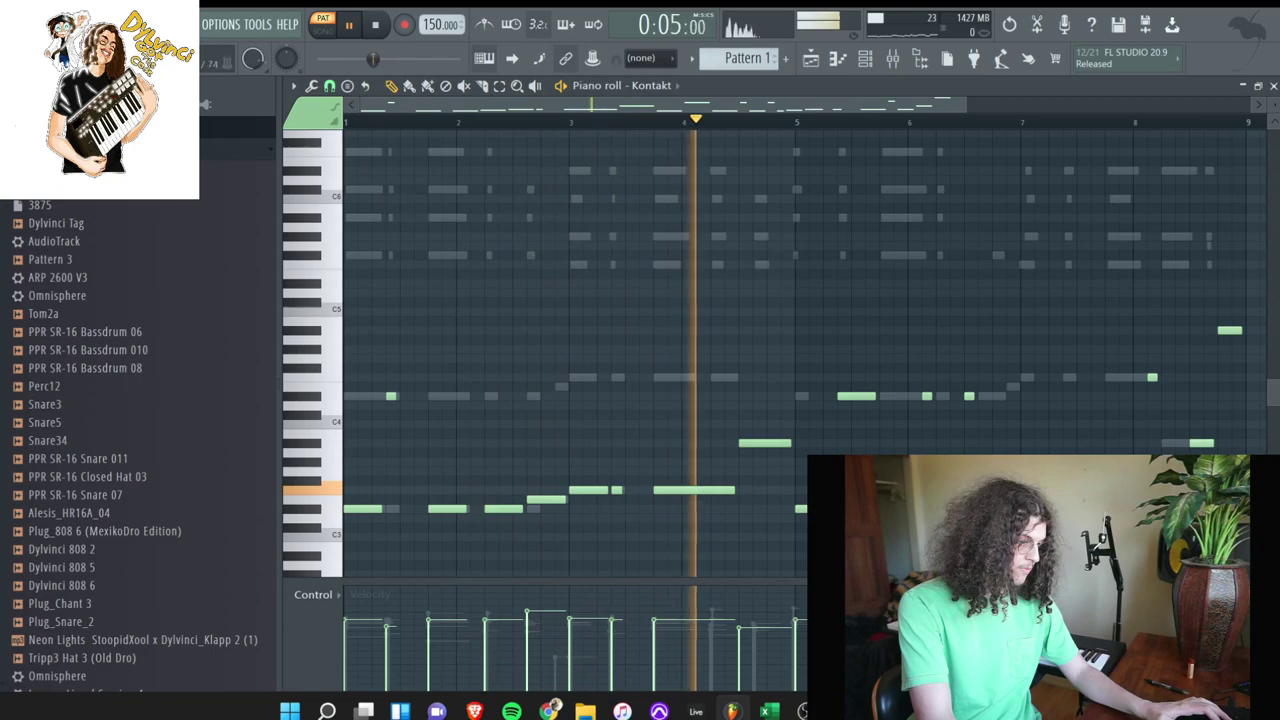
pyautogui.press('Escape')
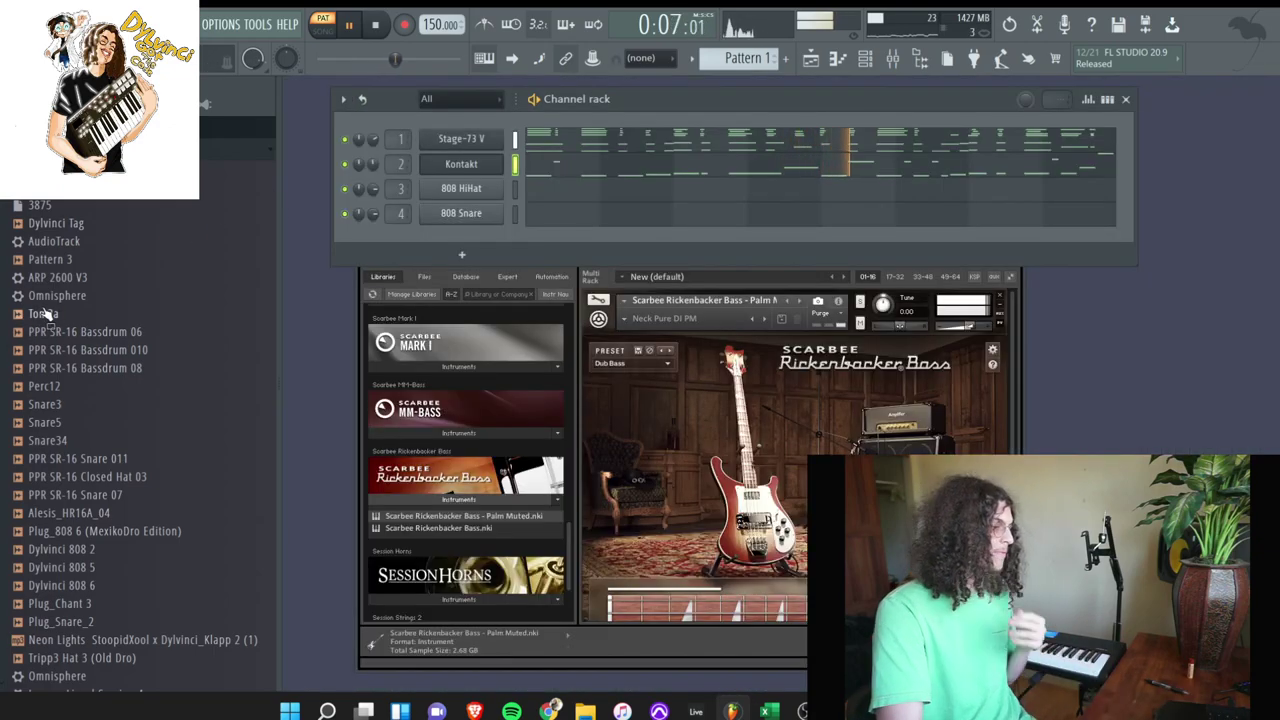
# - Replace the 808 HiHat channel with Omnisphere and open the soundsource browser for its layer A
pyautogui.moveTo(424, 220); pyautogui.dragTo(461, 212)
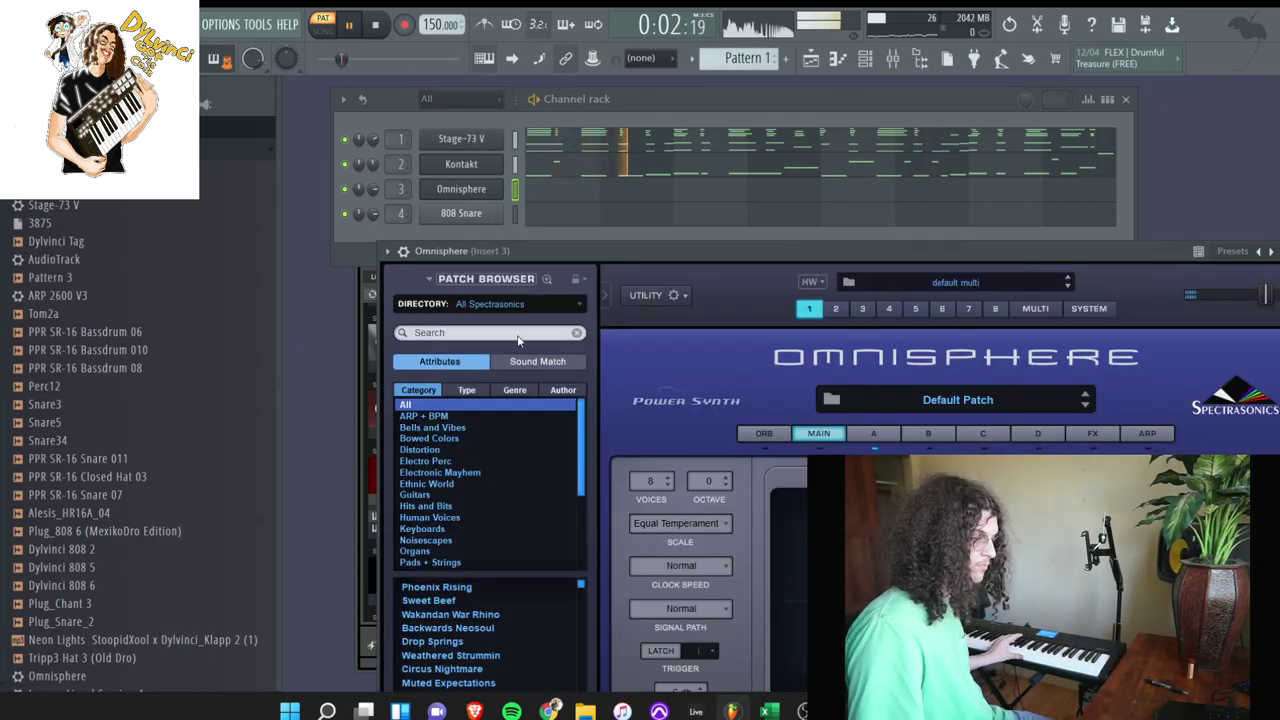
pyautogui.click(874, 434)
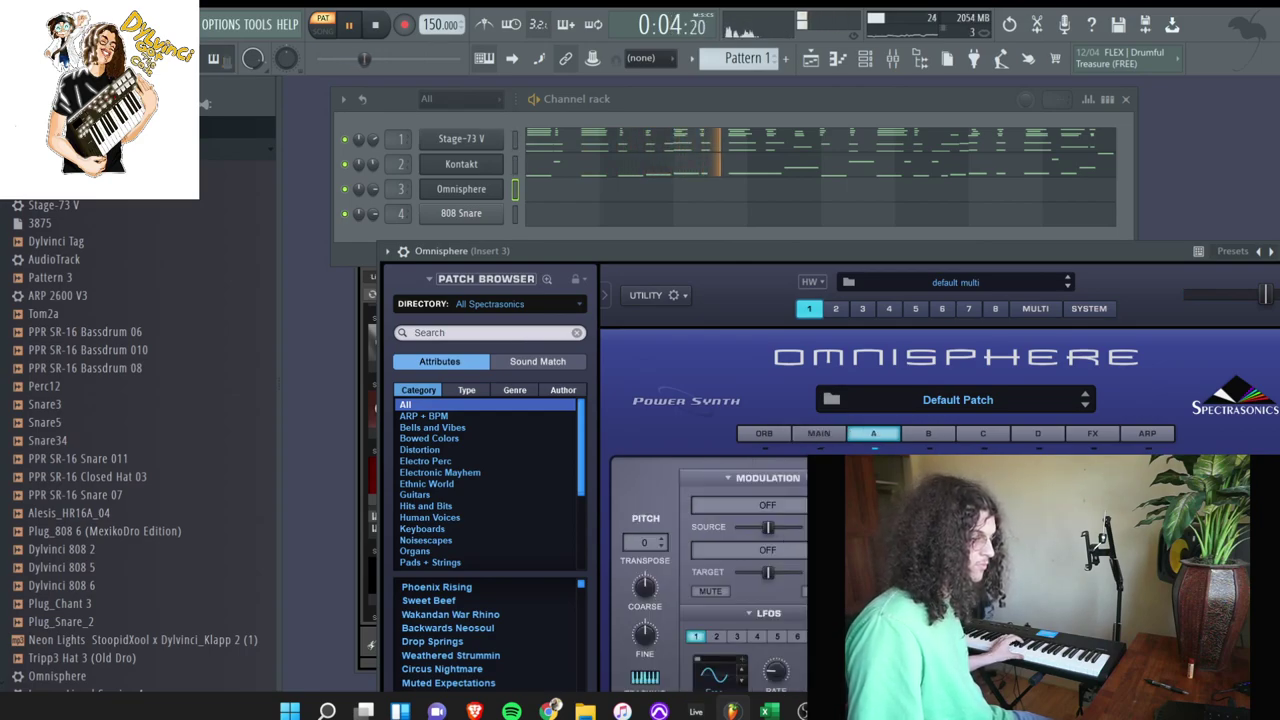
pyautogui.click(925, 503)
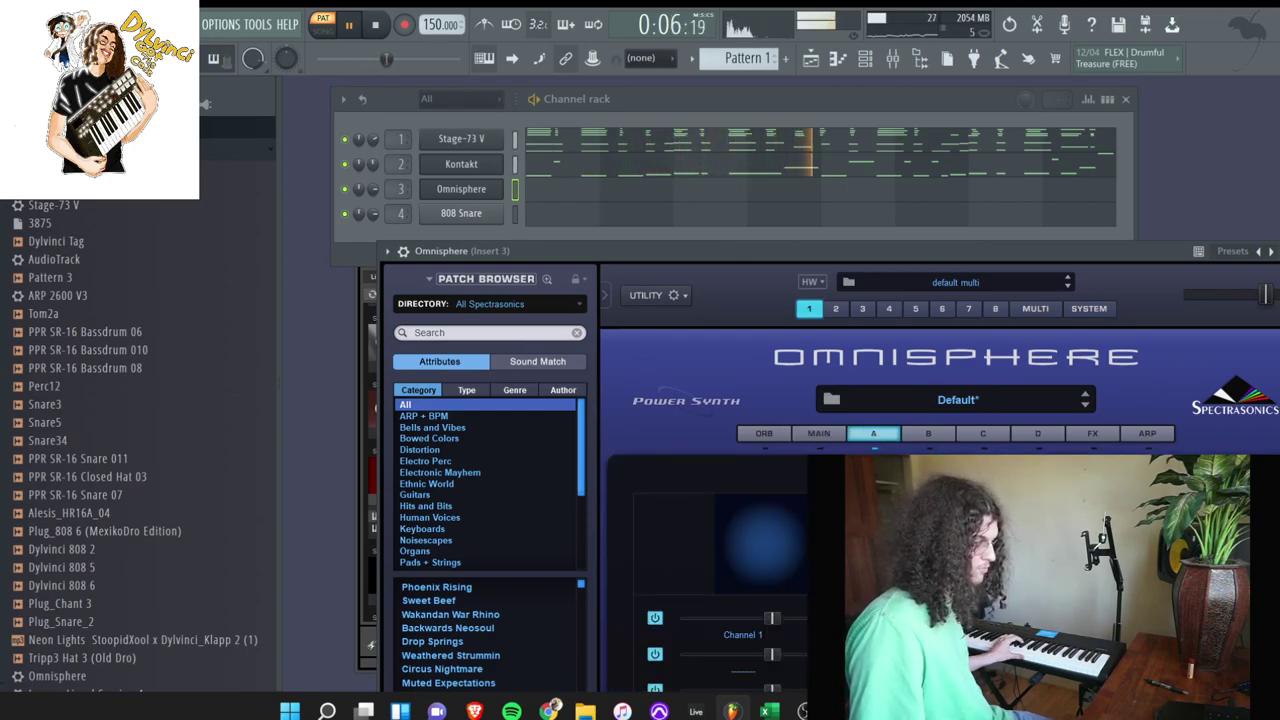
pyautogui.click(905, 540)
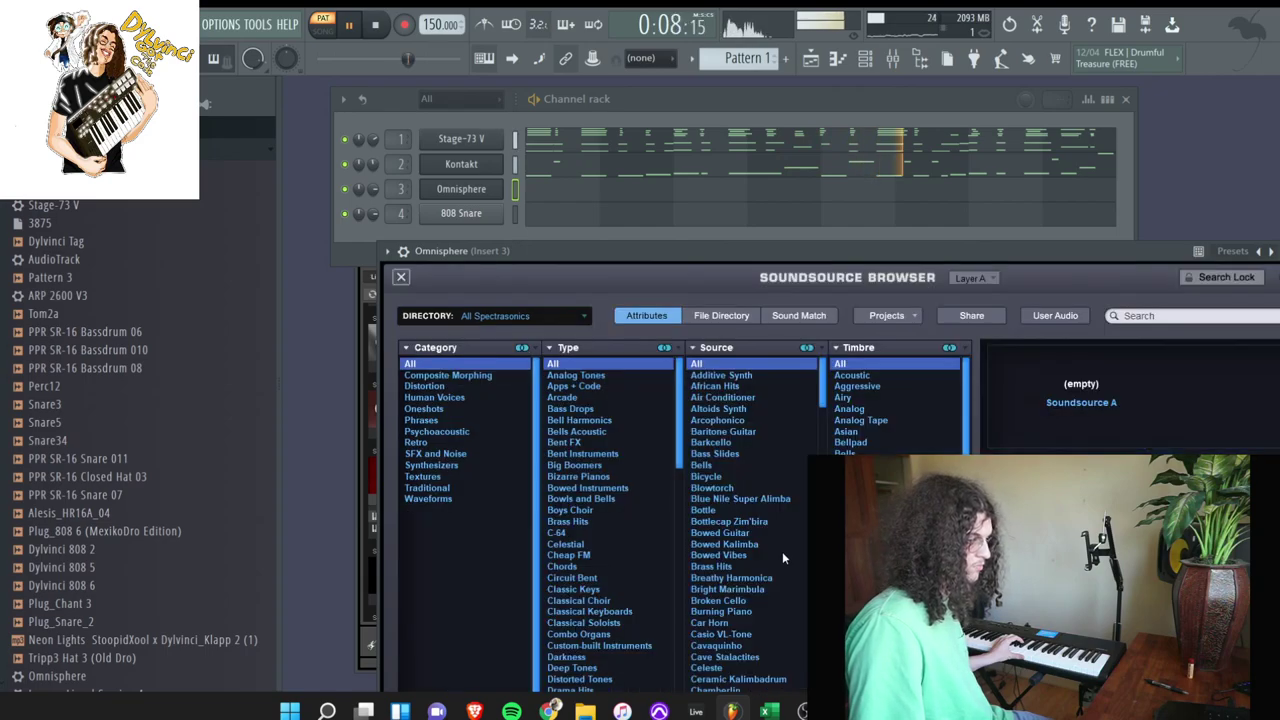
# - Audition Synthesizers soundsources, narrow the source to Prophet 5, and load Prophet 5 Gentle Sweeper a into layer A
pyautogui.click(430, 465)
pyautogui.press('Down')
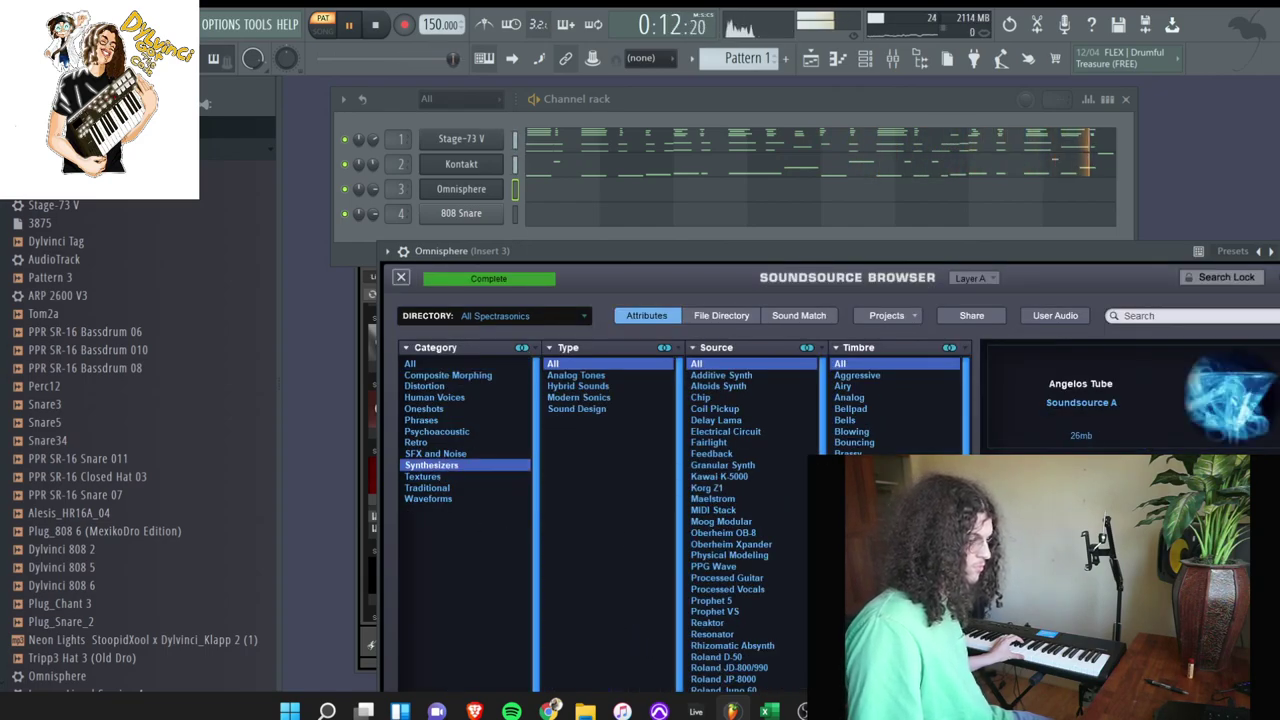
pyautogui.press('Down')
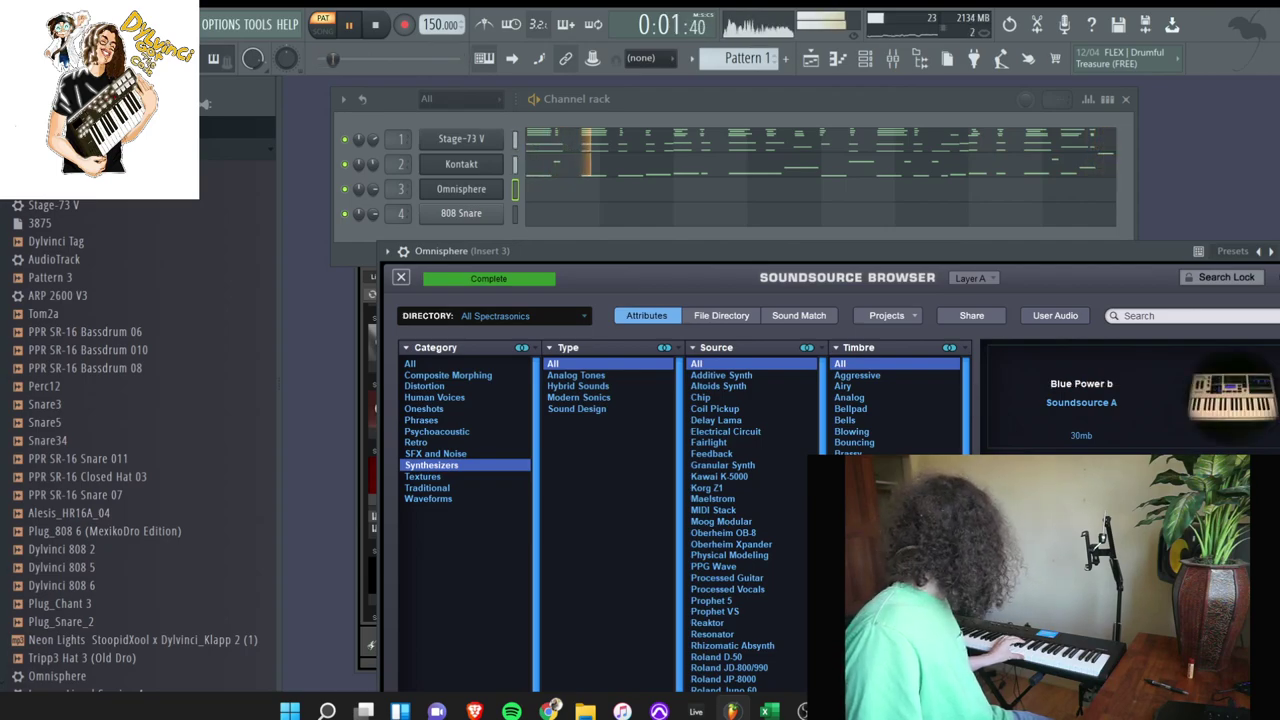
pyautogui.press('Down')
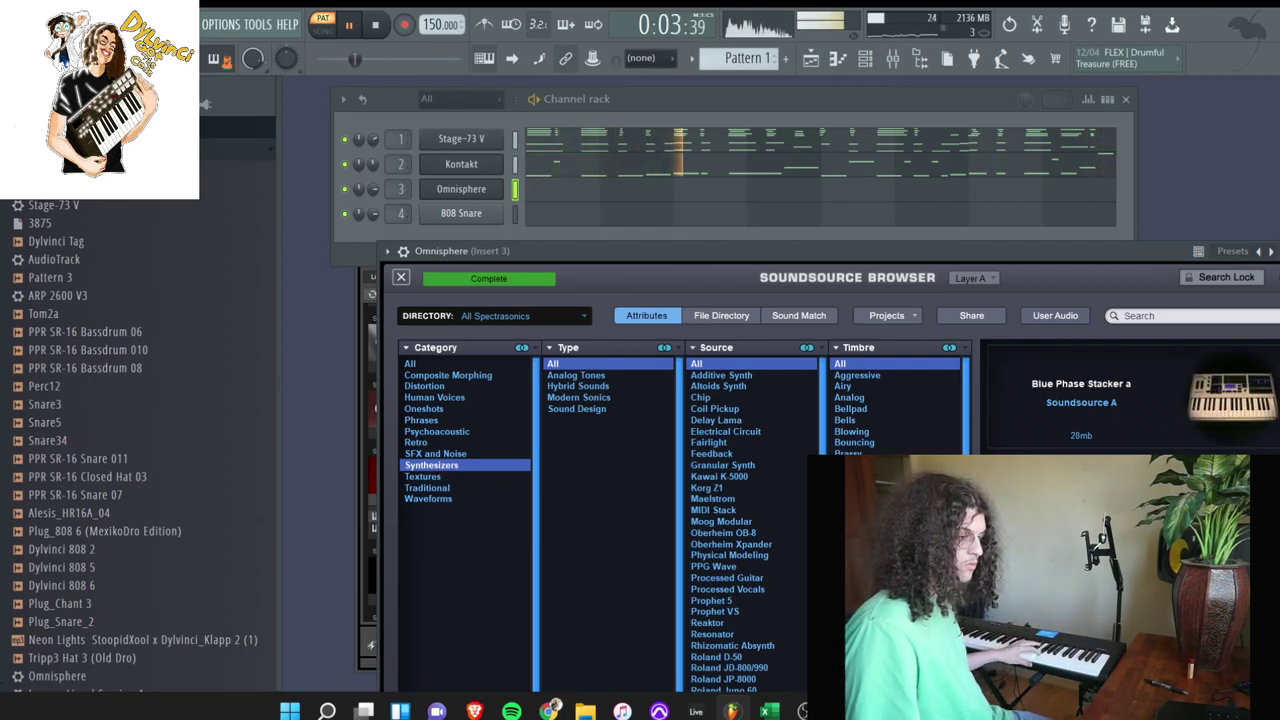
pyautogui.scroll(-3, 895, 520)
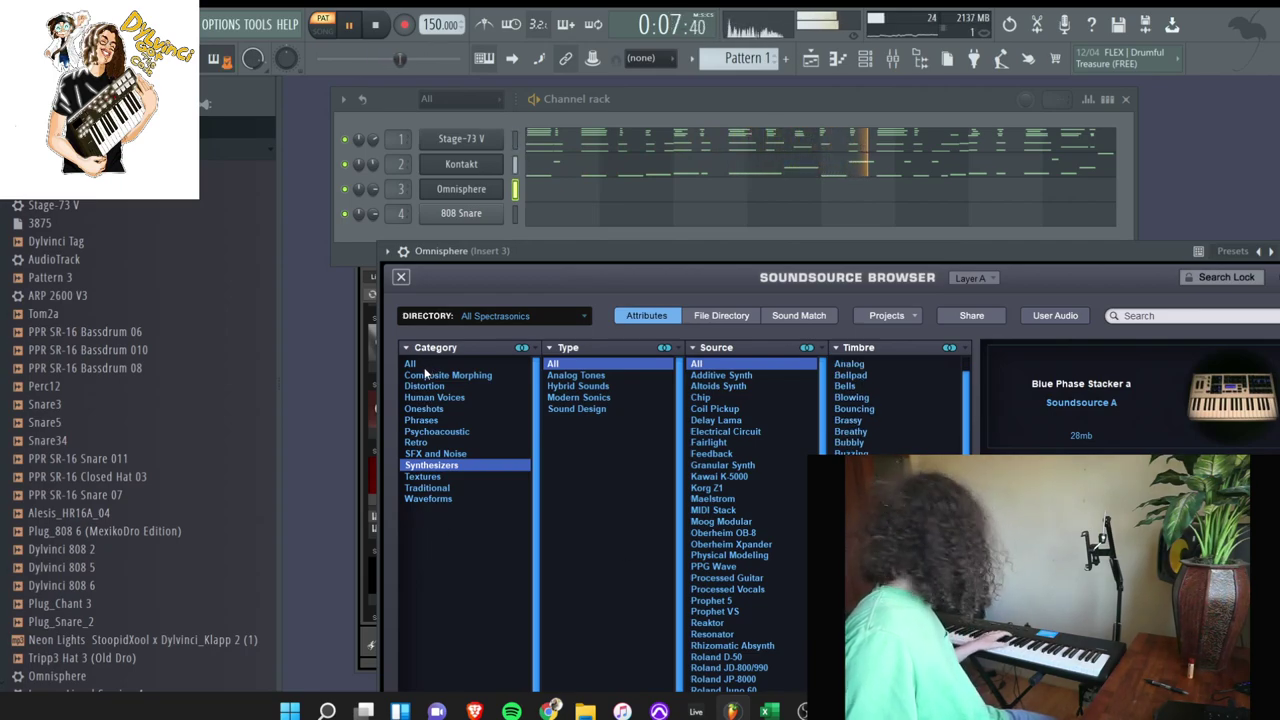
pyautogui.scroll(-2, 776, 524)
pyautogui.click(770, 533)
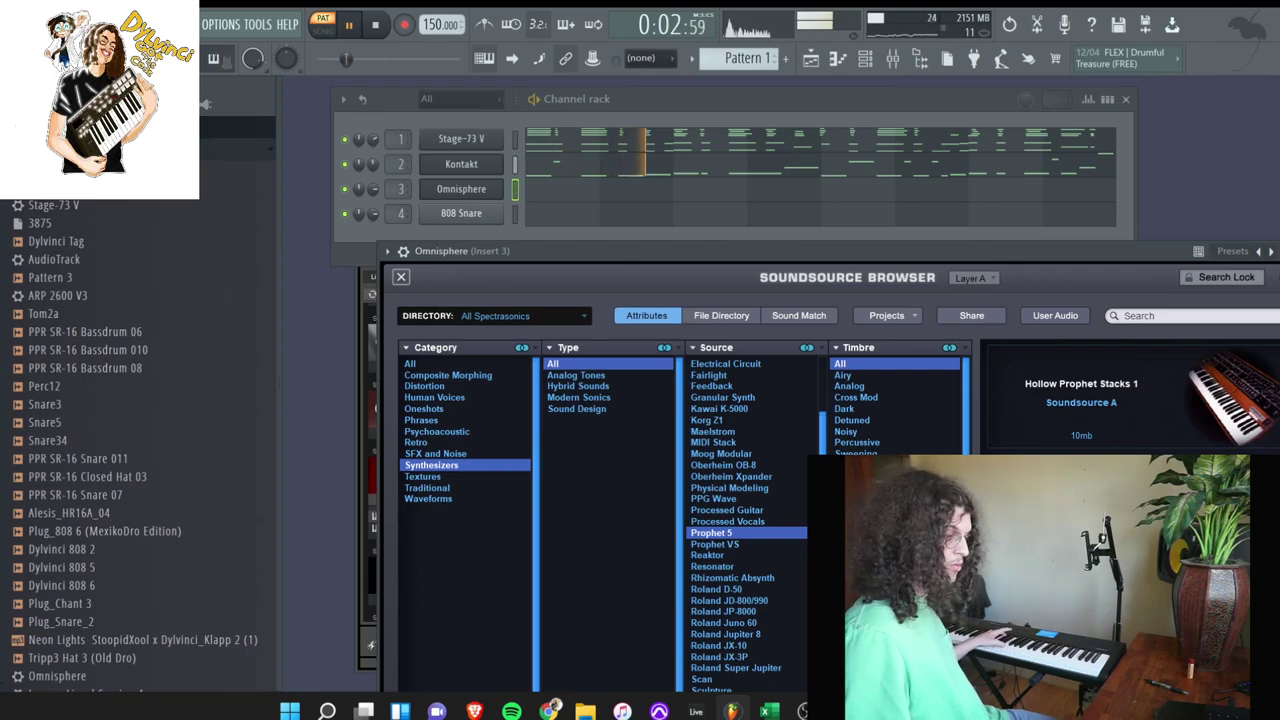
pyautogui.click(1080, 560)
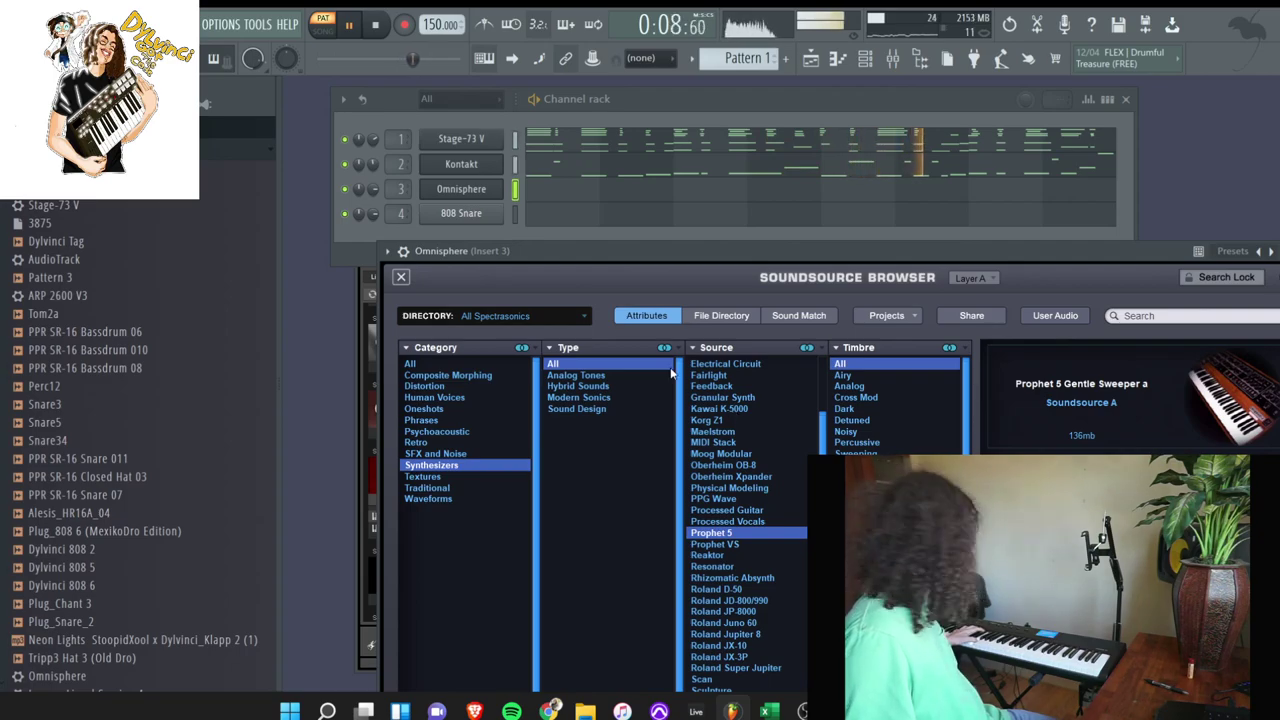
# - Record sustained Omnisphere pad chords into Pattern 1, discarding the first take and recording the part again
pyautogui.click(376, 26)
pyautogui.click(404, 26)
pyautogui.click(625, 437)
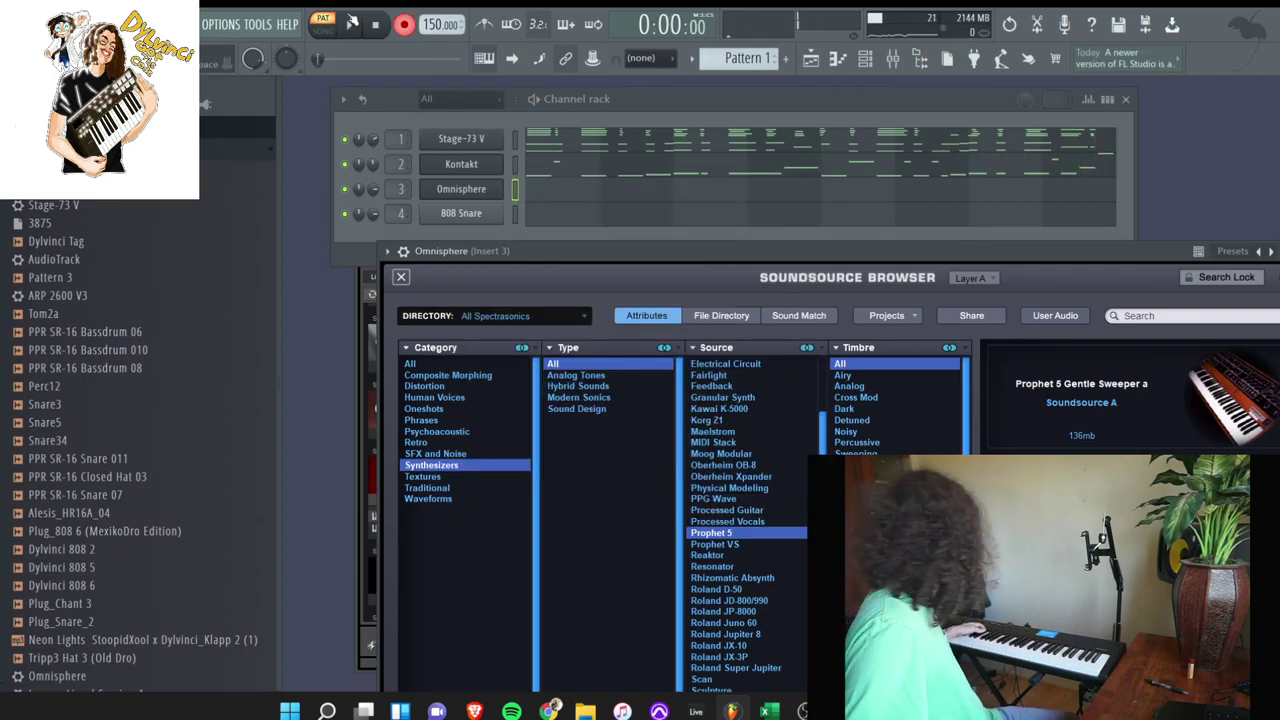
pyautogui.click(350, 24)
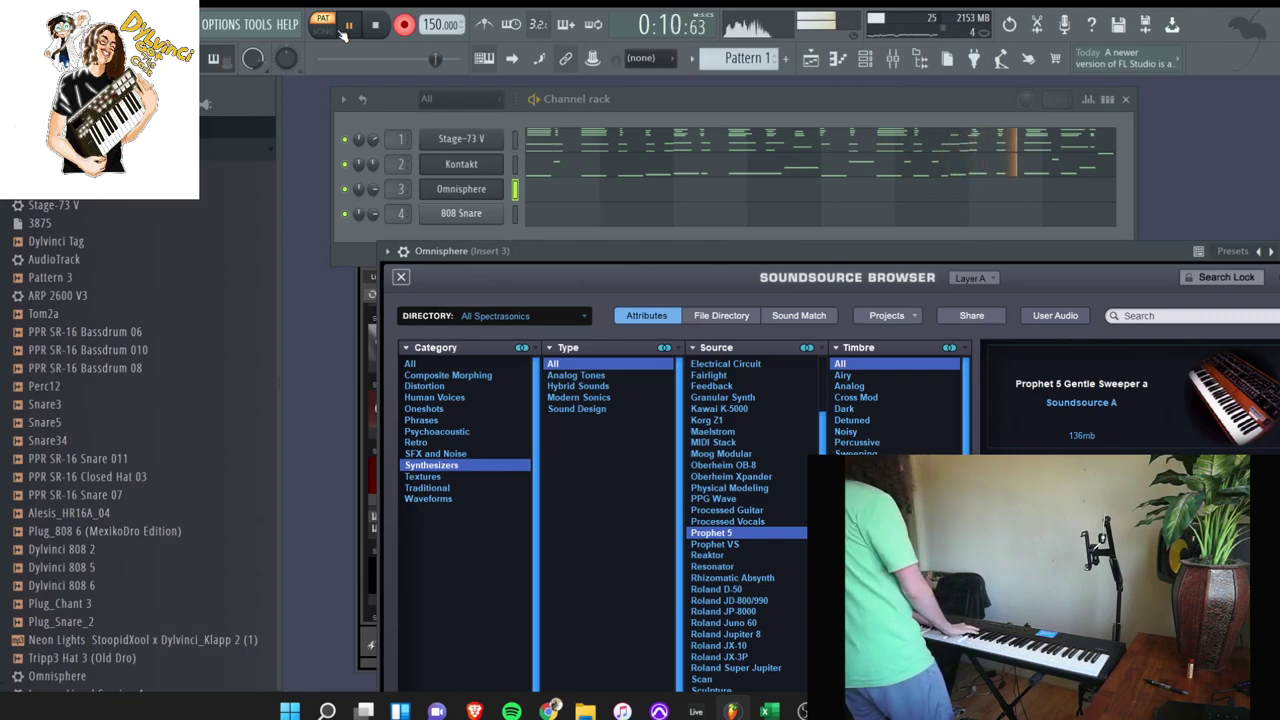
pyautogui.press('space')
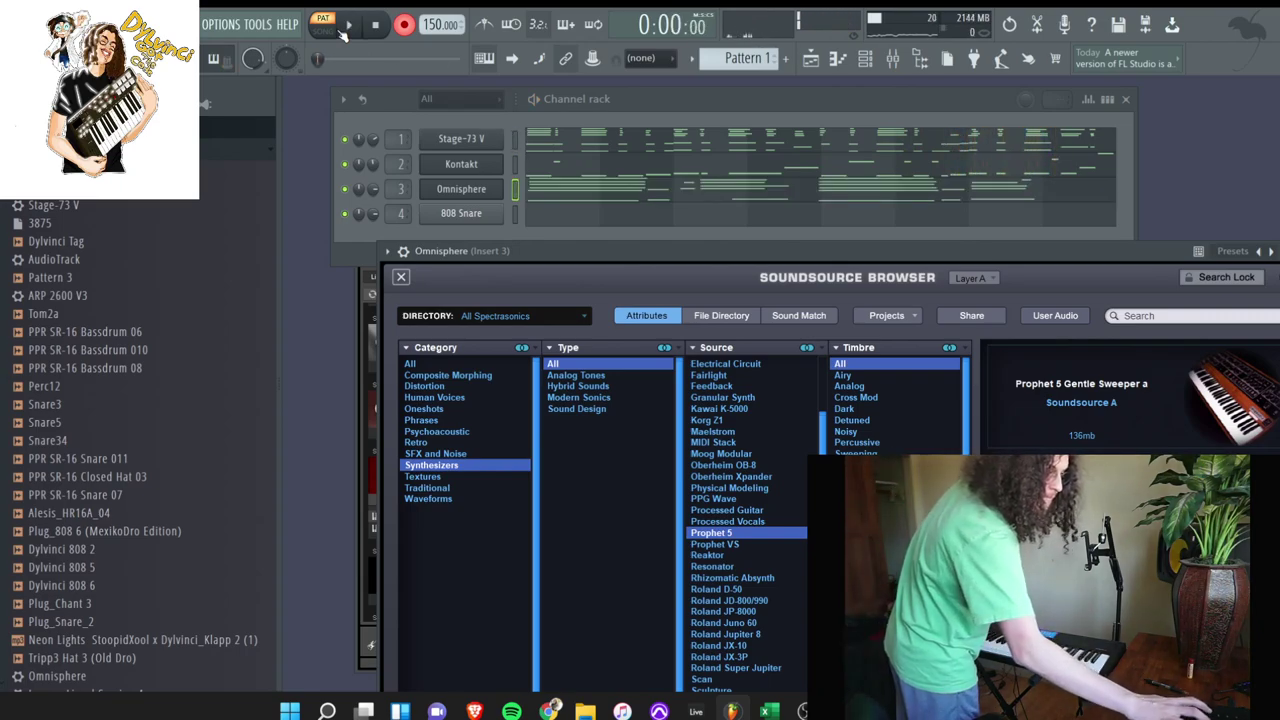
pyautogui.click(549, 181)
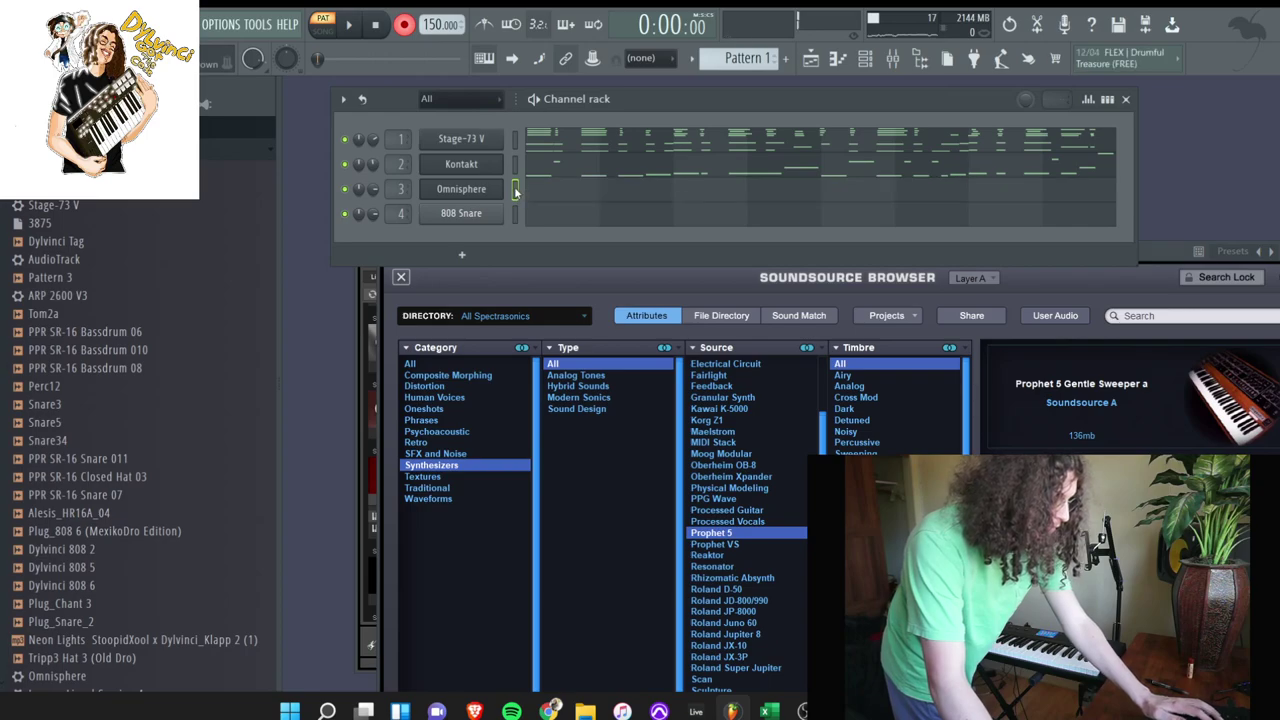
pyautogui.press('space')
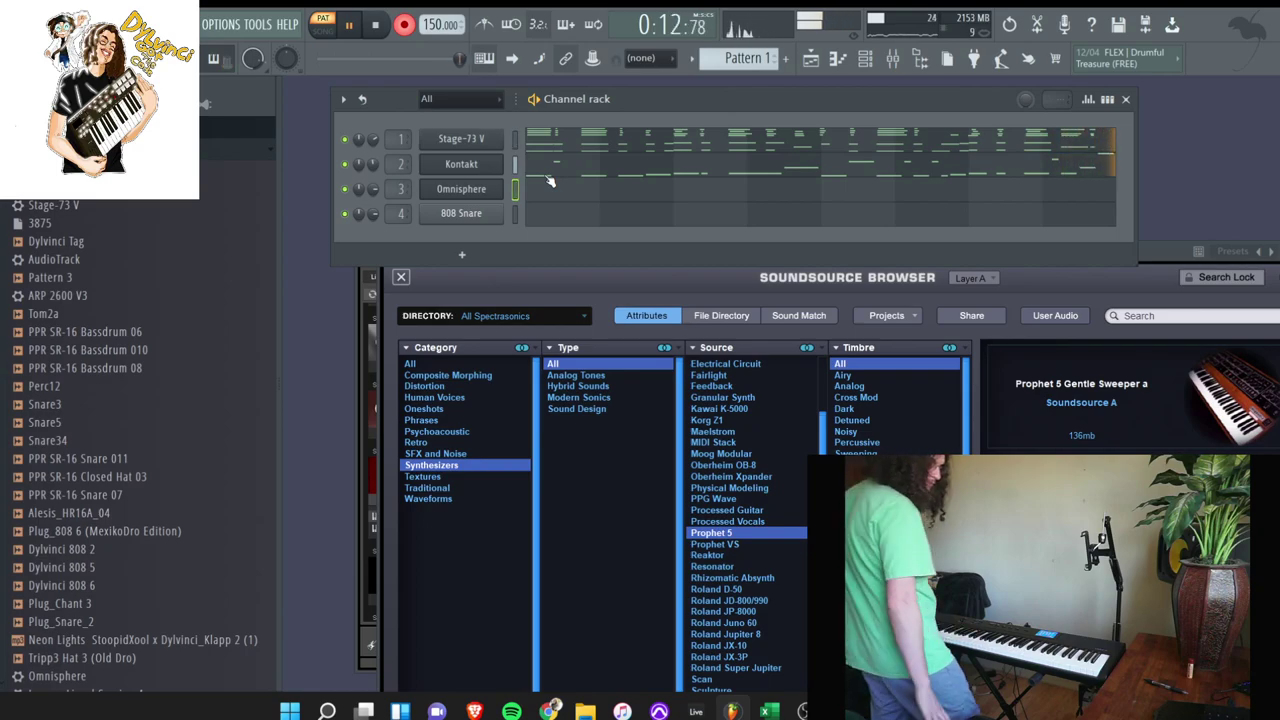
pyautogui.press('space')
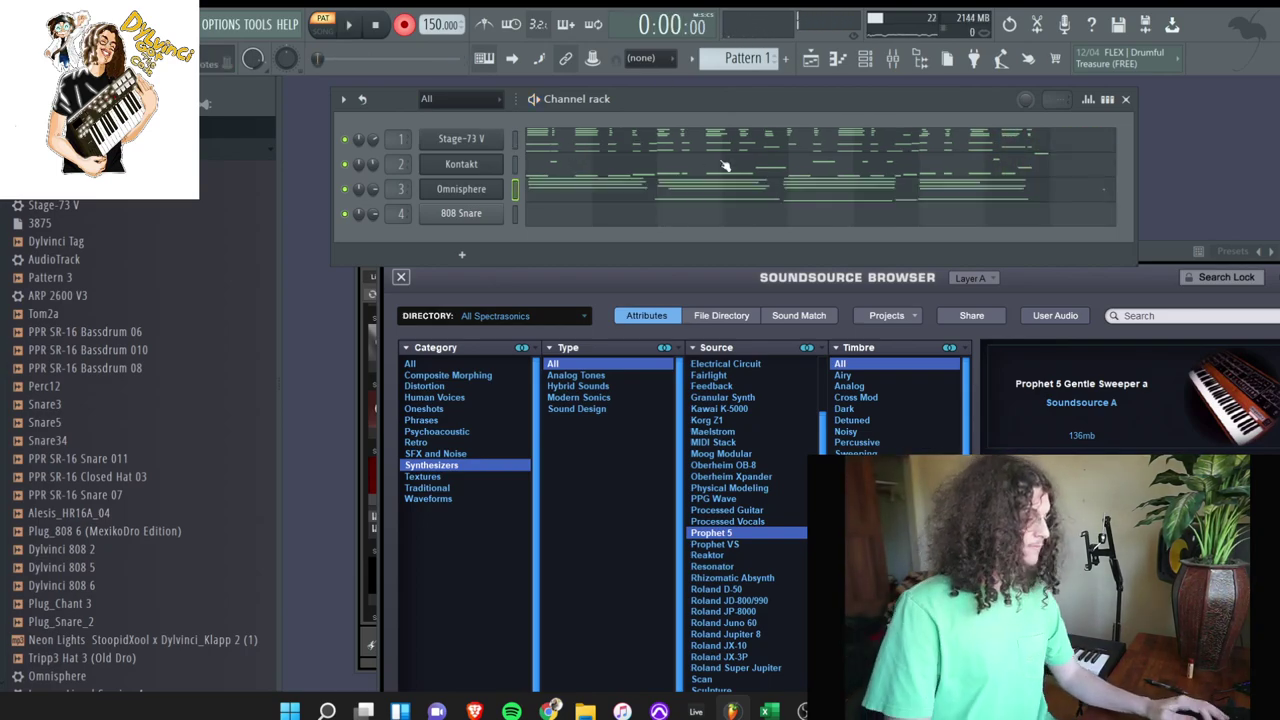
# - Delete the highest note of each of the four recorded Omnisphere chords in the piano roll
pyautogui.click(725, 188)
pyautogui.rightClick(450, 268)
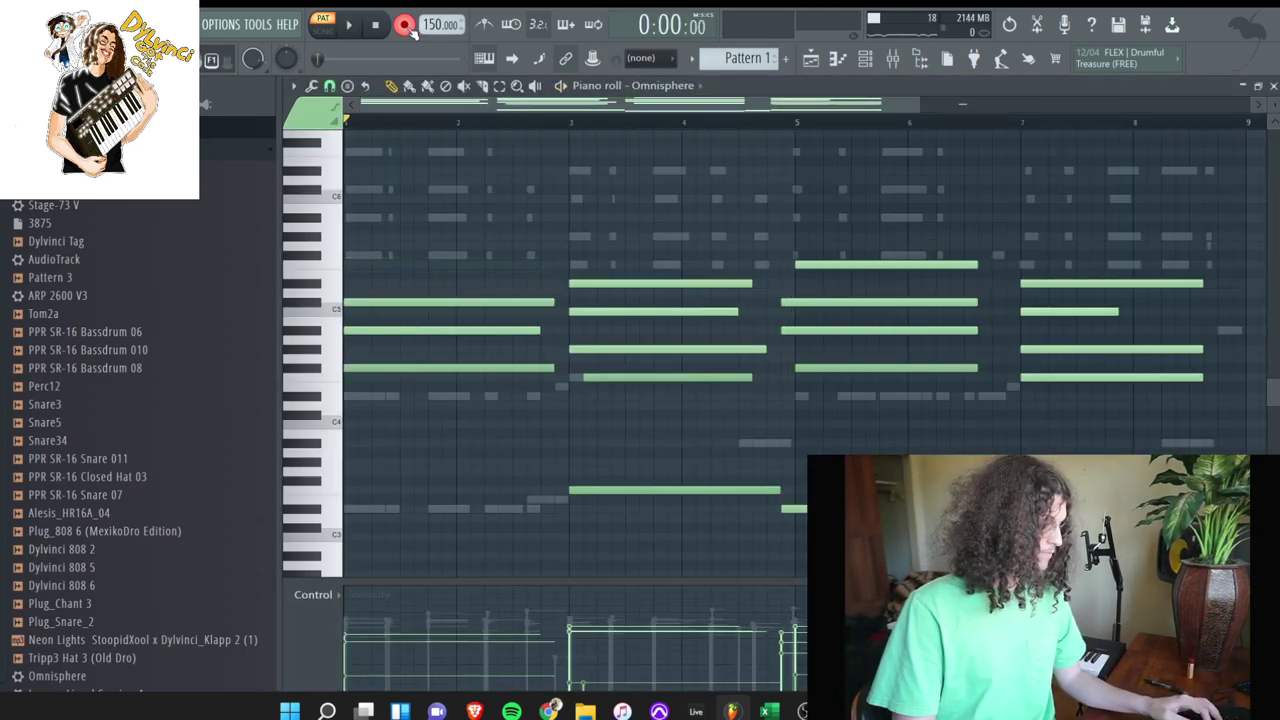
pyautogui.press('space')
pyautogui.rightClick(693, 285)
pyautogui.rightClick(905, 264)
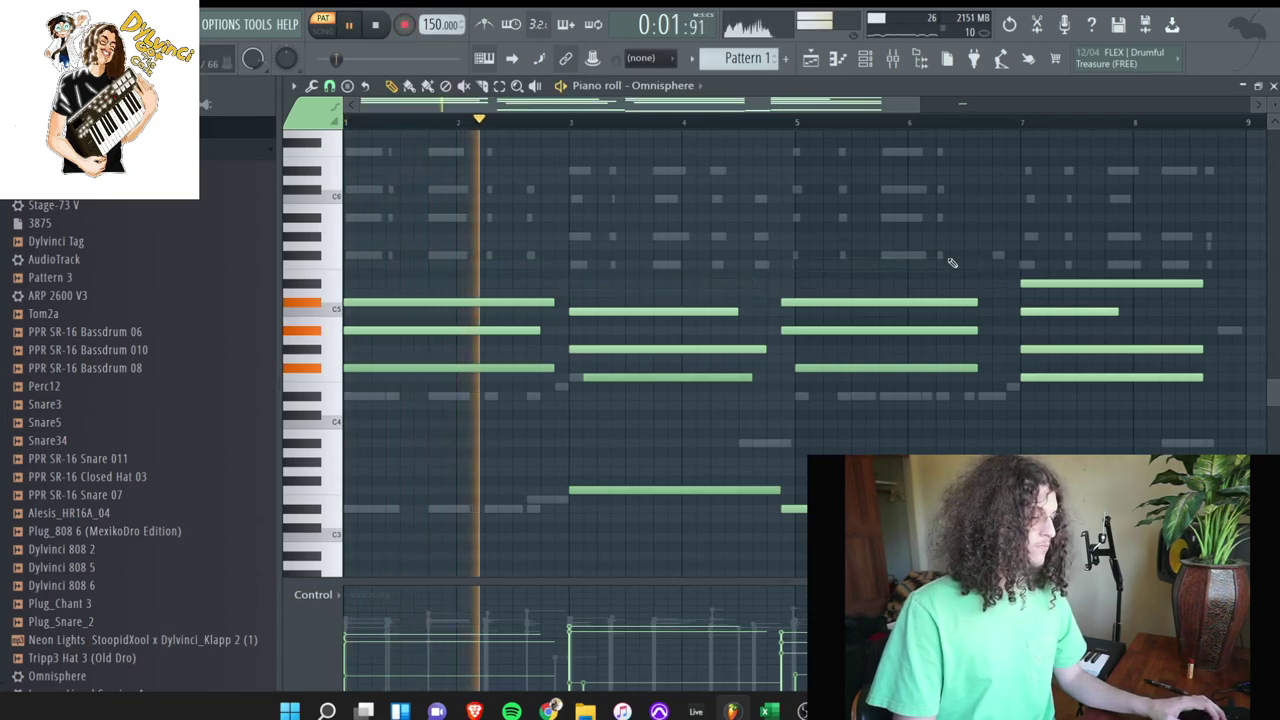
pyautogui.rightClick(1110, 283)
# - Align the late note of the second Omnisphere chord to bar 3 and add a higher note to the third chord
pyautogui.moveTo(917, 104); pyautogui.dragTo(1273, 150)
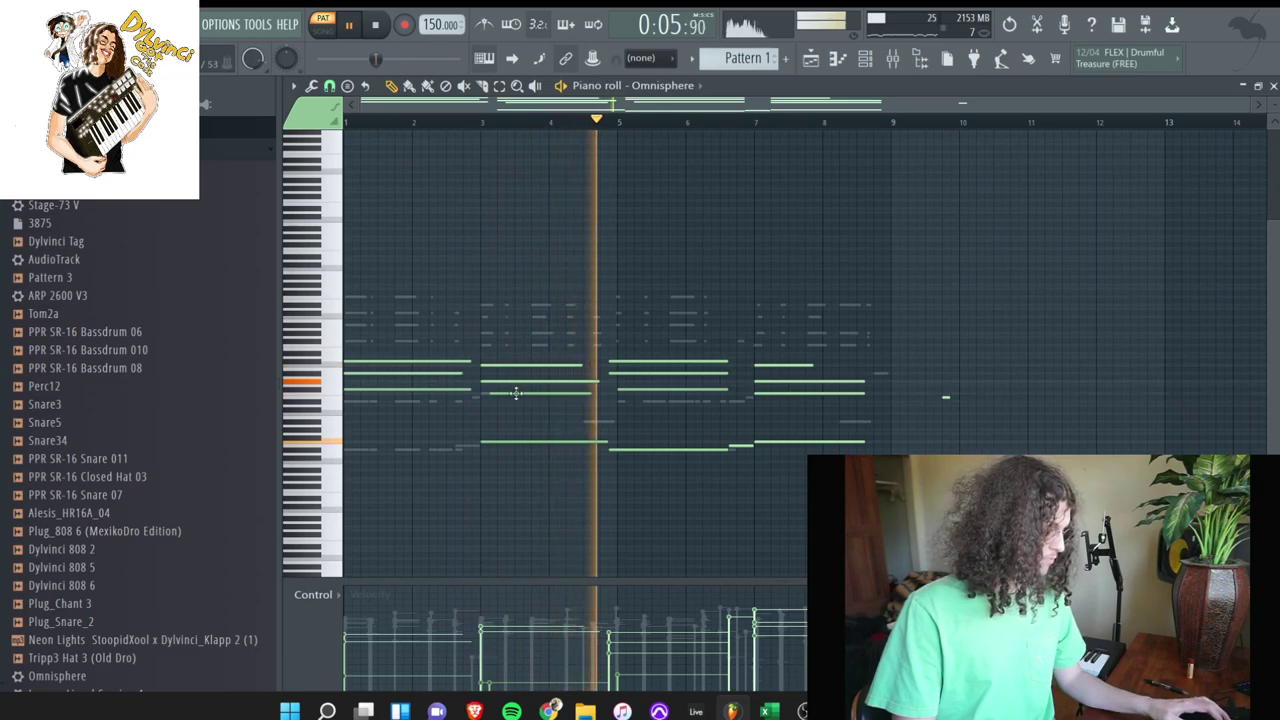
pyautogui.press('space')
pyautogui.click(611, 354)
pyautogui.press('space')
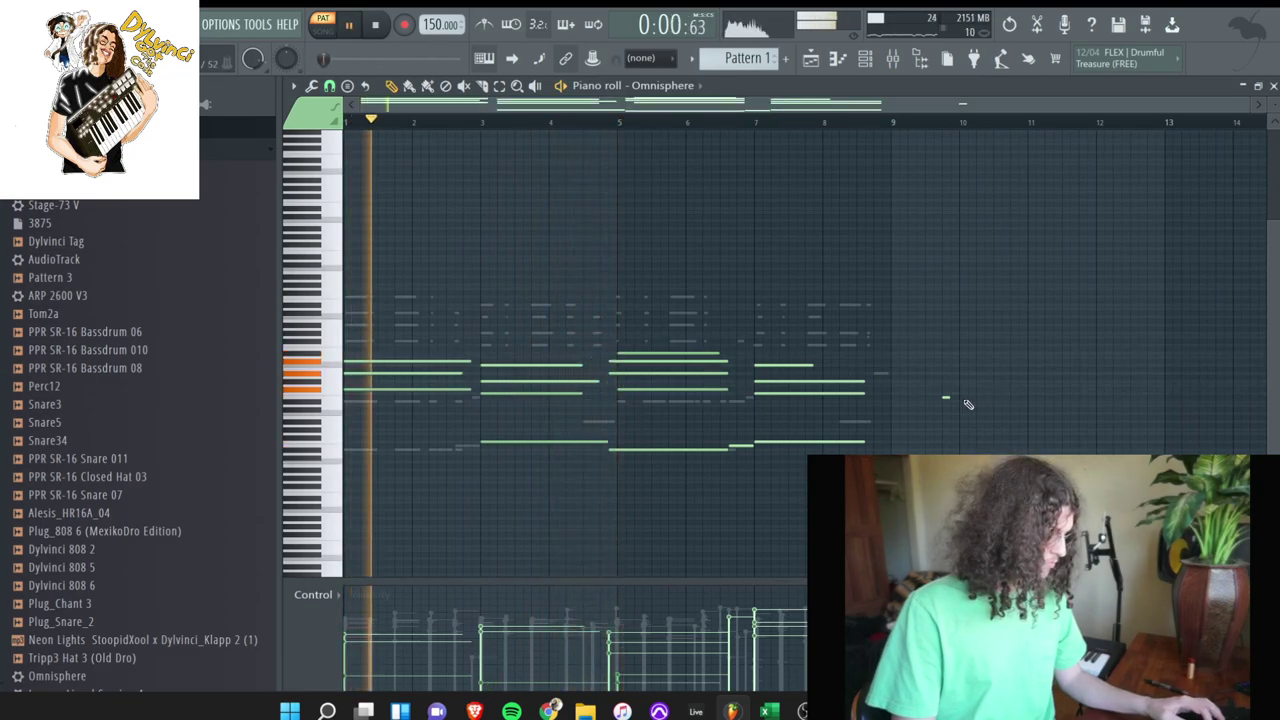
# - Delete the stray note just before bar 10 and move the early upper notes of the third chord to bar 5
pyautogui.rightClick(946, 398)
pyautogui.moveTo(619, 361)
pyautogui.mouseDown()
pyautogui.moveTo(631, 349)
pyautogui.moveTo(635, 373)
pyautogui.mouseUp()
pyautogui.rightClick(757, 290)
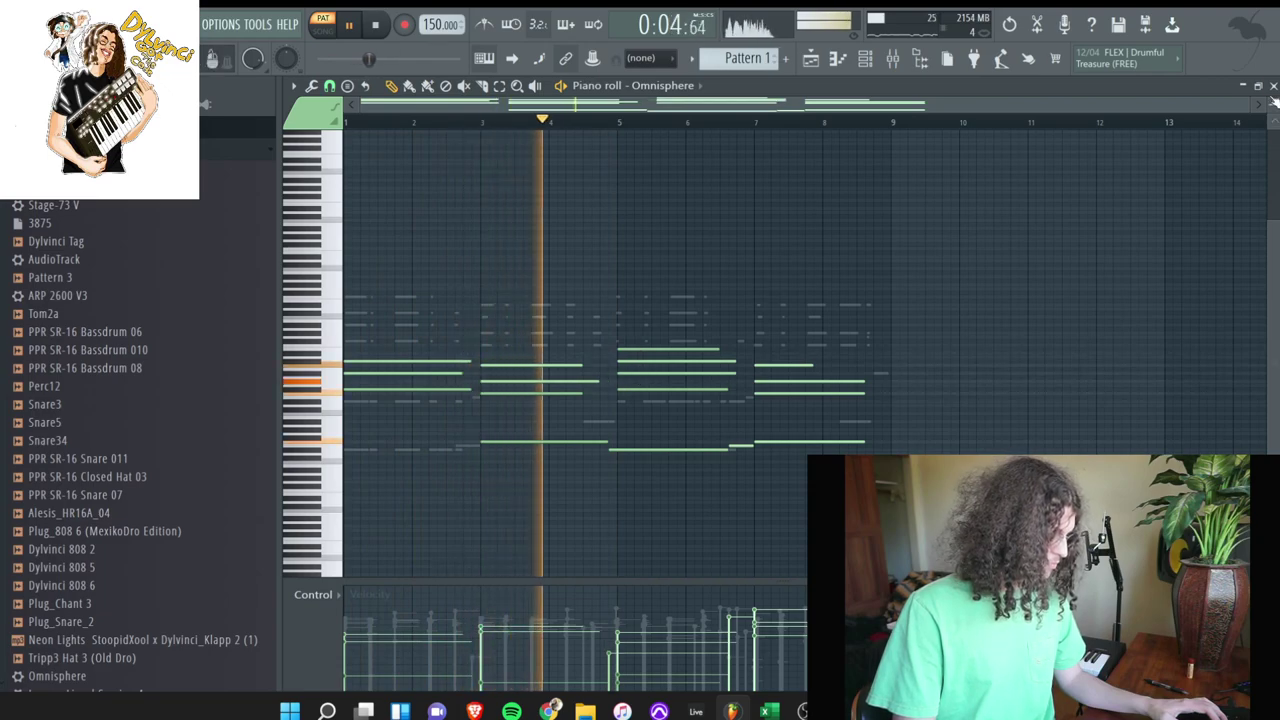
pyautogui.press('Escape')
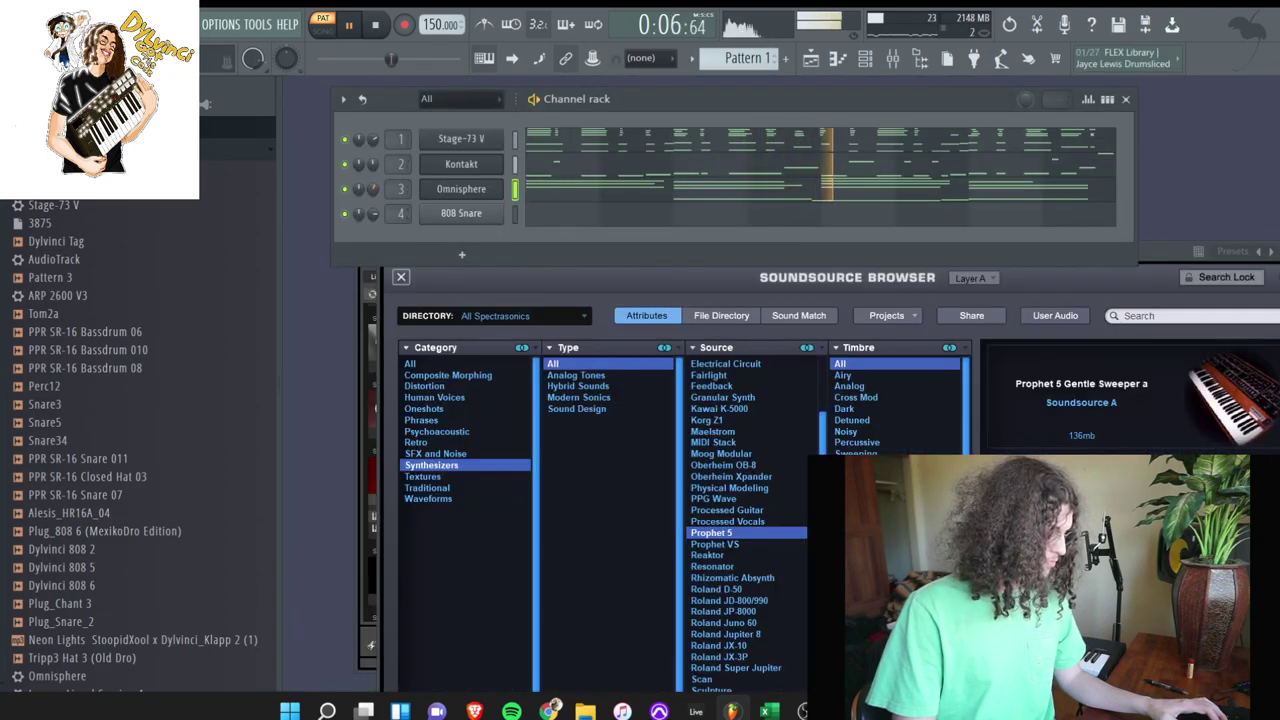
# - Delete all Omnisphere notes of the third and fourth chords, covering bars 5 to 8
pyautogui.click(884, 192)
pyautogui.moveTo(658, 481); pyautogui.dragTo(845, 320)
pyautogui.press('Delete')
pyautogui.press('Delete')
pyautogui.hotkey('ctrl', 'z')
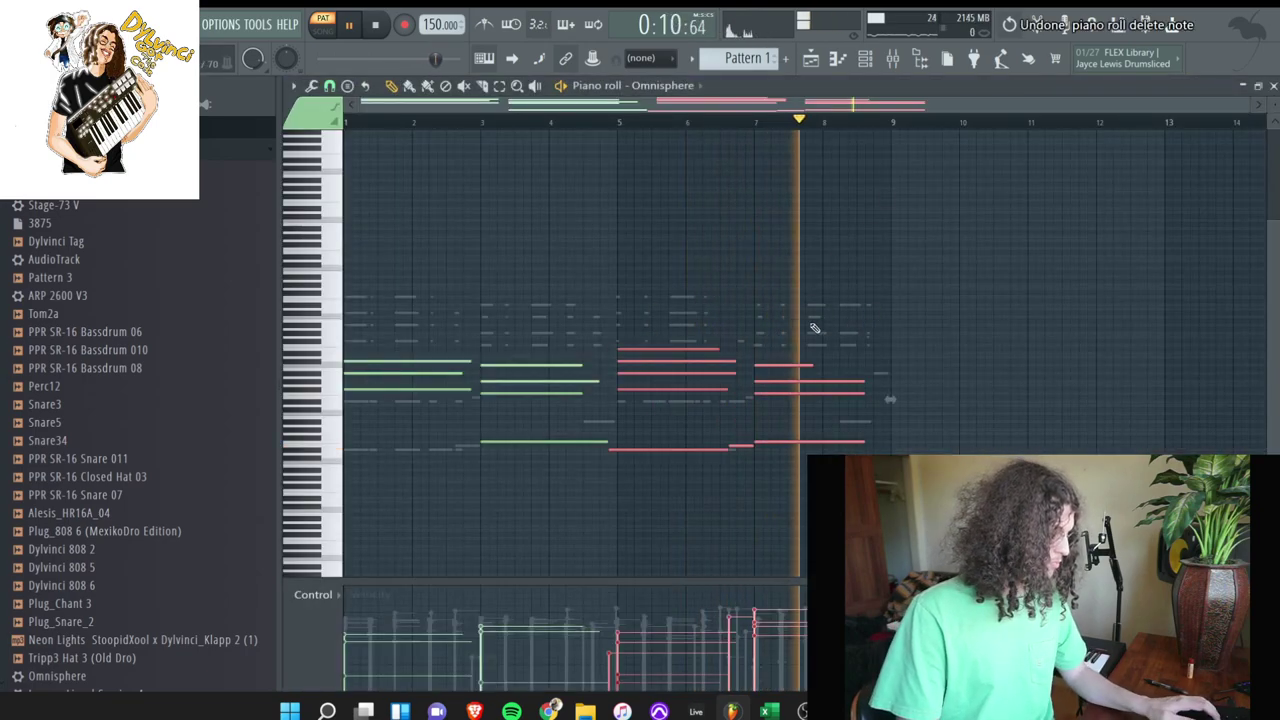
pyautogui.press('Delete')
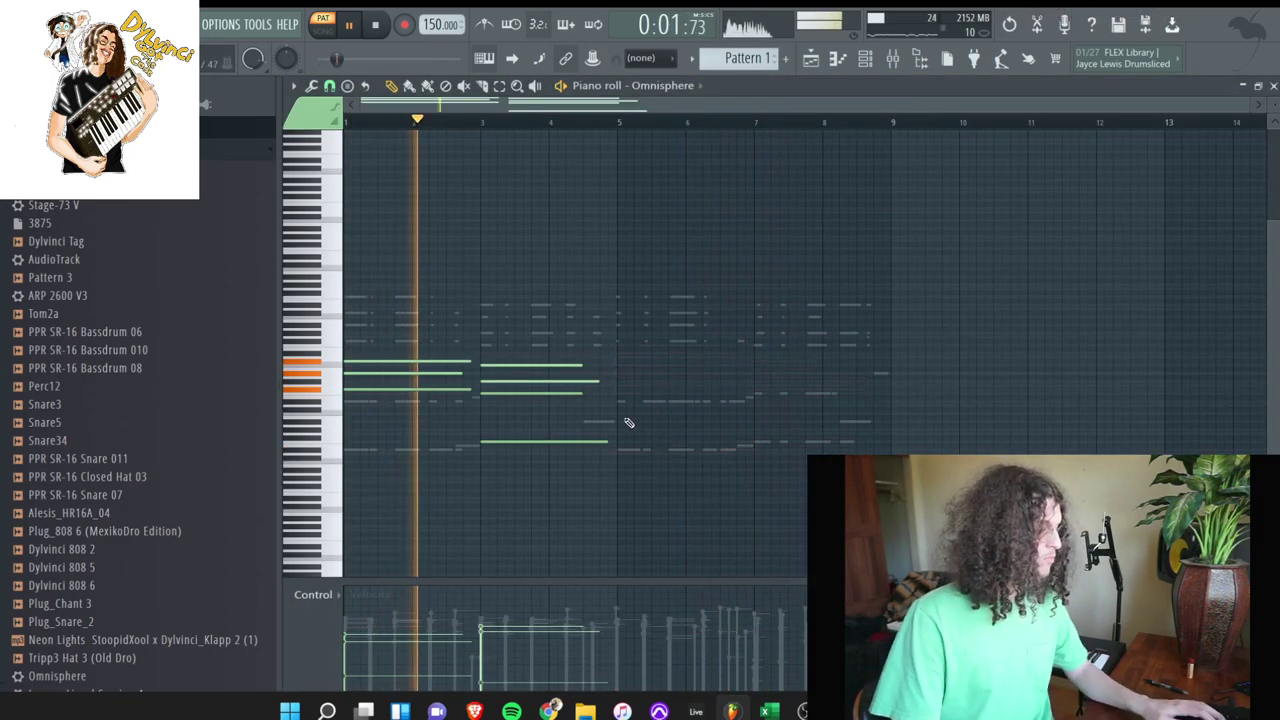
# - Duplicate the first two Omnisphere chords from bars 1 to 4 into bars 5 to 8
pyautogui.hotkey('ctrl', 's')
pyautogui.click(634, 108)
pyautogui.hotkey('ctrl', 'b')
pyautogui.moveTo(635, 362); pyautogui.dragTo(643, 361)
pyautogui.rightClick(662, 331)
pyautogui.press('space')
# - Add a high F5 note above the fourth Omnisphere chord, starting at bar 7
pyautogui.click(754, 353)
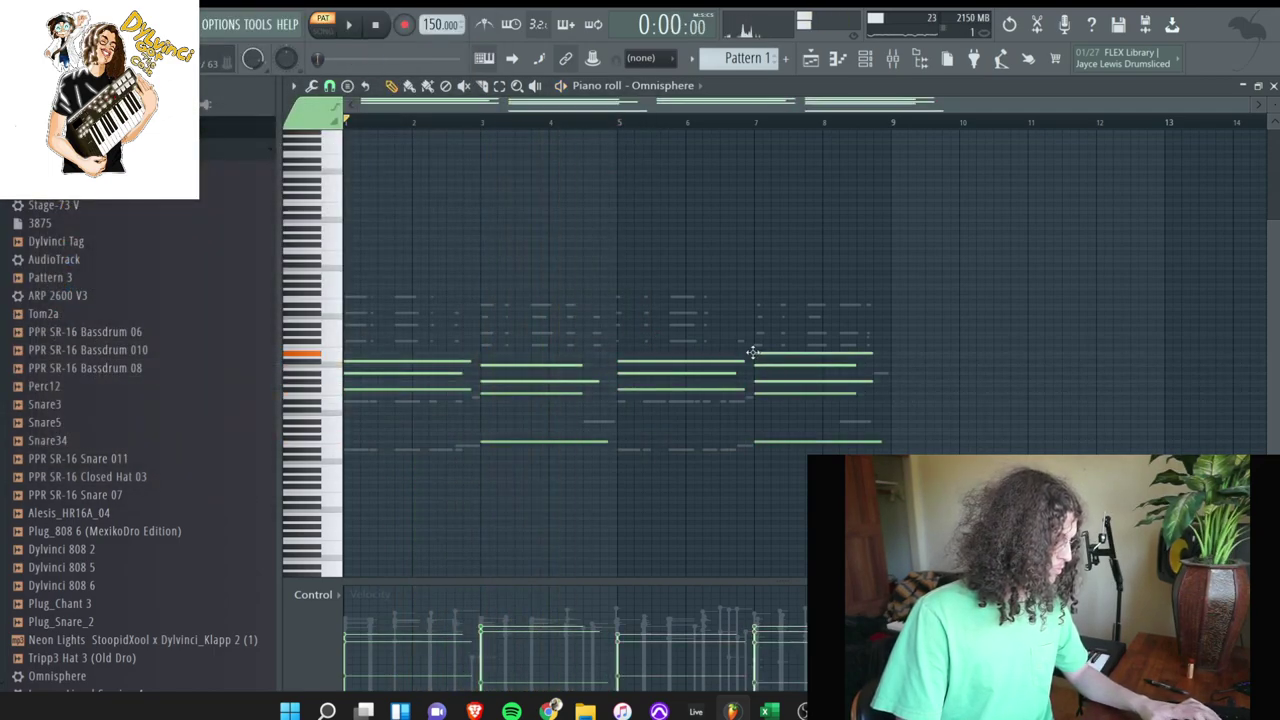
pyautogui.moveTo(753, 351); pyautogui.dragTo(754, 344)
pyautogui.press('space')
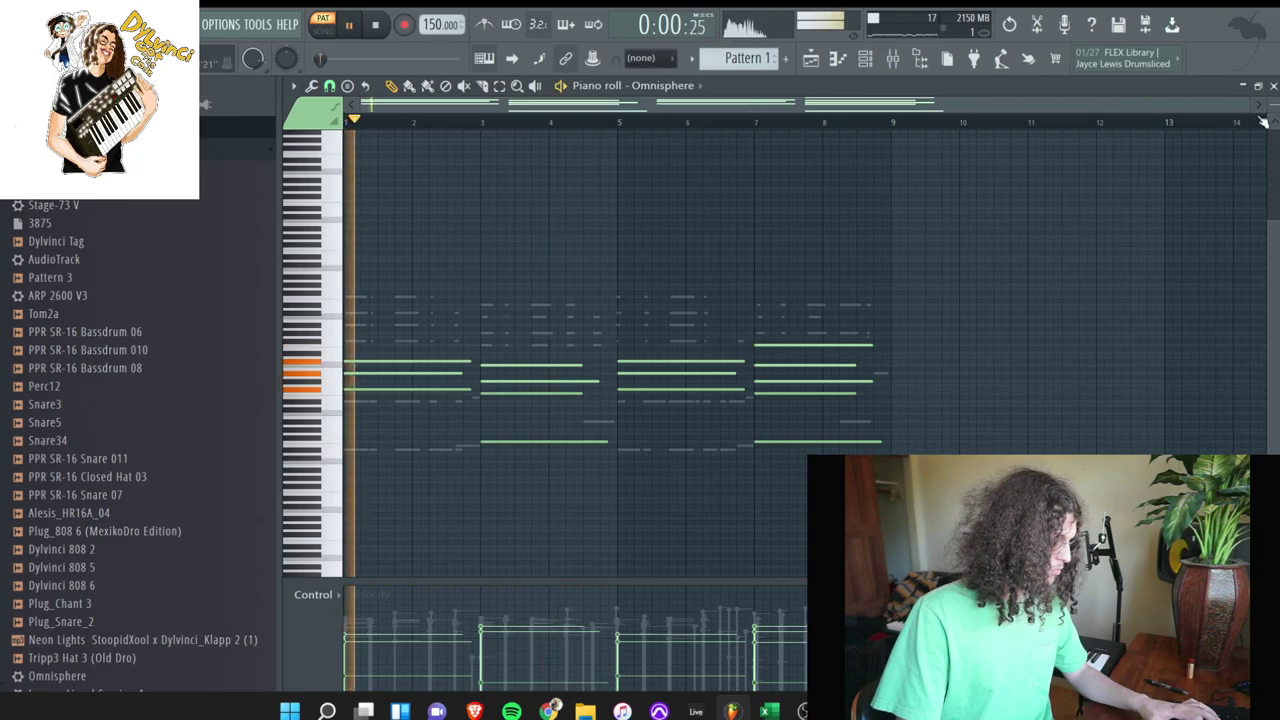
# - Lower the top note of the fourth chord to D#5, auditioning it from just before bar 7, and close the piano roll
pyautogui.scroll(3, 760, 390)
pyautogui.click(744, 130)
pyautogui.rightClick(755, 130)
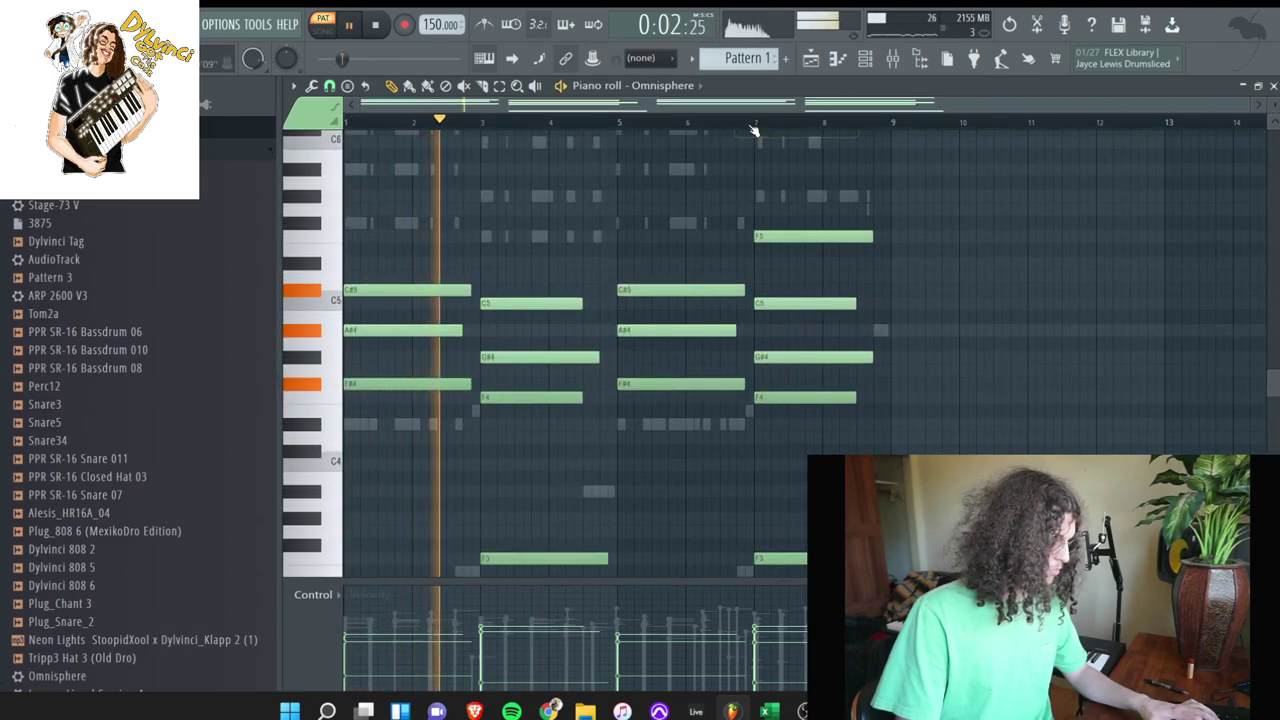
pyautogui.click(746, 121)
pyautogui.press('space')
pyautogui.moveTo(762, 240); pyautogui.dragTo(763, 253)
pyautogui.press('space')
pyautogui.moveTo(851, 252); pyautogui.dragTo(831, 264)
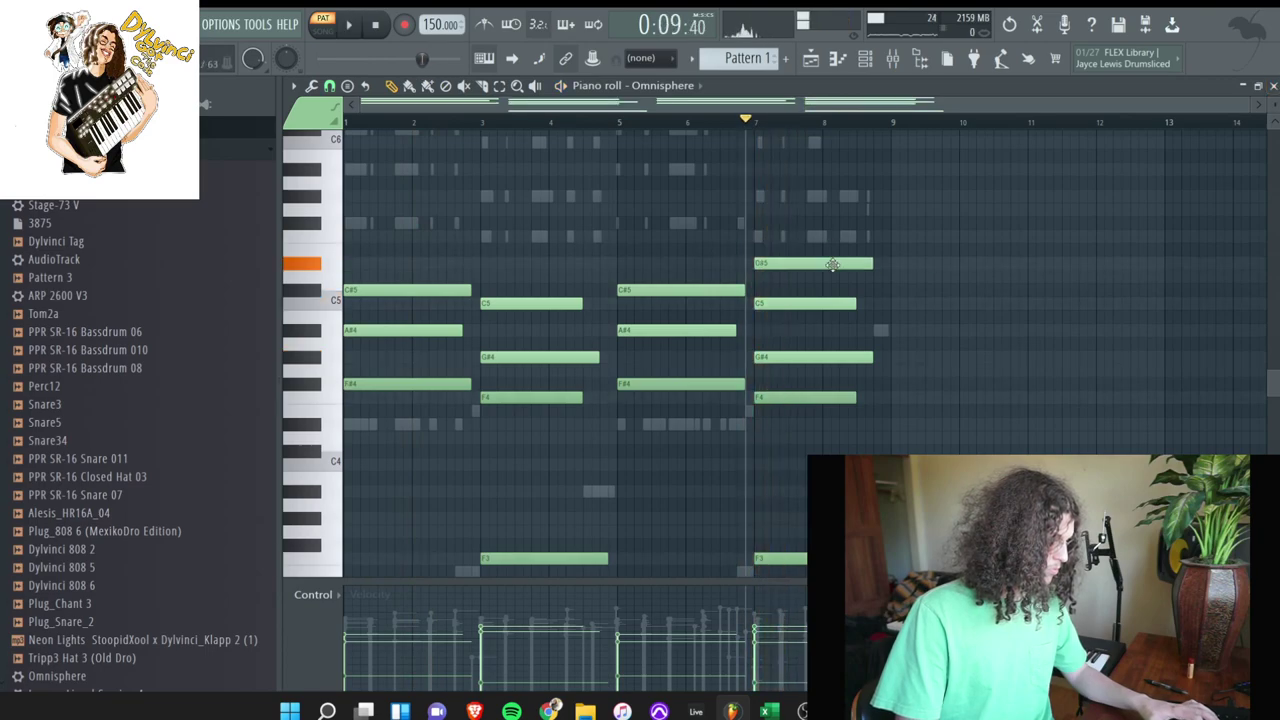
pyautogui.click(1273, 86)
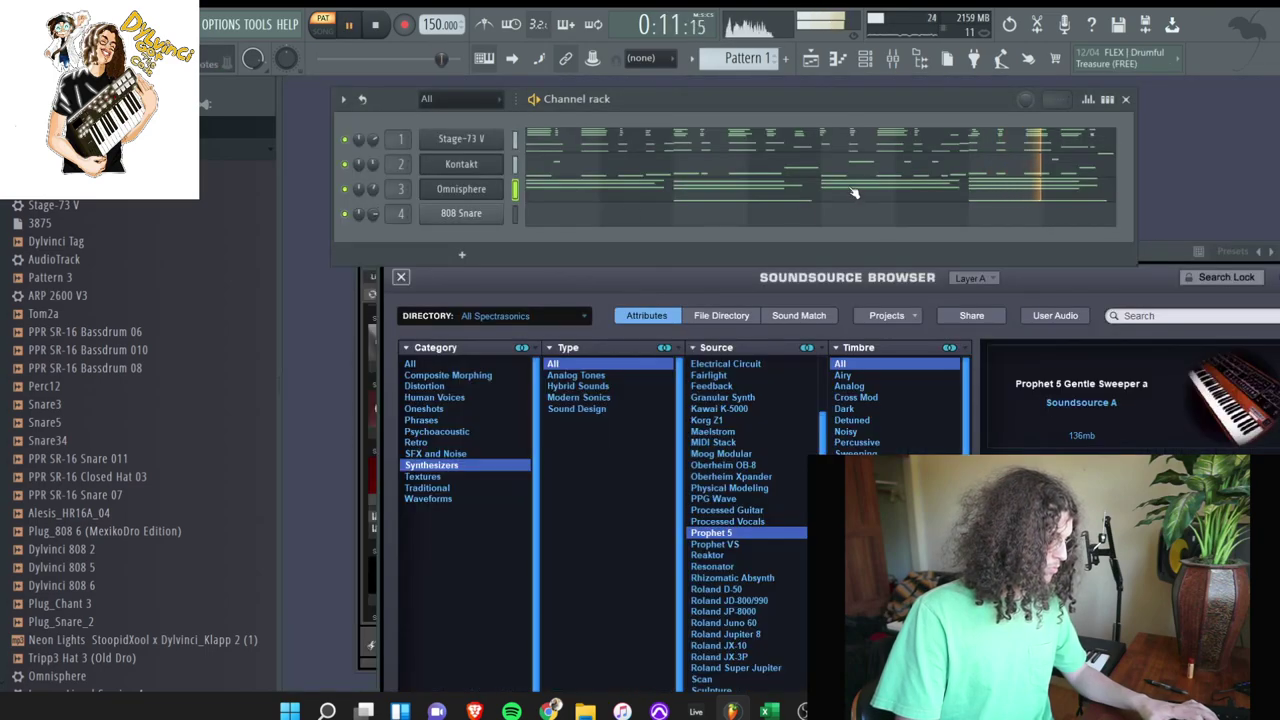
# - Adjust the high note over the repeated Omnisphere chords in the piano roll and replay the pattern from the start
pyautogui.click(854, 191)
pyautogui.moveTo(812, 261); pyautogui.dragTo(670, 236)
pyautogui.press('space')
pyautogui.press('space')
pyautogui.press('F7')
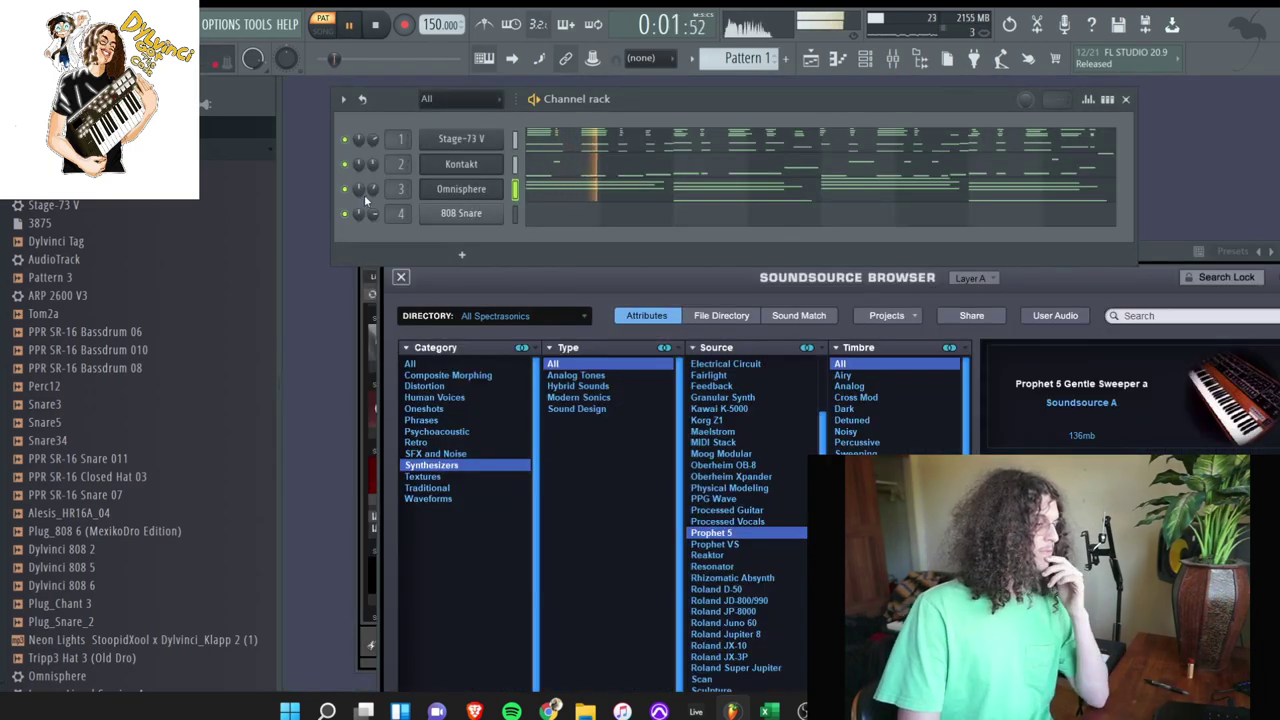
# - Leave the soundsource browser and route LFO1 to Pitch Fine in Omnisphere's modulation settings, with a low source amount
pyautogui.click(401, 277)
pyautogui.click(645, 251)
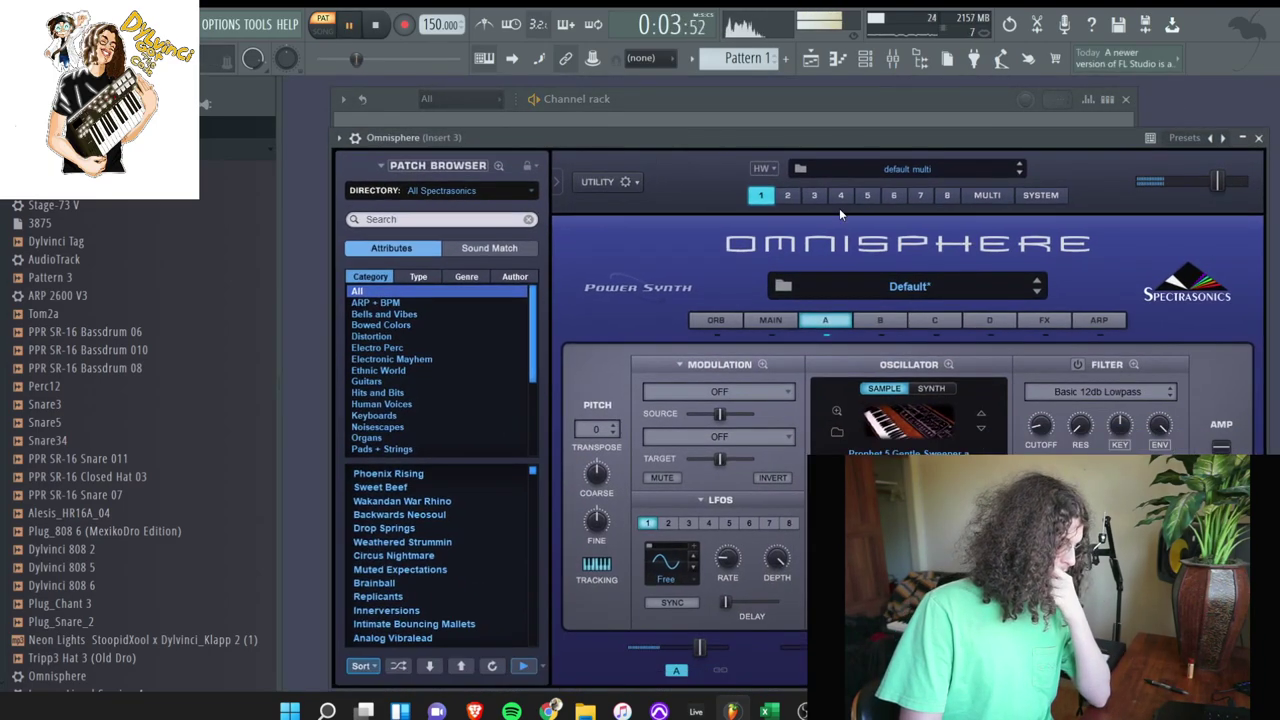
pyautogui.rightClick(669, 507)
pyautogui.moveTo(655, 342)
pyautogui.click(810, 331)
pyautogui.moveTo(444, 301); pyautogui.dragTo(398, 332)
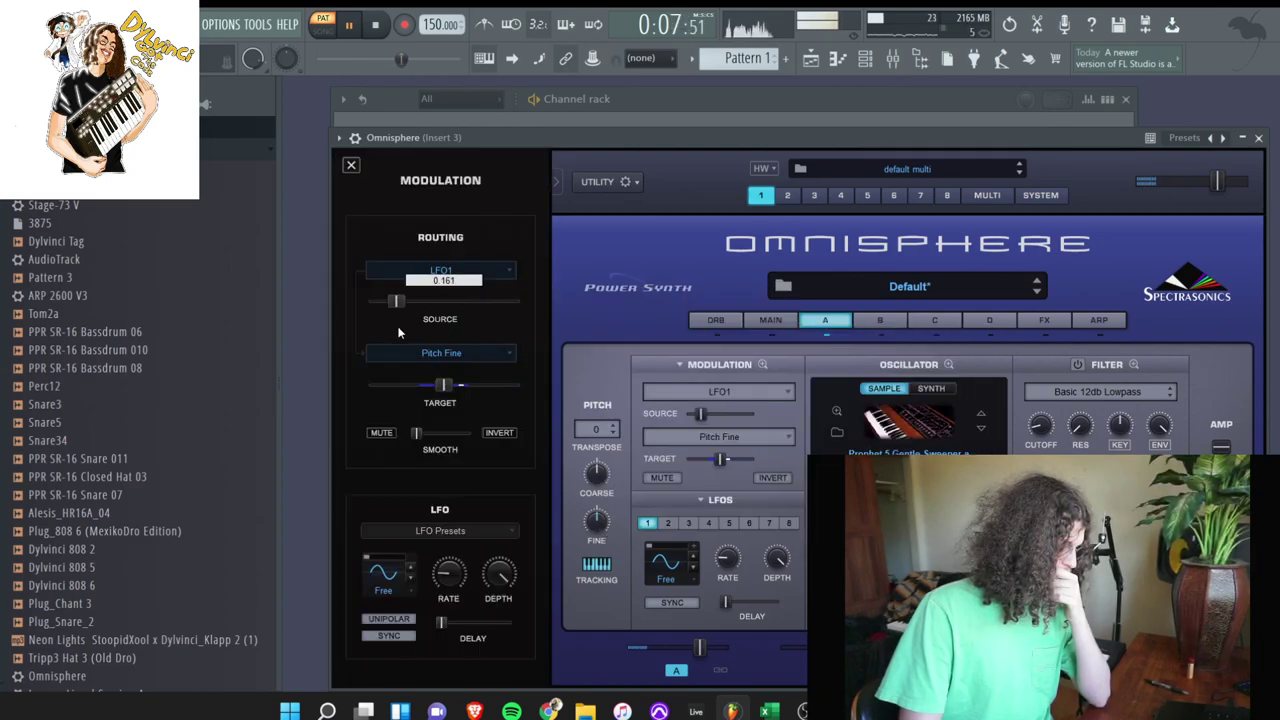
# - Apply the Fast Vibrato preset to Omnisphere's LFO1 and close the plugin window
pyautogui.click(447, 533)
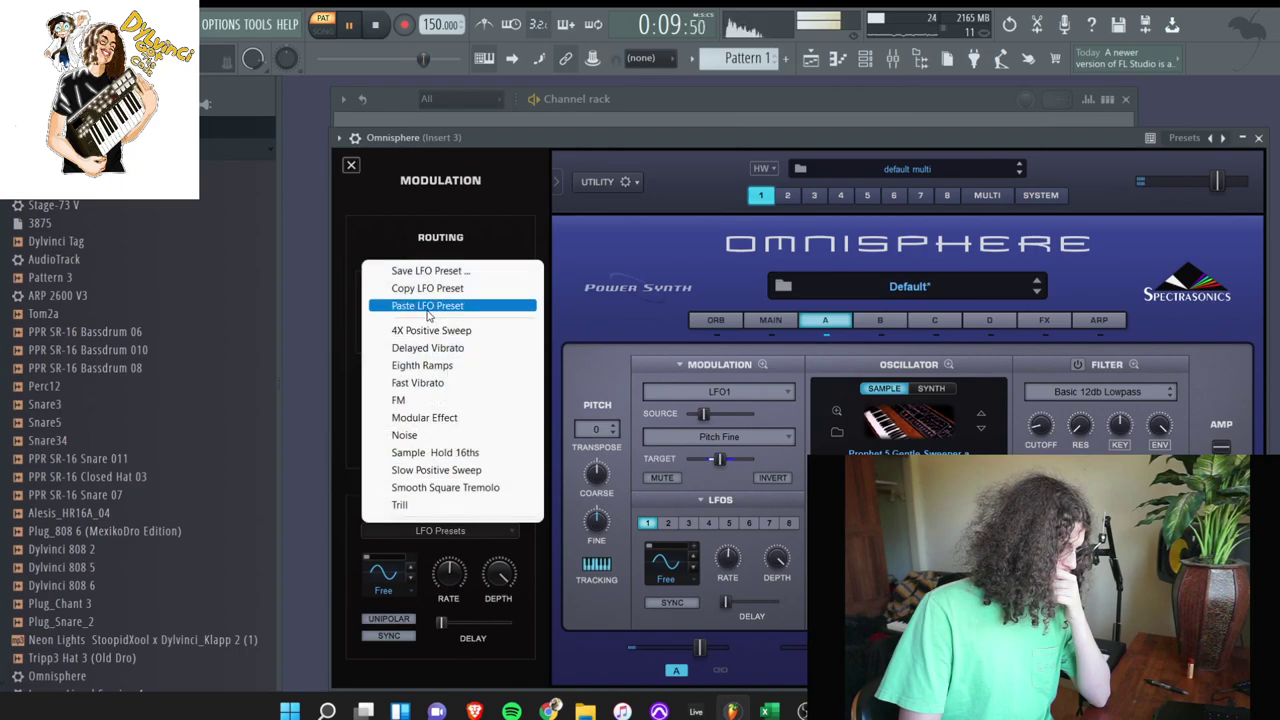
pyautogui.click(421, 385)
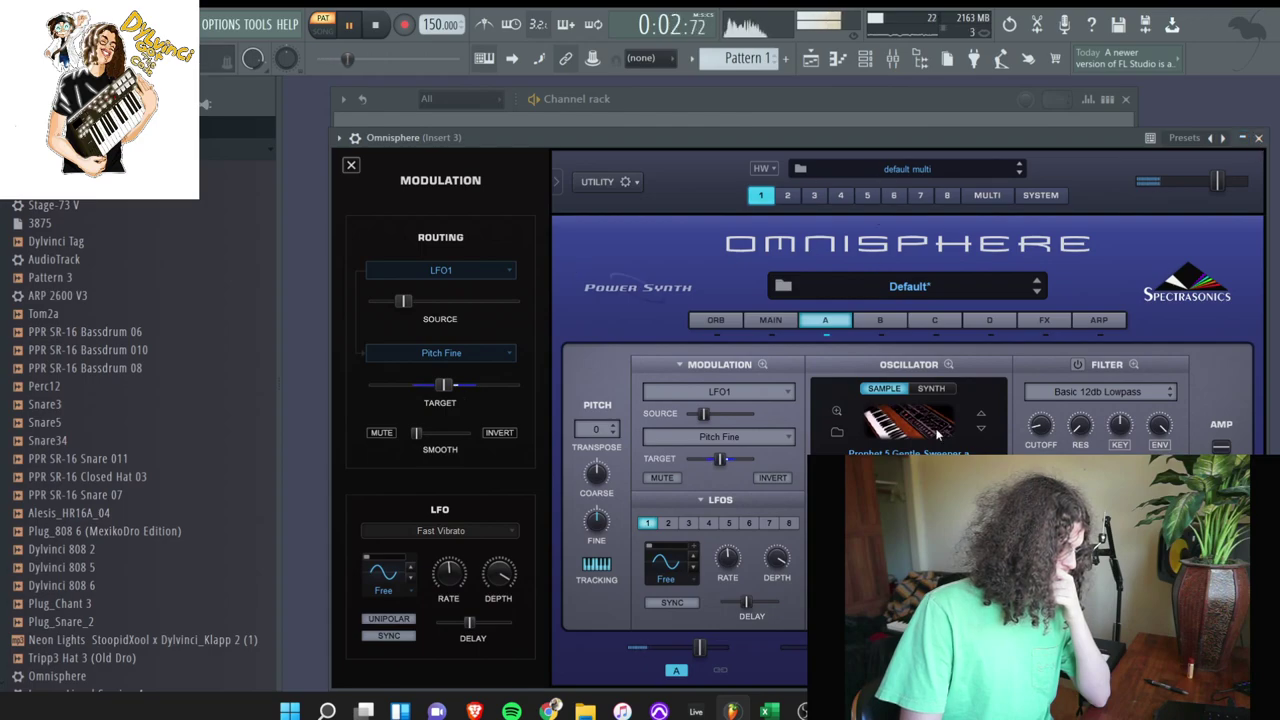
pyautogui.click(1260, 138)
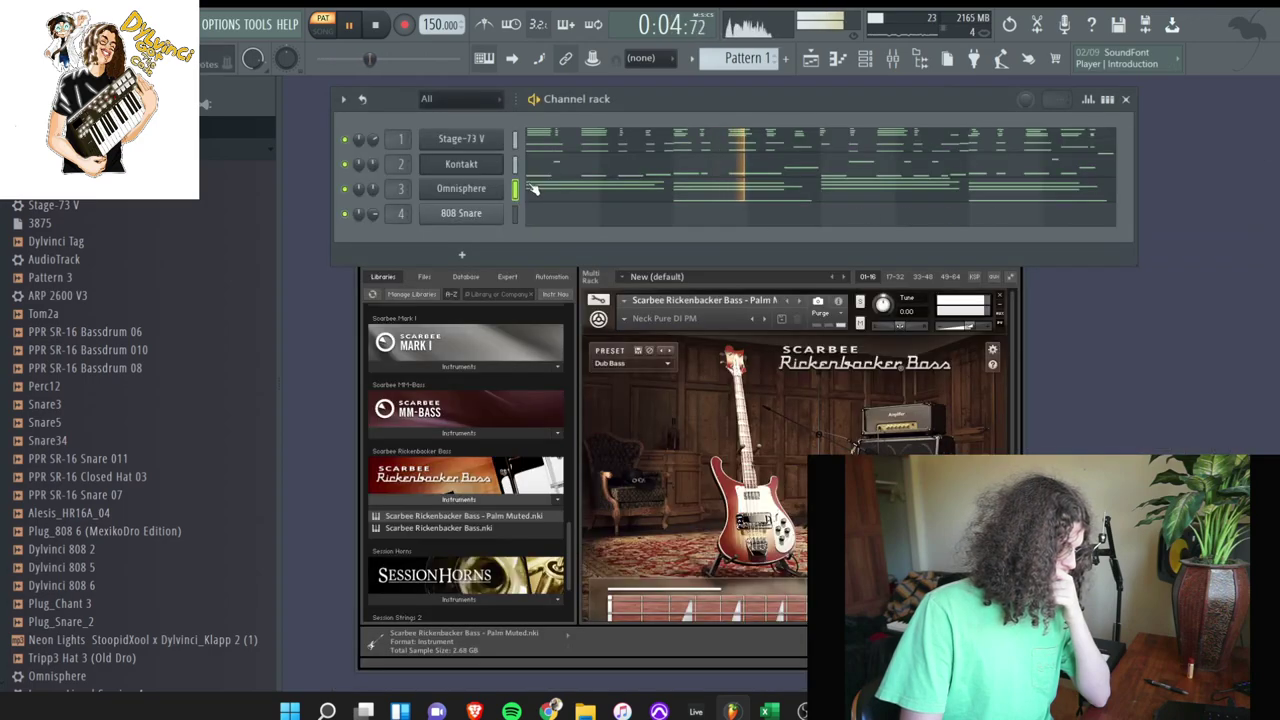
# - Load Raum in the first effect slot of mixer Insert 3, replace it with RC-20 Retro Color, and close the effect window
pyautogui.click(897, 62)
pyautogui.click(1200, 297)
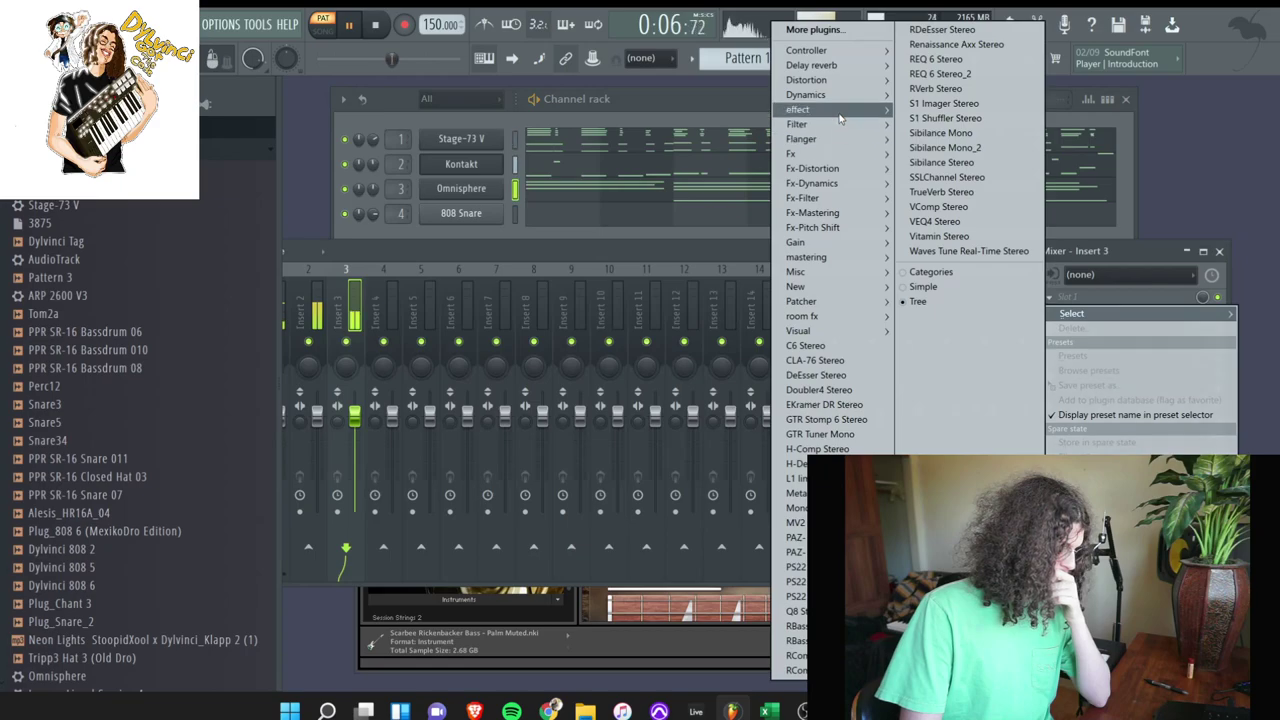
pyautogui.click(700, 449)
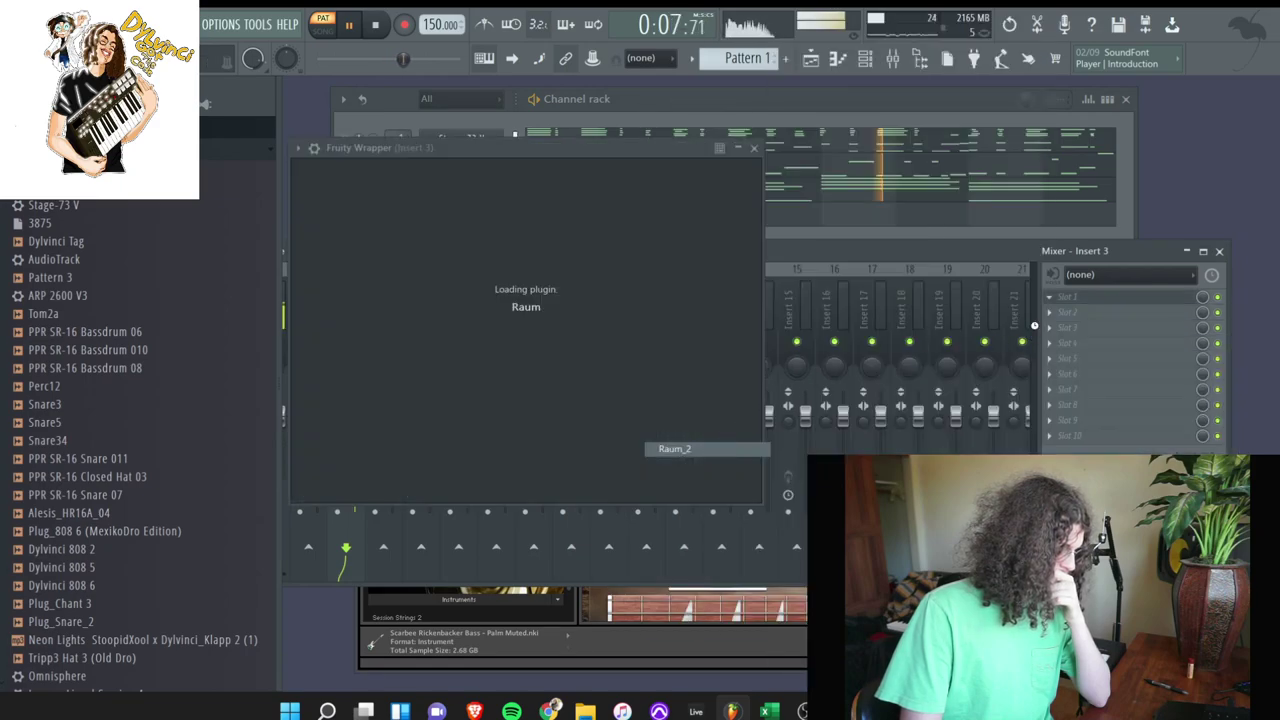
pyautogui.click(1062, 299)
pyautogui.click(1050, 298)
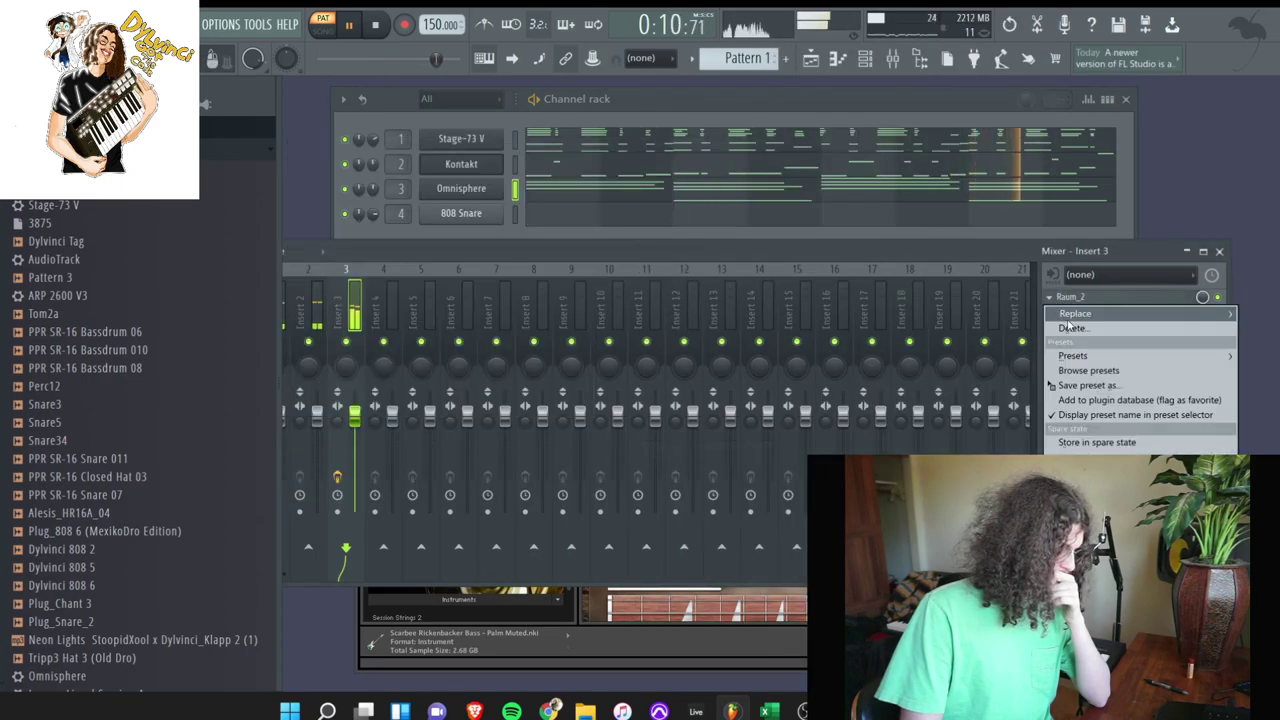
pyautogui.moveTo(1064, 314)
pyautogui.click(693, 465)
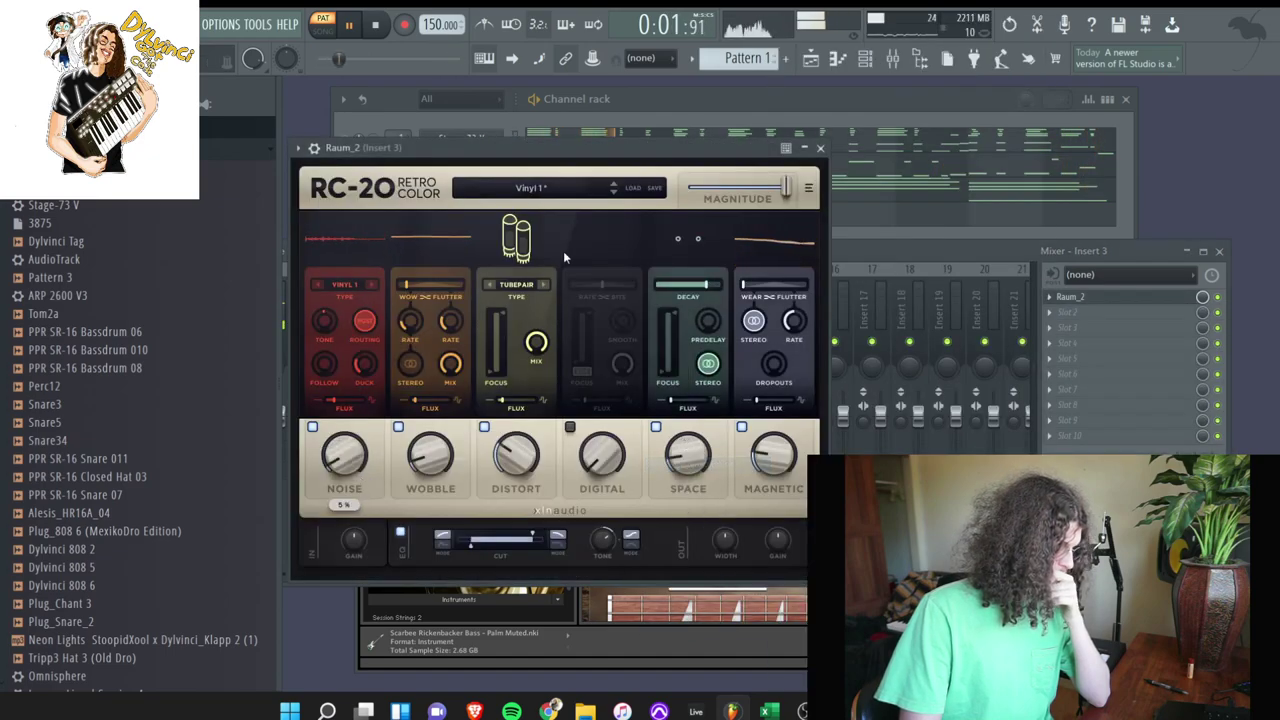
pyautogui.click(820, 148)
# - Transpose all Omnisphere chord notes up one octave in the piano roll and play the pattern
pyautogui.click(563, 190)
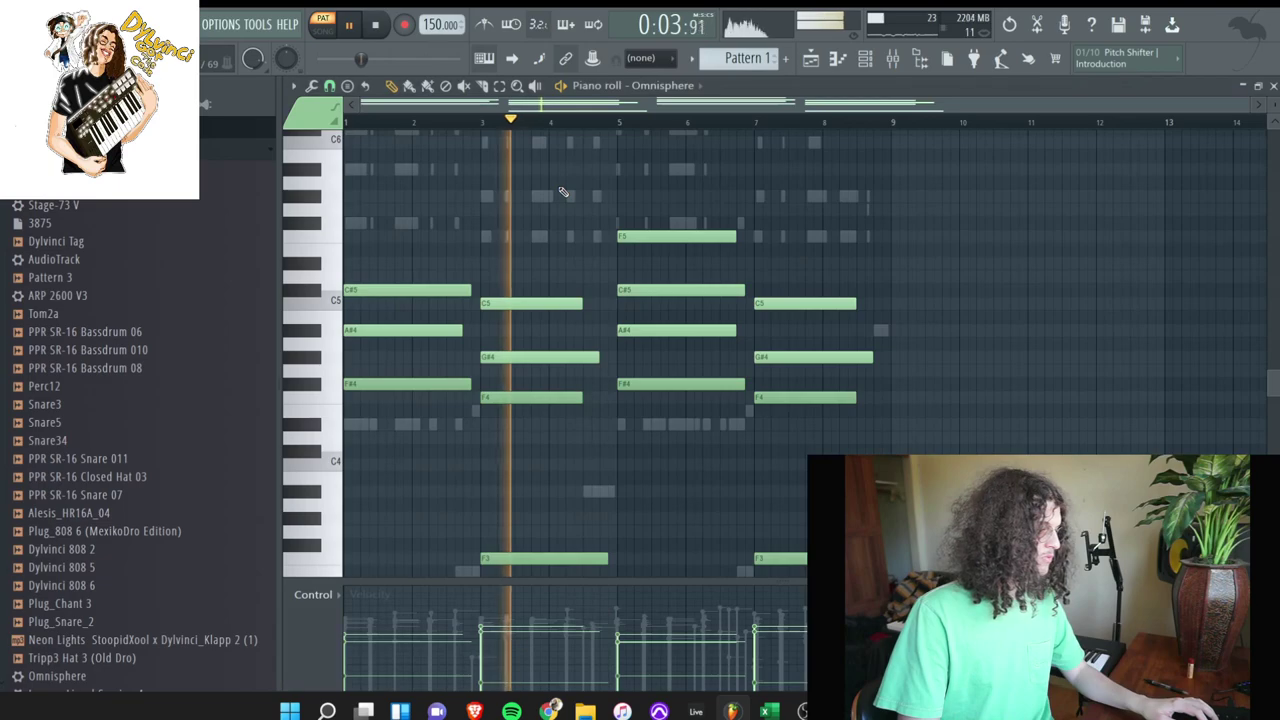
pyautogui.press('space')
pyautogui.hotkey('ctrl', 'Up')
pyautogui.press('space')
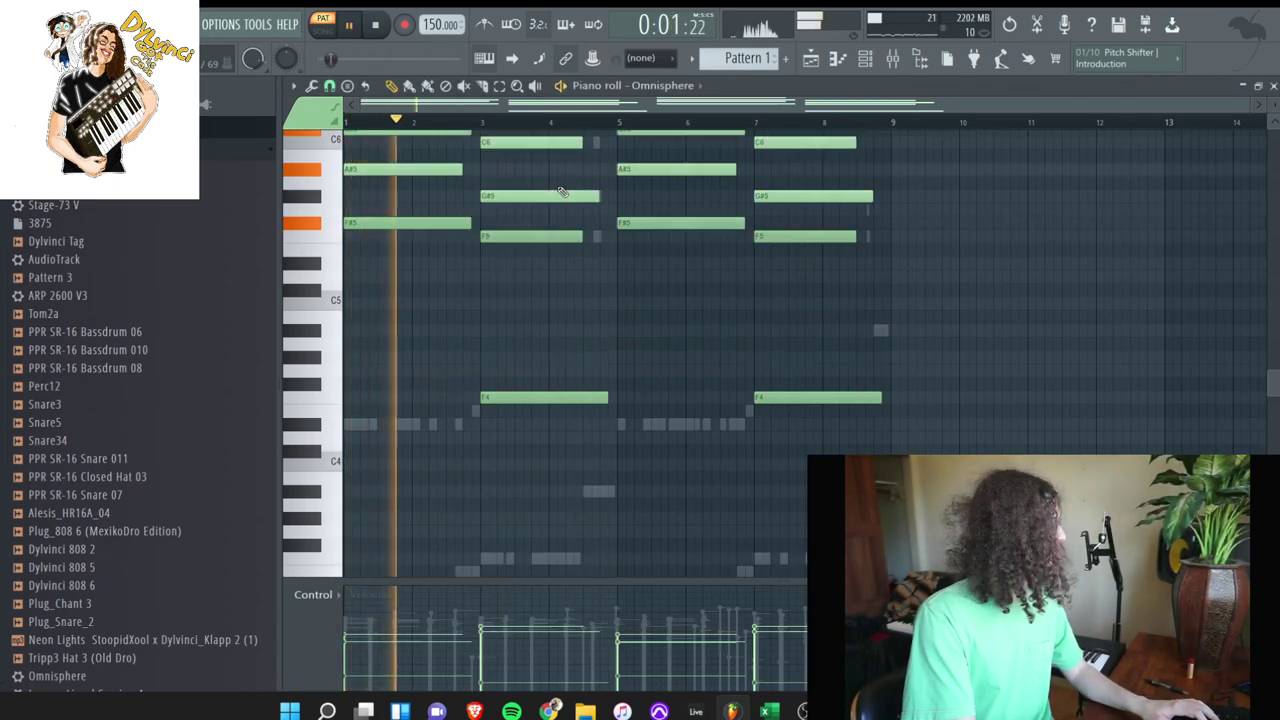
pyautogui.scroll(4, 562, 192)
pyautogui.scroll(-1, 468, 252)
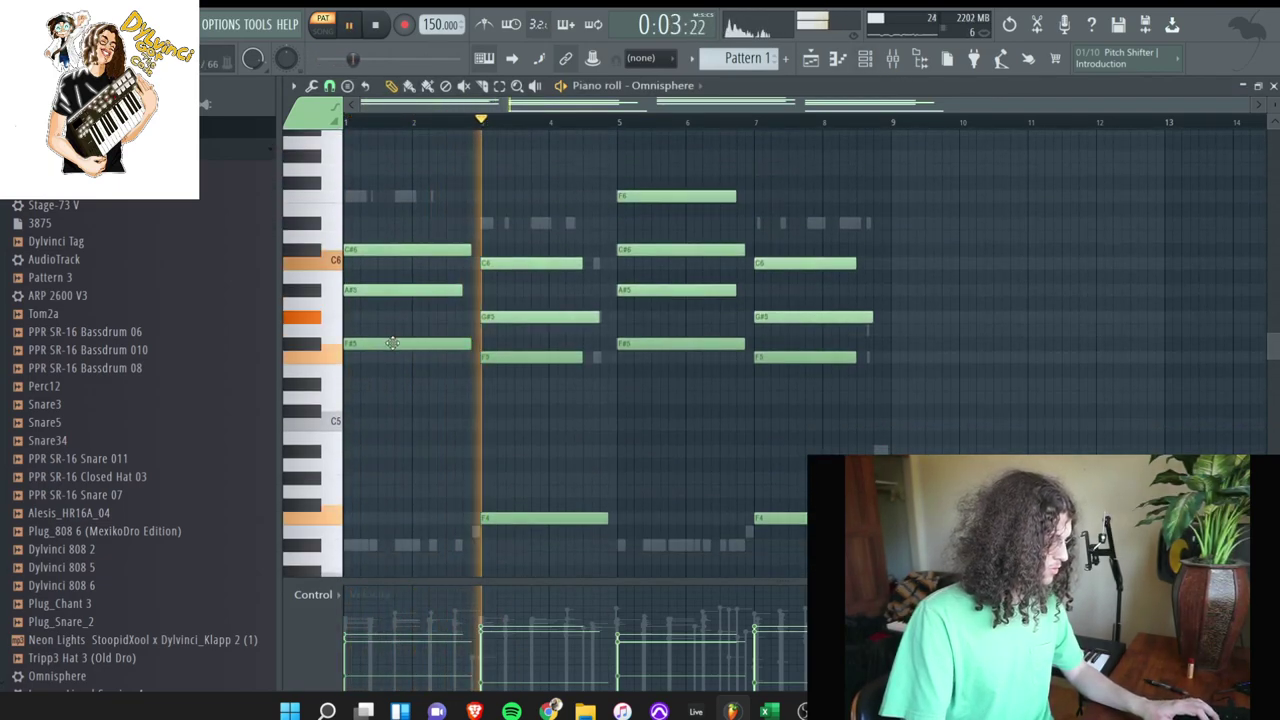
# - Try a high F6 and a low D#4 note with the first Omnisphere chord at bar 1, and play the pattern
pyautogui.press('space')
pyautogui.click(350, 396)
pyautogui.click(312, 381)
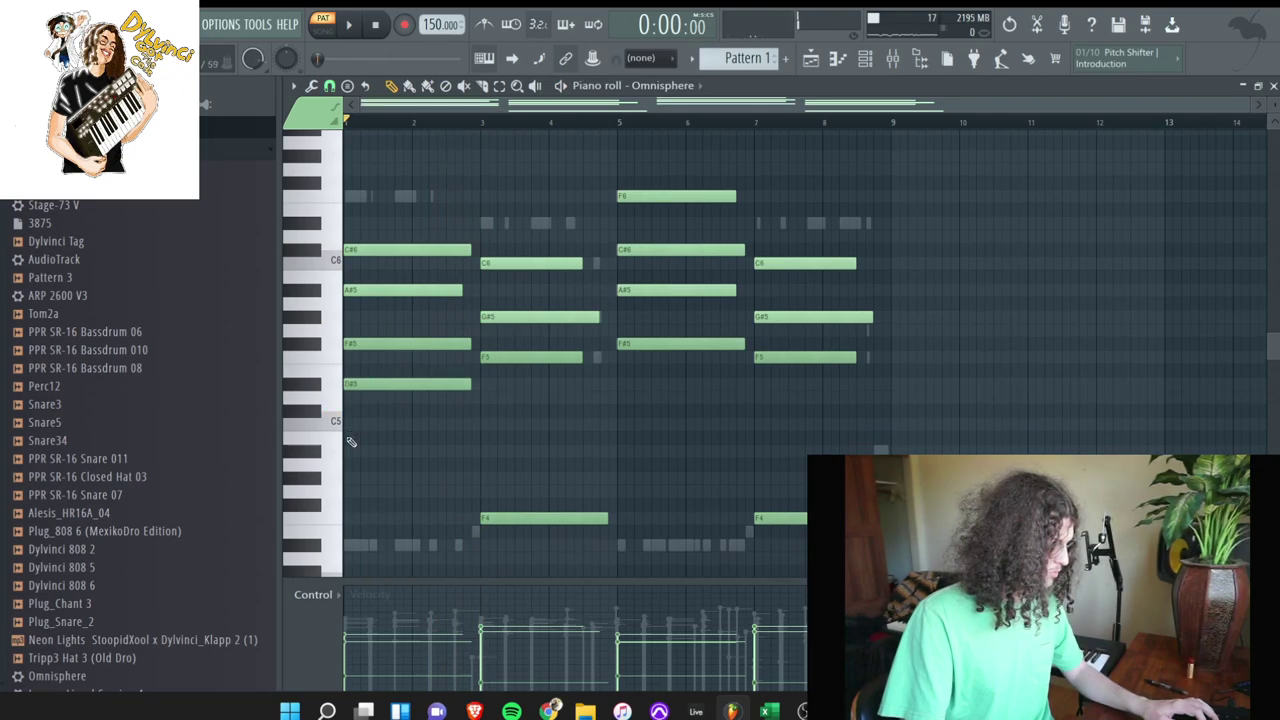
pyautogui.moveTo(350, 384); pyautogui.dragTo(350, 197)
pyautogui.click(352, 544)
pyautogui.press('space')
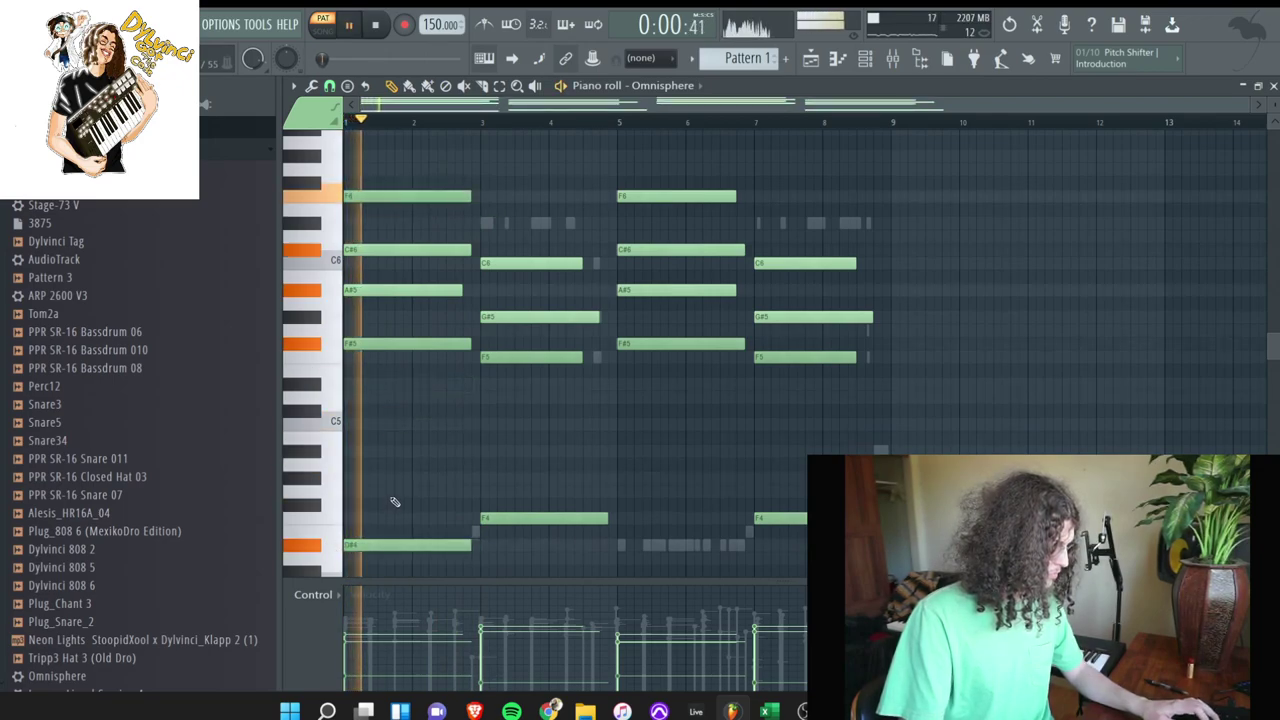
# - Delete the added F6 and D#4 notes from the first chord and close the piano roll
pyautogui.rightClick(399, 199)
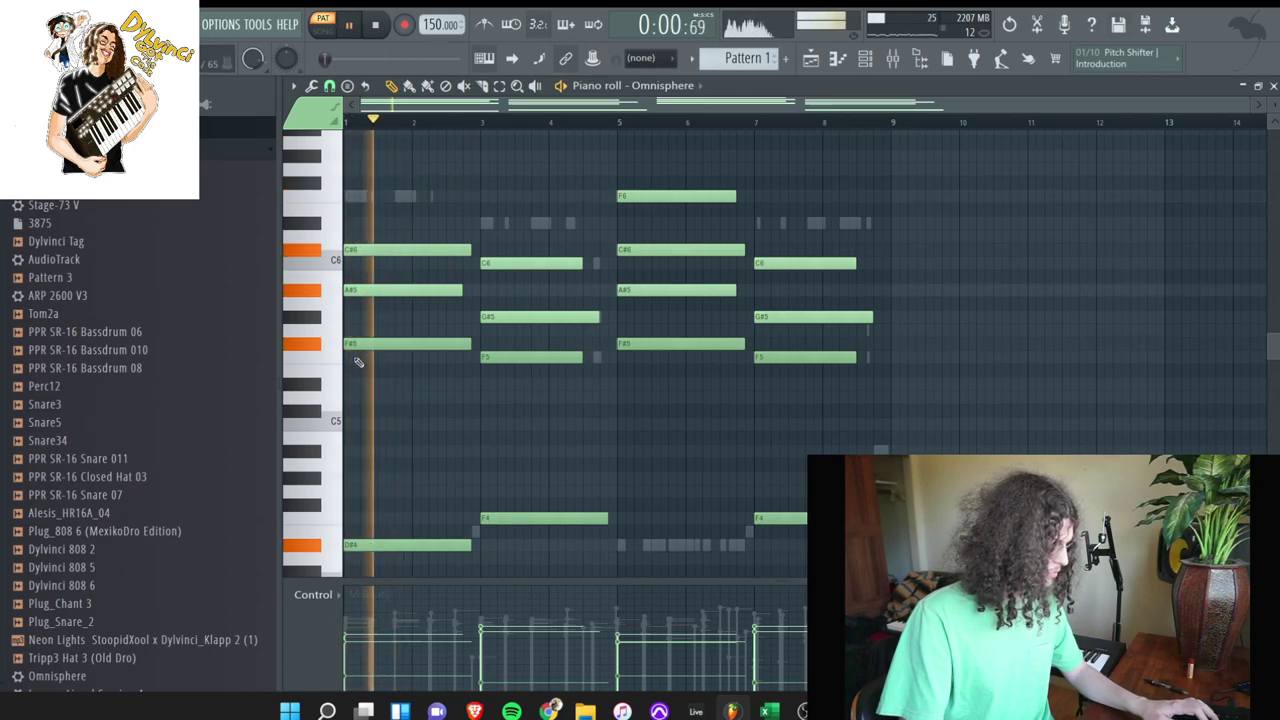
pyautogui.rightClick(457, 549)
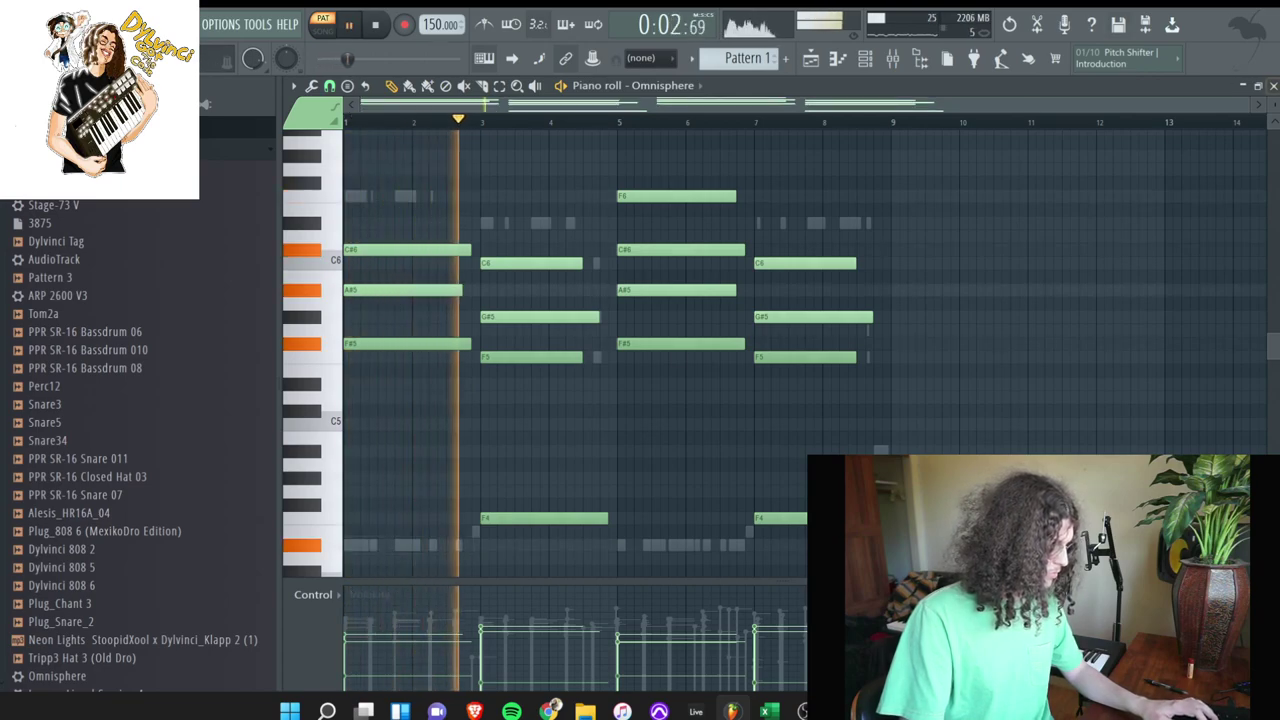
pyautogui.click(1273, 86)
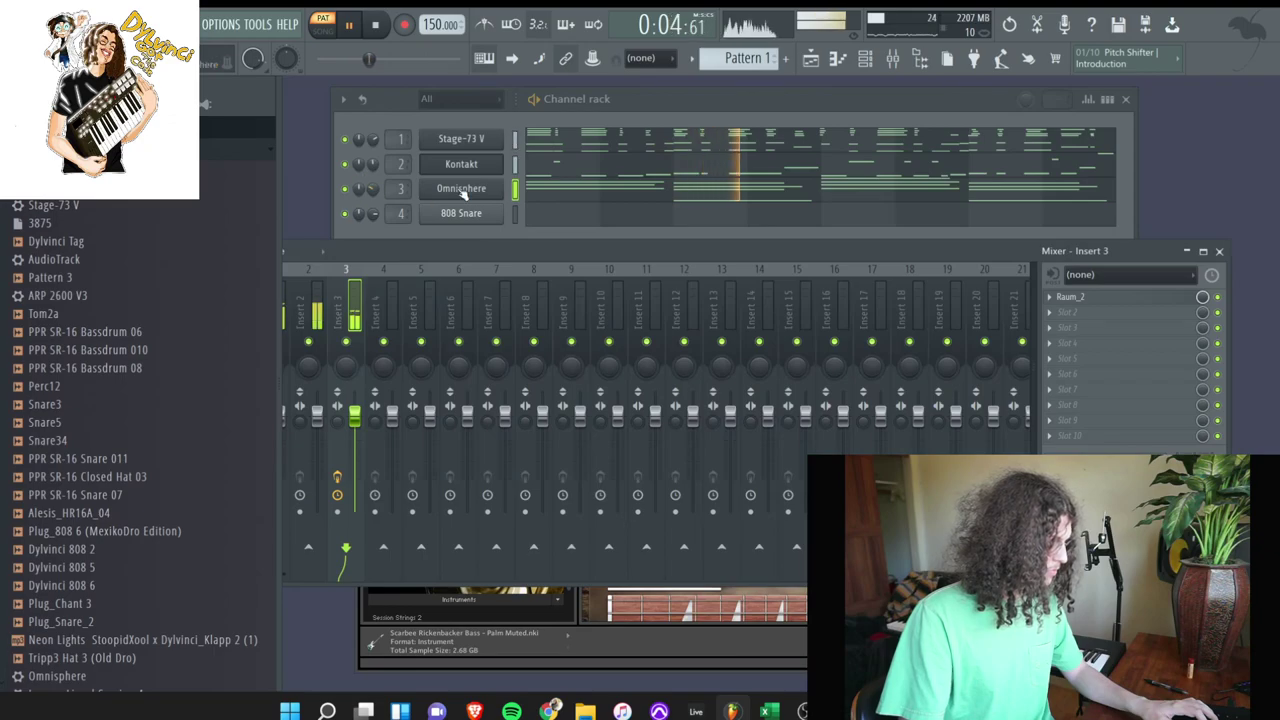
# - Audition Prophet 5 soundsources for Omnisphere's layer A, including Power Prophet and Prophet Pad a and c, and load Prophet Pad b
pyautogui.click(466, 189)
pyautogui.click(908, 456)
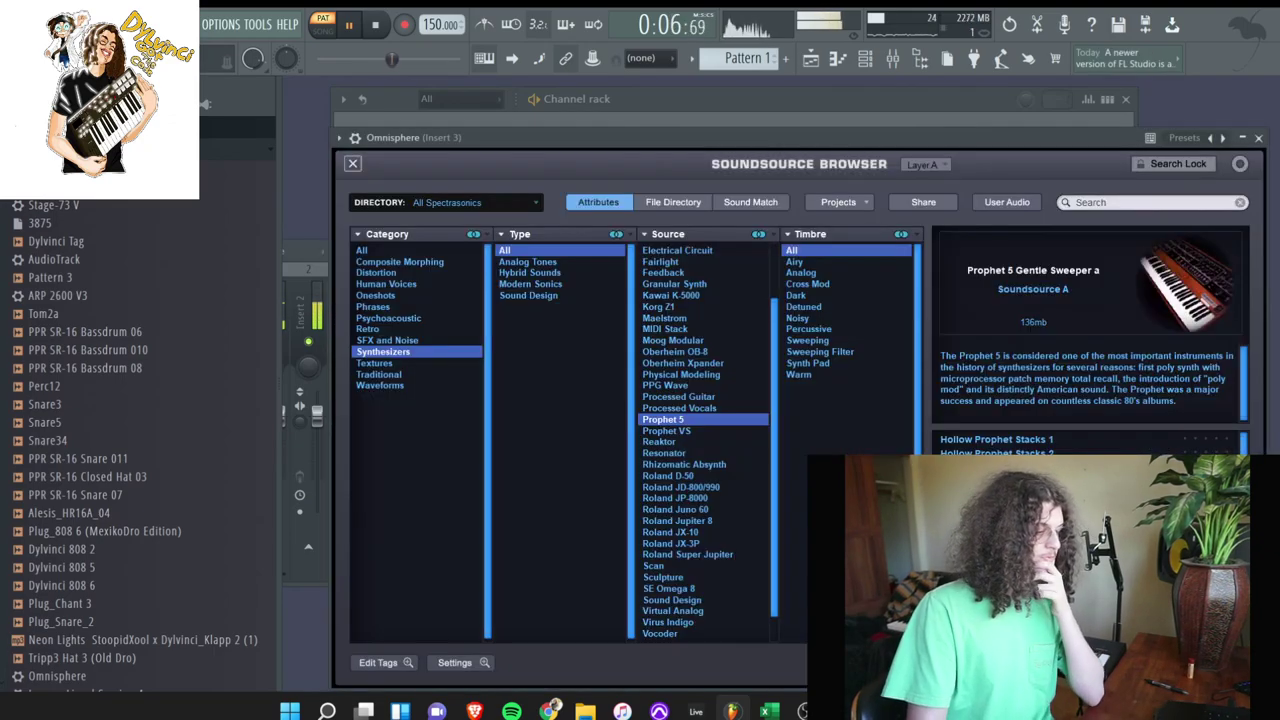
pyautogui.click(1000, 560)
pyautogui.press('Down')
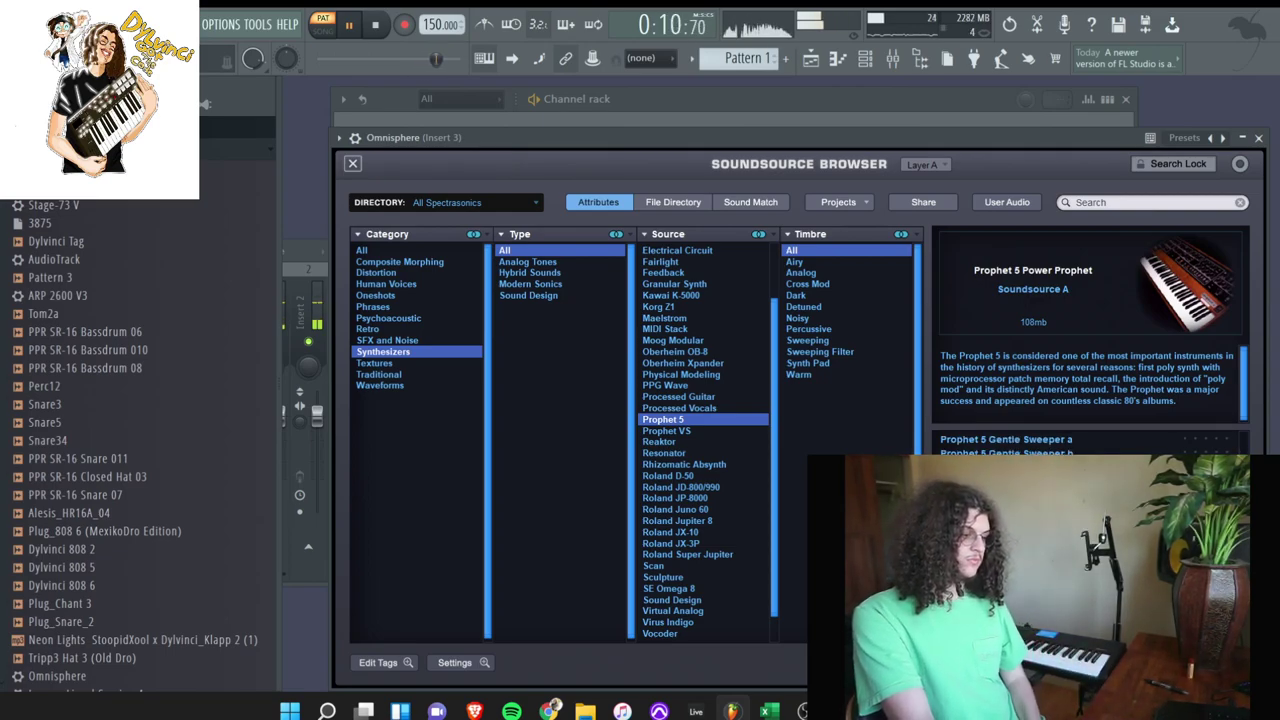
pyautogui.press('Down')
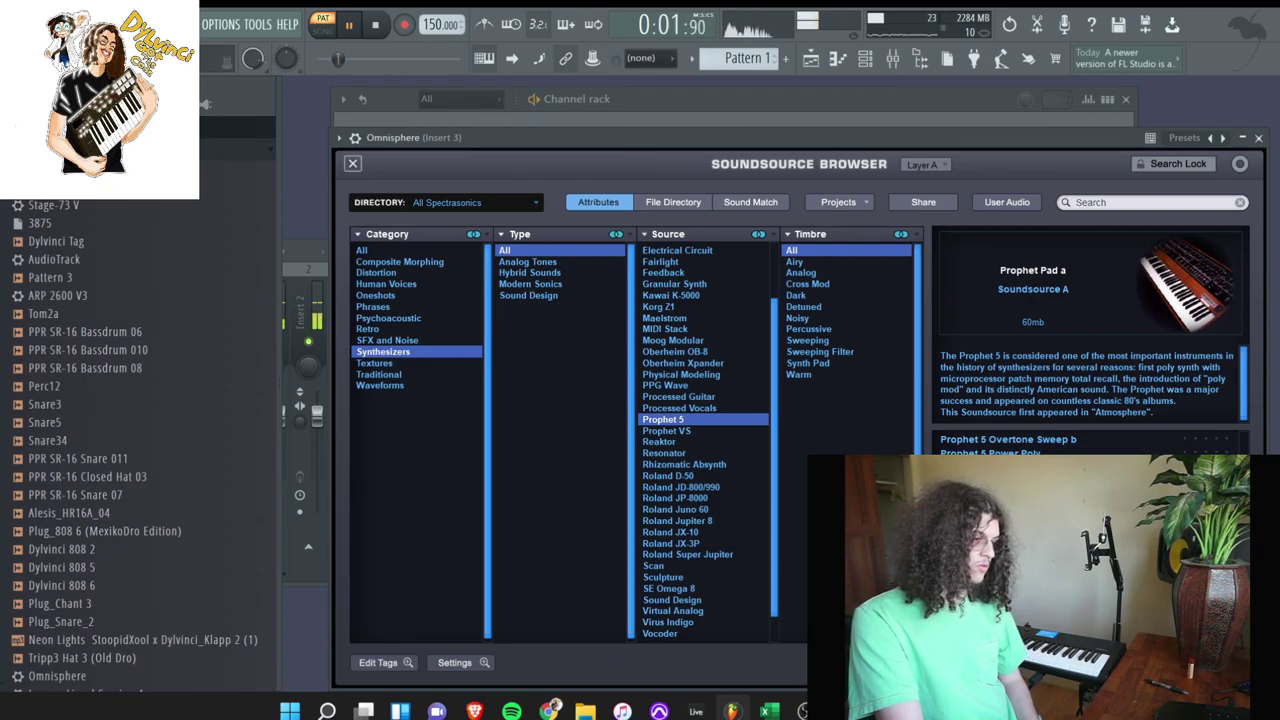
pyautogui.press('Down')
pyautogui.press('Down')
pyautogui.click(1070, 115)
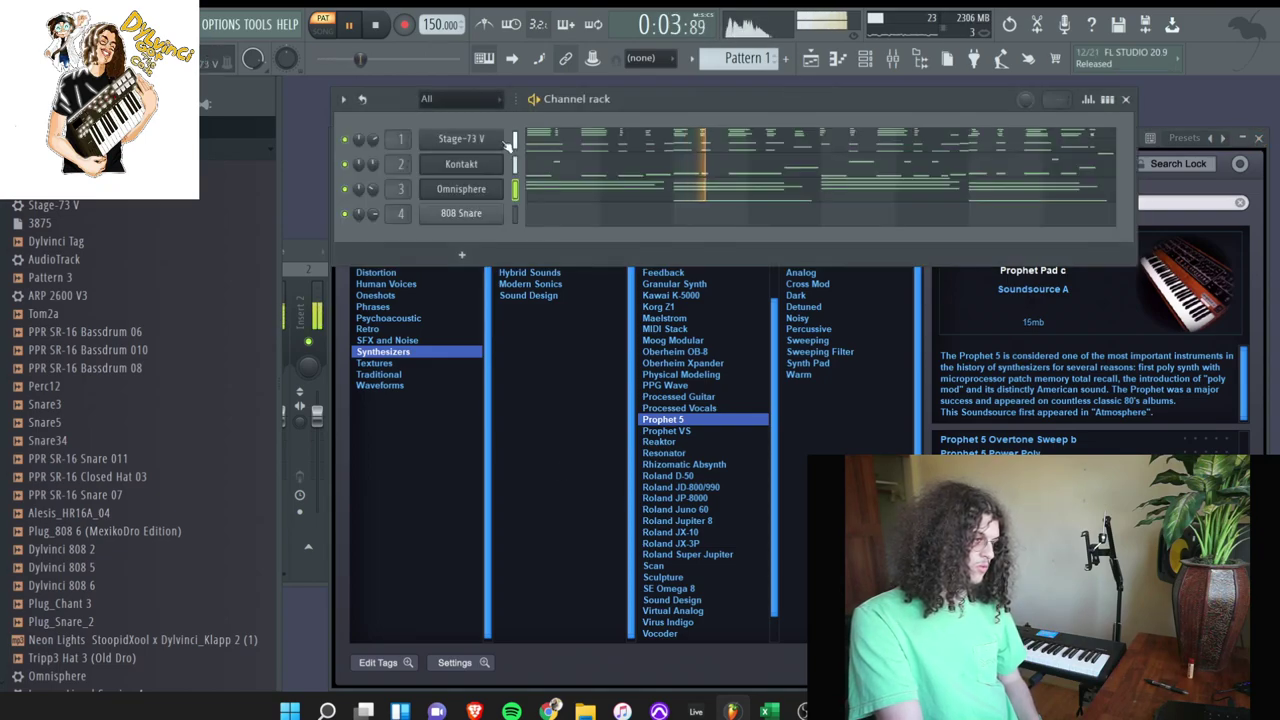
pyautogui.click(990, 560)
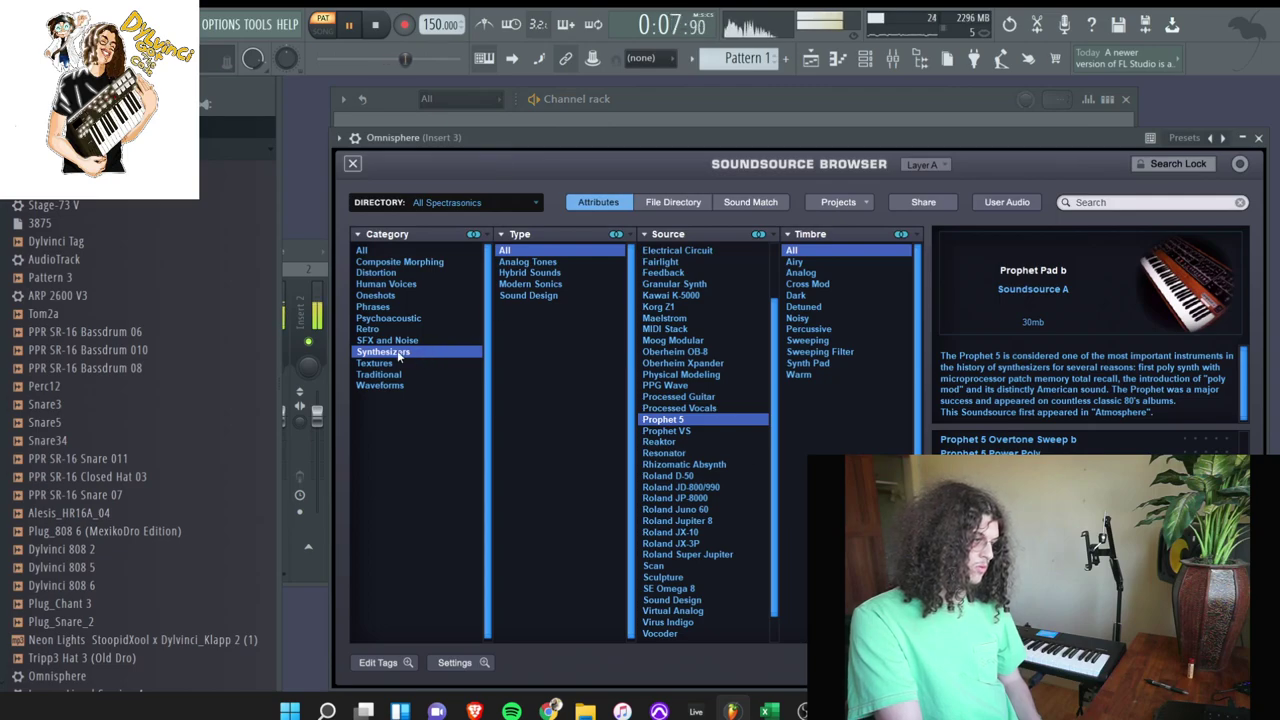
pyautogui.click(500, 122)
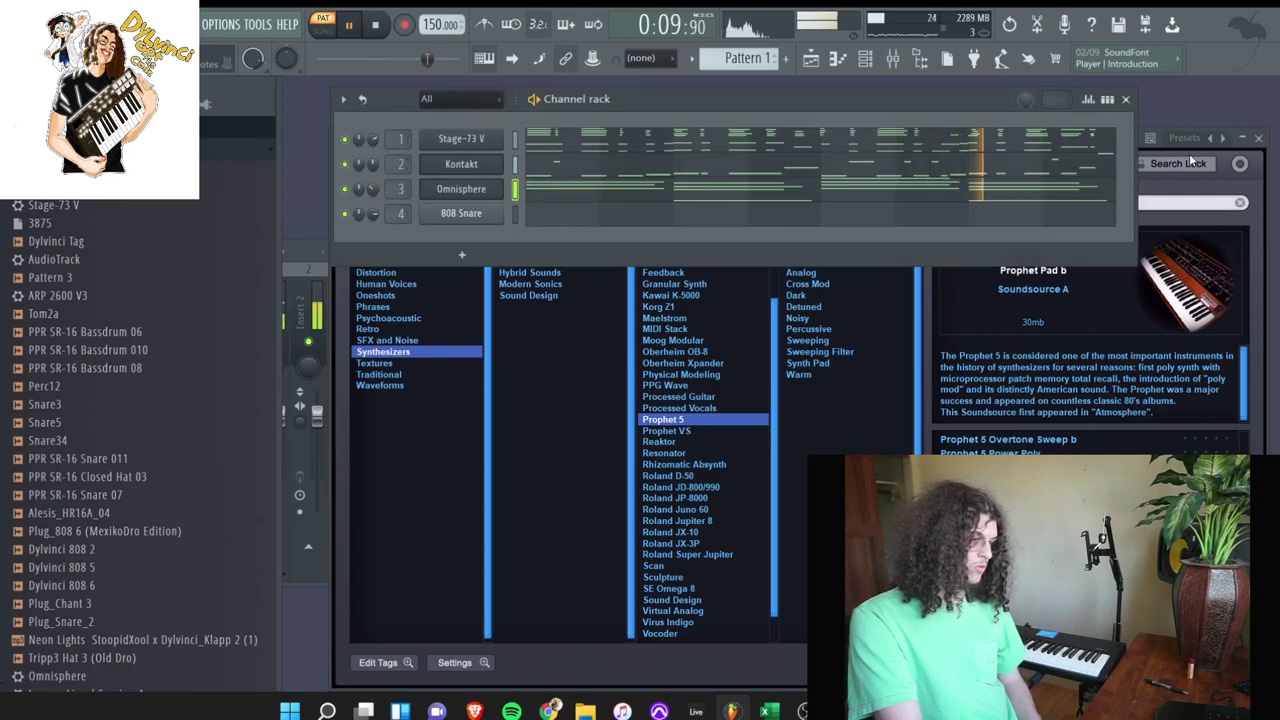
pyautogui.click(1242, 140)
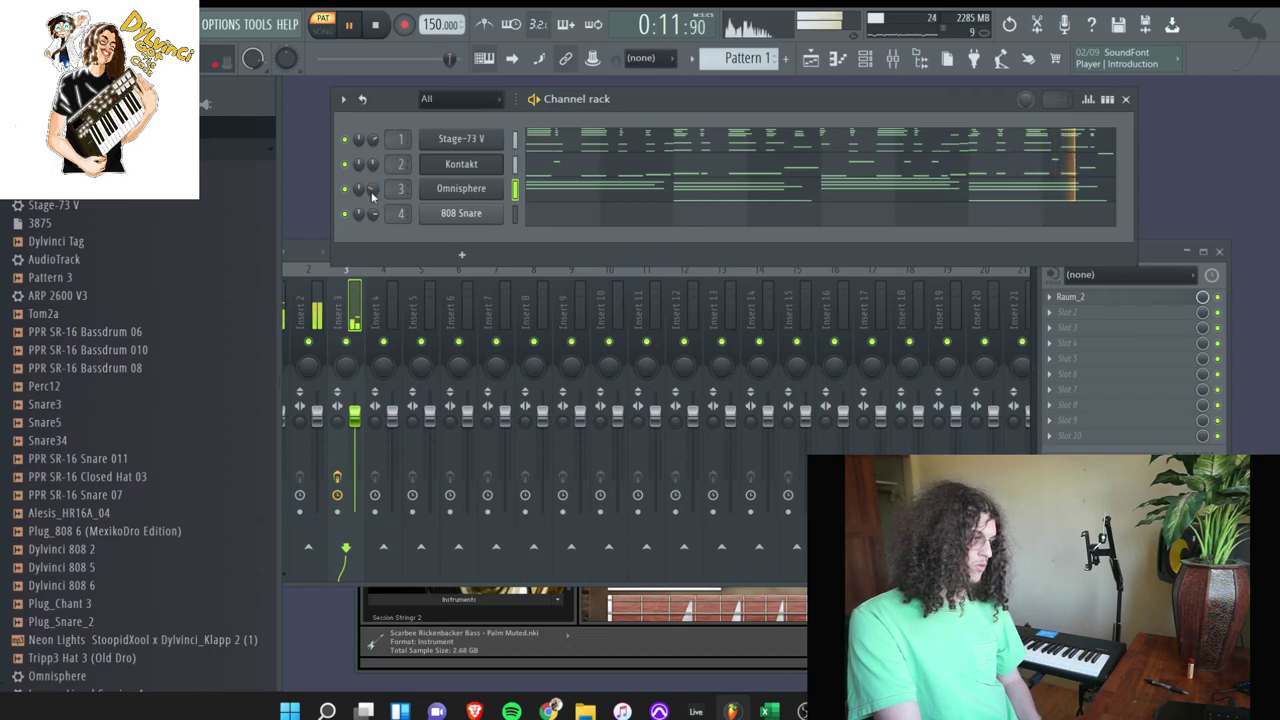
# - Replace the 808 Snare channel with Lounge Lizard Session 4 and stop playback
pyautogui.scroll(-4, 98, 470)
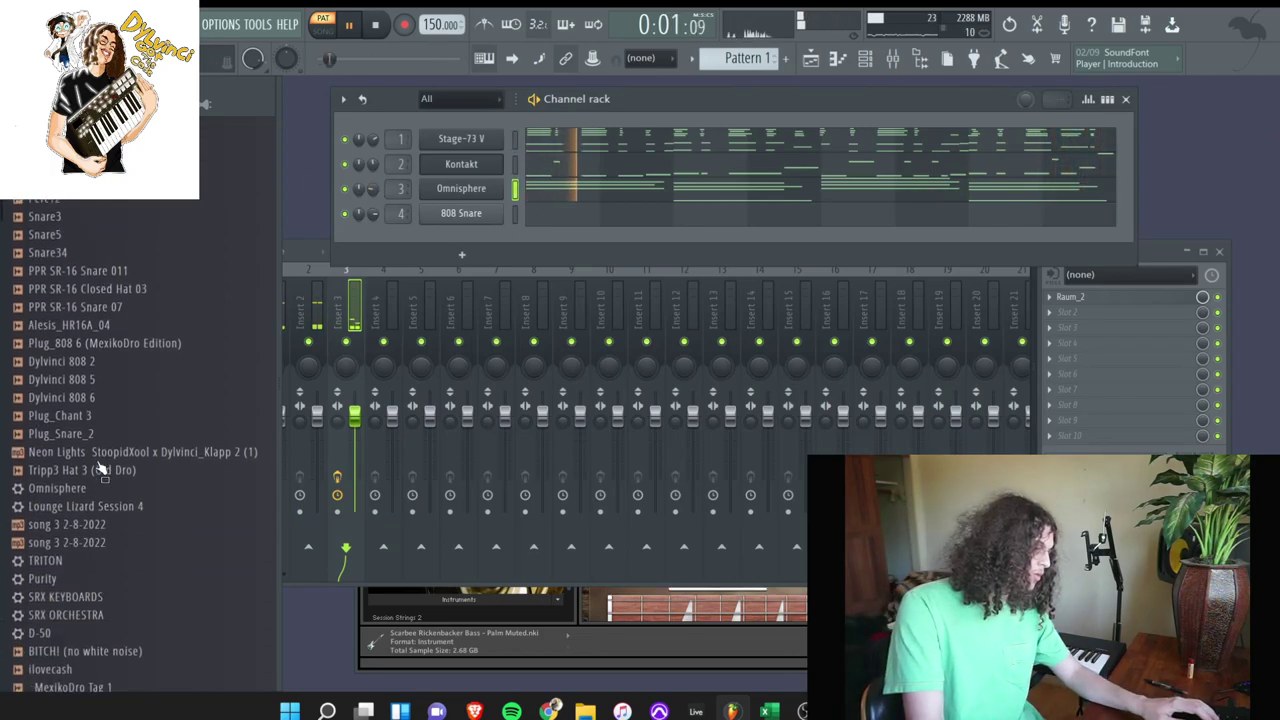
pyautogui.moveTo(98, 478); pyautogui.dragTo(460, 213)
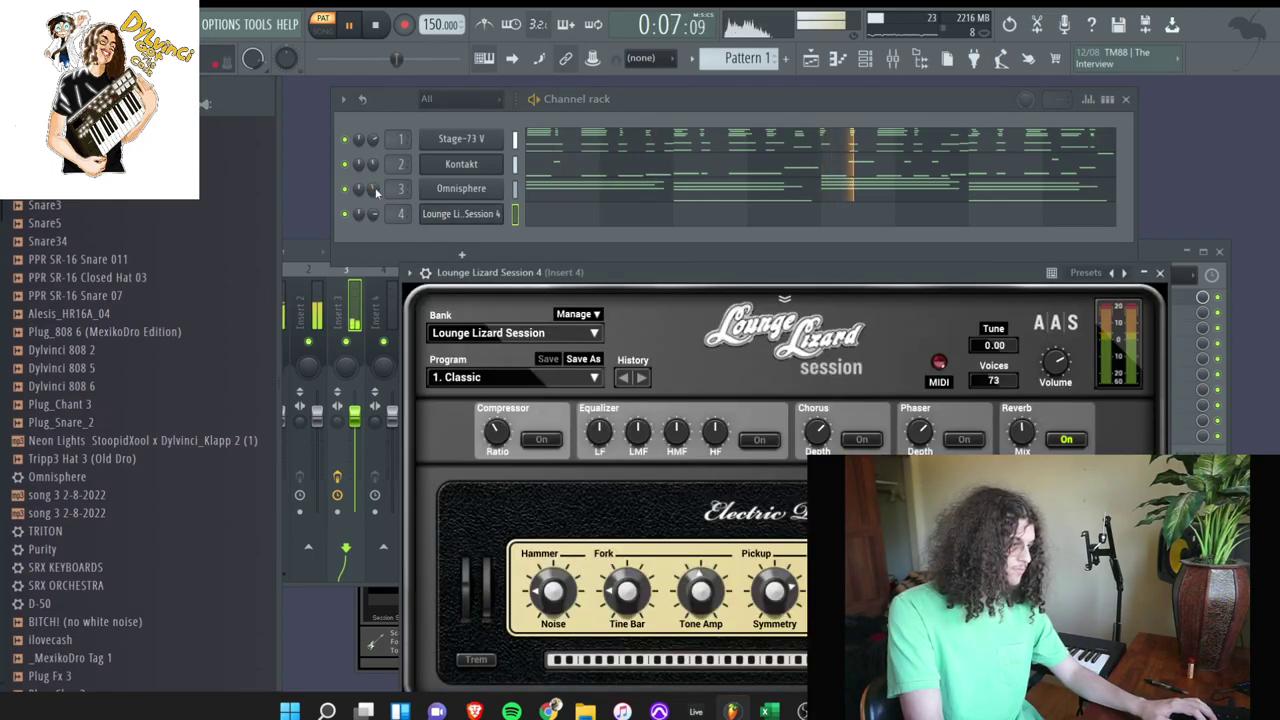
pyautogui.press('space')
# - Replace Omnisphere's notes with the electric piano part and lengthen the short hits into sustained chords
pyautogui.click(644, 189)
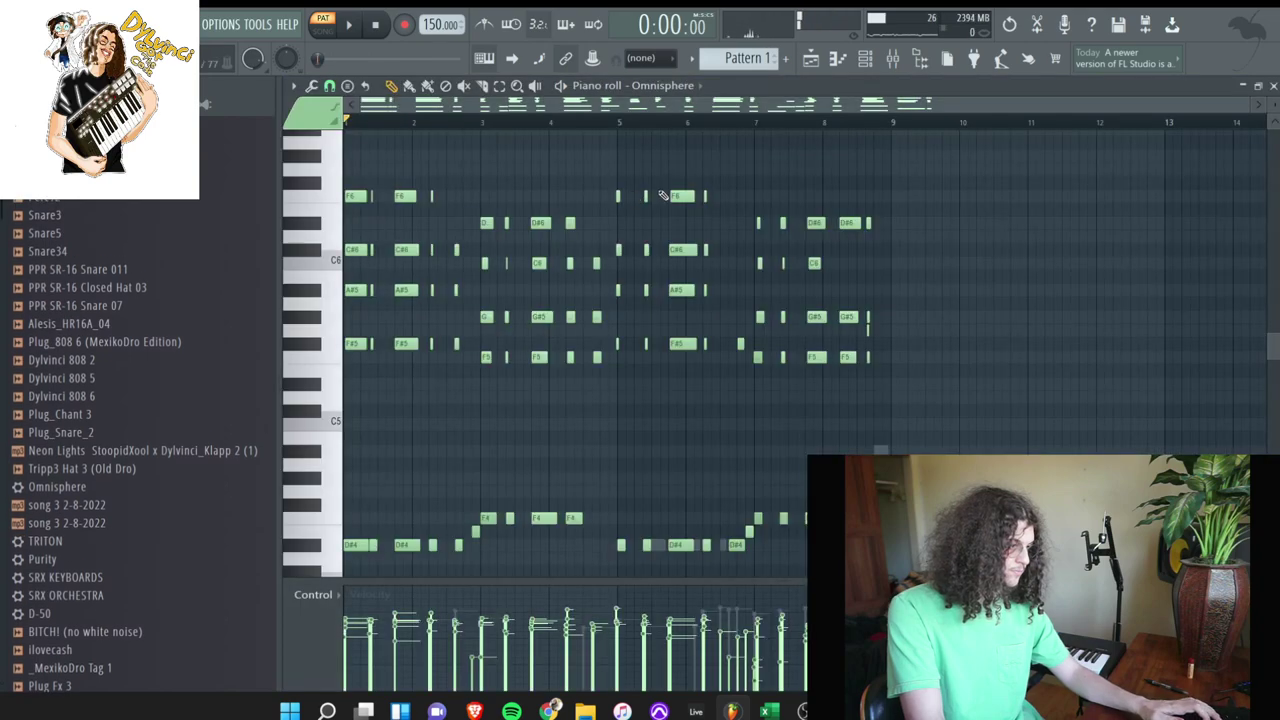
pyautogui.scroll(-2, 613, 395)
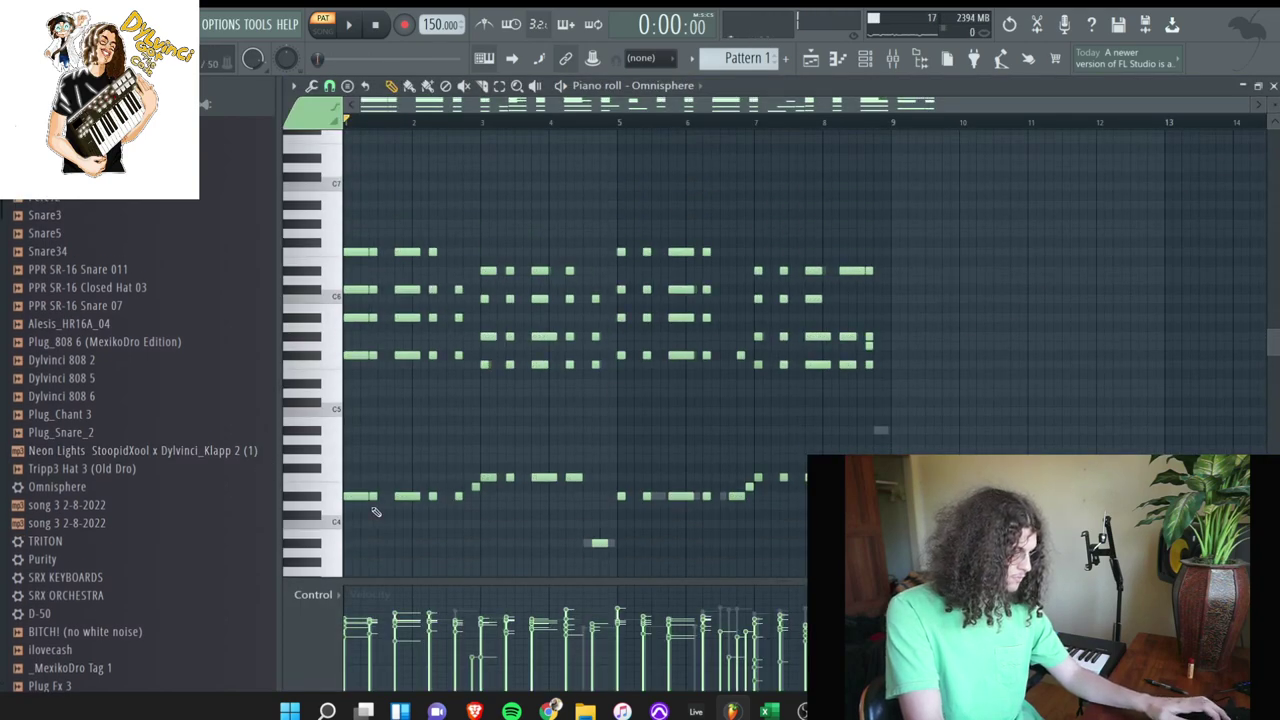
pyautogui.scroll(-3, 376, 511)
pyautogui.hotkey('alt', 'l')
pyautogui.press('space')
# - Delete the Omnisphere notes in bars 5 to 8 and duplicate bars 1 to 4 in their place
pyautogui.click(733, 440)
pyautogui.moveTo(929, 550); pyautogui.dragTo(611, 185)
pyautogui.press('Delete')
pyautogui.hotkey('ctrl', 'b')
pyautogui.hotkey('ctrl', 'd')
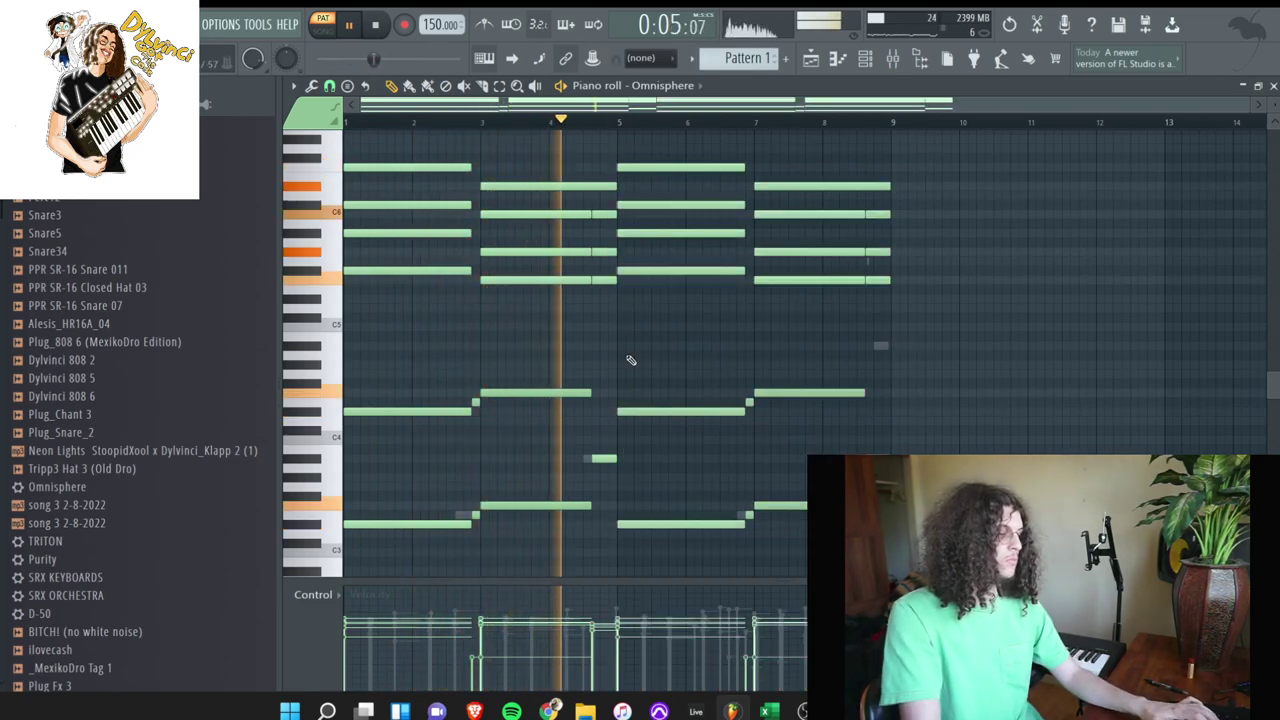
# - Delete the short repeated chord notes at the end of bar 4, carry the cleanup into bars 5 to 8, and close the piano roll
pyautogui.moveTo(423, 303); pyautogui.dragTo(429, 147)
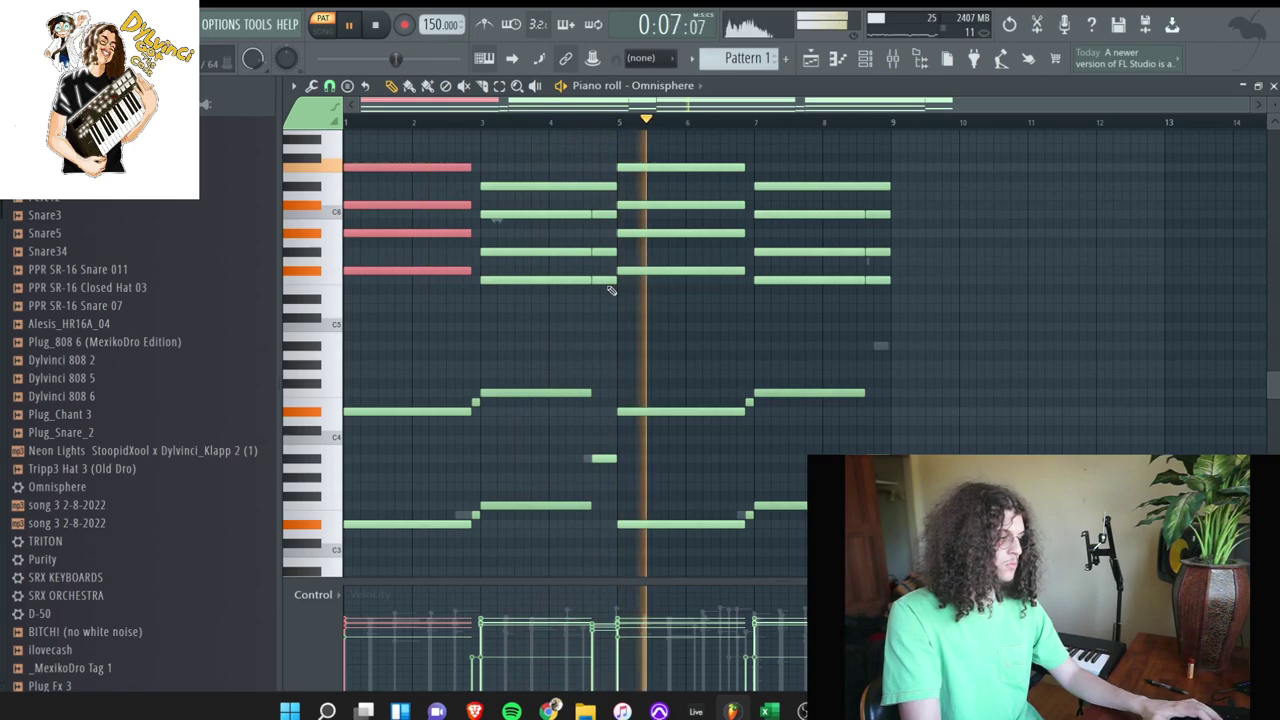
pyautogui.rightClick(605, 281)
pyautogui.rightClick(605, 252)
pyautogui.rightClick(604, 214)
pyautogui.moveTo(614, 187); pyautogui.dragTo(908, 528)
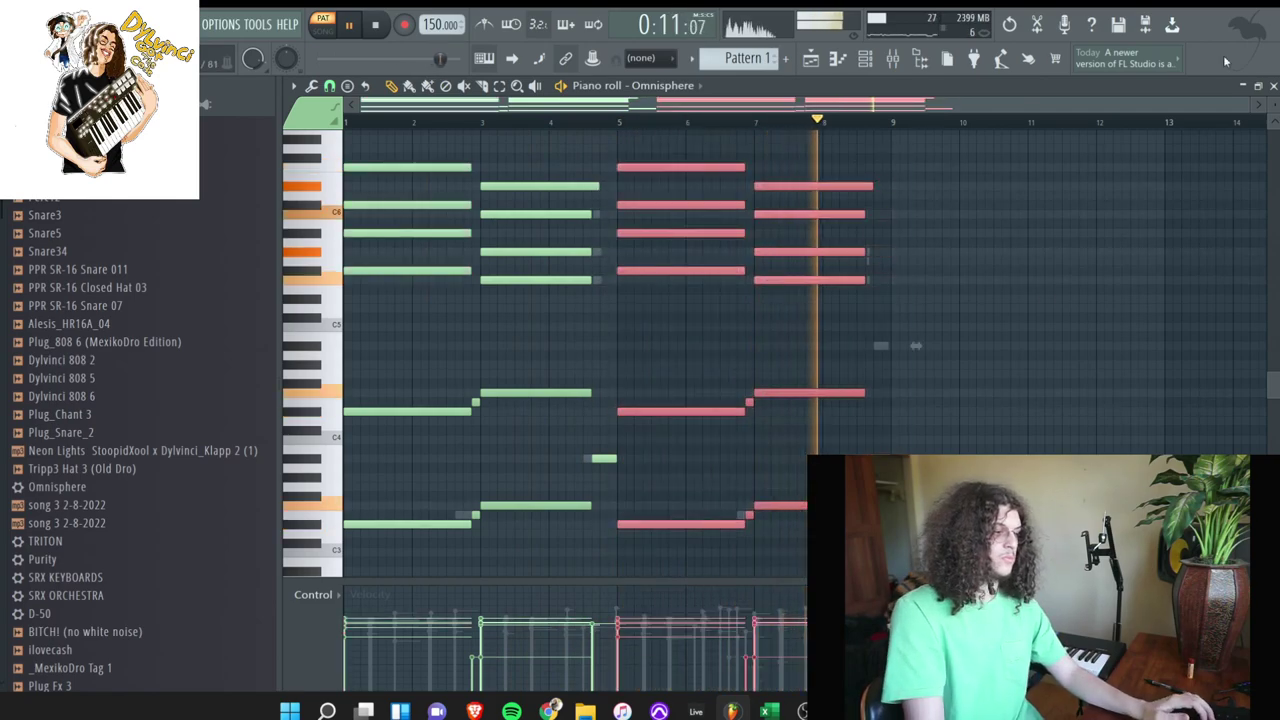
pyautogui.click(1273, 86)
# - Open Omnisphere's layer A soundsource browser and search for PAD across all categories and sources
pyautogui.click(447, 191)
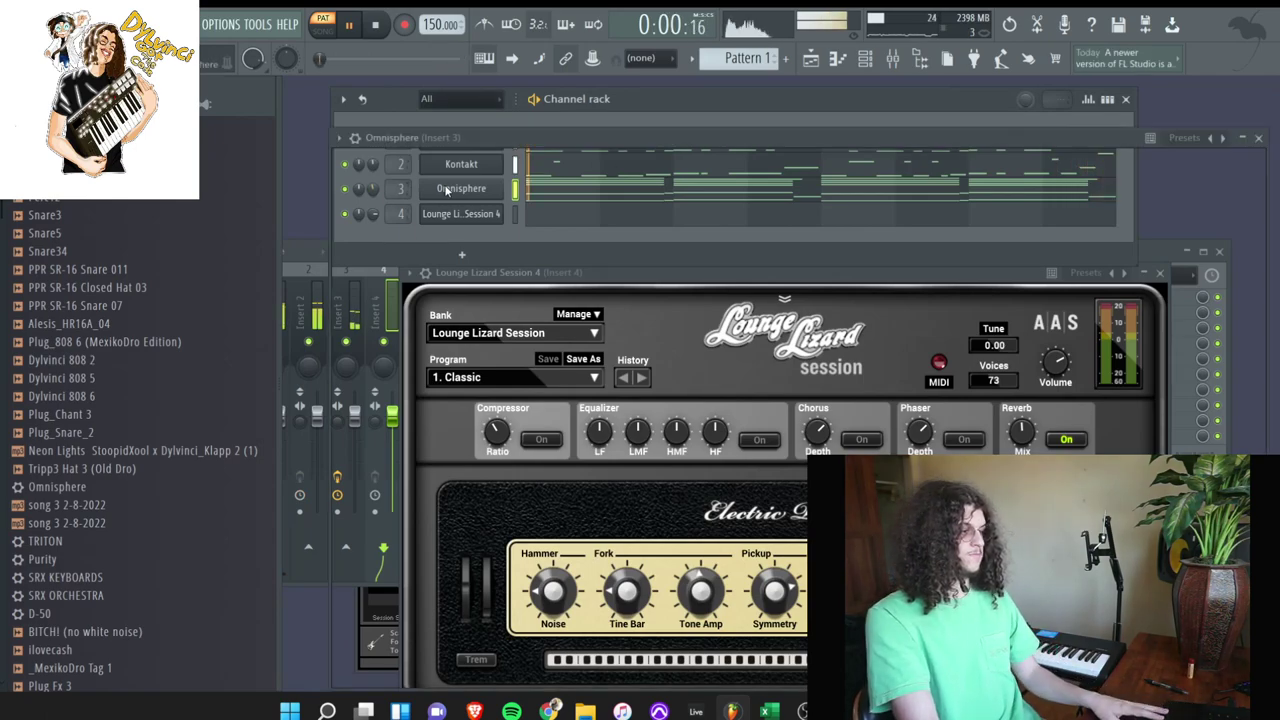
pyautogui.click(355, 164)
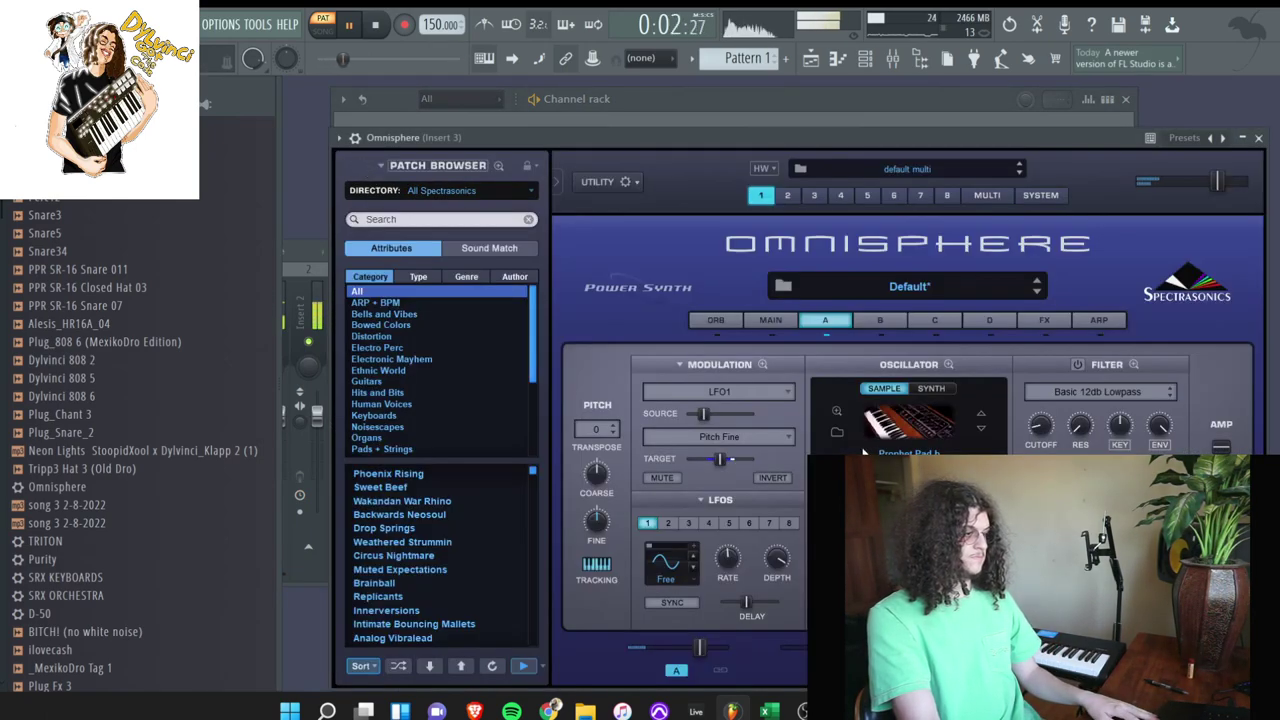
pyautogui.click(837, 432)
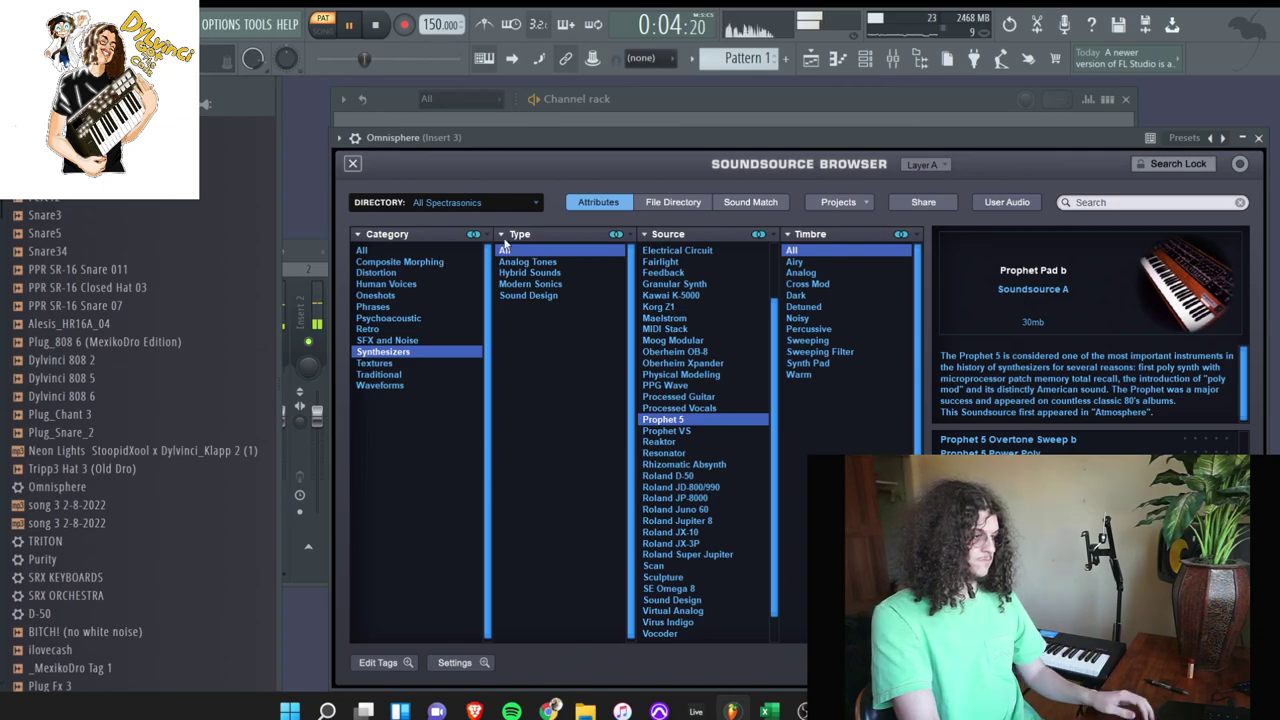
pyautogui.click(474, 249)
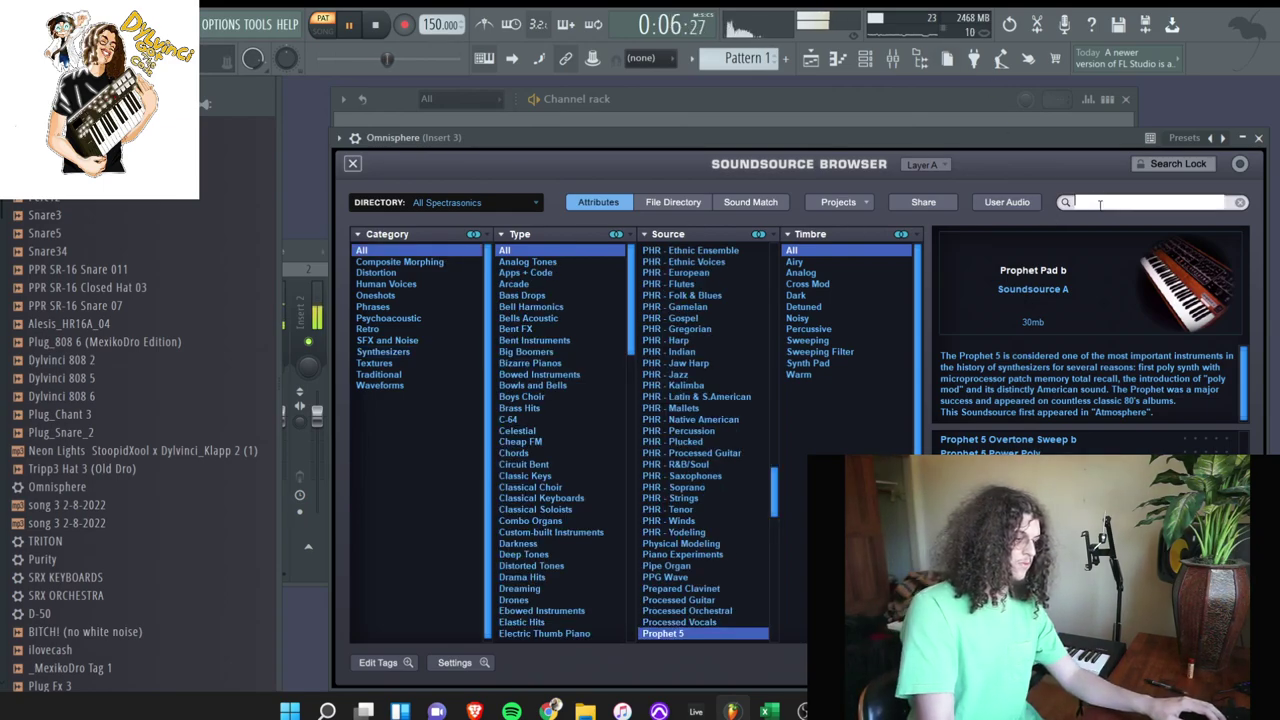
pyautogui.click(1100, 205)
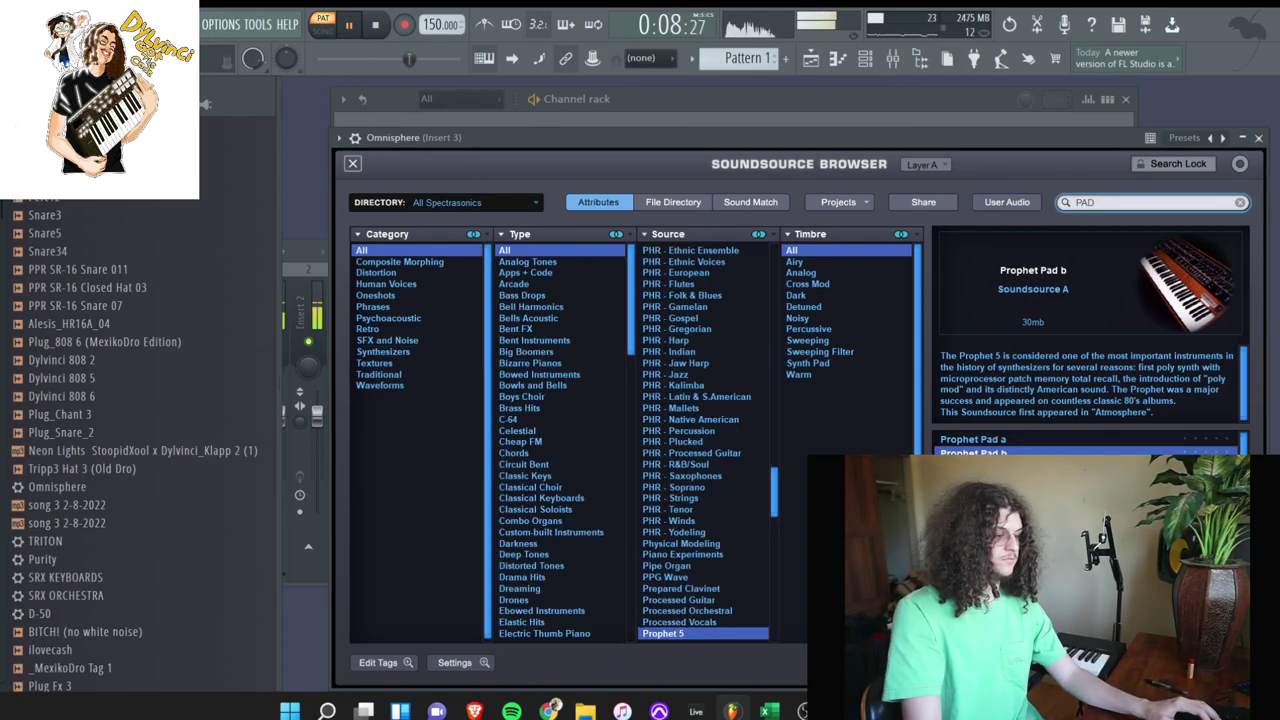
pyautogui.scroll(20, 660, 400)
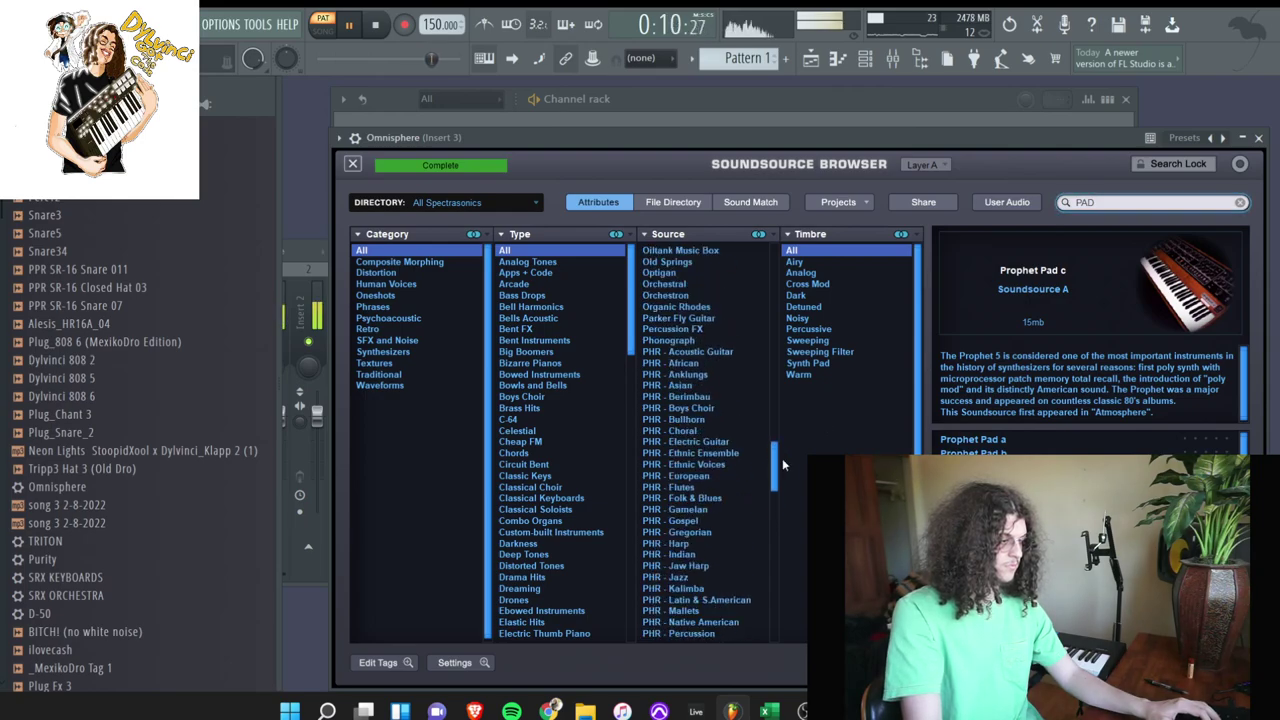
pyautogui.click(660, 250)
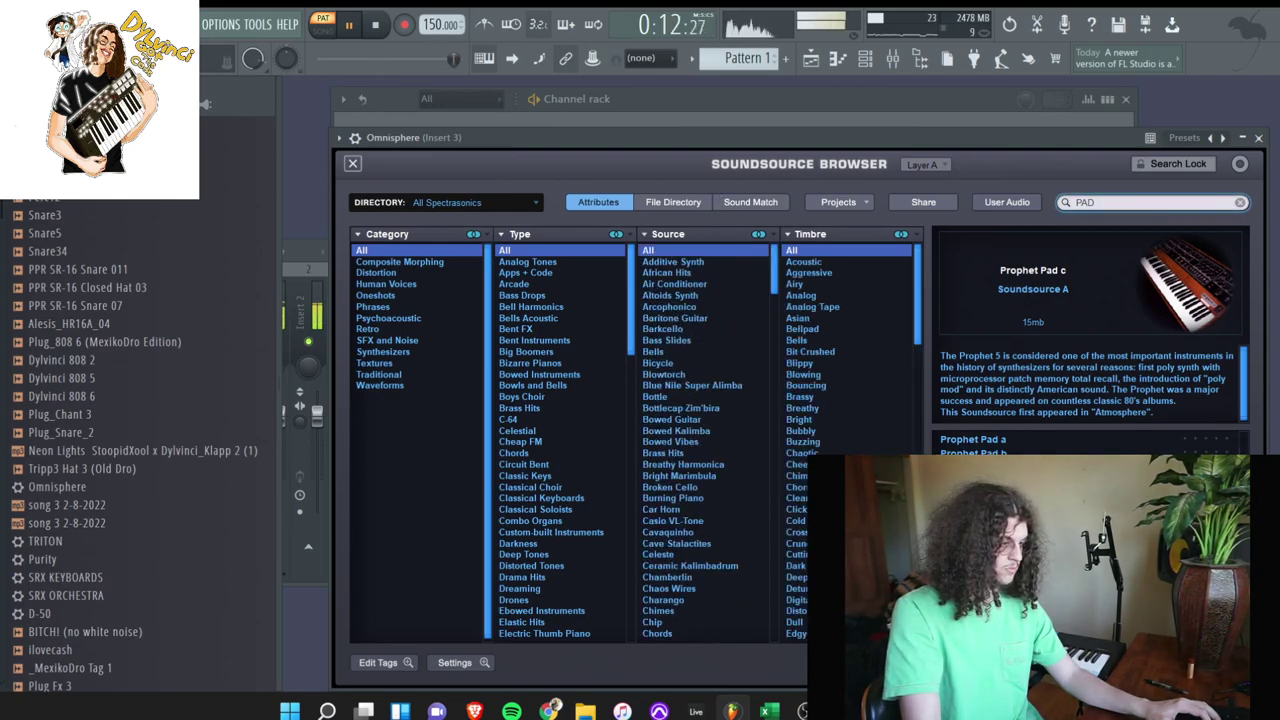
# - Audition pad soundsources such as JX-10 Dark Pad against the playing pattern, and solo the Omnisphere channel
pyautogui.click(878, 122)
pyautogui.press('space')
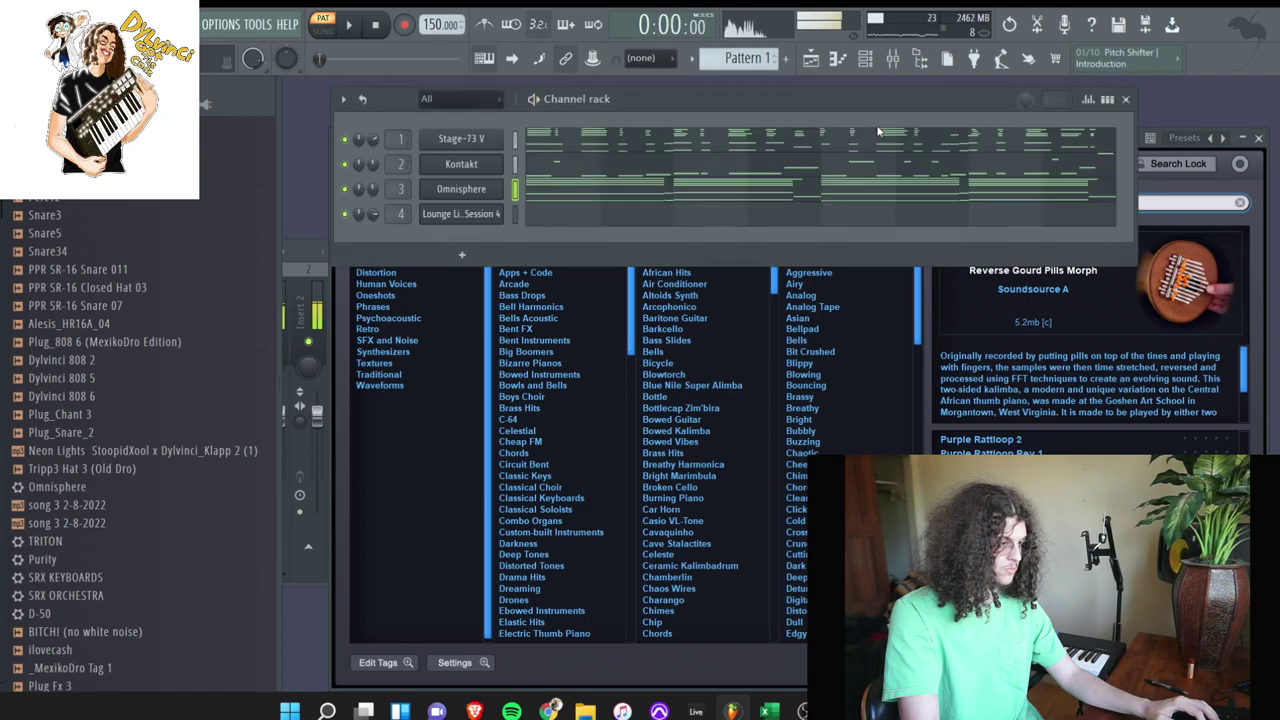
pyautogui.click(1167, 201)
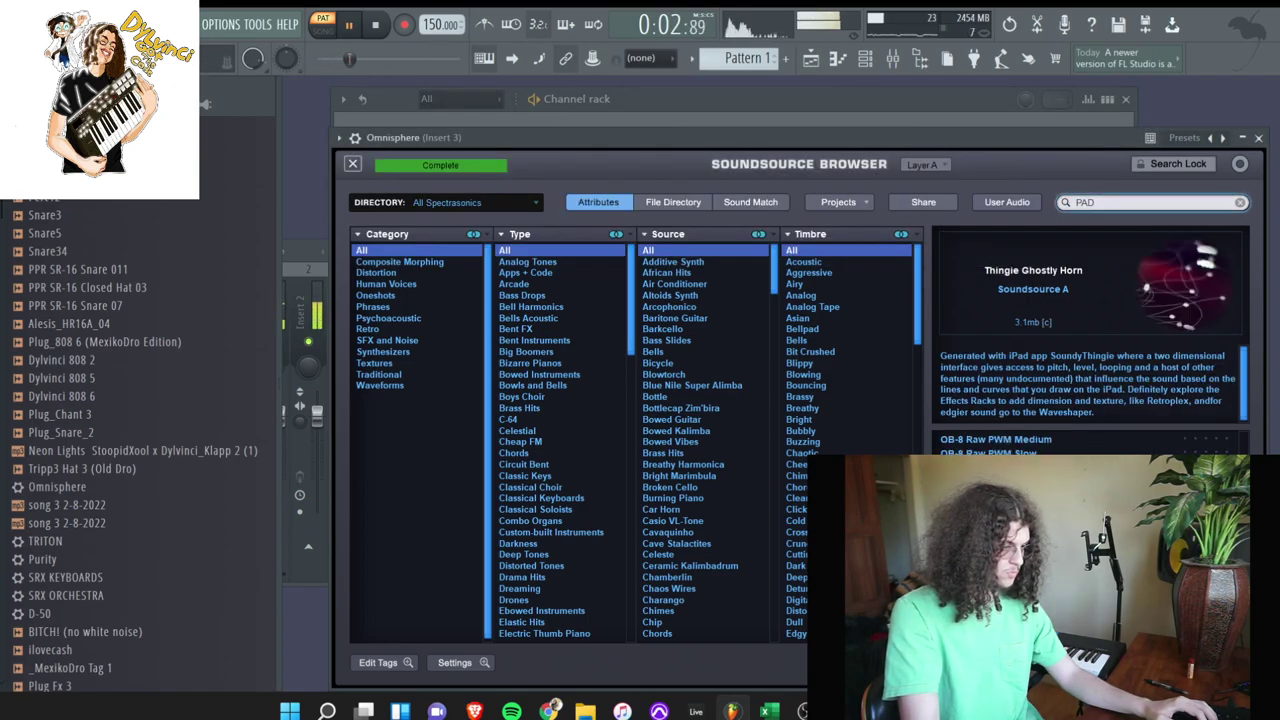
pyautogui.click(790, 113)
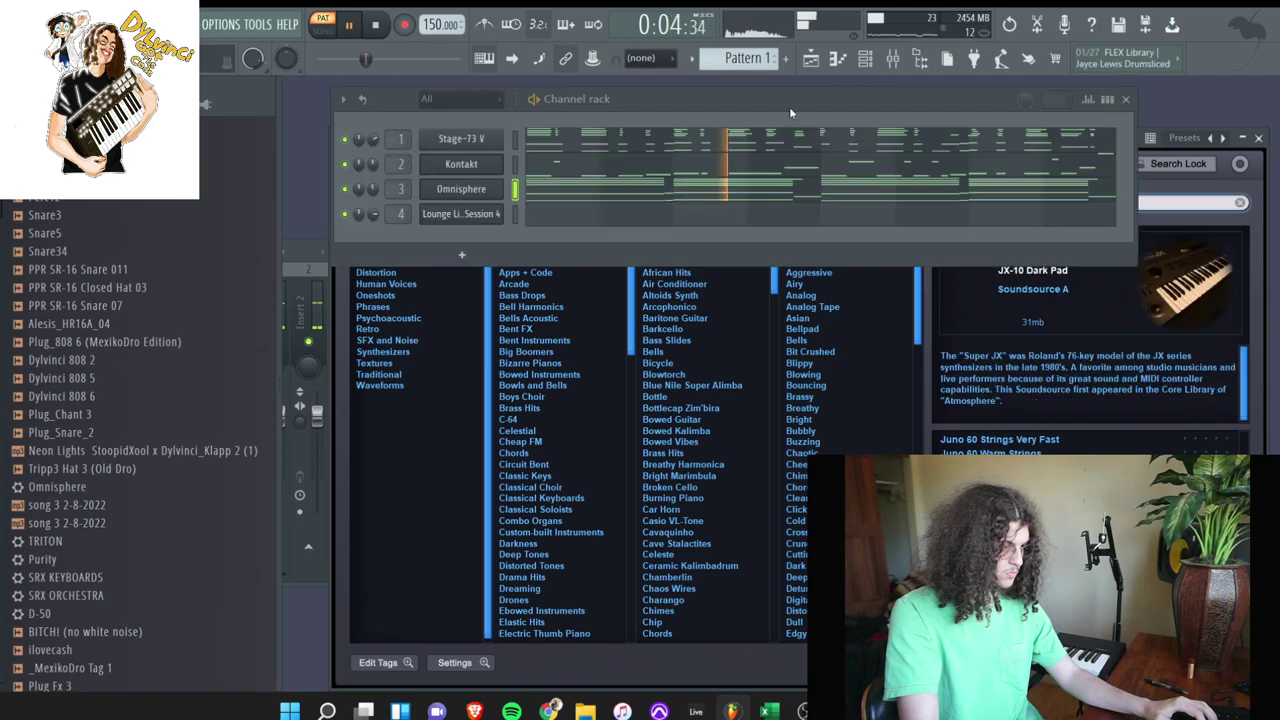
pyautogui.rightClick(344, 190)
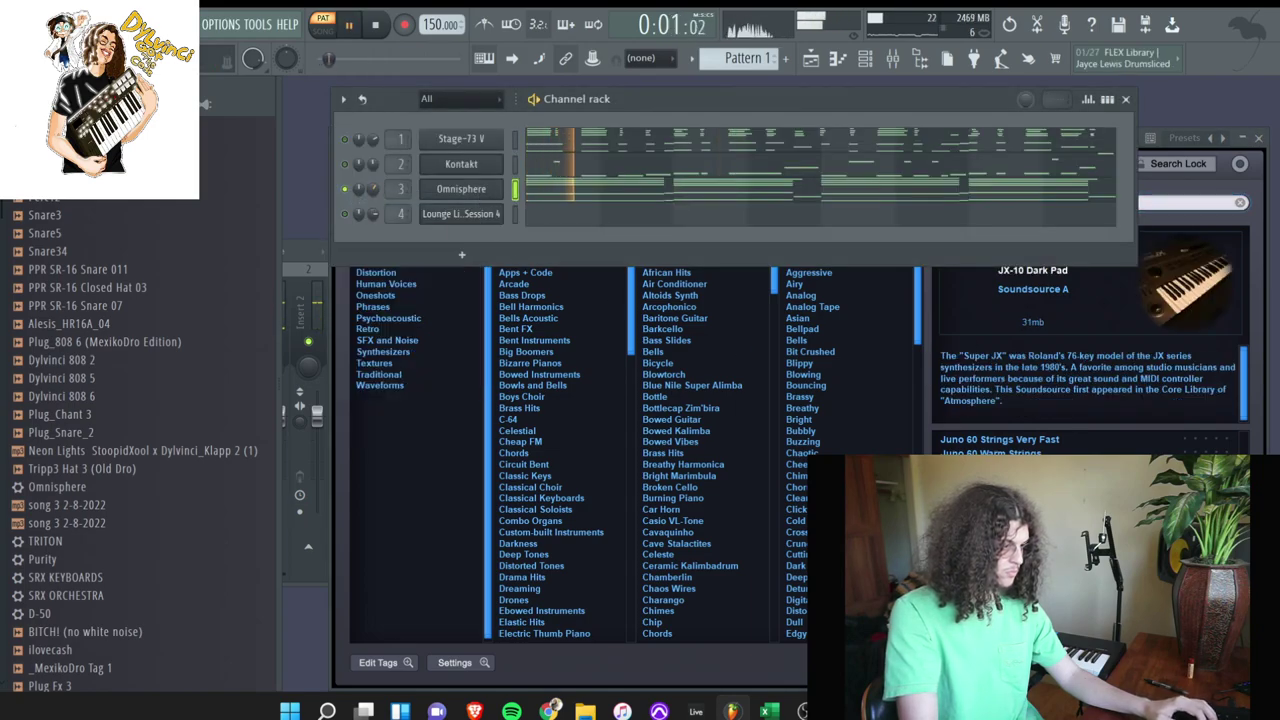
# - Audition the soloed Juno 60 and JP-8 pad and string soundsources, such as Juno 60 Dark Pad Slow and JP-8 Hollow Pad a
pyautogui.click(1030, 520)
pyautogui.press('Up')
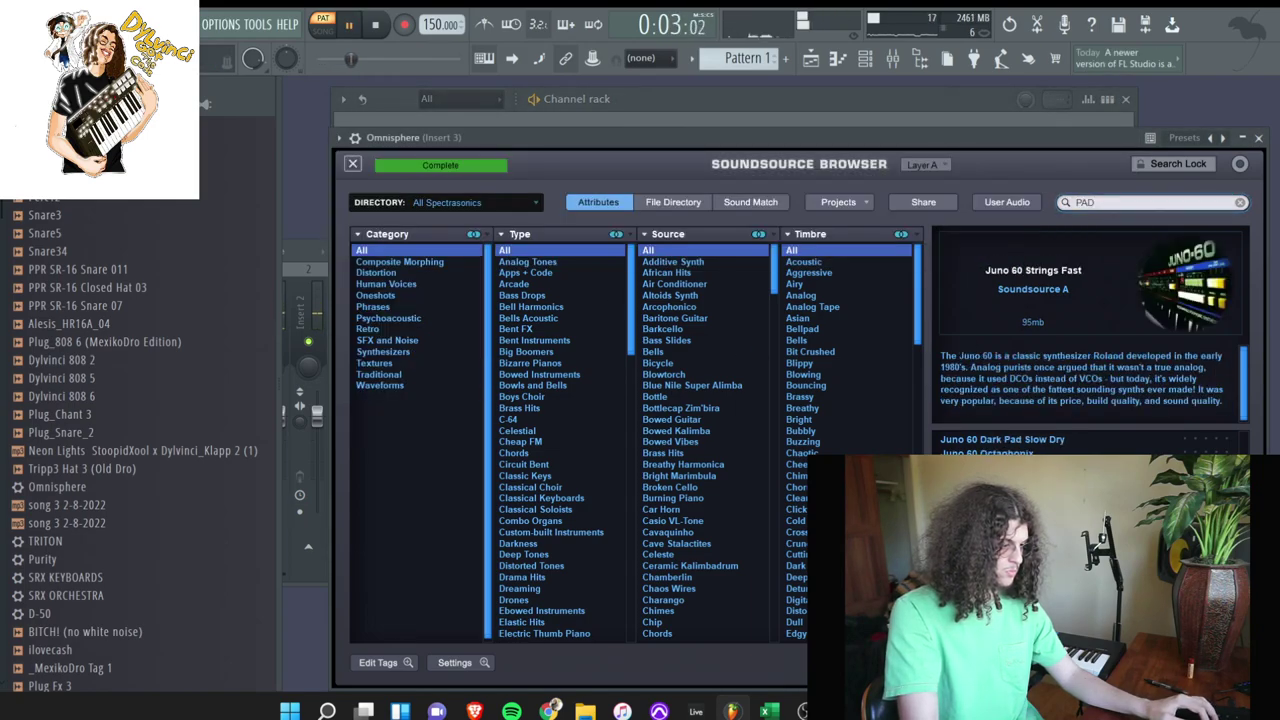
pyautogui.click(679, 119)
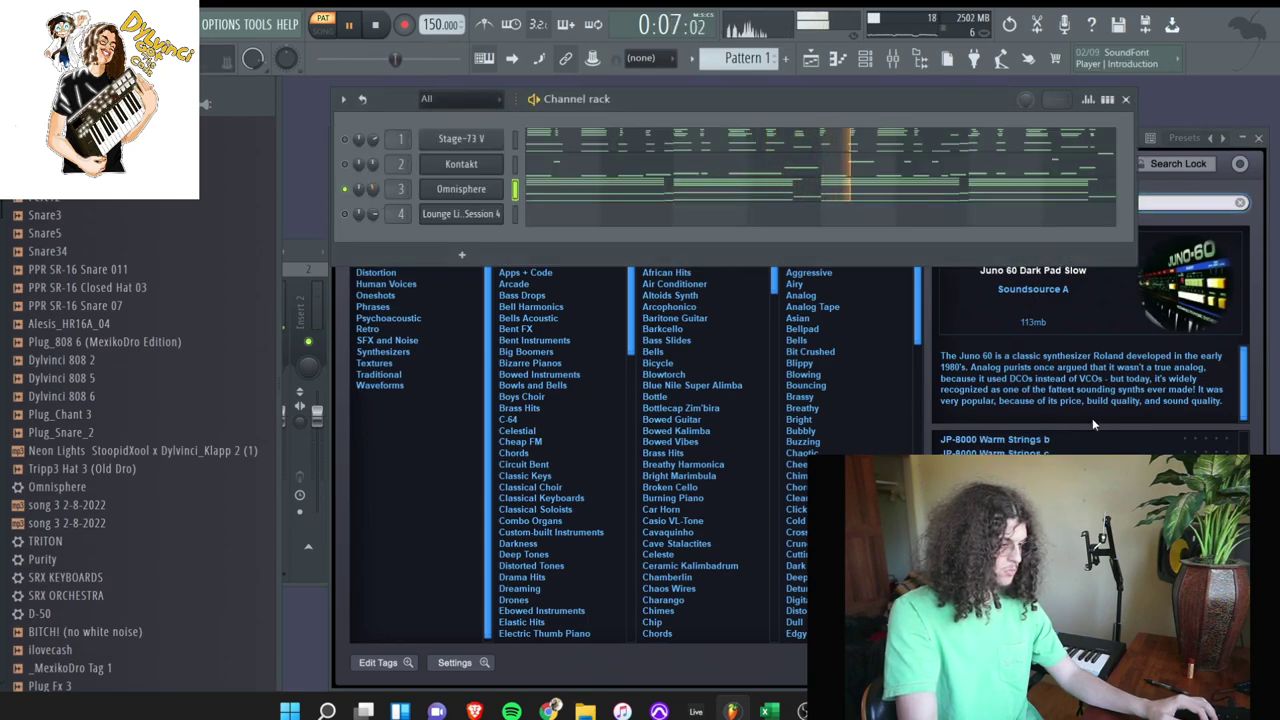
pyautogui.click(1030, 520)
pyautogui.scroll(3, 1030, 520)
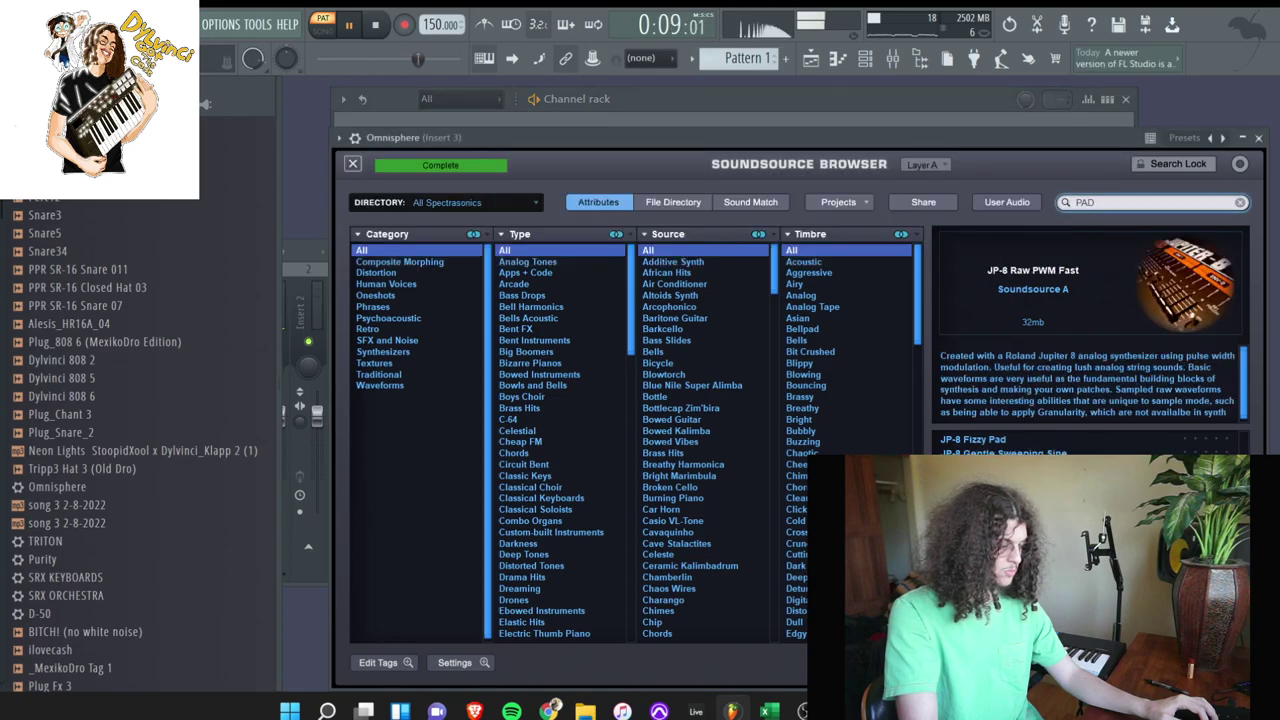
pyautogui.click(1030, 520)
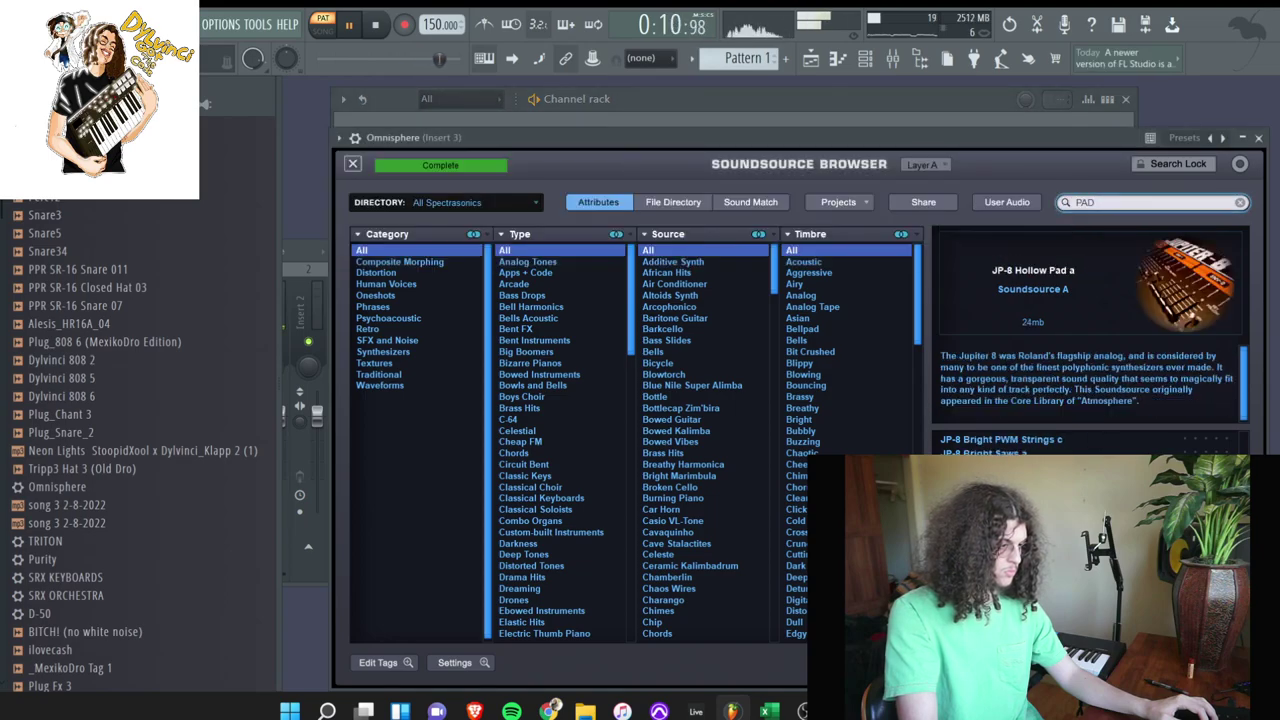
pyautogui.press('Up')
pyautogui.press('Up')
pyautogui.press('Up')
pyautogui.press('Up')
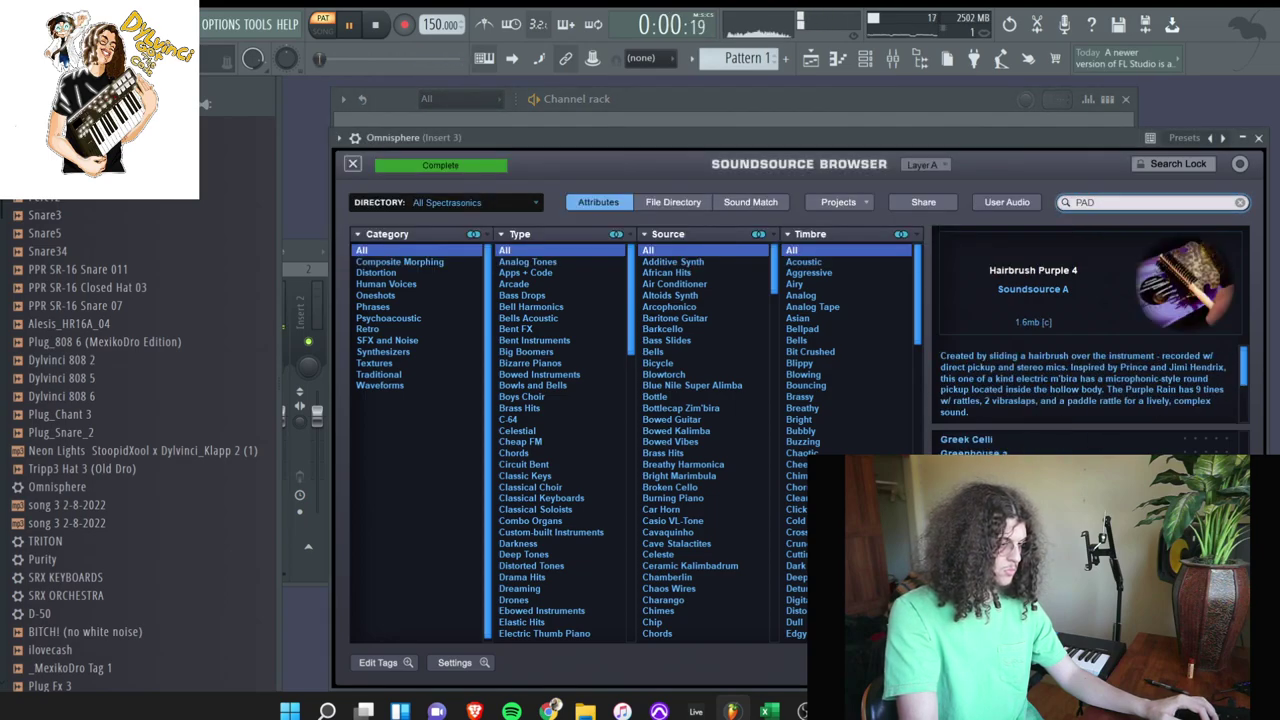
# - Load the Fishing Line Purple 2 soundsource in Omnisphere and unmute the Stage-73 V channel
pyautogui.press('Up')
pyautogui.press('Up')
pyautogui.press('Up')
pyautogui.press('Up')
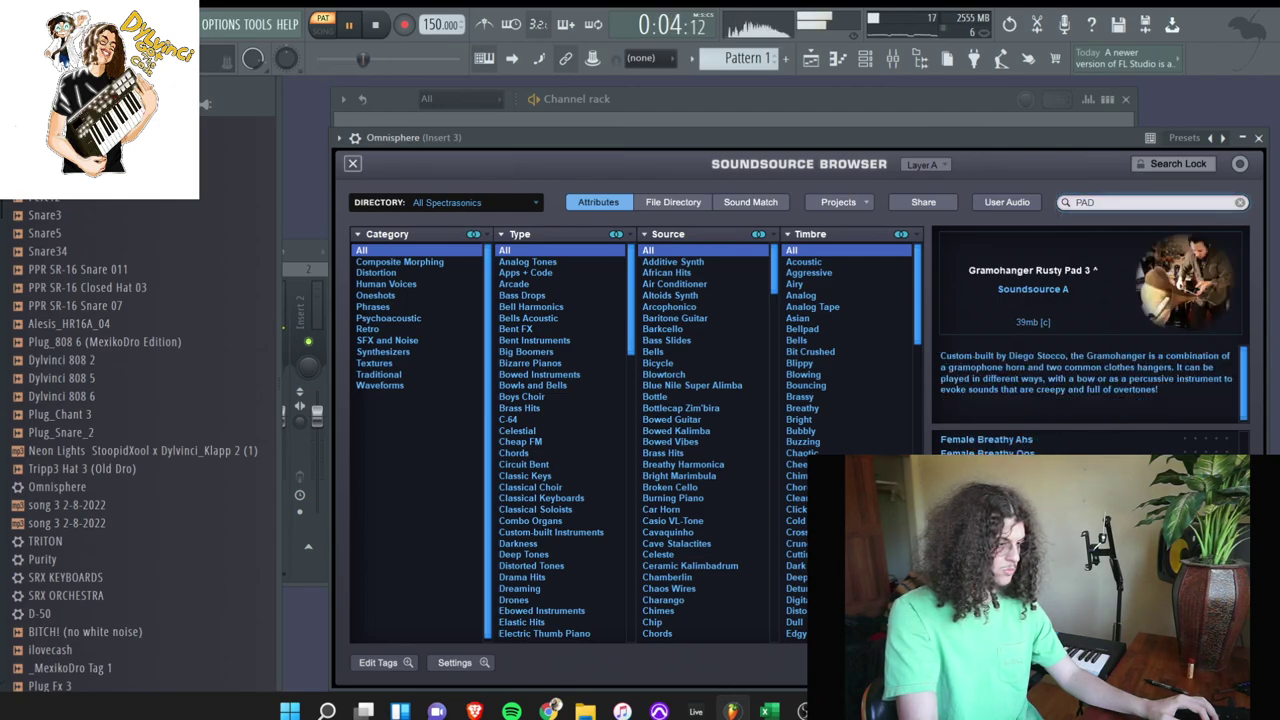
pyautogui.press('Up')
pyautogui.press('Up')
pyautogui.click(645, 118)
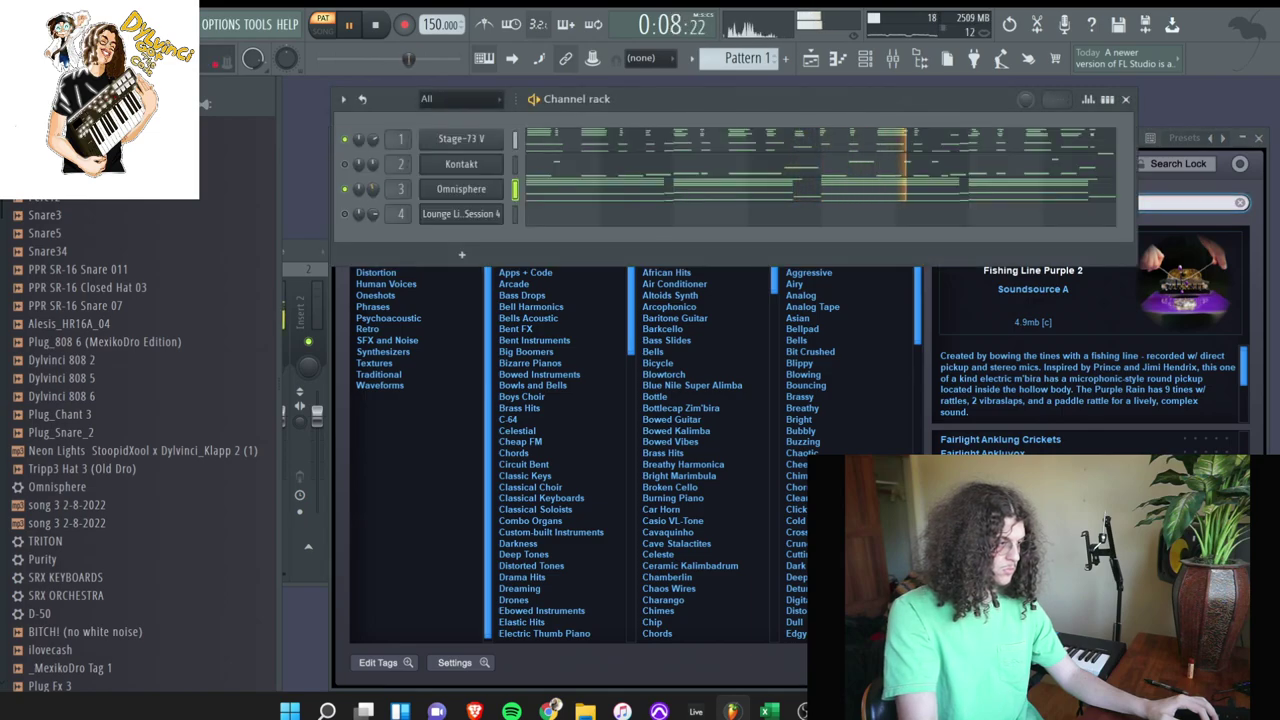
# - Try Omnisphere's sustained chords one octave lower against the pattern
pyautogui.click(560, 200)
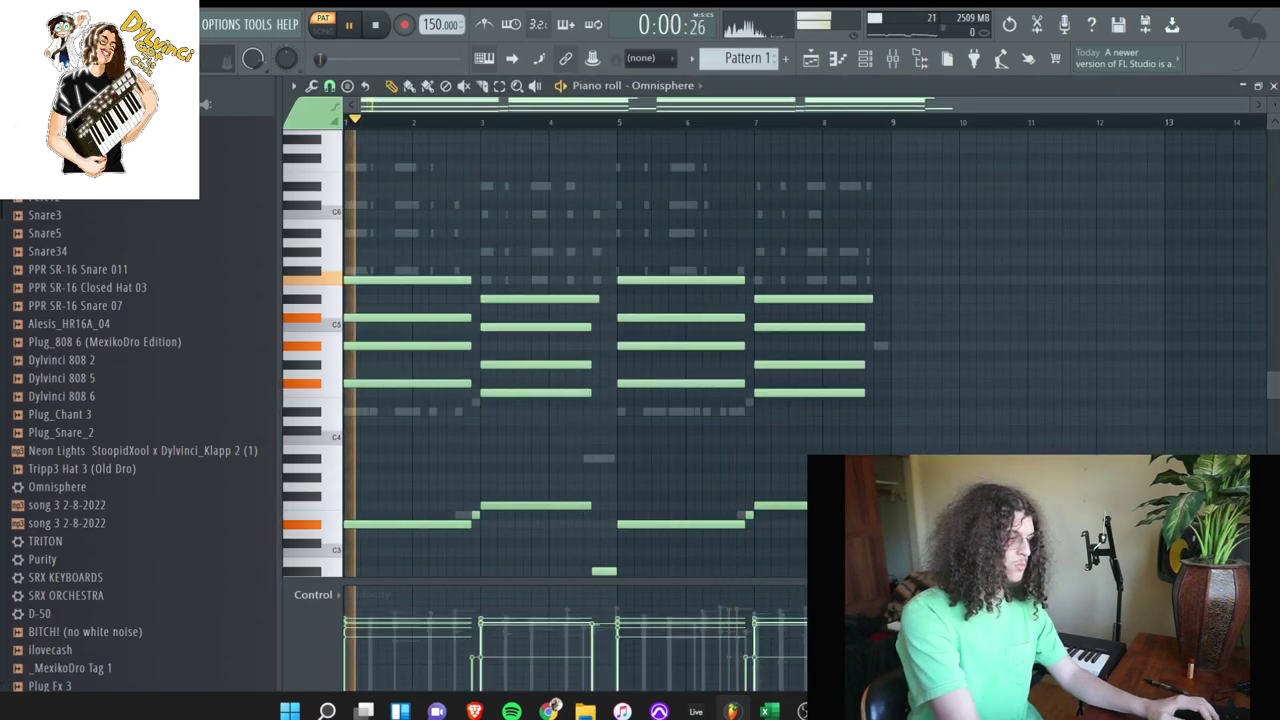
pyautogui.press('space')
pyautogui.press('space')
pyautogui.press('space')
# - Transpose the upper chord notes of Stage-73 V in bars 5 to 8 up one octave and close the piano roll
pyautogui.click(678, 87)
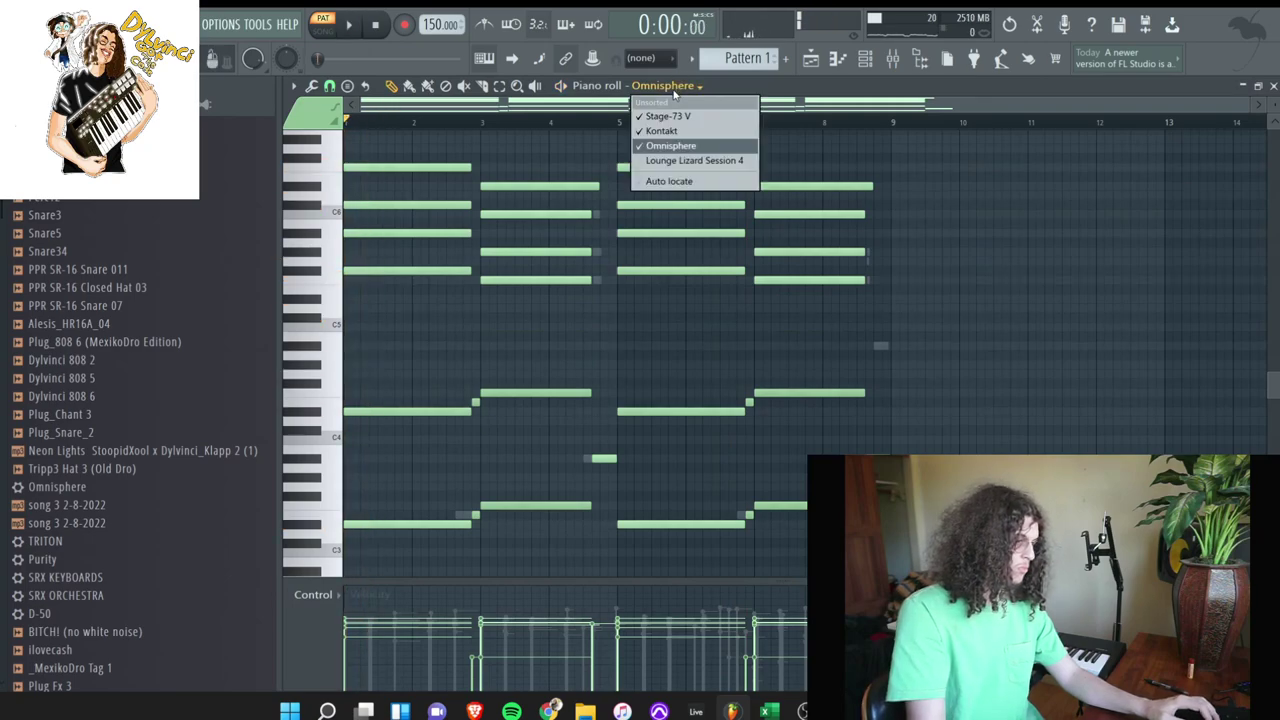
pyautogui.click(678, 113)
pyautogui.press('space')
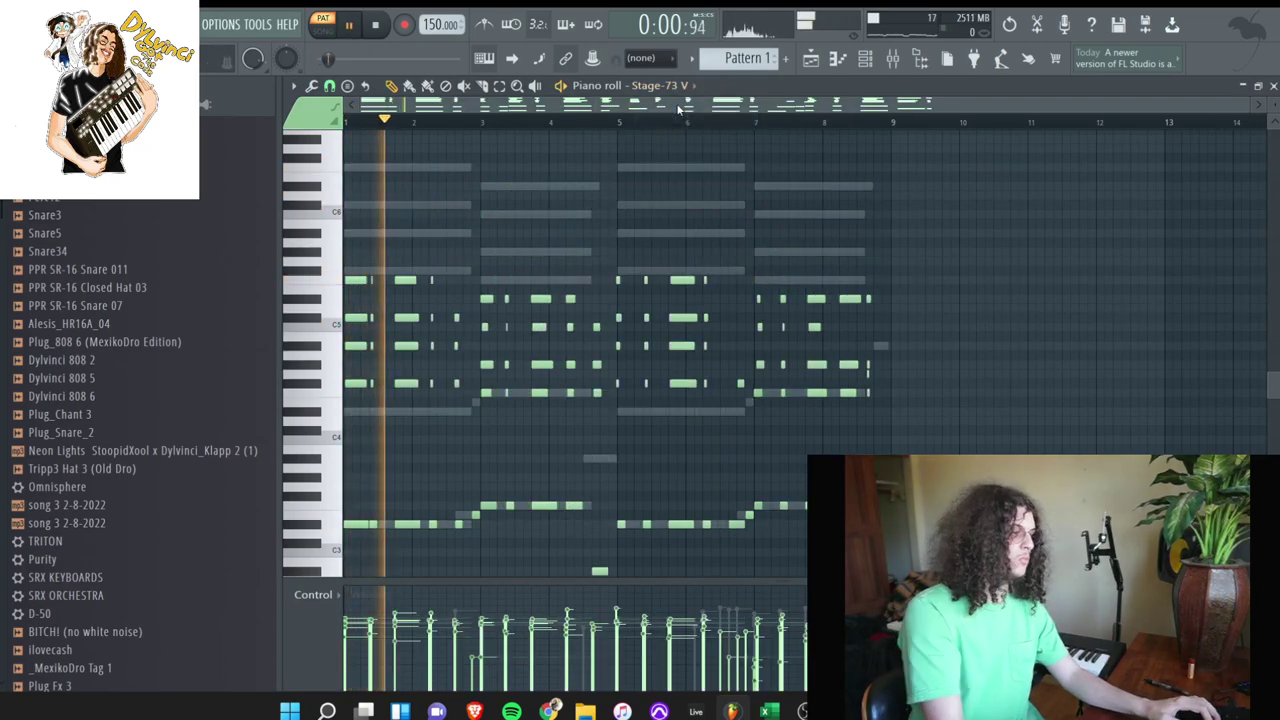
pyautogui.press('F6')
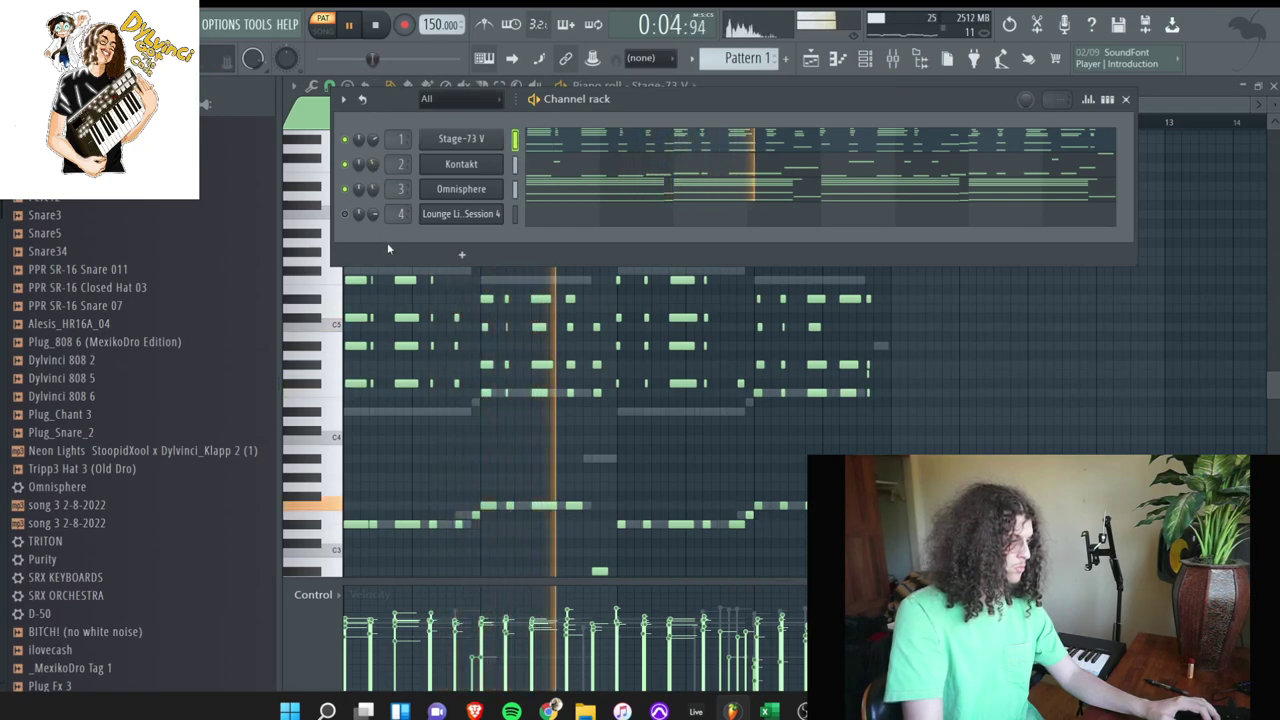
pyautogui.click(628, 142)
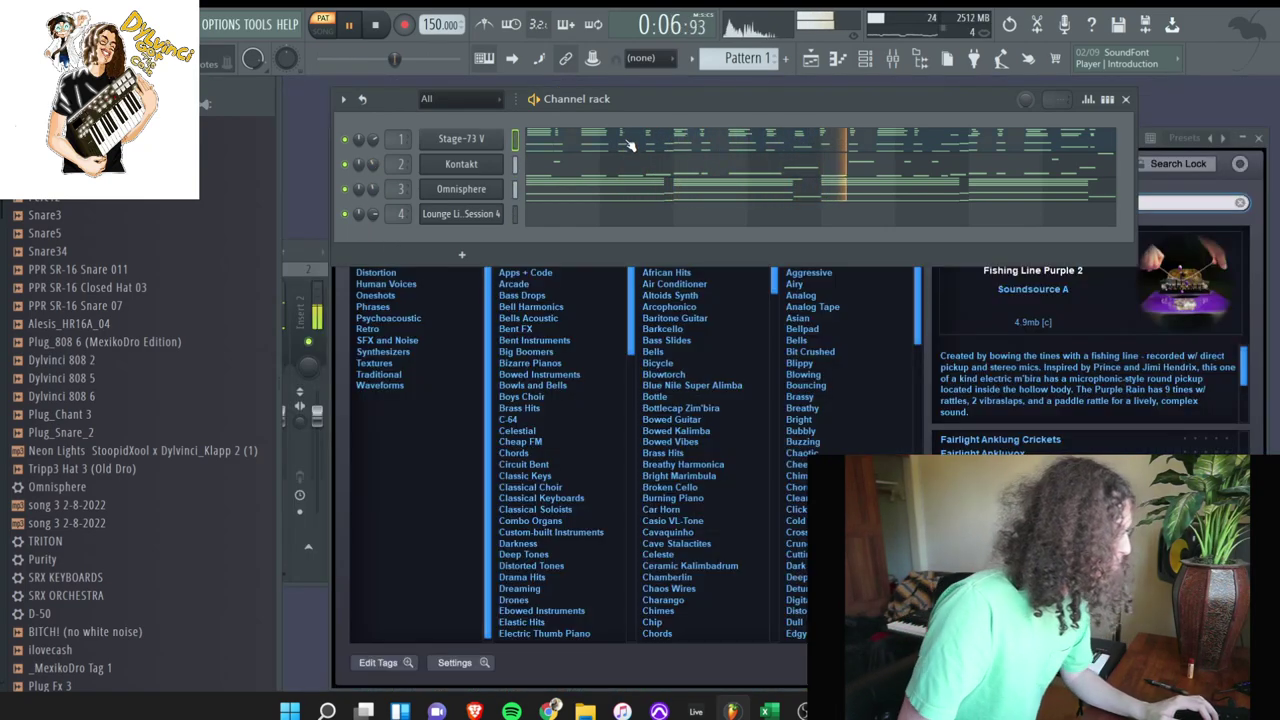
pyautogui.click(629, 142)
pyautogui.moveTo(908, 430); pyautogui.dragTo(616, 196)
pyautogui.hotkey('ctrl', 'Up')
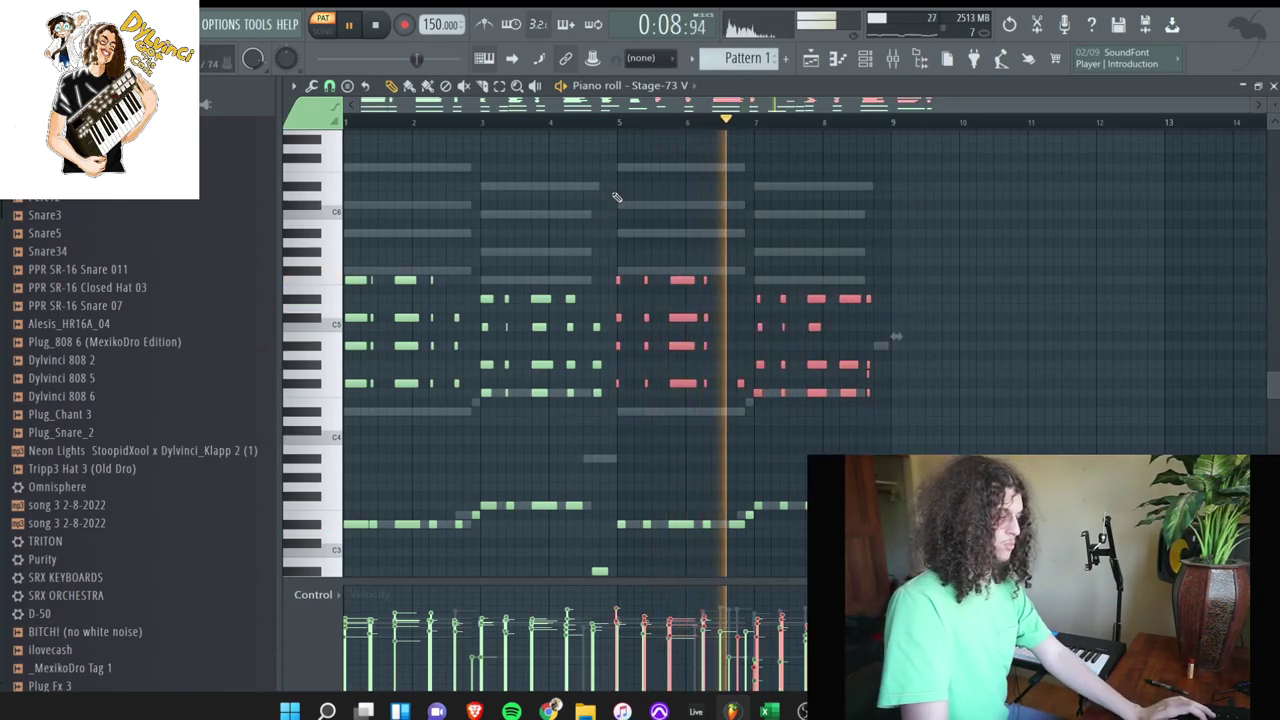
pyautogui.press('F7')
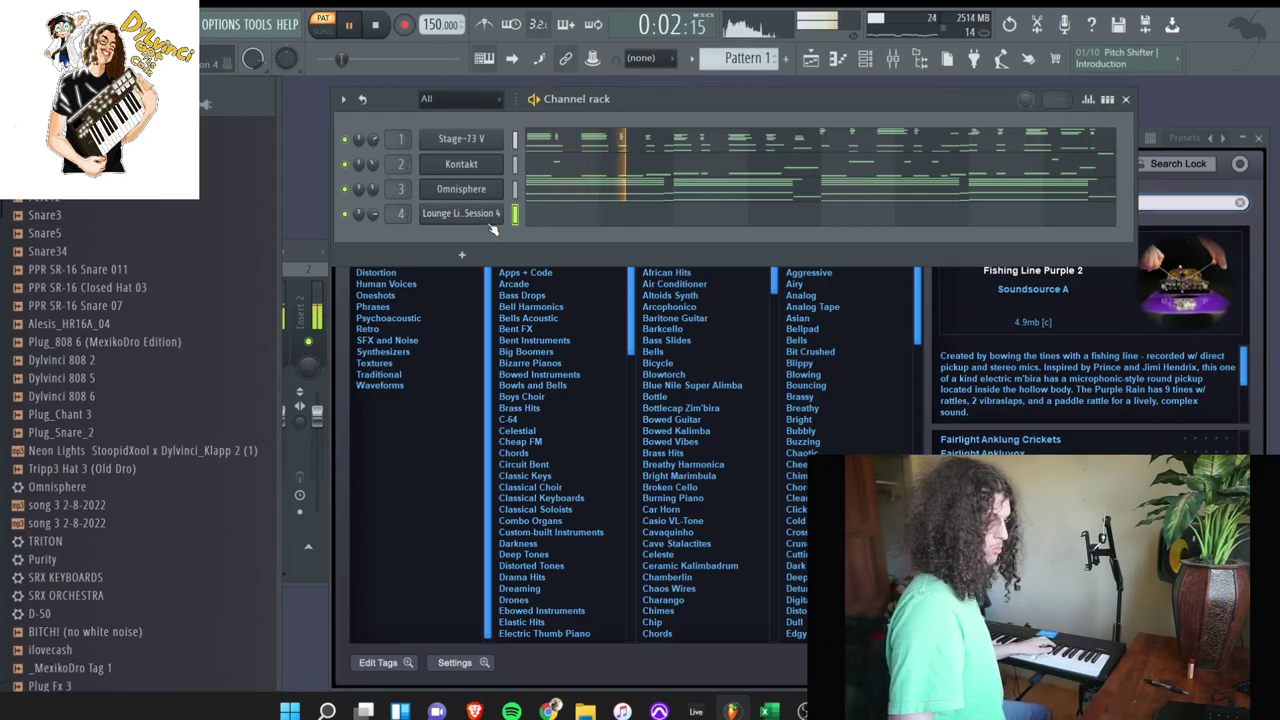
# - Load the Dylvinci program in Lounge Lizard Session 4 and add RC-20 Retro Color to mixer insert 4
pyautogui.click(489, 219)
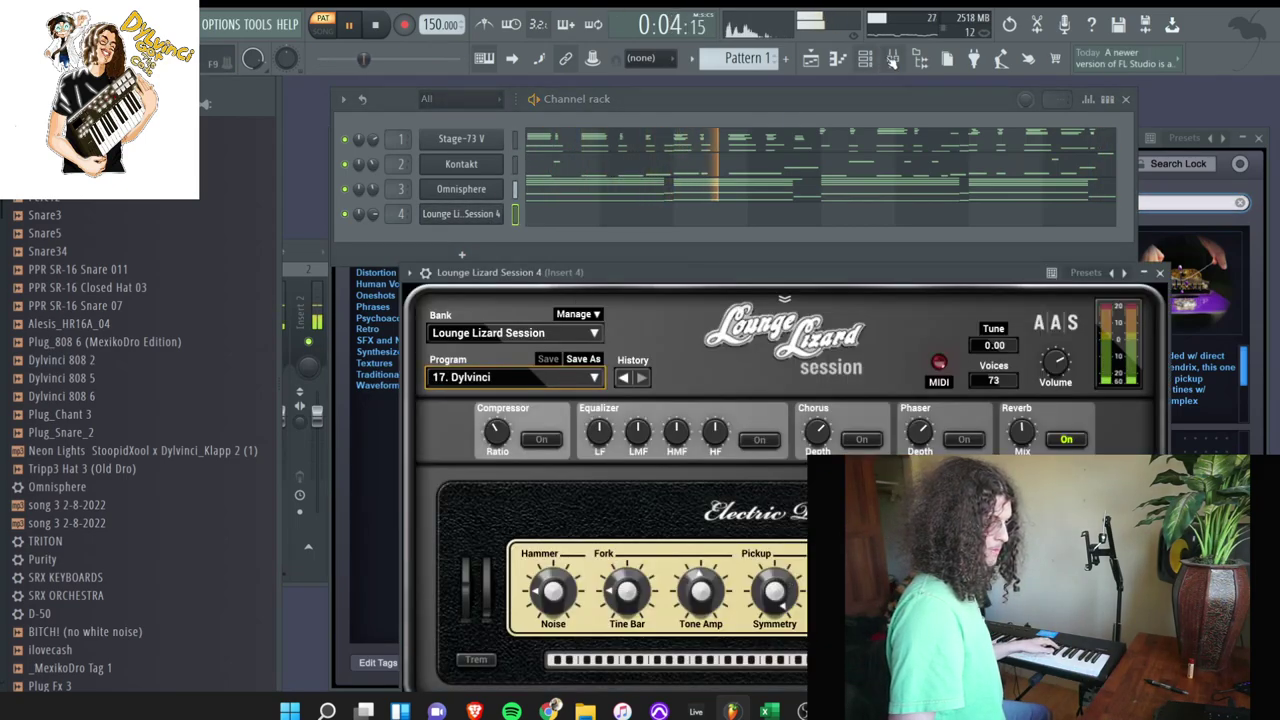
pyautogui.click(892, 61)
pyautogui.click(1152, 294)
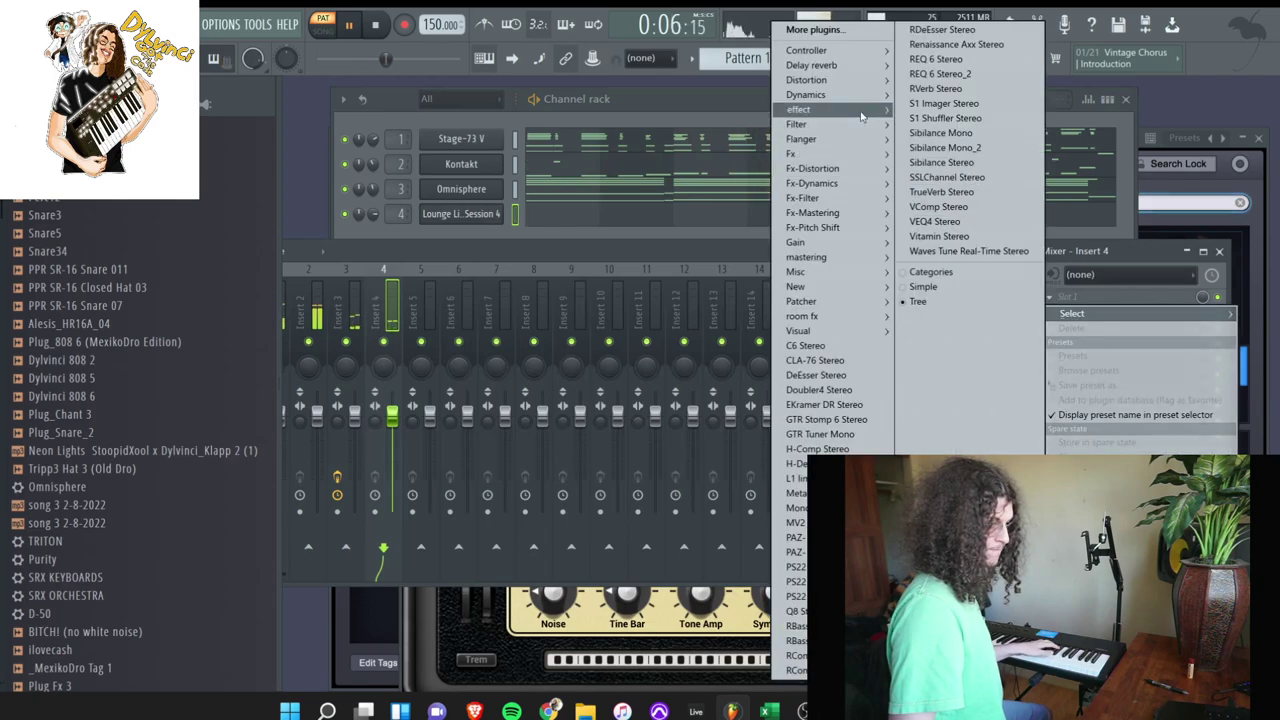
pyautogui.moveTo(861, 115)
pyautogui.click(698, 464)
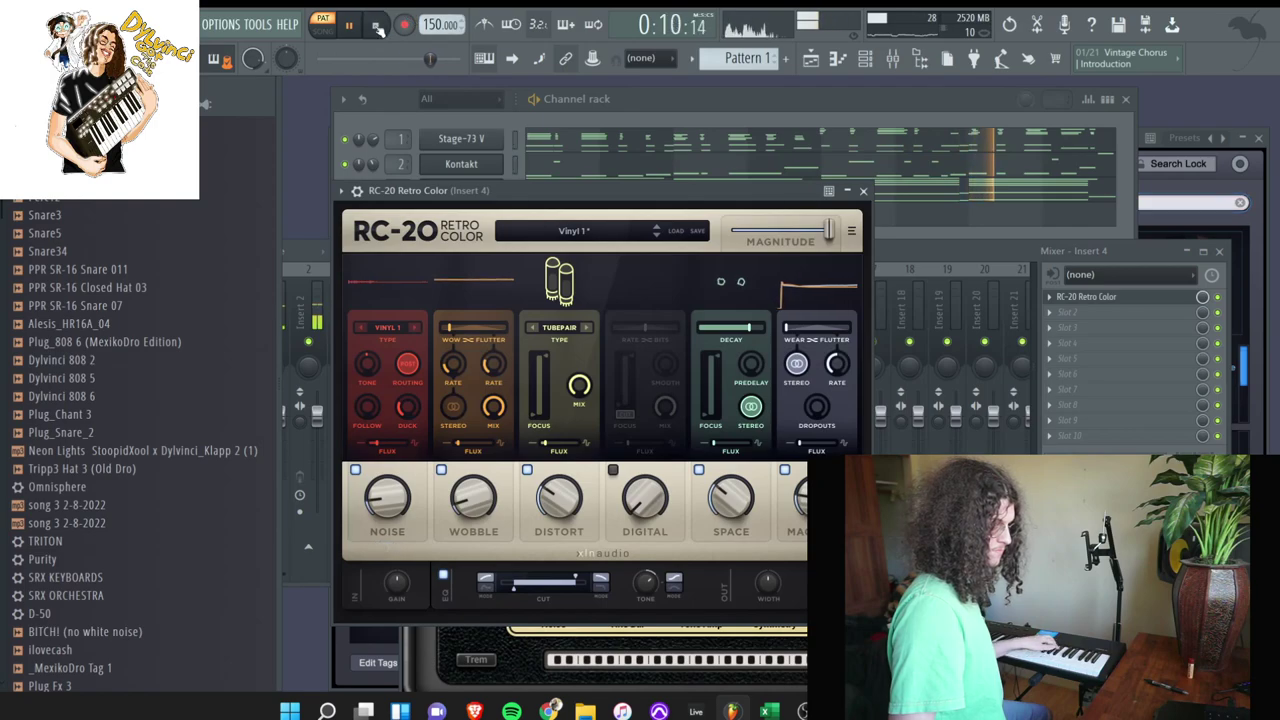
# - Record a live-played Lounge Lizard part over the pattern, stop recording, and open its notes in the piano roll
pyautogui.click(641, 435)
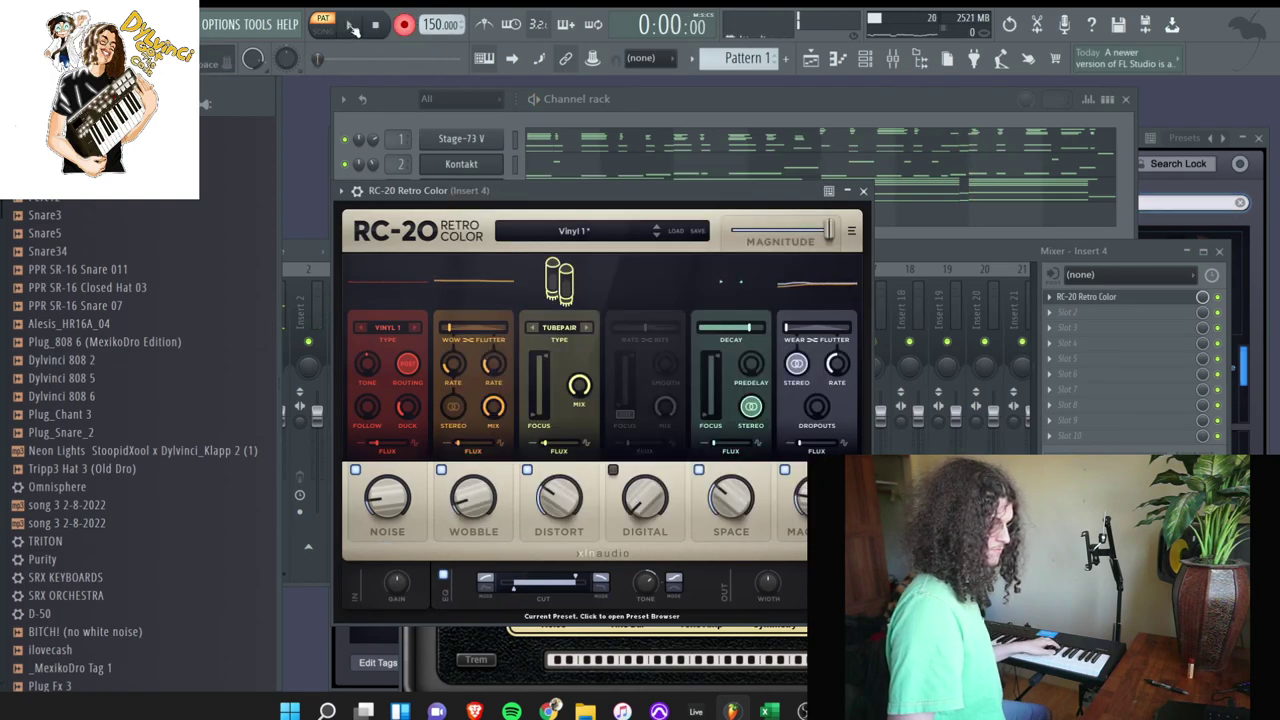
pyautogui.click(509, 711)
pyautogui.click(511, 712)
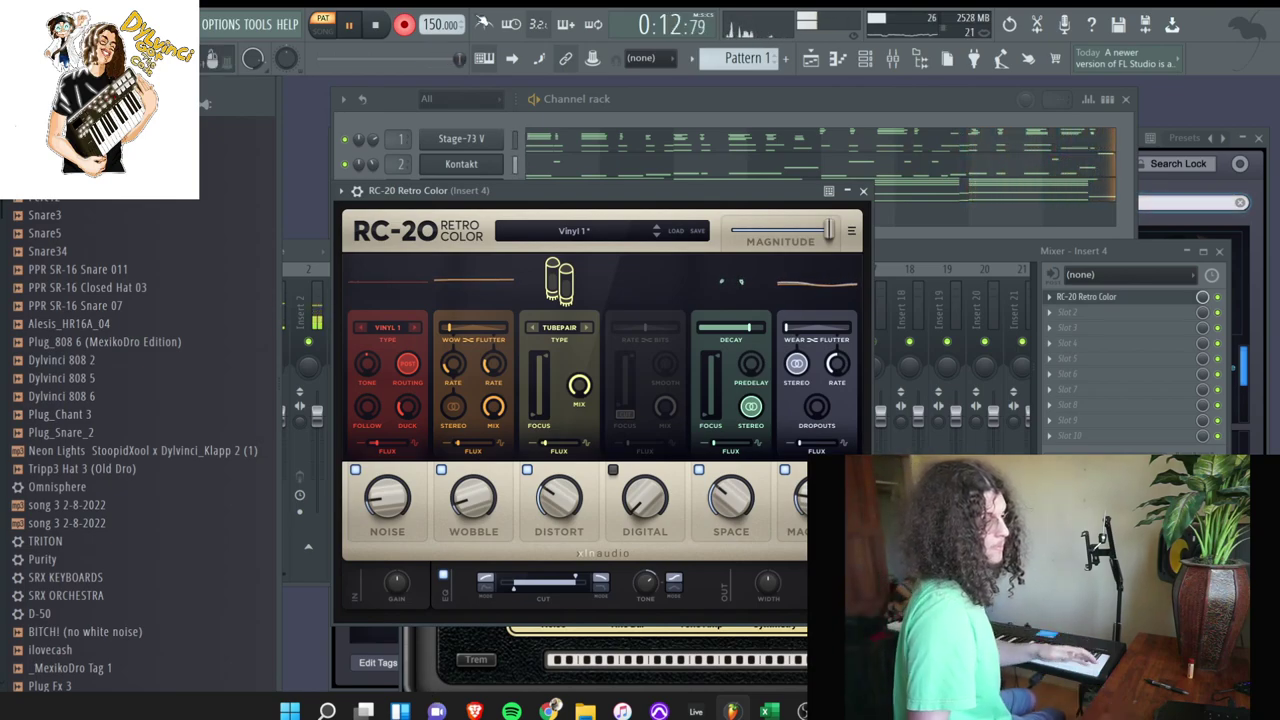
pyautogui.click(378, 29)
pyautogui.press('F7')
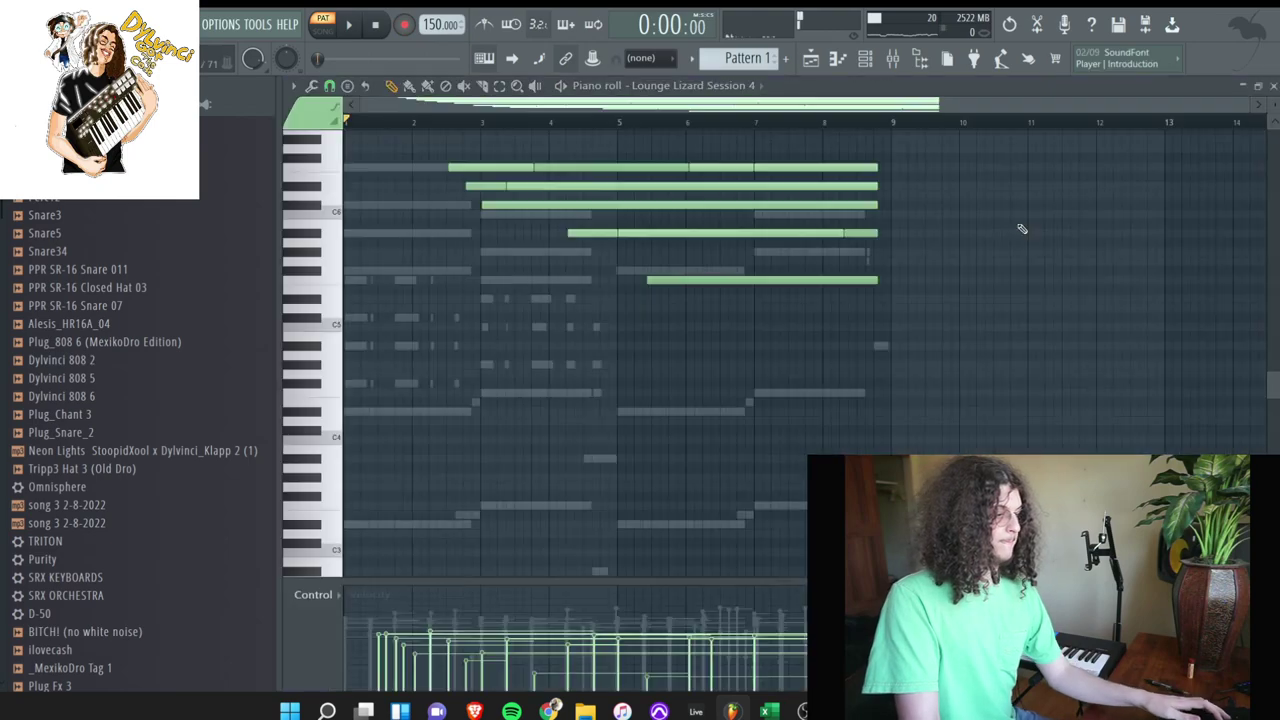
# - Play back the pattern with the recorded part and close the piano roll, mixer and all plugin windows
pyautogui.press('space')
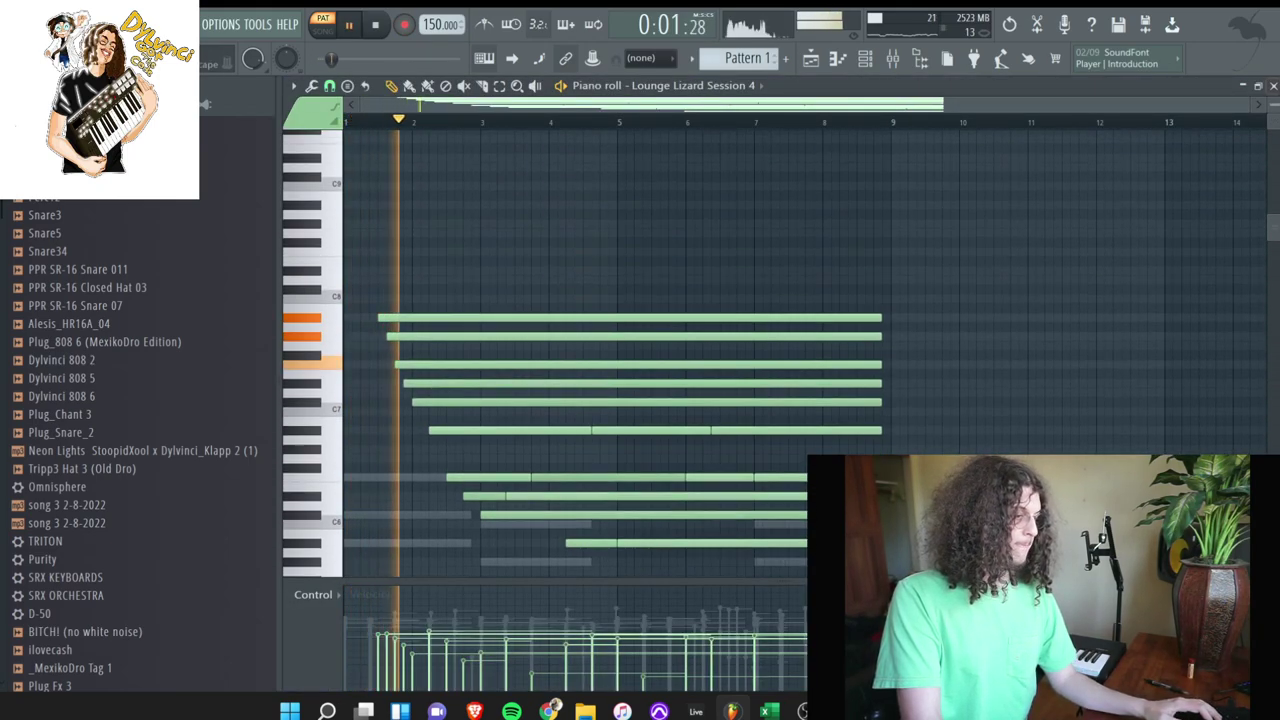
pyautogui.click(1273, 86)
pyautogui.click(1259, 144)
pyautogui.click(1219, 252)
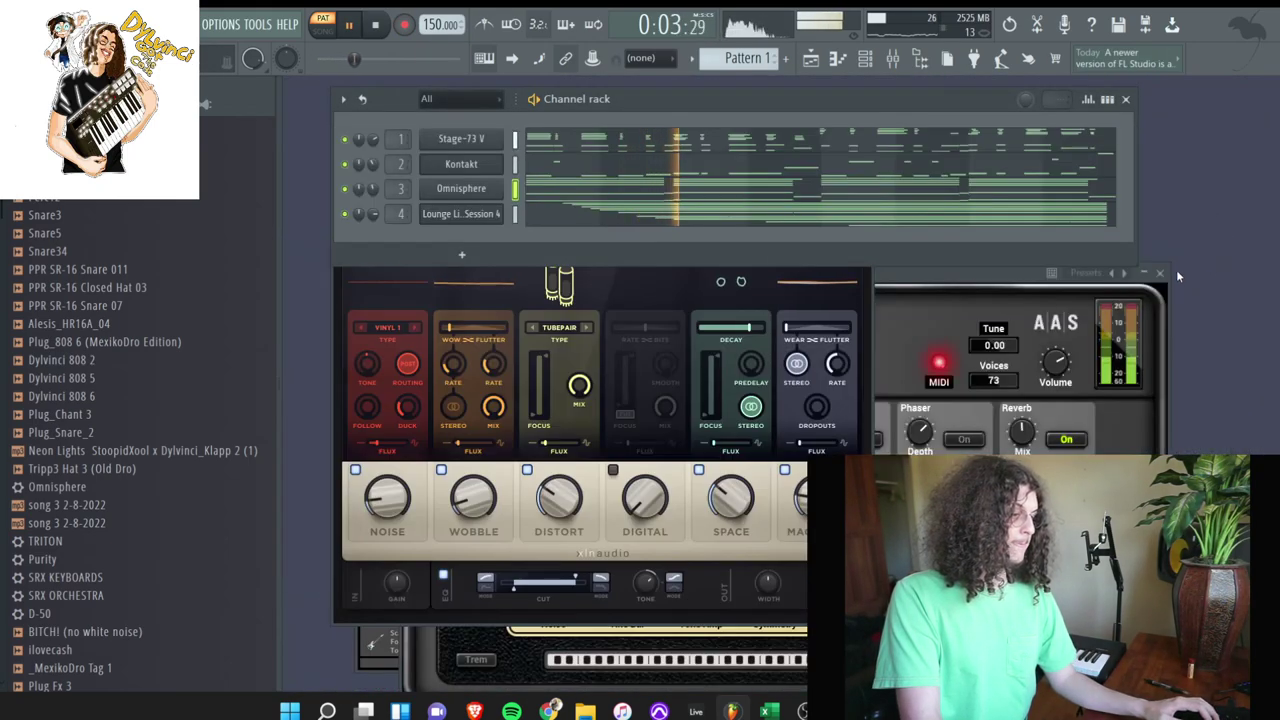
pyautogui.click(1162, 274)
pyautogui.click(762, 293)
pyautogui.click(864, 191)
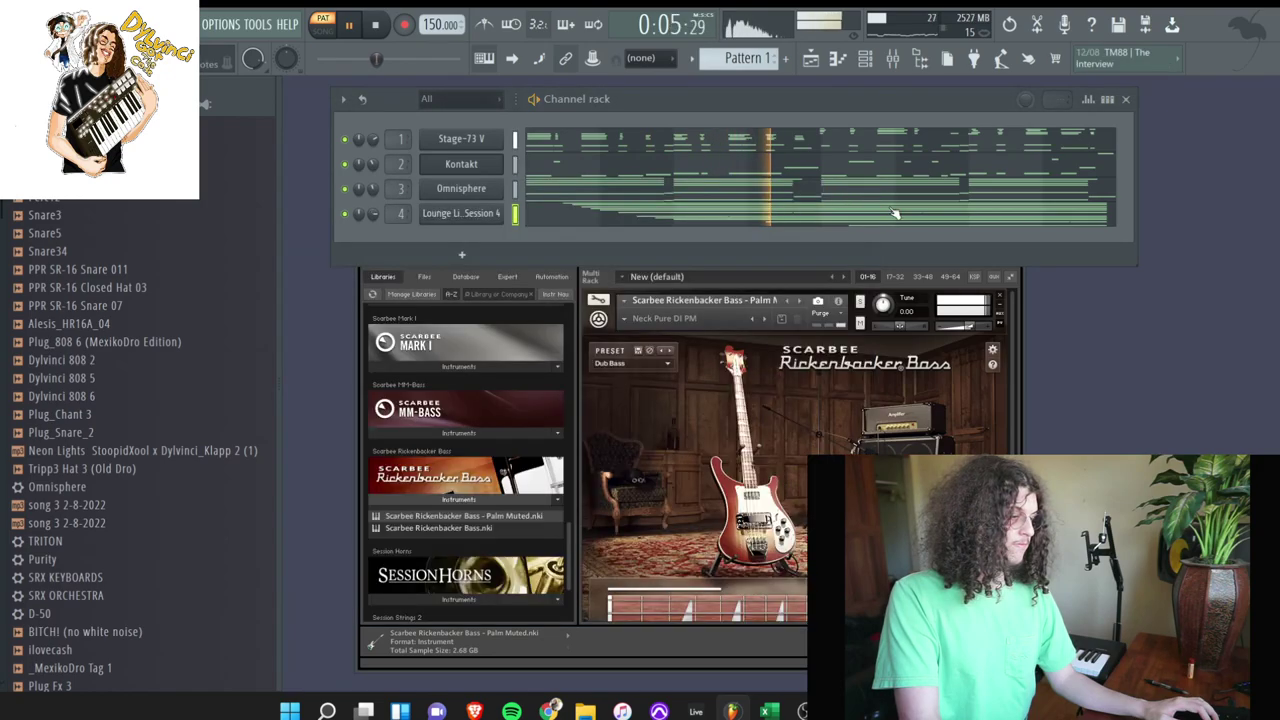
pyautogui.click(1016, 282)
pyautogui.click(1012, 229)
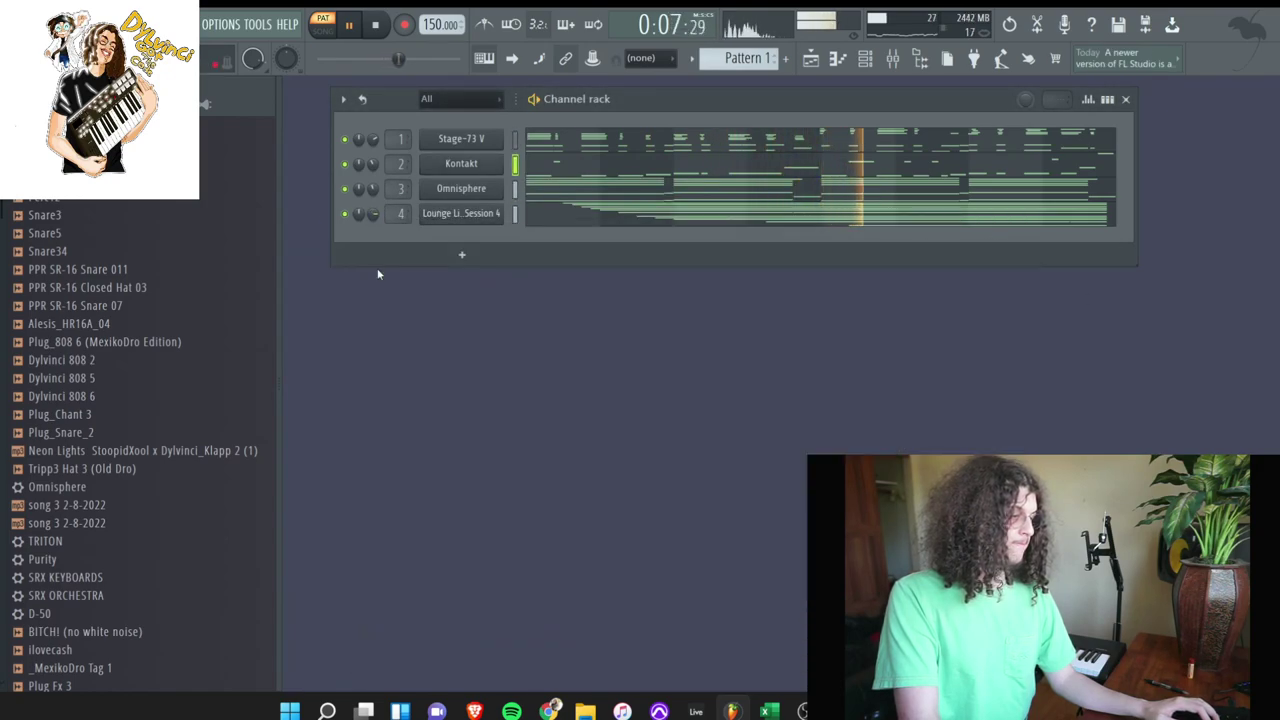
# - Open the Stage-73 V notes in the piano roll and select the chord notes in bars 5 to 8
pyautogui.click(643, 149)
pyautogui.scroll(-3, 1014, 223)
pyautogui.moveTo(927, 482); pyautogui.dragTo(669, 402)
pyautogui.moveTo(917, 562); pyautogui.dragTo(614, 223)
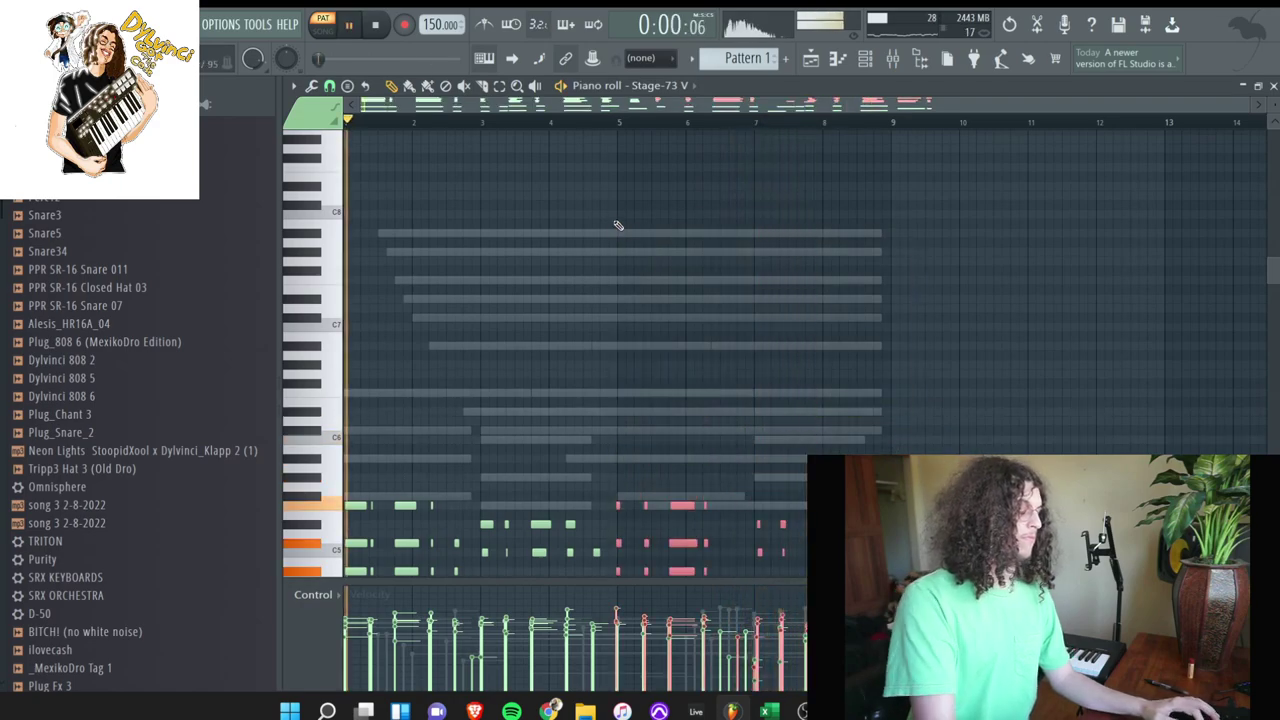
# - Add THE ONE HI HAT sample as a new channel and fill every second step of the pattern with it
pyautogui.press('F6')
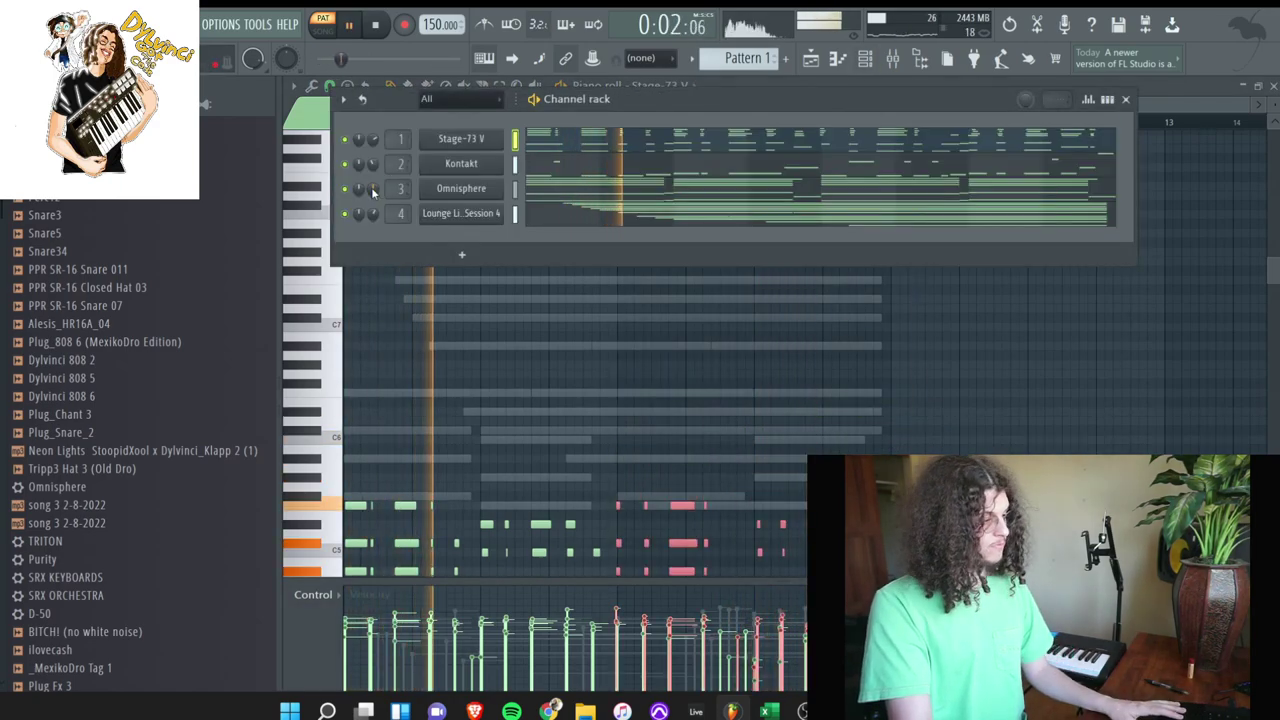
pyautogui.scroll(4, 86, 400)
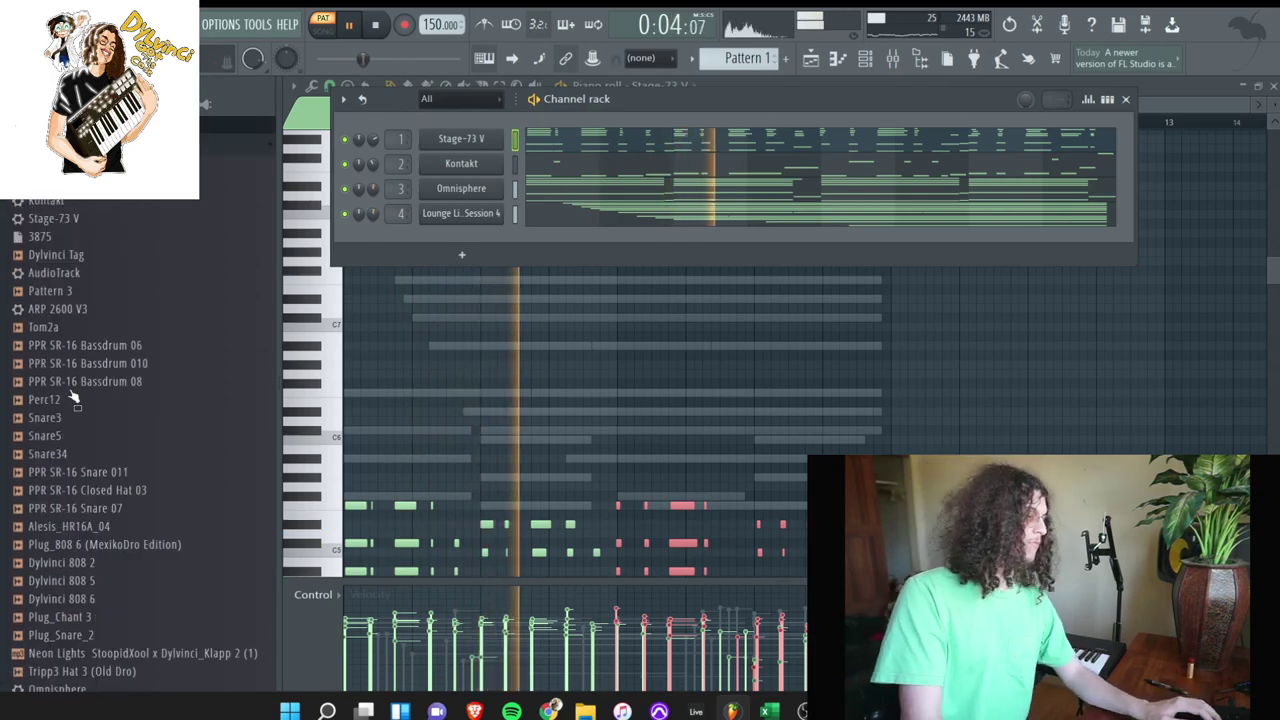
pyautogui.scroll(-10, 80, 400)
pyautogui.moveTo(102, 348); pyautogui.dragTo(479, 239)
pyautogui.rightClick(479, 239)
pyautogui.click(694, 287)
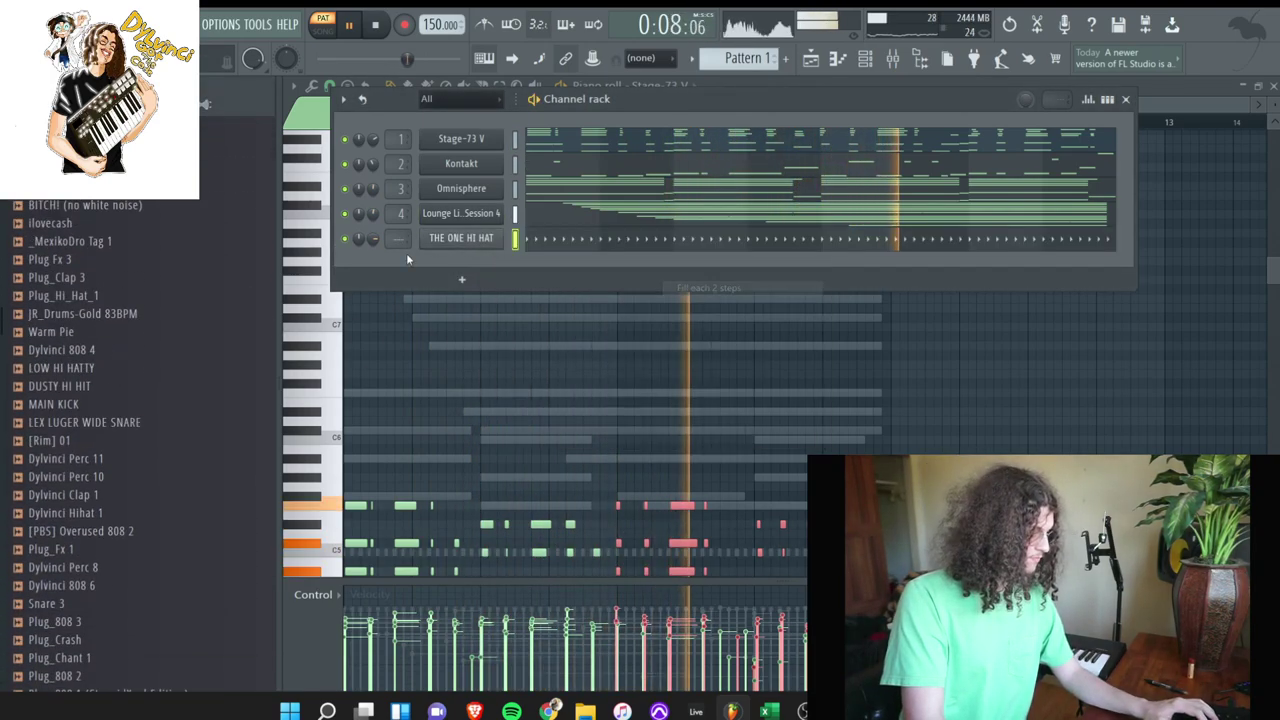
# - Audition several percussion samples, add Dylvinci Perc 11 as a new channel, and place hits on steps 3 and 5
pyautogui.click(122, 511)
pyautogui.click(124, 460)
pyautogui.click(120, 425)
pyautogui.click(111, 495)
pyautogui.click(109, 478)
pyautogui.moveTo(112, 478); pyautogui.dragTo(500, 268)
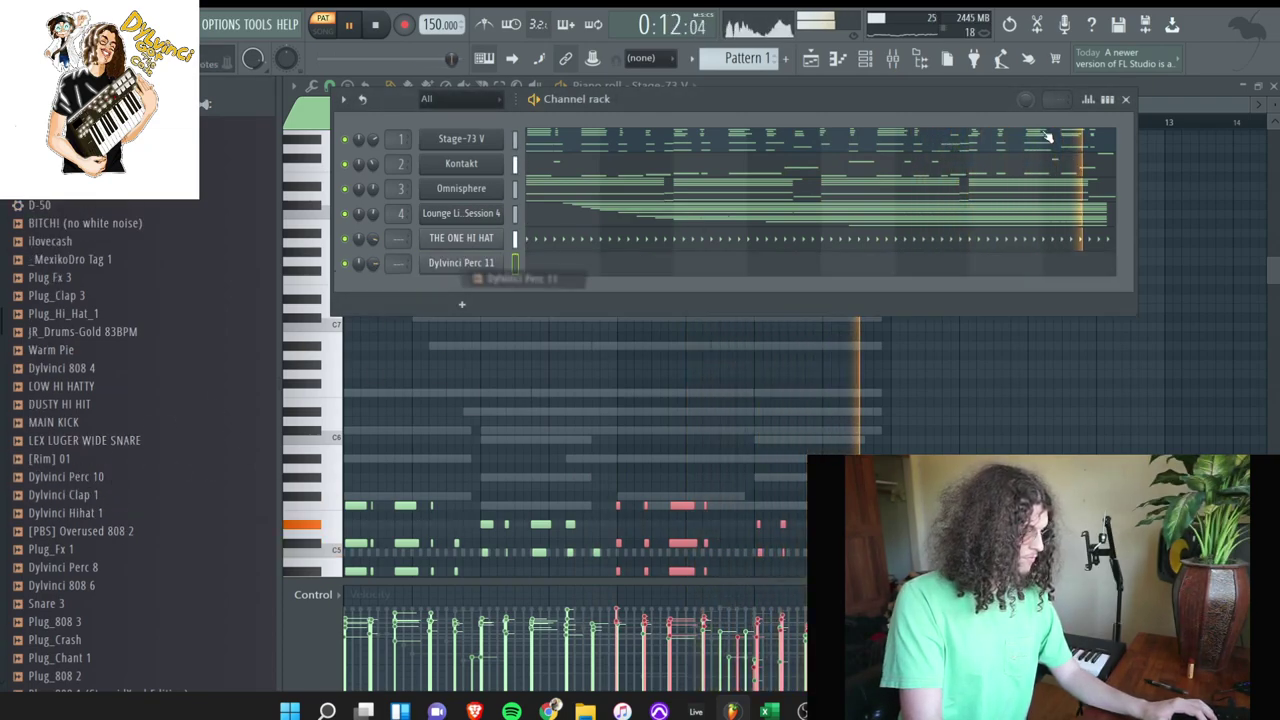
pyautogui.click(558, 265)
pyautogui.click(587, 265)
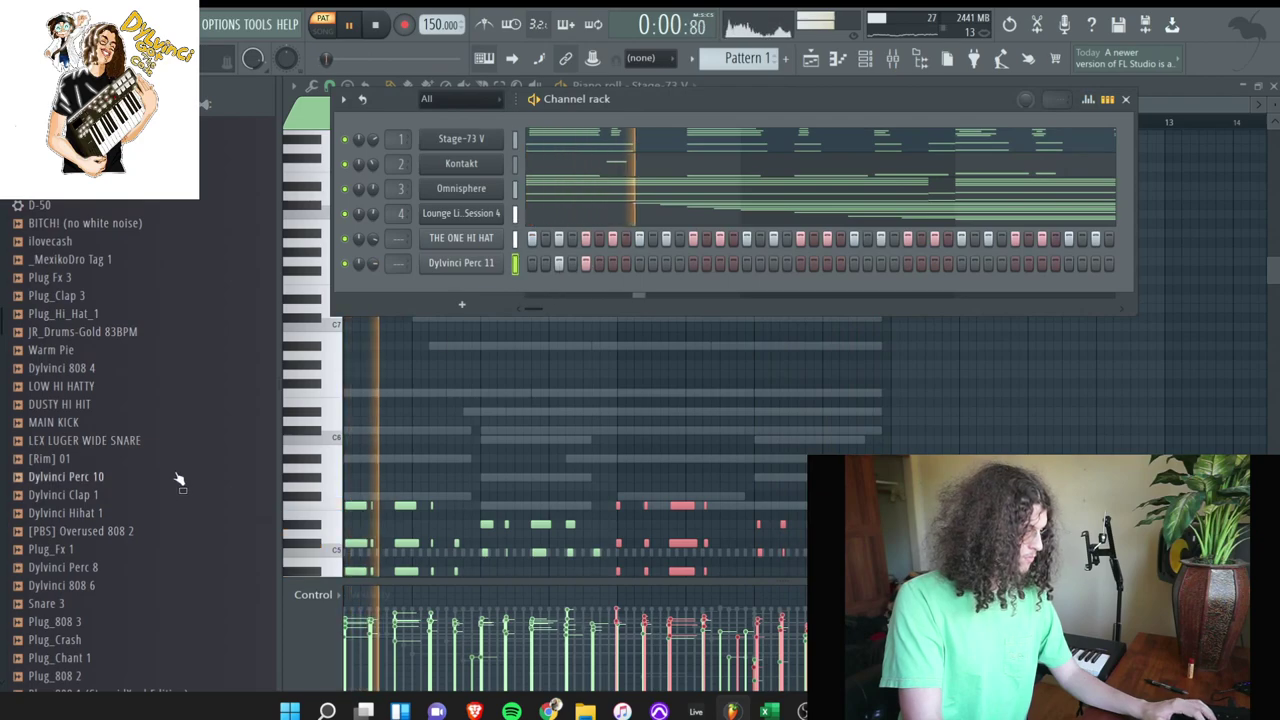
# - Browse the Dylvinci Kit Vol. 4 snares and add Dylvinci Snare 8 as a new channel with a hit on step 9
pyautogui.press('space')
pyautogui.scroll(-2, 80, 505)
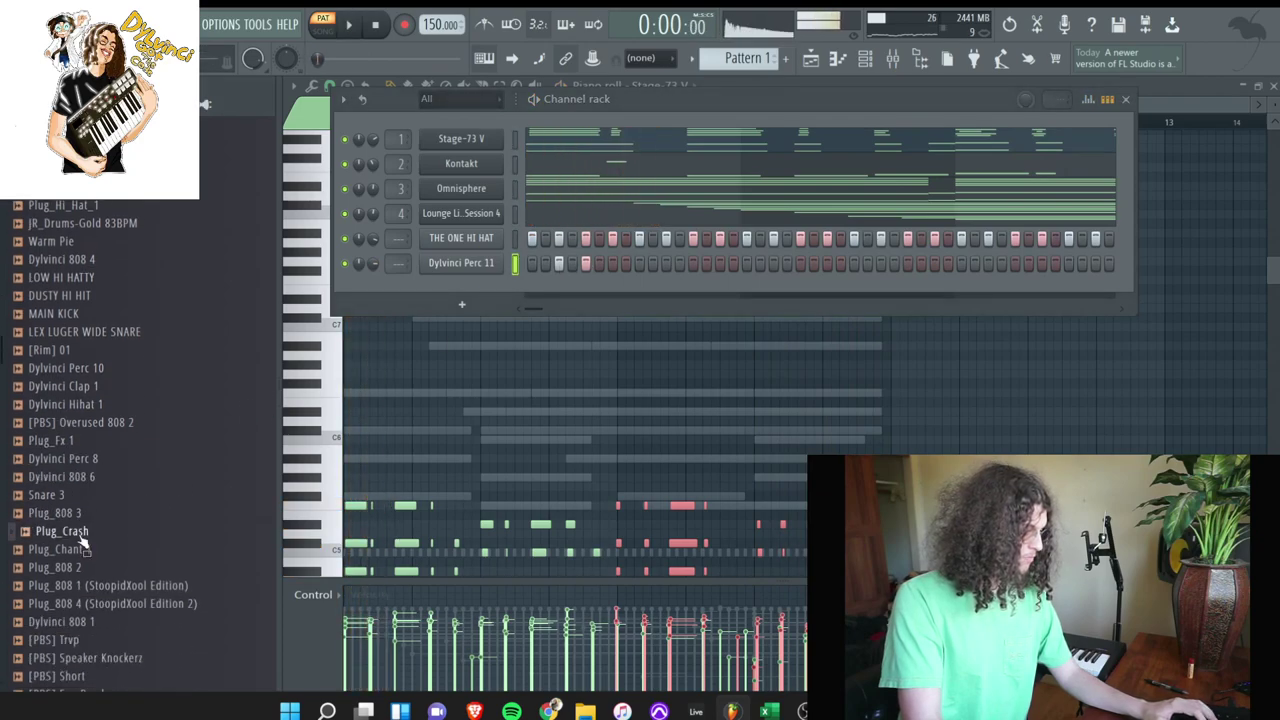
pyautogui.click(42, 104)
pyautogui.click(108, 416)
pyautogui.click(110, 438)
pyautogui.click(80, 573)
pyautogui.click(92, 594)
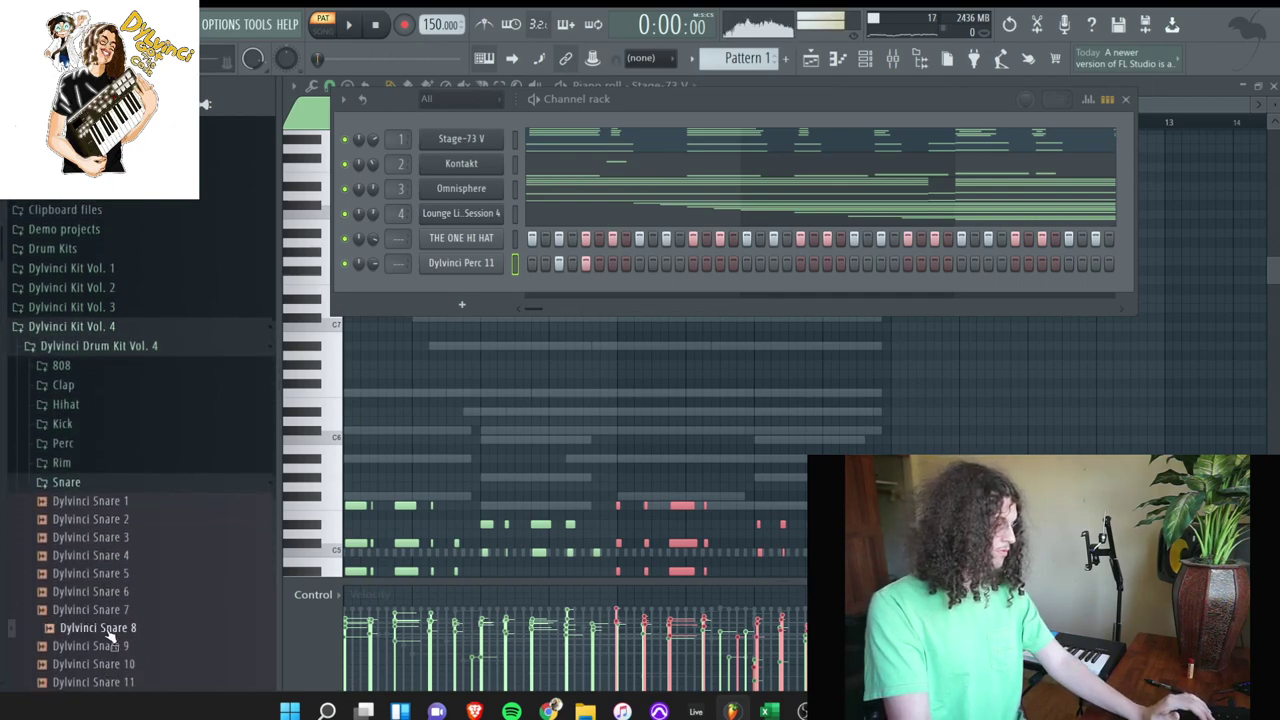
pyautogui.moveTo(489, 293); pyautogui.dragTo(652, 292)
pyautogui.press('space')
# - Repeat the Dylvinci Snare 8 hit once per bar across the eight-bar pattern and return to the channel rack
pyautogui.rightClick(432, 287)
pyautogui.click(447, 296)
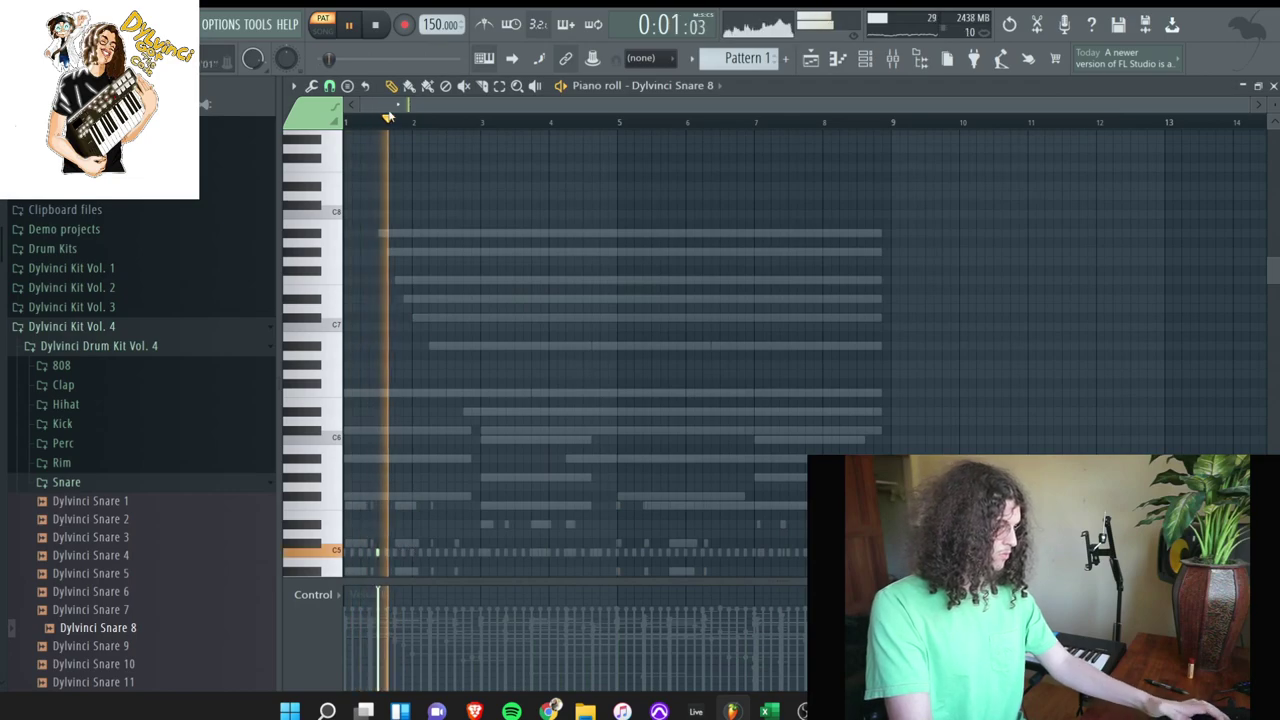
pyautogui.hotkey('ctrl', 'b')
pyautogui.hotkey('ctrl', 'b')
pyautogui.hotkey('ctrl', 'b')
pyautogui.hotkey('ctrl', 'b')
pyautogui.hotkey('ctrl', 'b')
pyautogui.press('space')
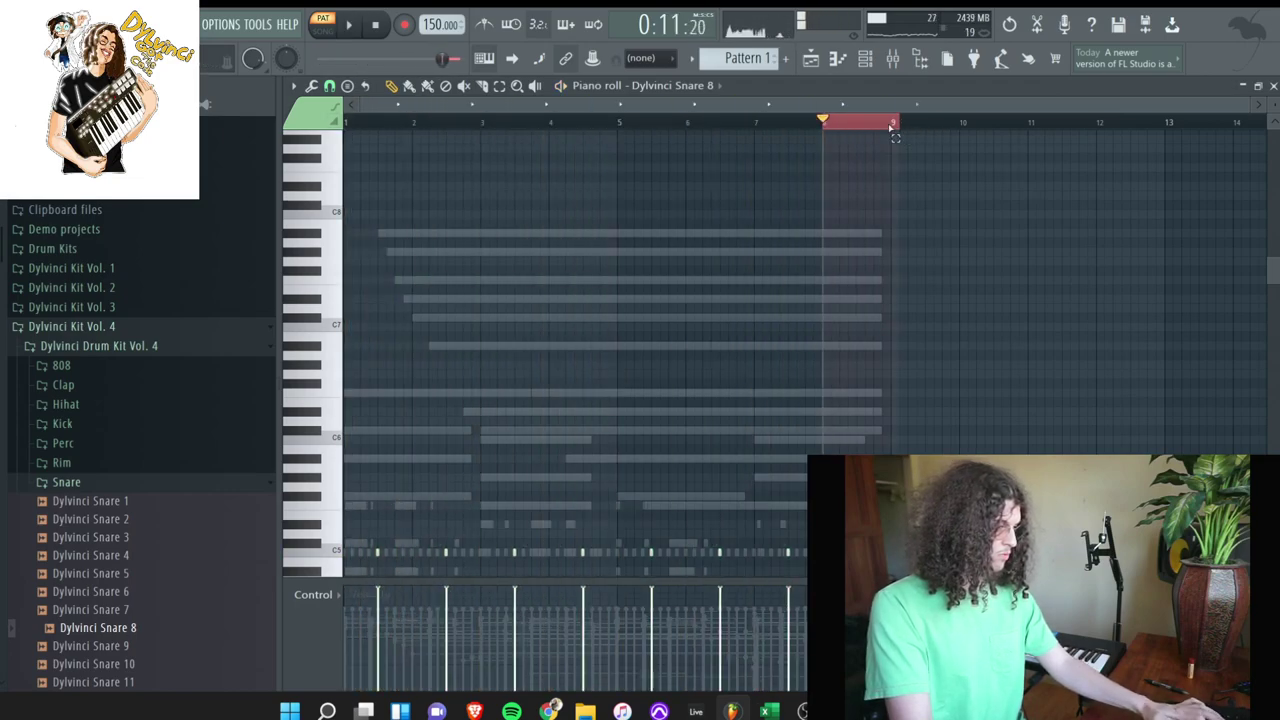
pyautogui.press('space')
pyautogui.press('F6')
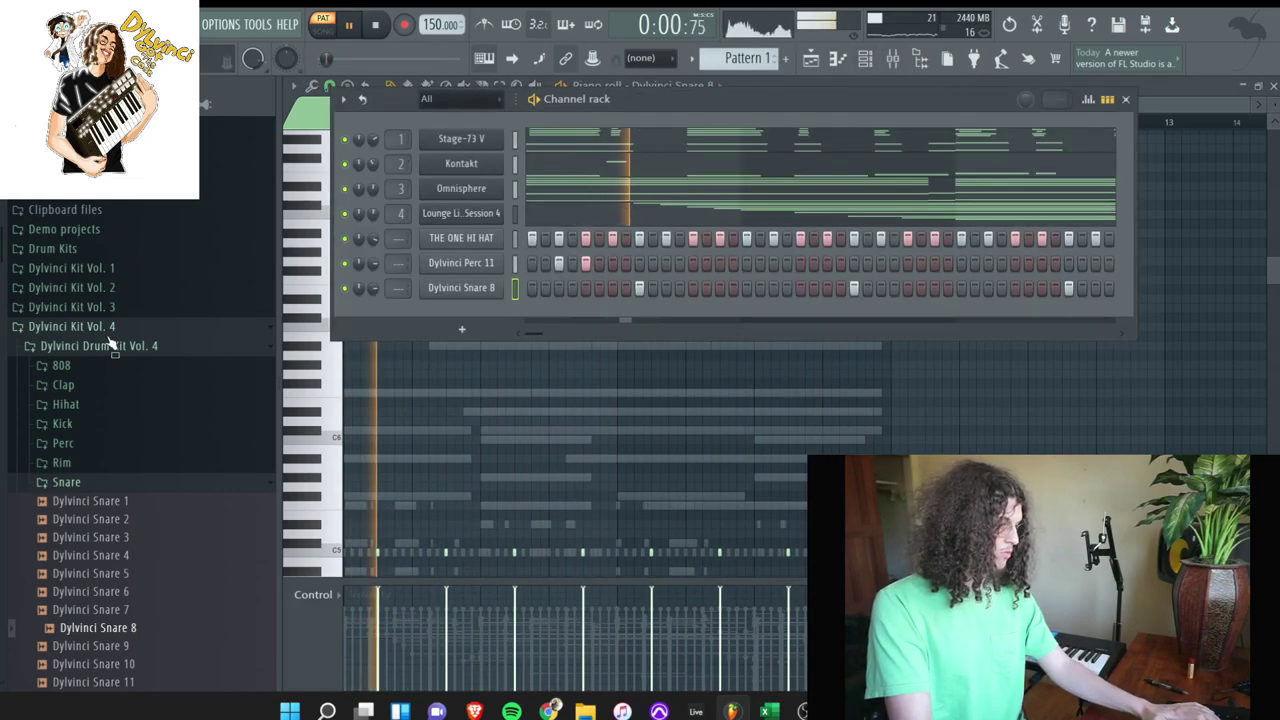
# - Try Dylvinci Hihat 1, 2 and 5 in the hi-hat channel and restore THE ONE HI HAT sample
pyautogui.click(84, 424)
pyautogui.click(66, 404)
pyautogui.moveTo(100, 423); pyautogui.dragTo(465, 240)
pyautogui.moveTo(130, 442); pyautogui.dragTo(484, 242)
pyautogui.moveTo(142, 495); pyautogui.dragTo(476, 236)
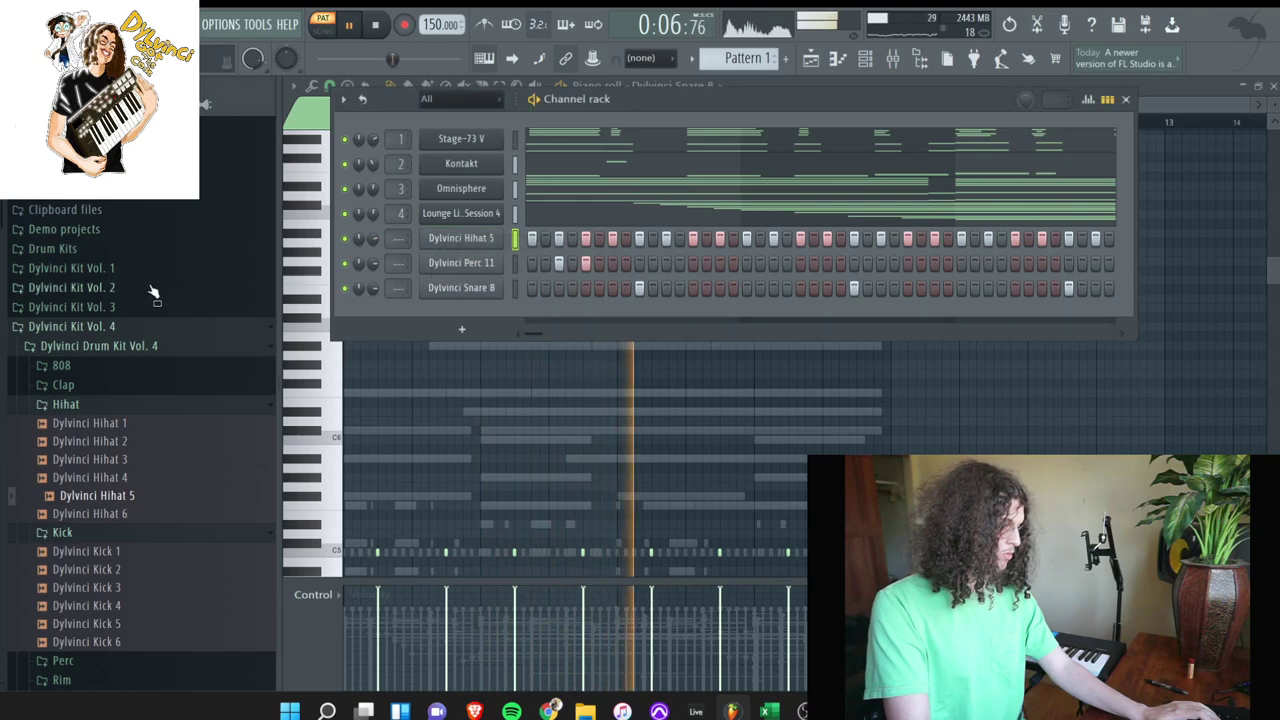
pyautogui.scroll(3, 154, 289)
pyautogui.click(95, 158)
pyautogui.moveTo(92, 238); pyautogui.dragTo(461, 238)
# - Add Dylvinci Kick 4 as a new channel and place kicks on steps 1, 21, 27, 33, 39 and 45
pyautogui.scroll(-2, 184, 434)
pyautogui.scroll(3, 171, 417)
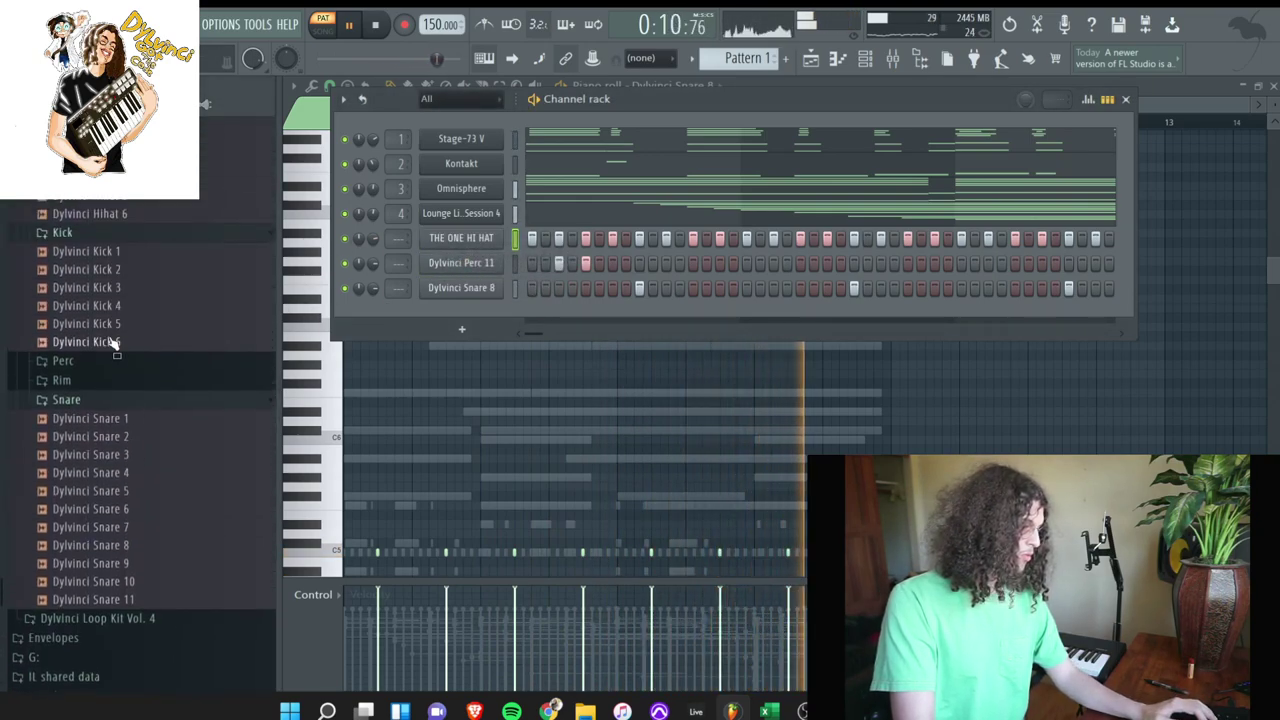
pyautogui.moveTo(120, 324); pyautogui.dragTo(520, 318)
pyautogui.press('space')
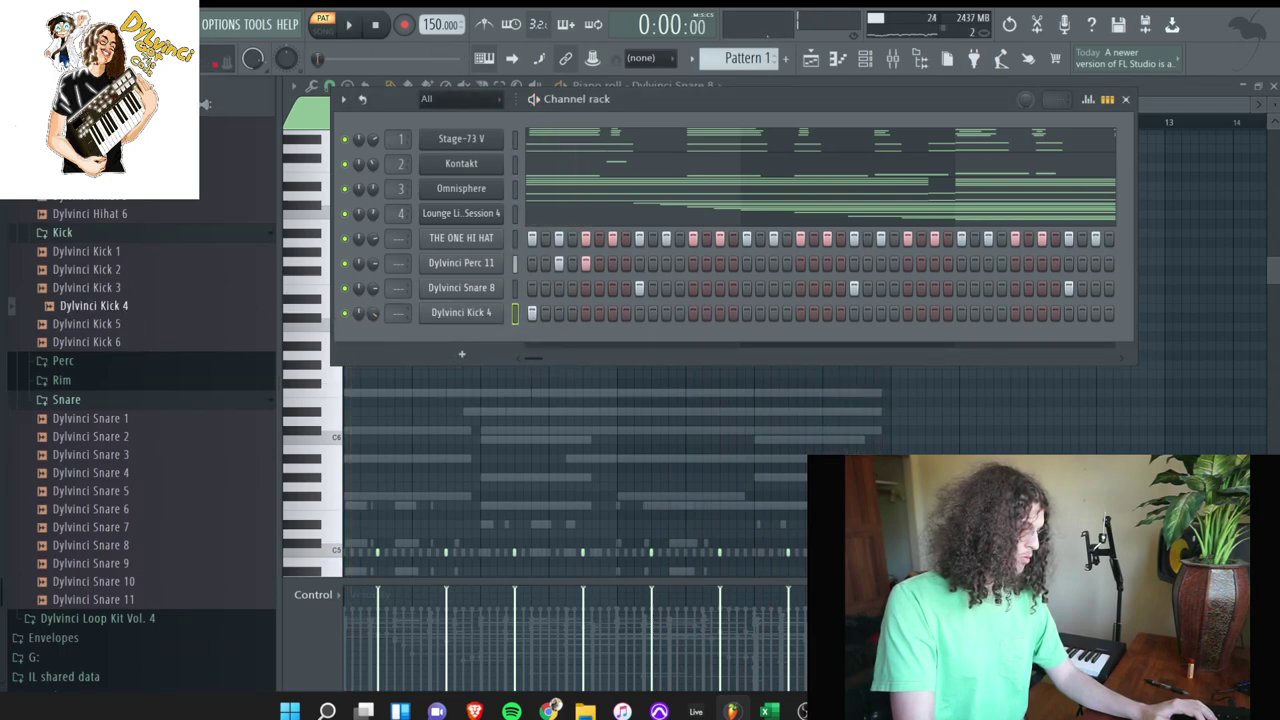
pyautogui.press('space')
pyautogui.click(800, 312)
pyautogui.click(880, 312)
pyautogui.click(961, 312)
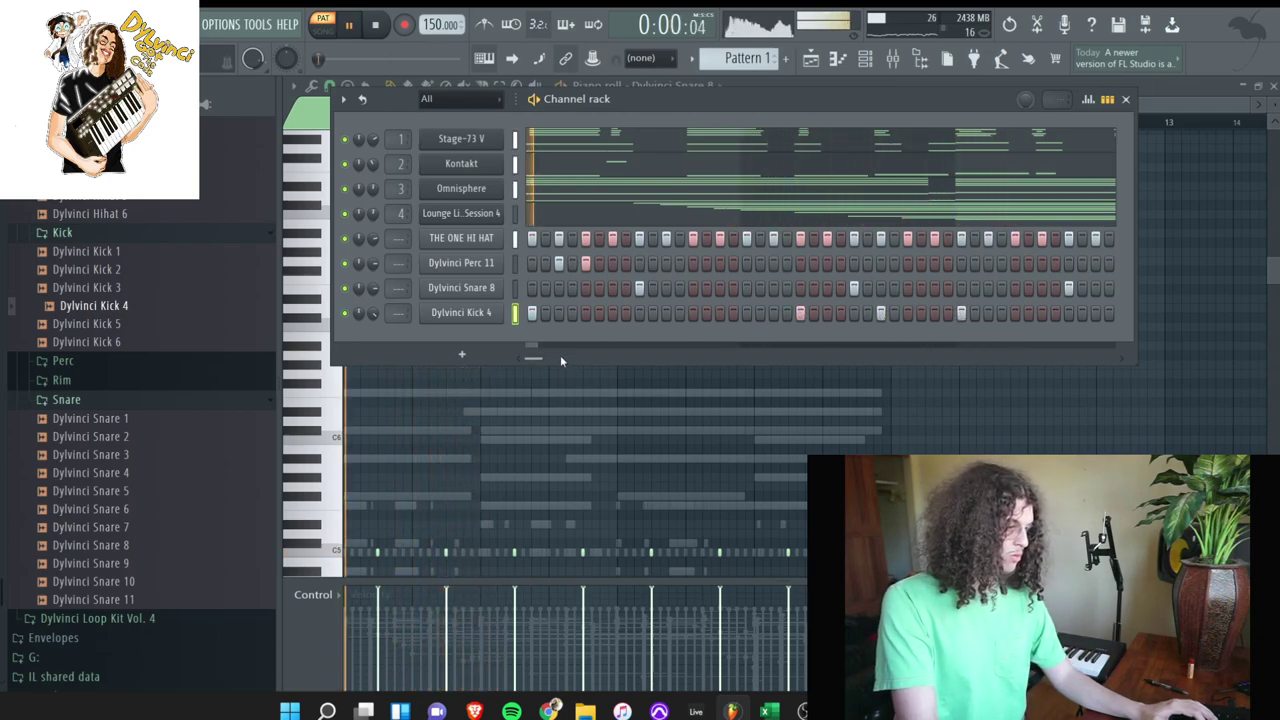
pyautogui.click(563, 357)
pyautogui.click(854, 312)
pyautogui.click(932, 312)
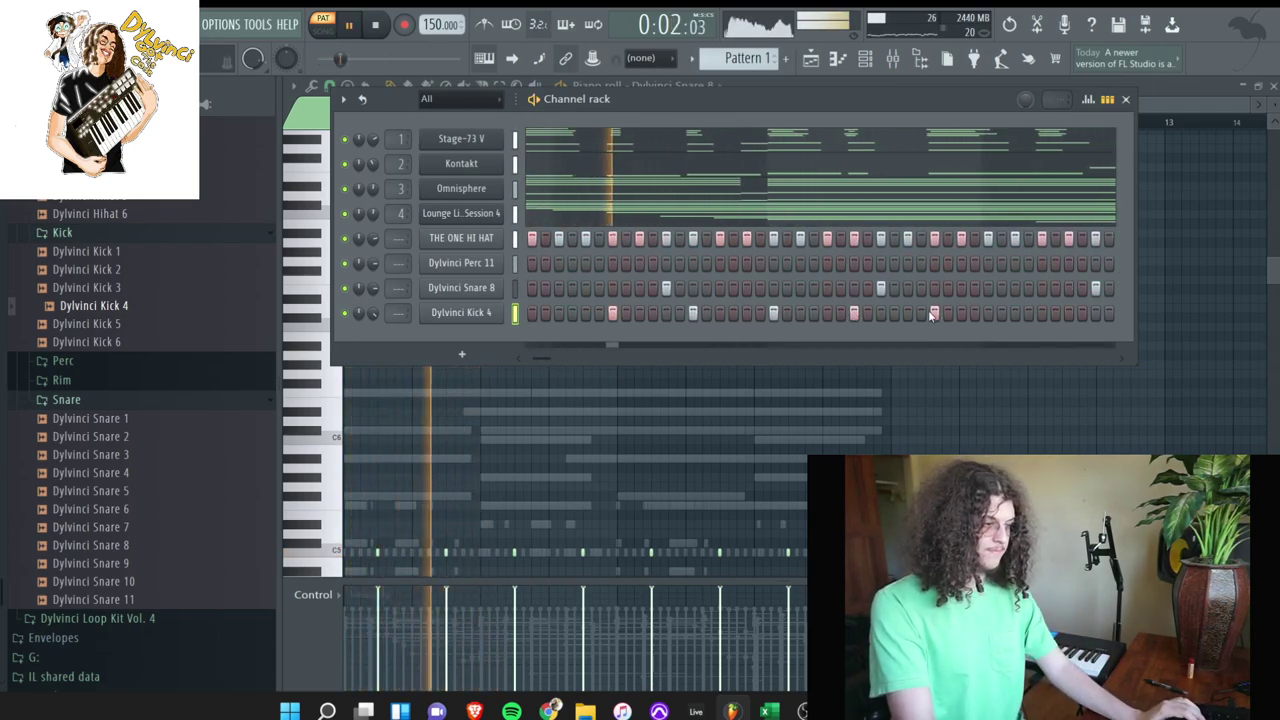
# - Replace the Fruity Limiter on the Master mixer track with Fruity soft clipper
pyautogui.click(894, 59)
pyautogui.moveTo(436, 256); pyautogui.dragTo(585, 256)
pyautogui.click(384, 314)
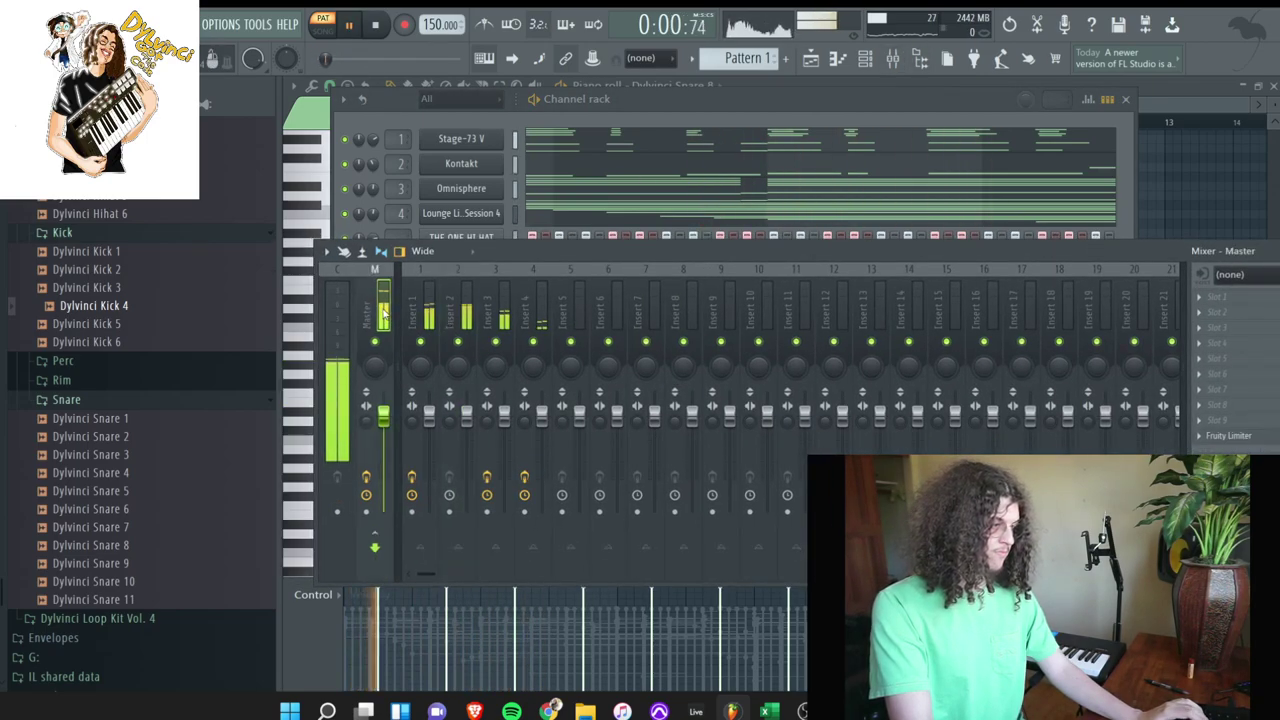
pyautogui.click(1210, 437)
pyautogui.moveTo(1120, 320)
pyautogui.moveTo(851, 94)
pyautogui.click(750, 140)
pyautogui.click(724, 195)
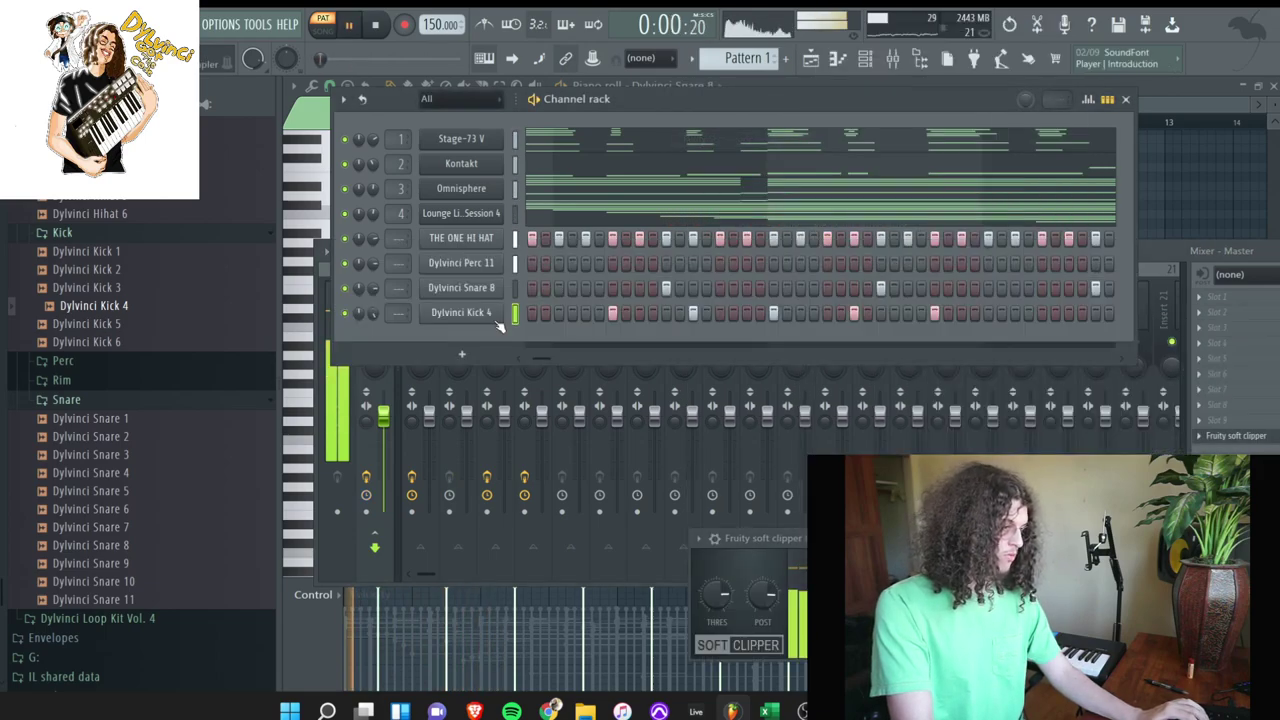
# - Add four more Dylvinci Kick 4 hits in bar 4 and lengthen the last one to the end of the bar
pyautogui.rightClick(502, 306)
pyautogui.click(526, 317)
pyautogui.scroll(-3, 509, 354)
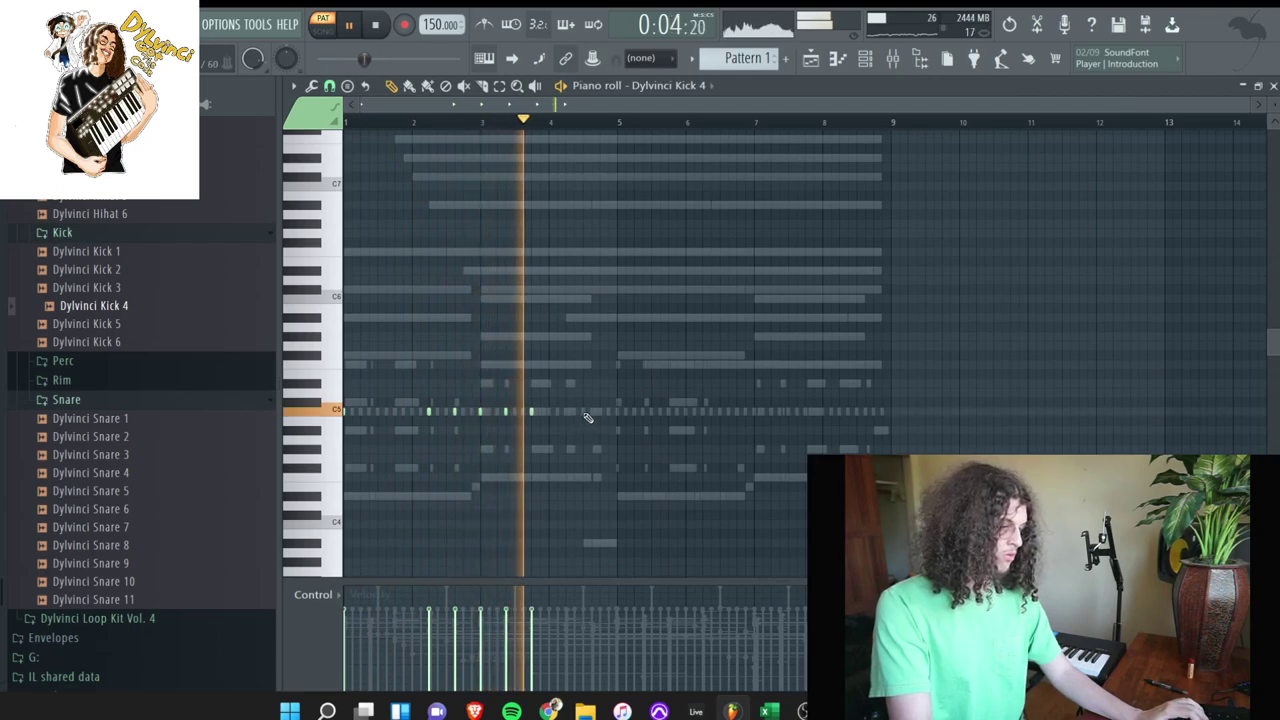
pyautogui.click(568, 411)
pyautogui.click(593, 411)
pyautogui.click(609, 411)
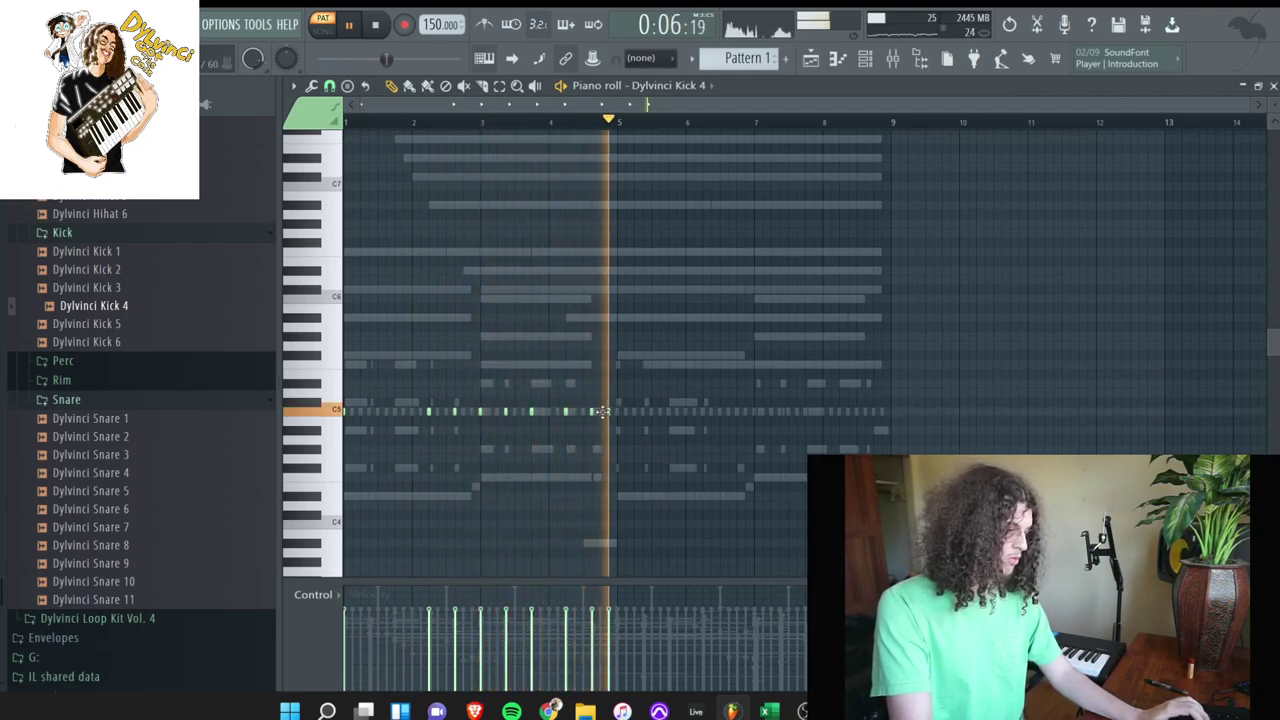
pyautogui.click(602, 411)
pyautogui.moveTo(612, 411); pyautogui.dragTo(619, 411)
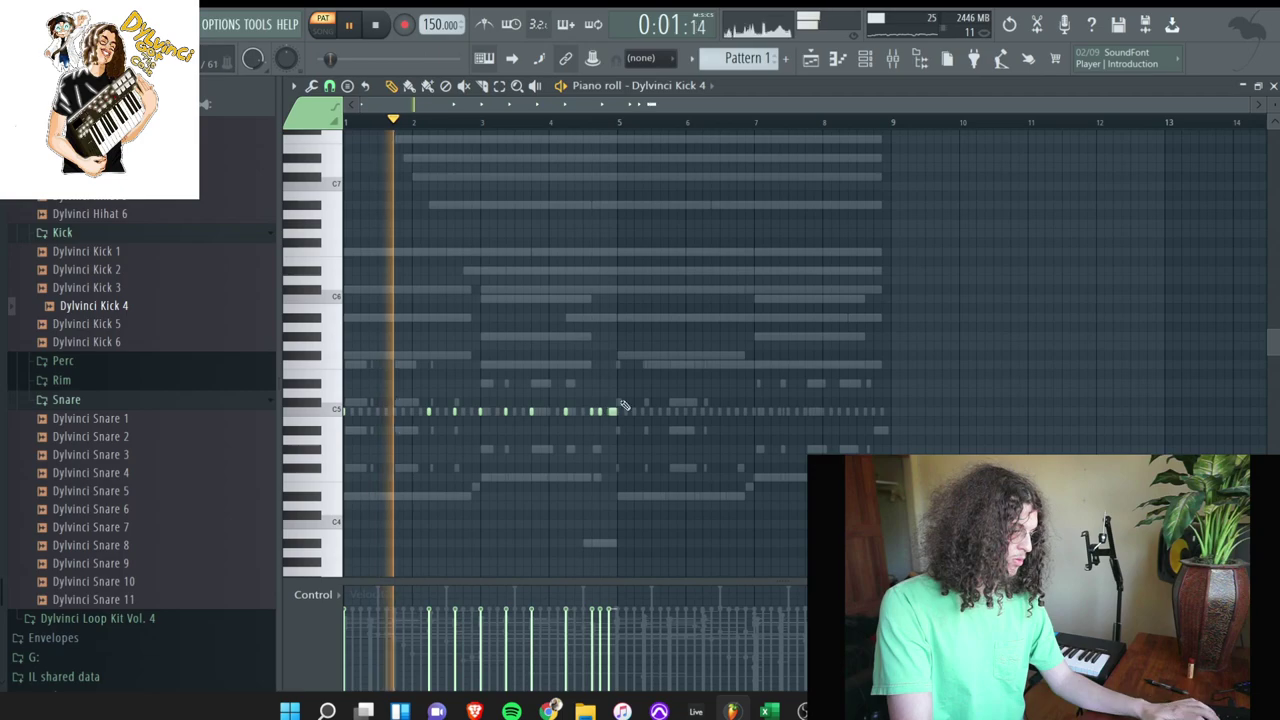
# - Duplicate the four-bar Dylvinci Kick 4 pattern into bars 5 to 8 and close the piano roll
pyautogui.press('space')
pyautogui.hotkey('ctrl', 'b')
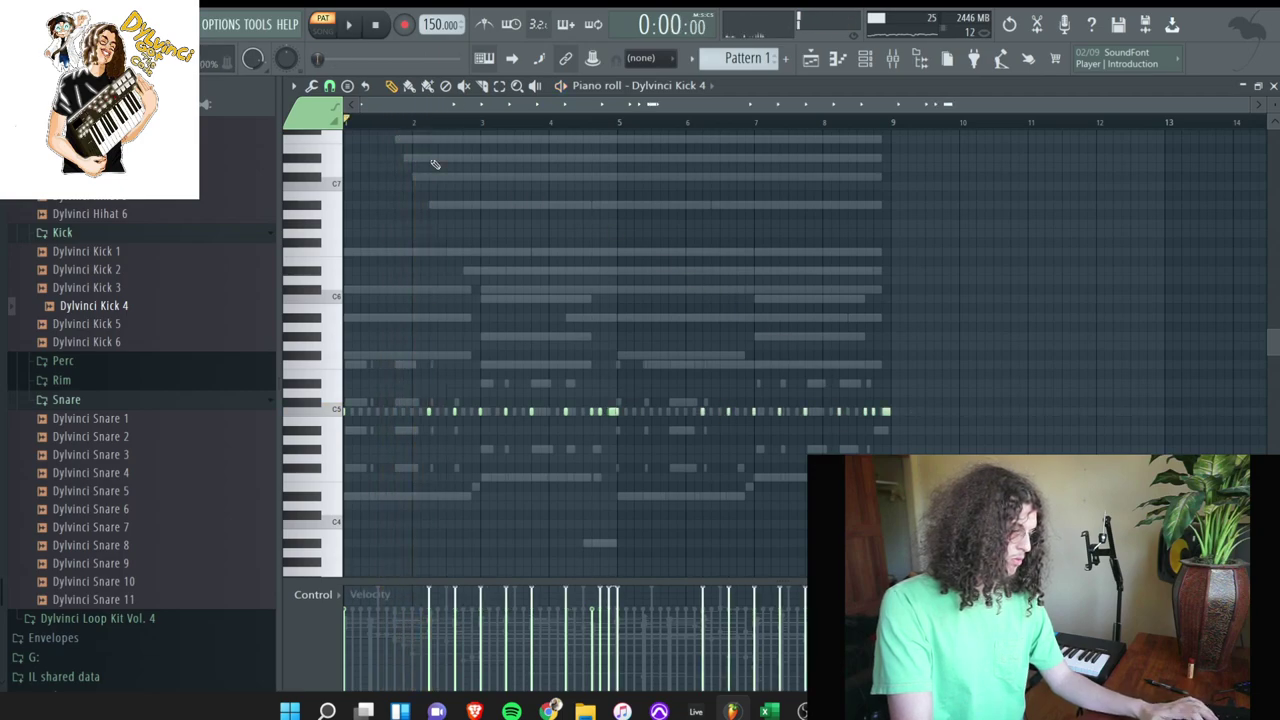
pyautogui.press('Escape')
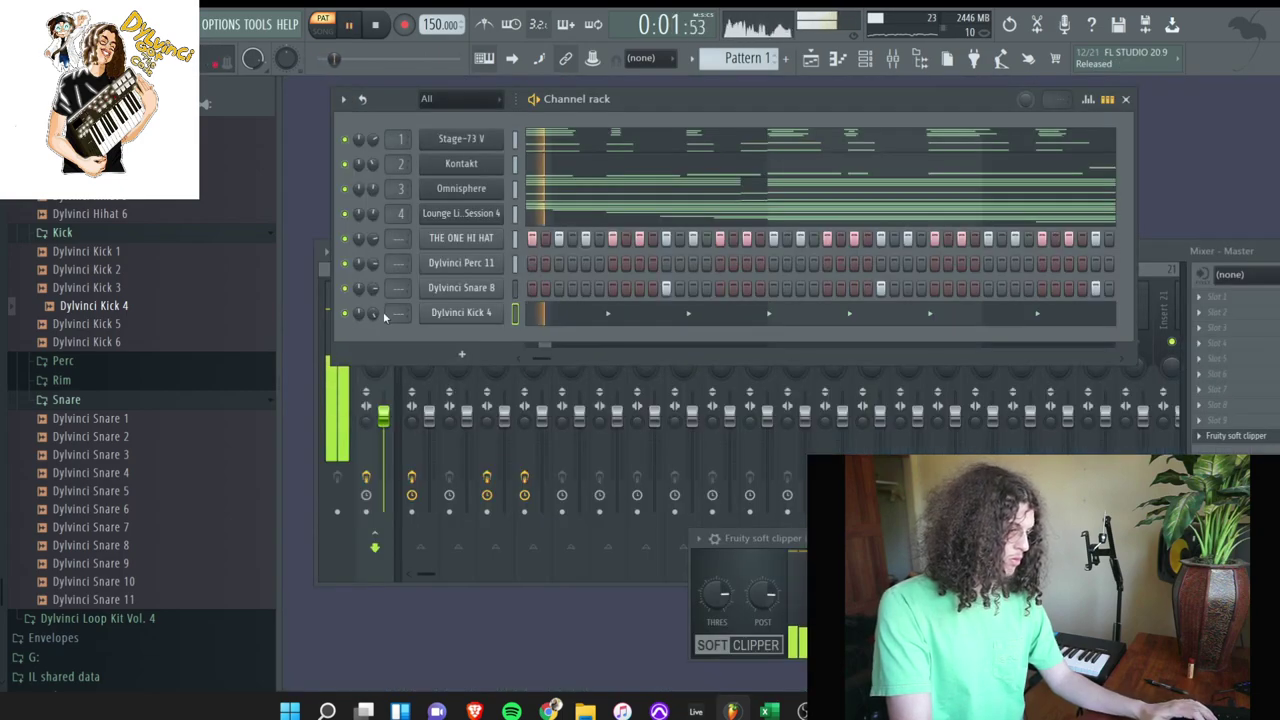
# - Normalize THE ONE HI HAT sample, add short in and out fades, and adjust its volume and pitch
pyautogui.click(461, 237)
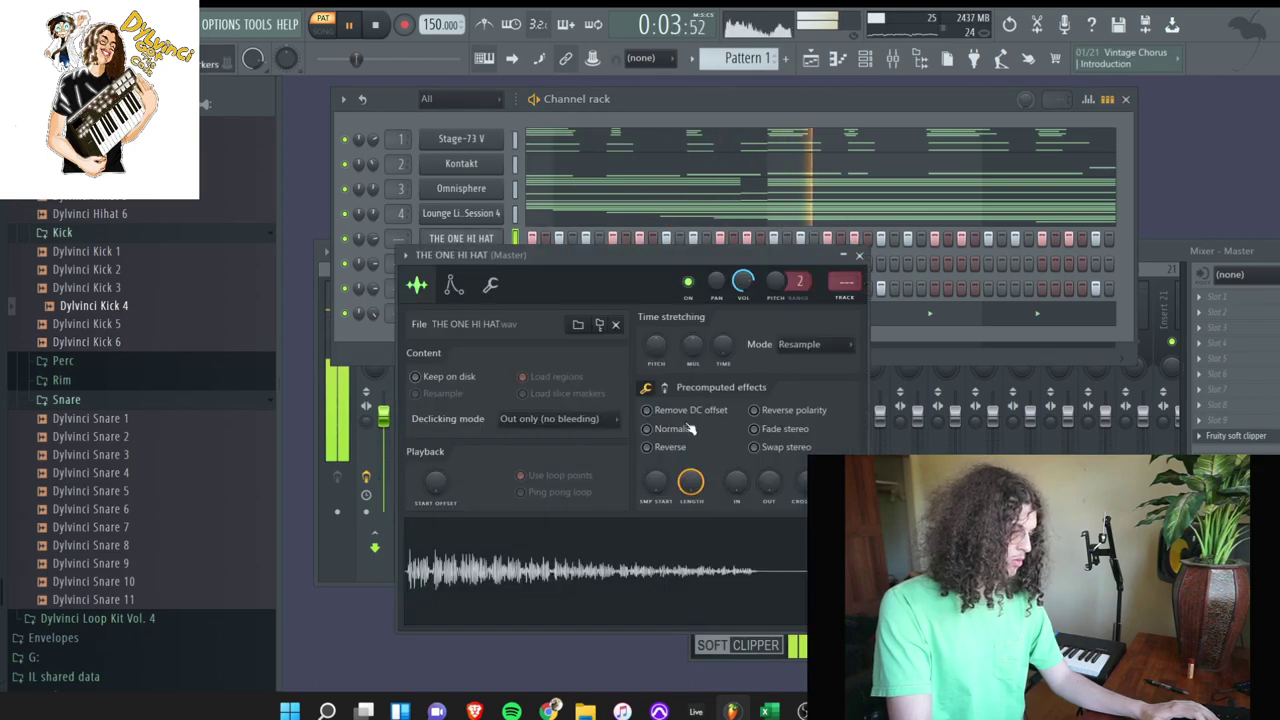
pyautogui.click(647, 428)
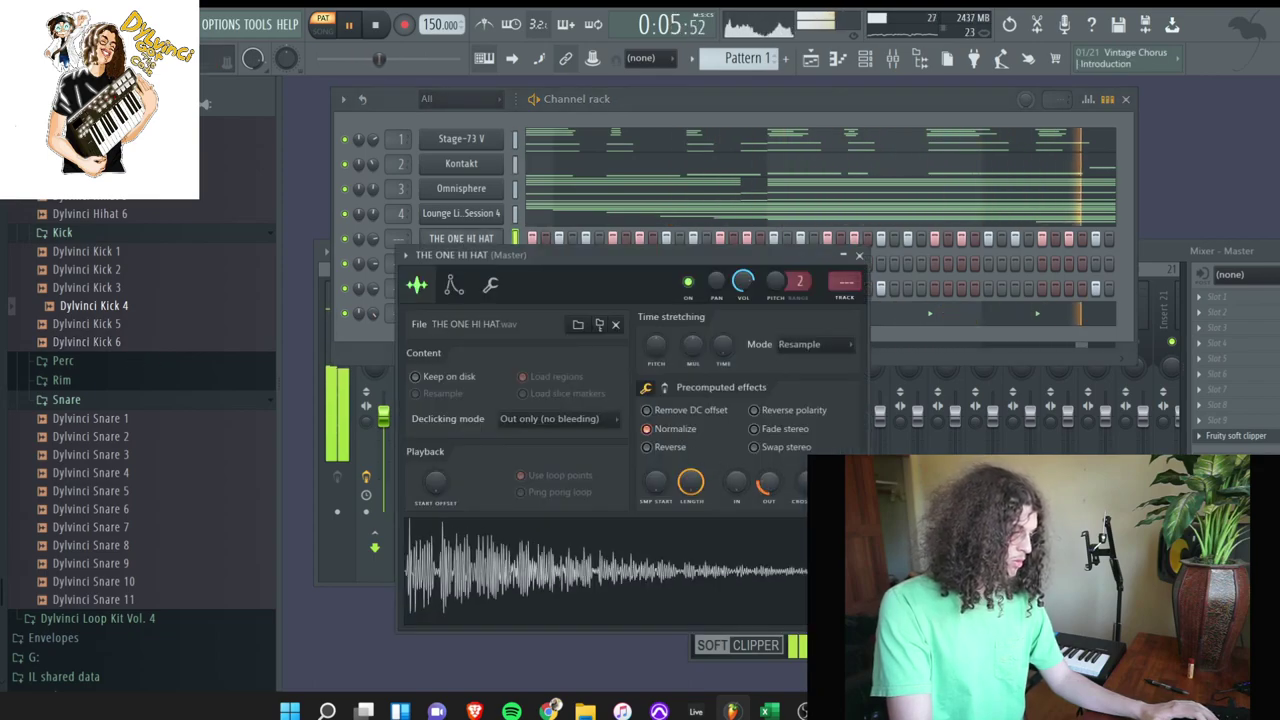
pyautogui.moveTo(736, 482)
pyautogui.mouseDown()
pyautogui.moveTo(736, 445)
pyautogui.moveTo(736, 491)
pyautogui.mouseUp()
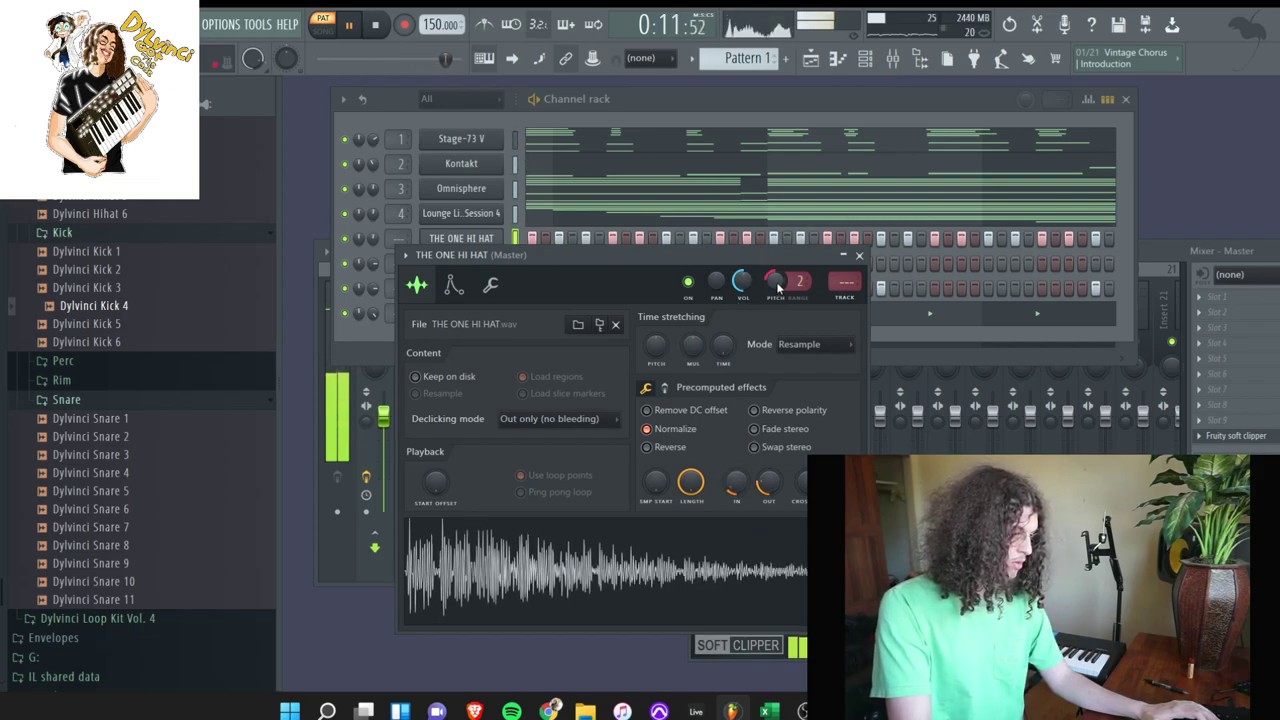
pyautogui.click(650, 102)
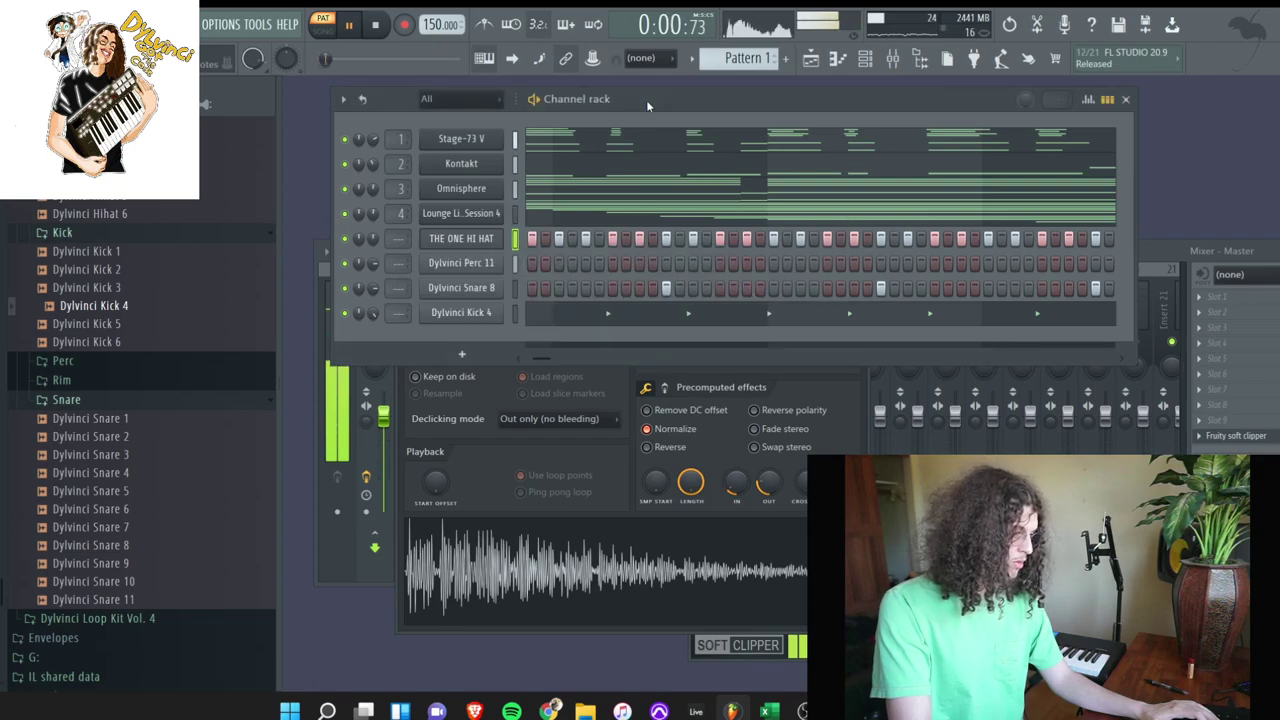
# - Audition the kit's Perc samples and add Dylvinci Perc 8 as a new channel with hits in the first two bars
pyautogui.click(122, 363)
pyautogui.click(116, 417)
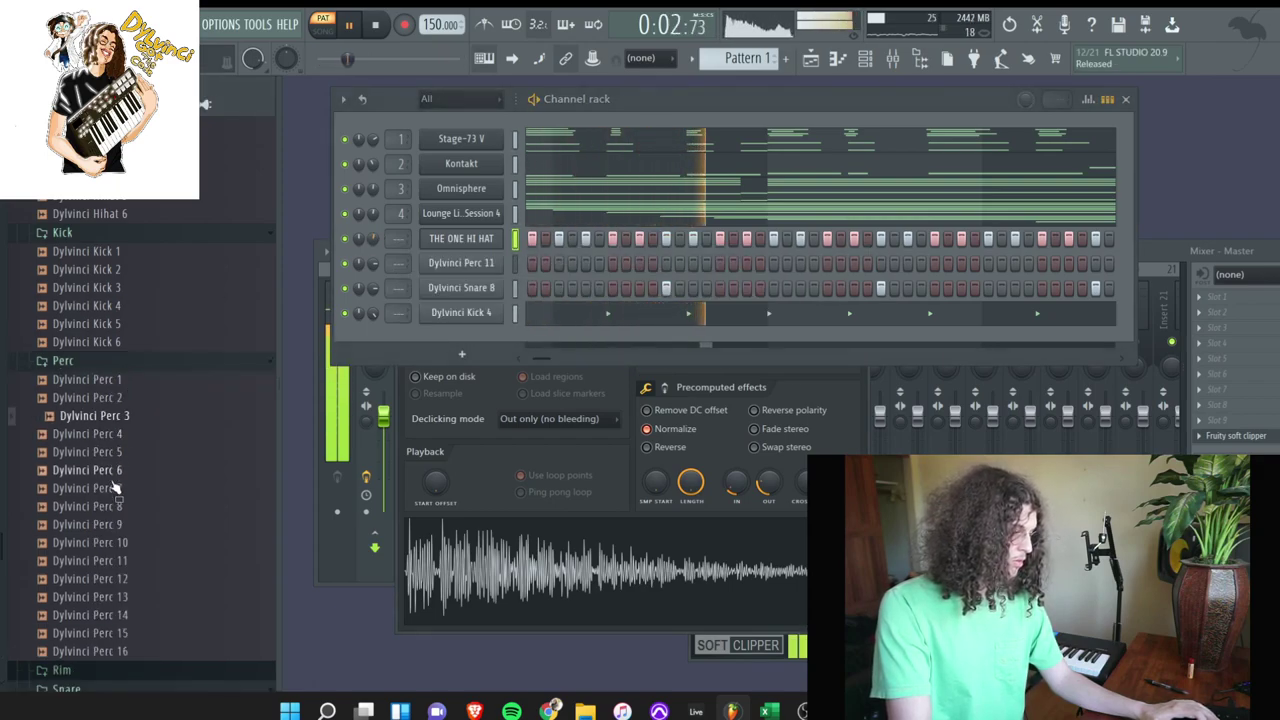
pyautogui.click(114, 473)
pyautogui.click(120, 509)
pyautogui.click(123, 492)
pyautogui.click(118, 525)
pyautogui.moveTo(95, 506); pyautogui.dragTo(540, 368)
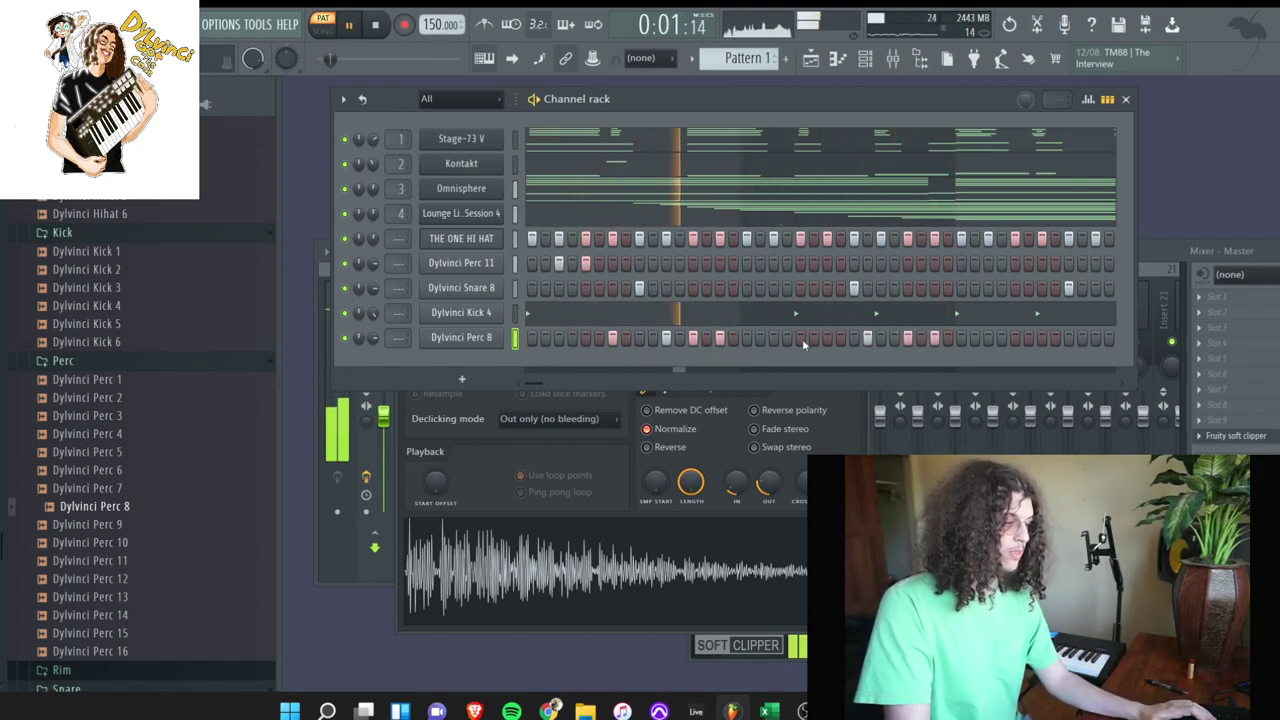
# - Duplicate the Dylvinci Perc 8 hits of bars 1 and 2 into bars 3 and 4 and delete one copied hit
pyautogui.rightClick(500, 336)
pyautogui.click(540, 338)
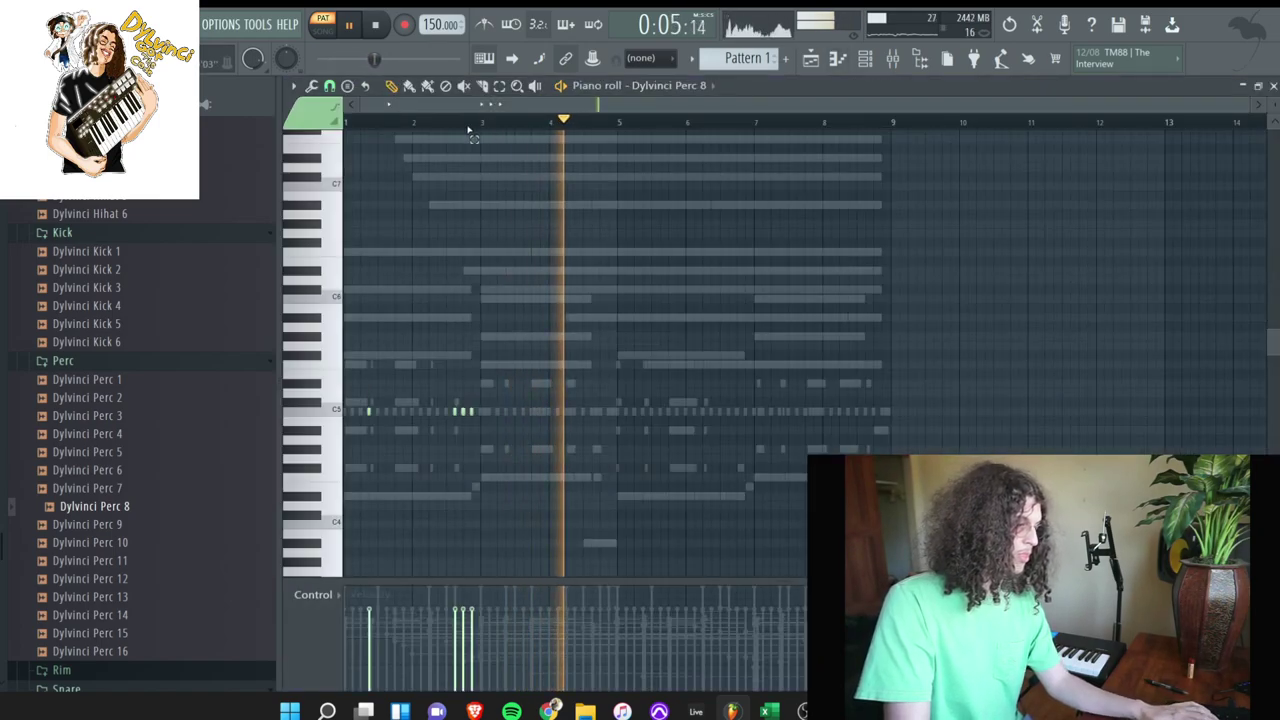
pyautogui.moveTo(481, 128); pyautogui.dragTo(346, 128)
pyautogui.hotkey('ctrl', 'b')
pyautogui.rightClick(591, 412)
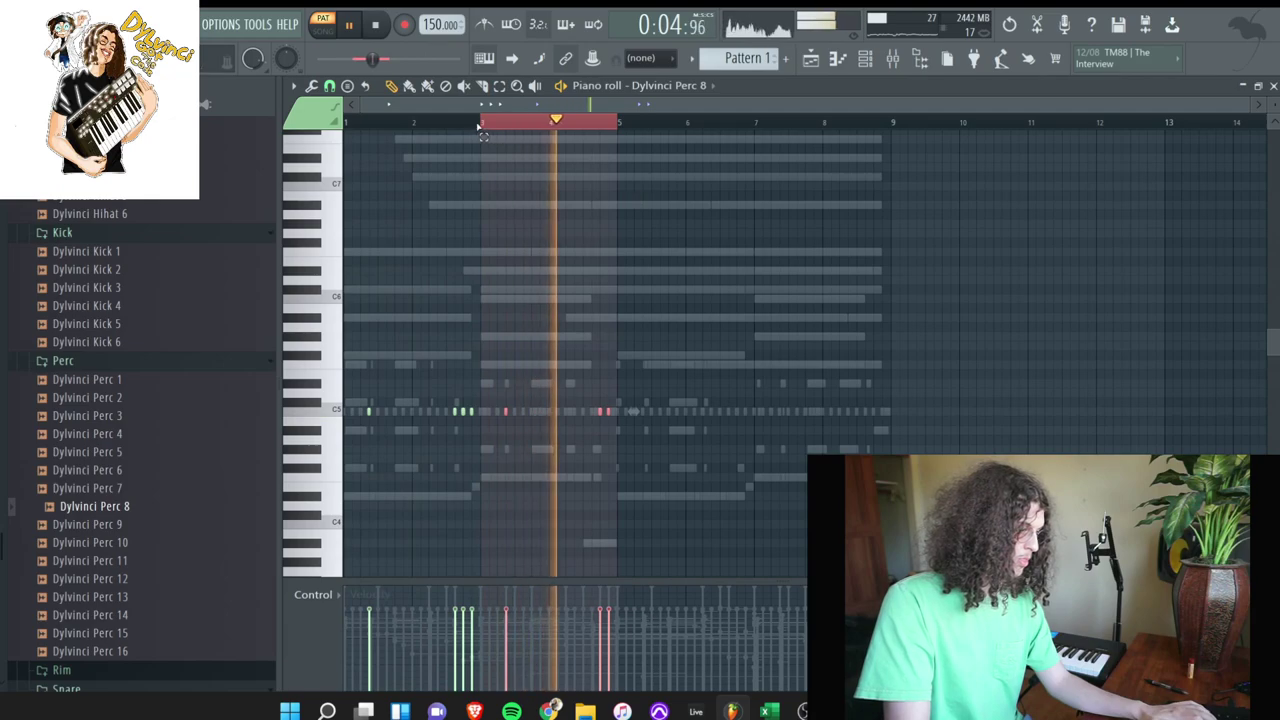
# - Duplicate the four-bar Dylvinci Perc 8 pattern into bars 5 to 8 and close the piano roll
pyautogui.moveTo(483, 122); pyautogui.dragTo(345, 122)
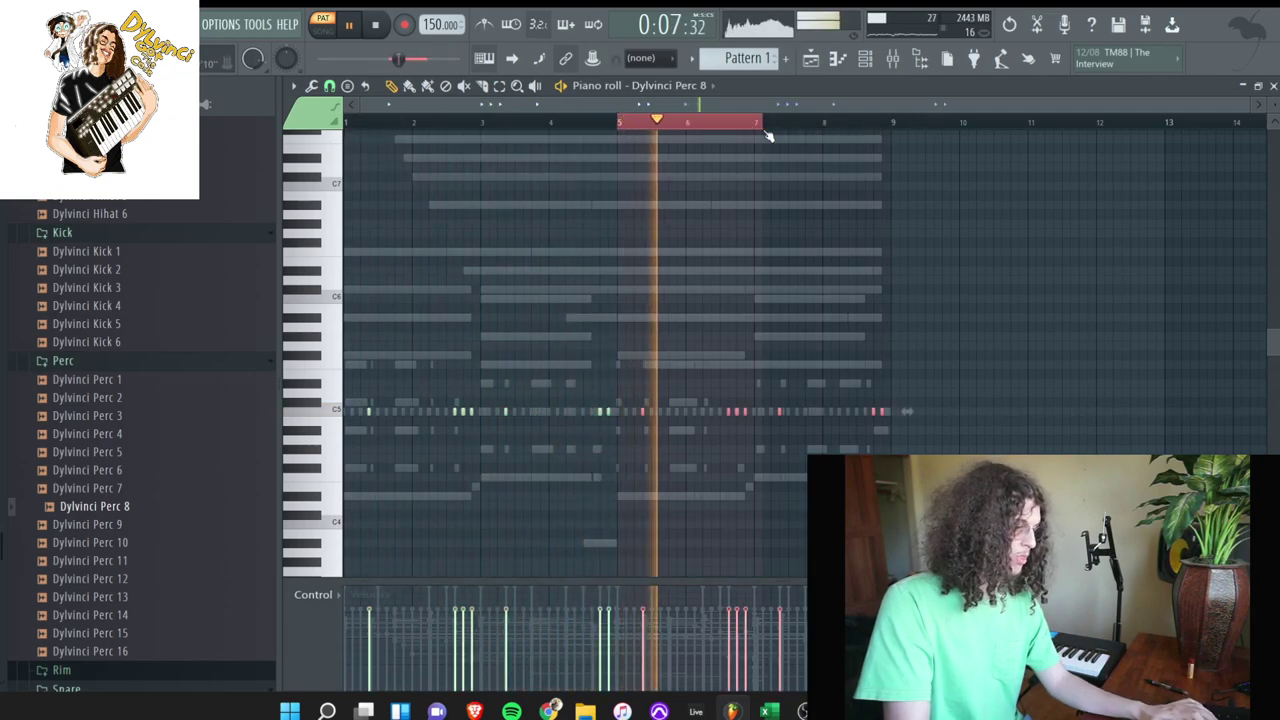
pyautogui.click(628, 123)
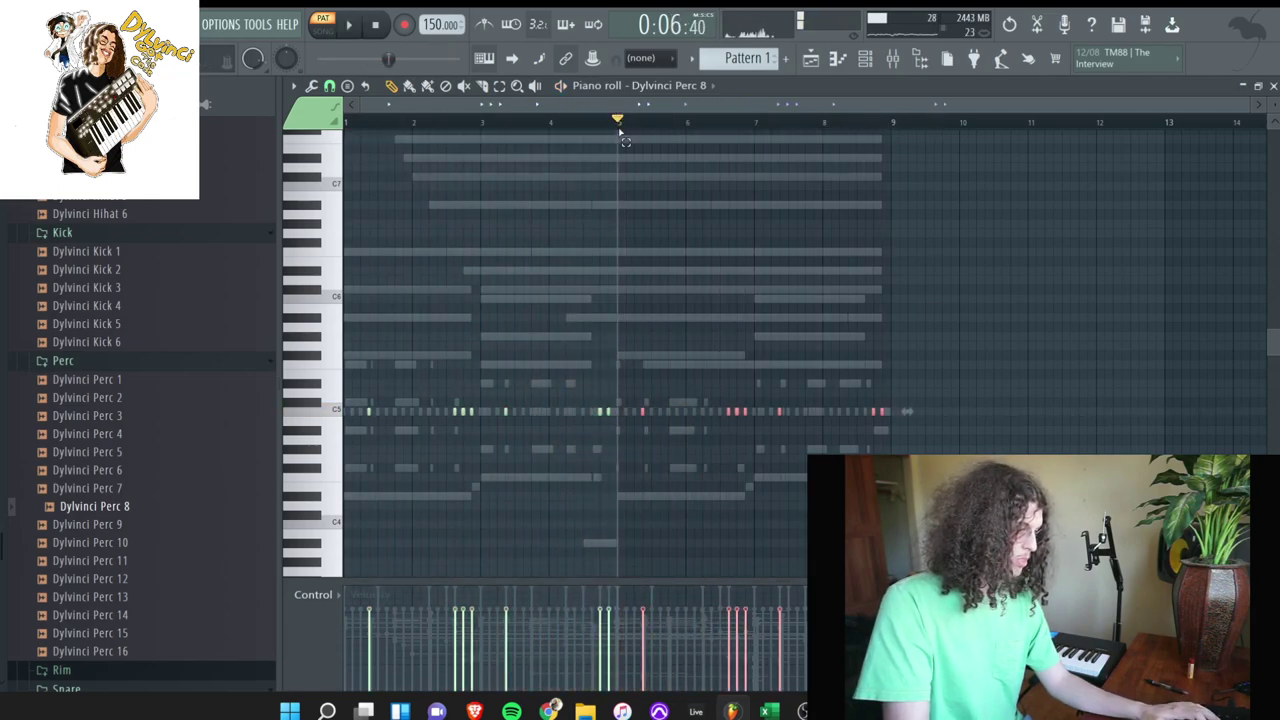
pyautogui.press('F7')
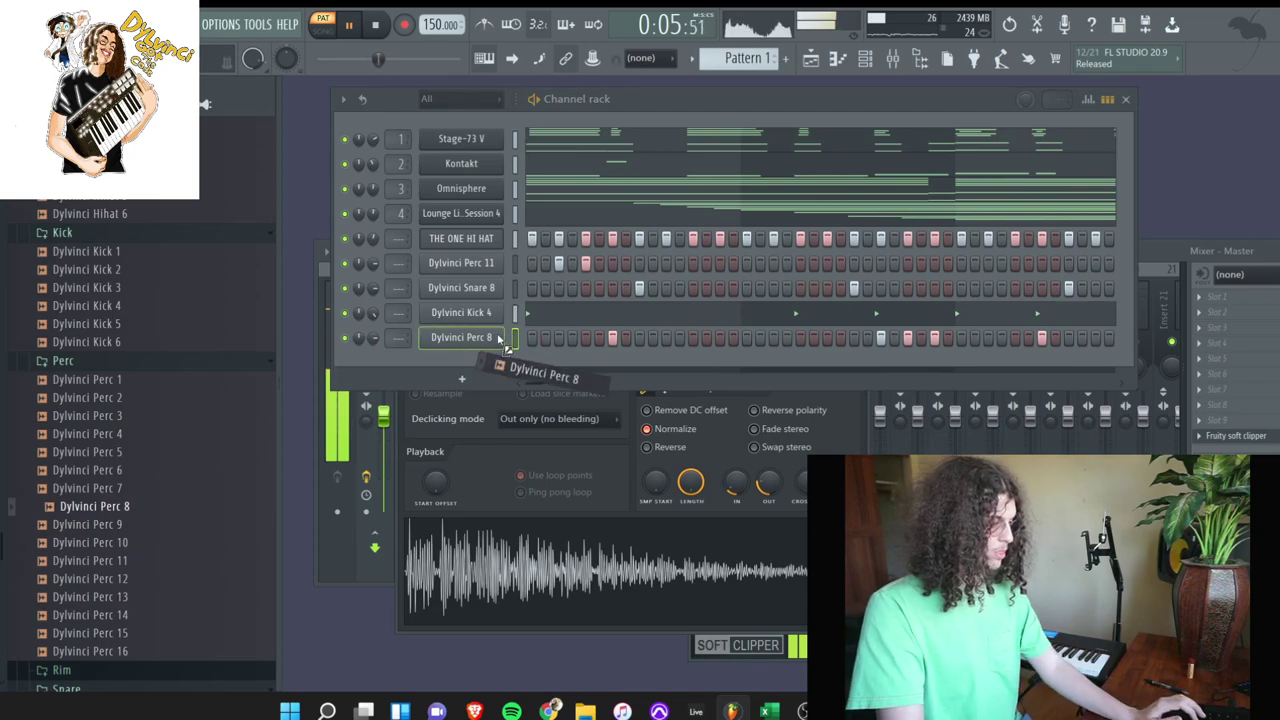
# - Reset the panning of the Dylvinci Perc 8 channel
pyautogui.rightClick(362, 339)
pyautogui.click(382, 347)
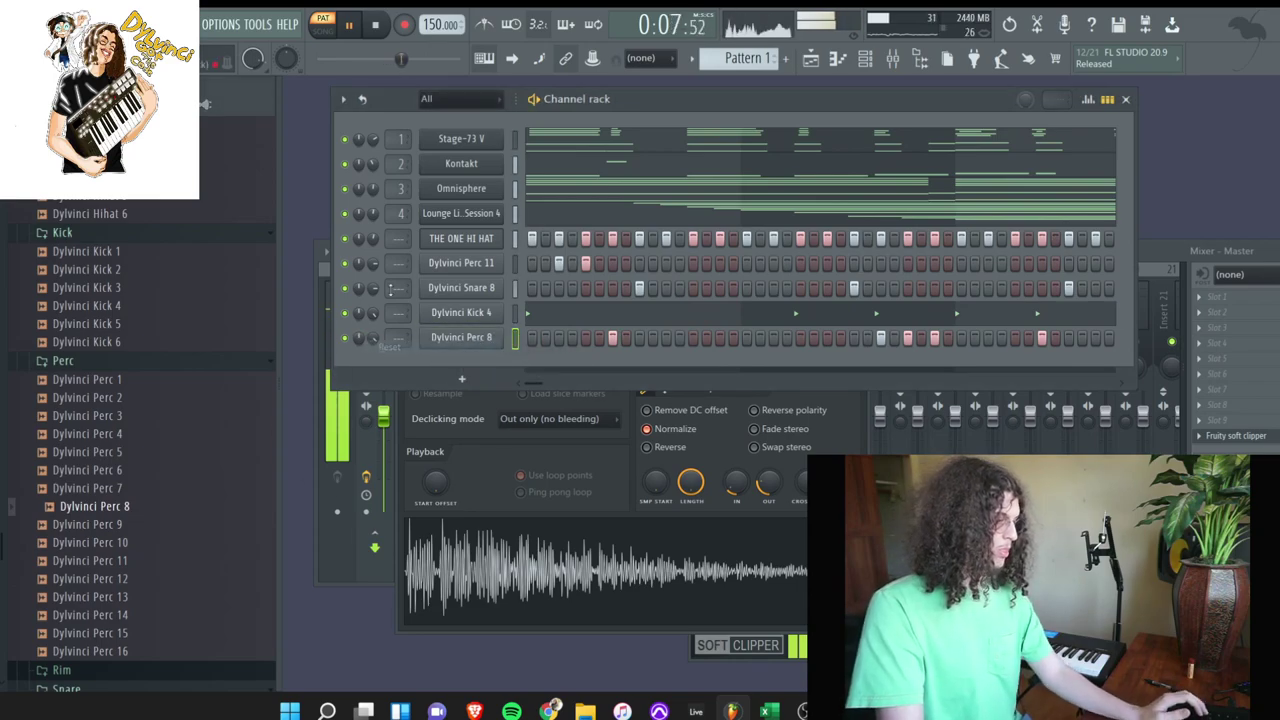
pyautogui.click(514, 711)
pyautogui.click(514, 711)
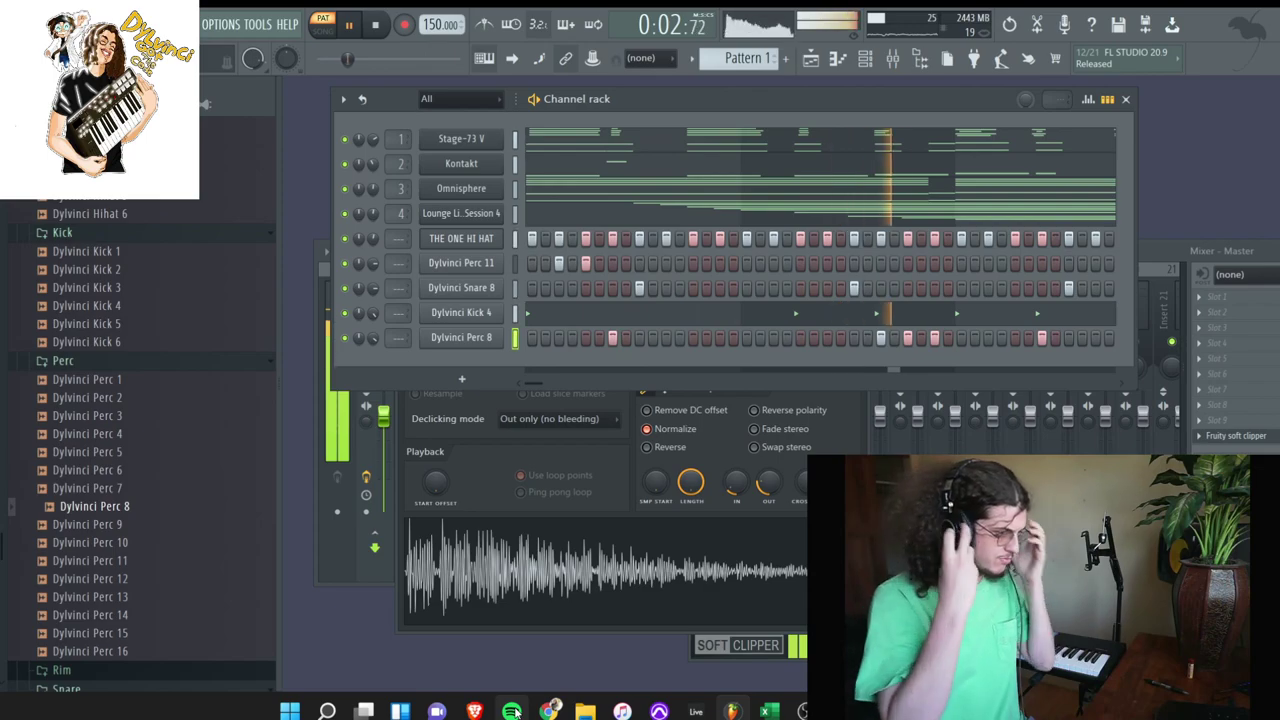
# - Switch the channel rack from step buttons to note previews and close the THE ONE HI HAT channel settings
pyautogui.click(1106, 101)
pyautogui.moveTo(1214, 250); pyautogui.dragTo(721, 364)
pyautogui.click(871, 367)
pyautogui.click(844, 405)
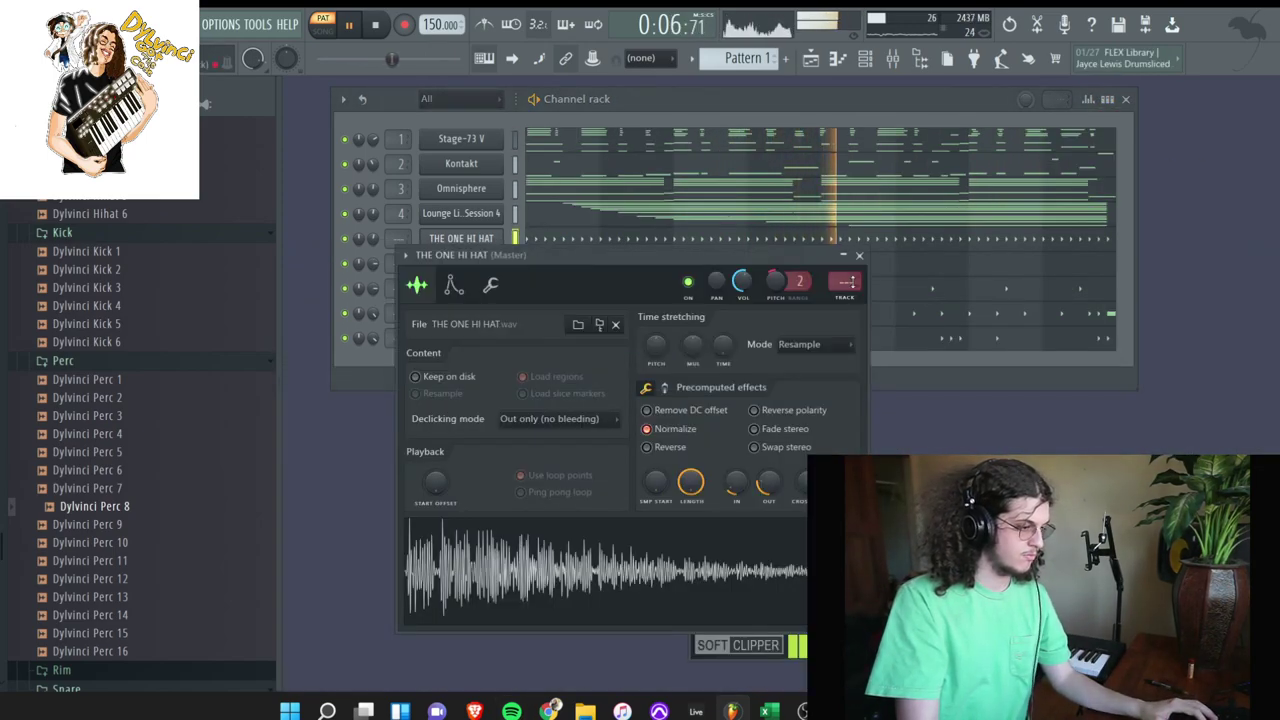
pyautogui.click(857, 257)
pyautogui.press('Escape')
# - Solo the Stage-73 V channel and open its notes in the piano roll
pyautogui.rightClick(347, 141)
pyautogui.press('space')
pyautogui.click(612, 141)
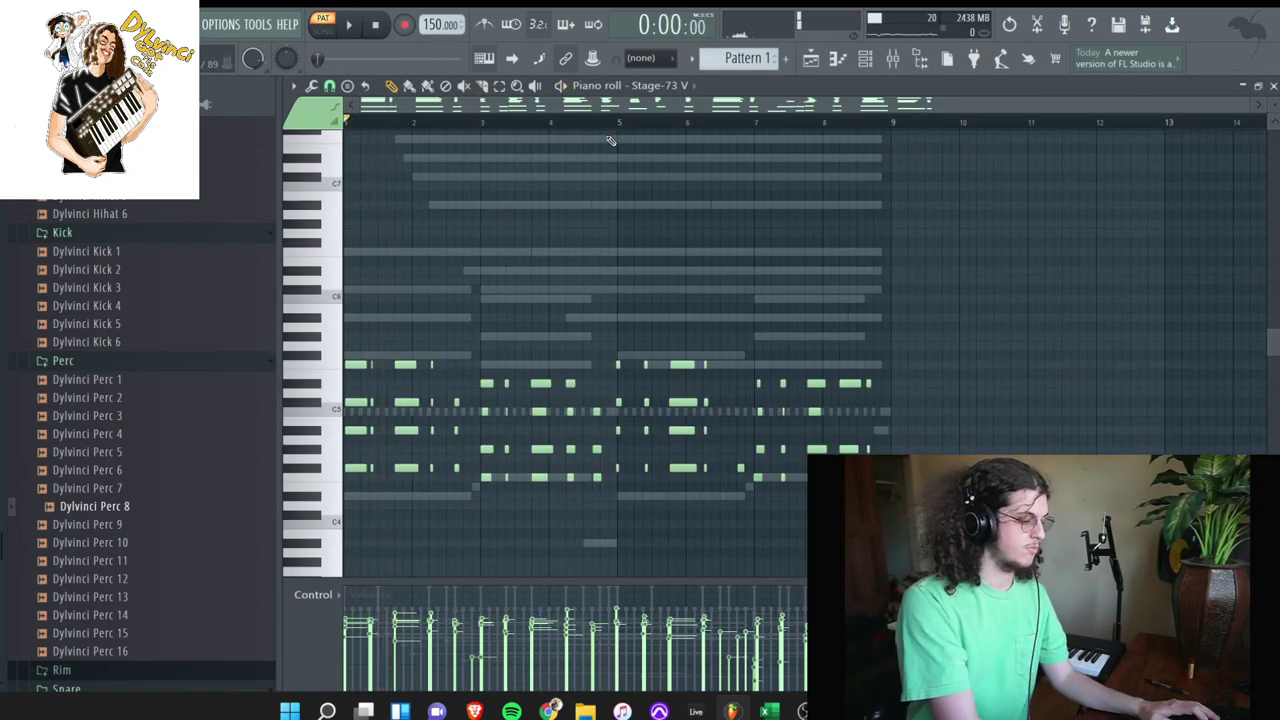
# - Try the Stage-73 V part an octave higher and compare it with the original octave during playback
pyautogui.hotkey('ctrl', 'Up')
pyautogui.press('space')
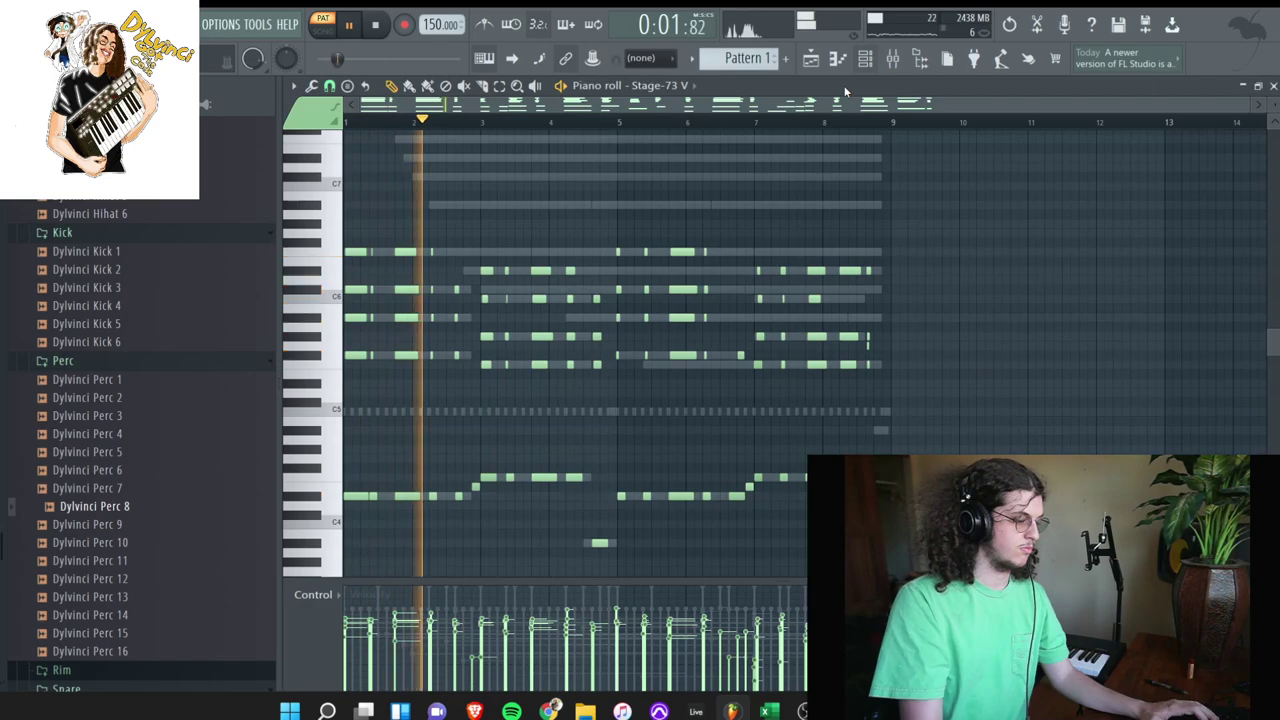
pyautogui.hotkey('ctrl', 'Down')
pyautogui.scroll(-2, 600, 300)
pyautogui.keyDown('ctrl'); pyautogui.moveTo(347, 225); pyautogui.dragTo(897, 364); pyautogui.keyUp('ctrl')
pyautogui.scroll(1, 897, 364)
pyautogui.press('space')
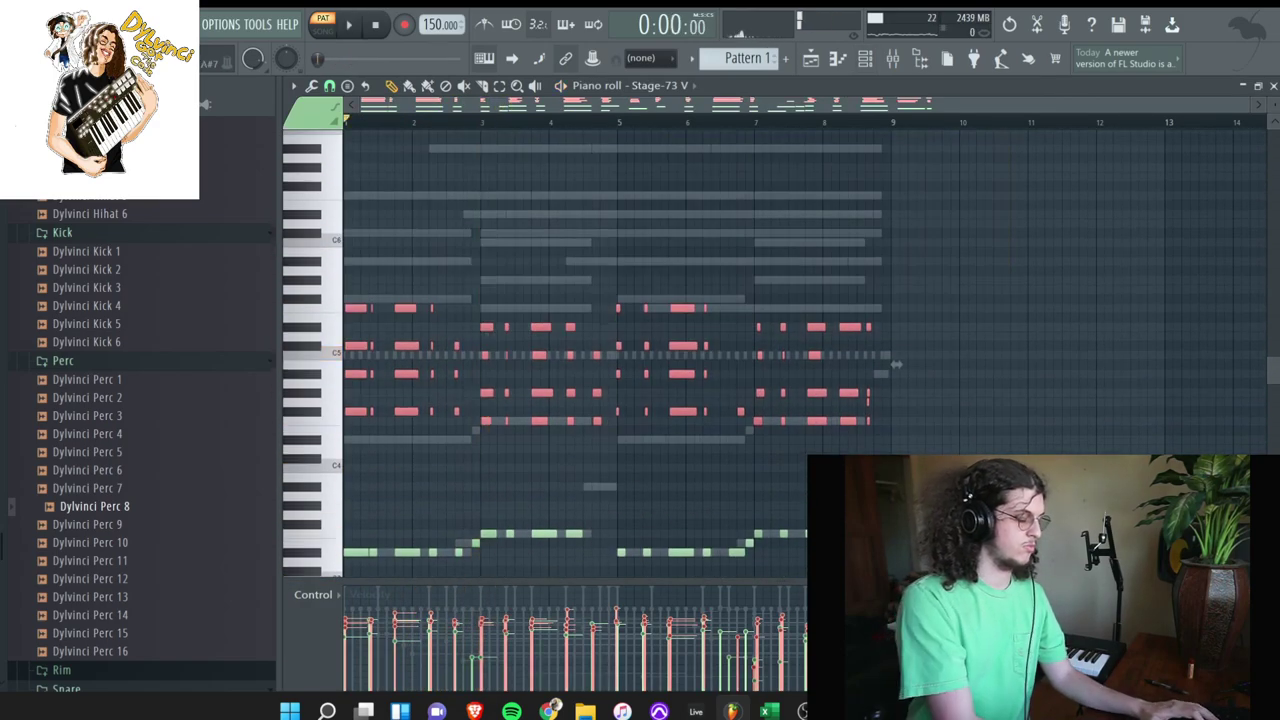
pyautogui.keyDown('ctrl'); pyautogui.click(463, 205); pyautogui.keyUp('ctrl')
pyautogui.hotkey('ctrl', 'Up')
pyautogui.press('space')
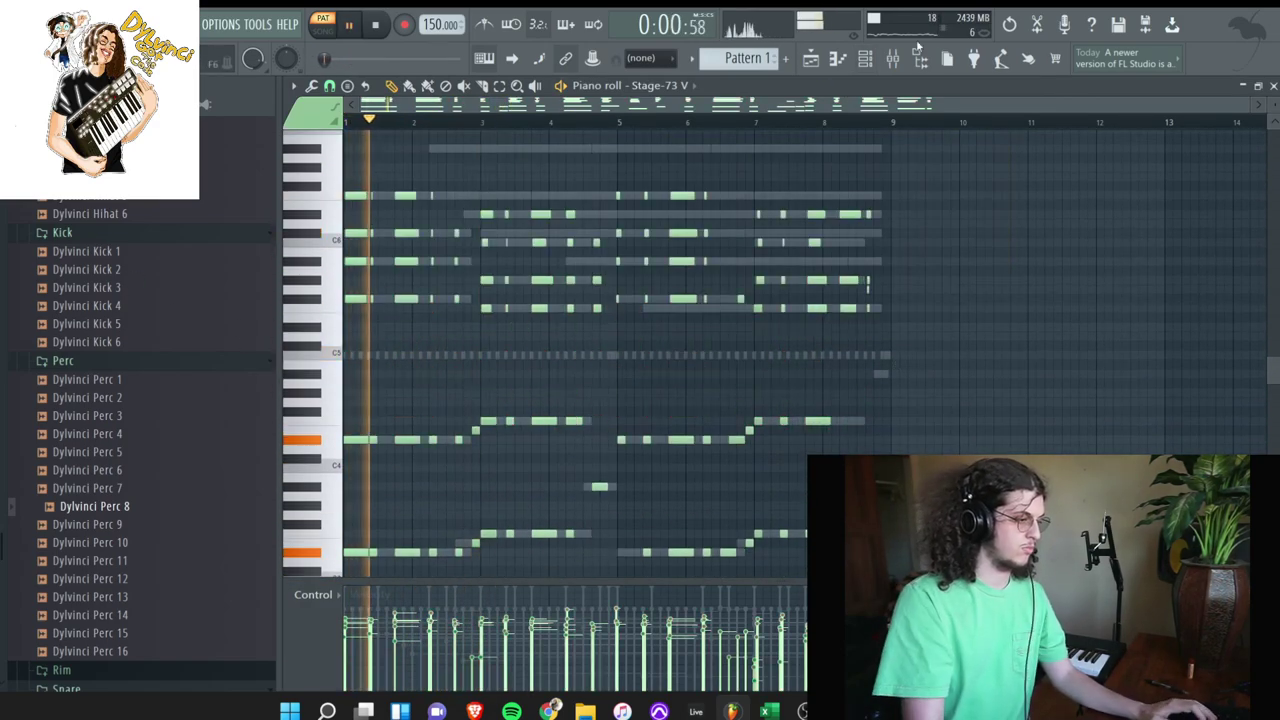
# - Add ValhallaVintageVerb to mixer Insert 1 after the existing effects and set its mix to 10%
pyautogui.press('F9')
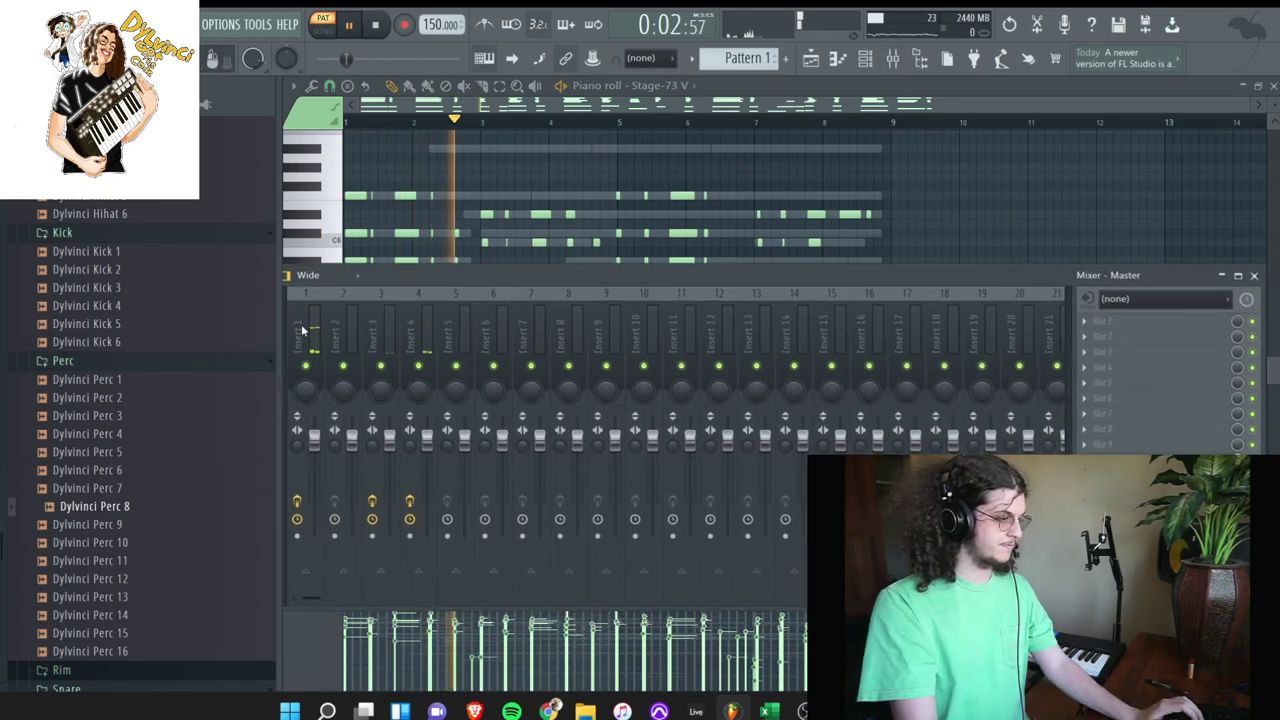
pyautogui.moveTo(388, 277); pyautogui.dragTo(529, 262)
pyautogui.click(382, 317)
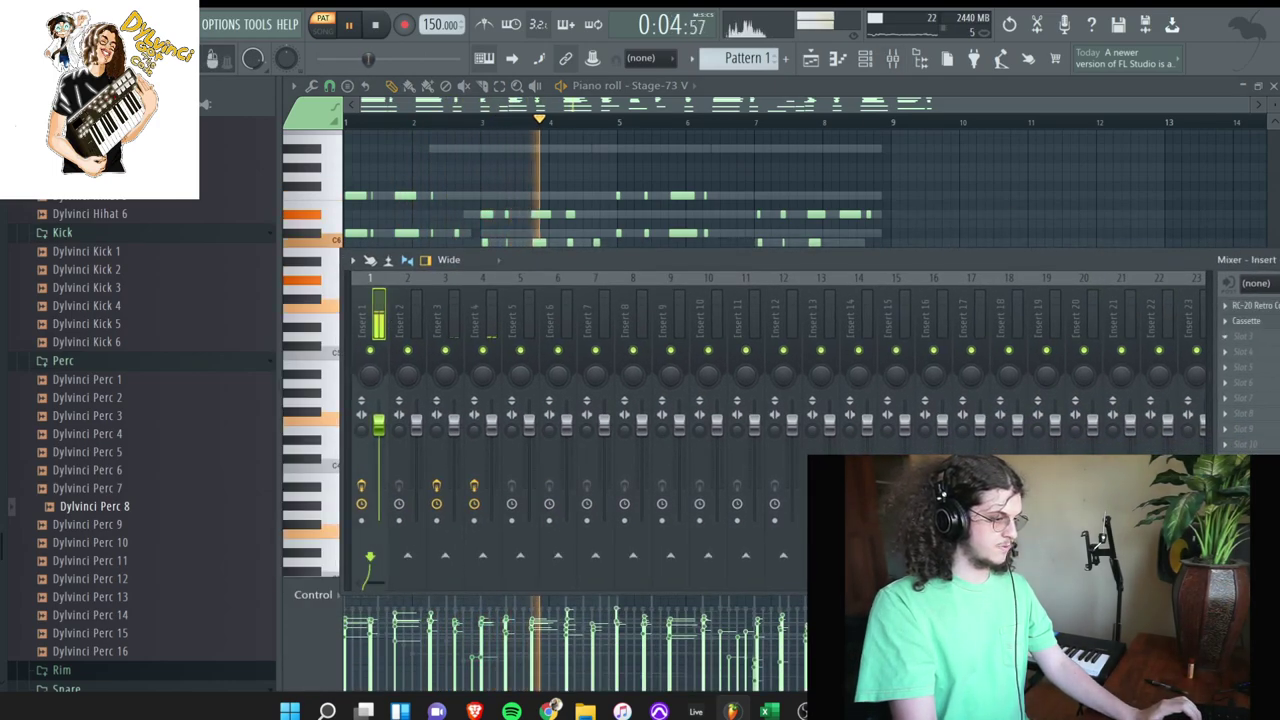
pyautogui.click(1225, 336)
pyautogui.moveTo(845, 109)
pyautogui.click(745, 598)
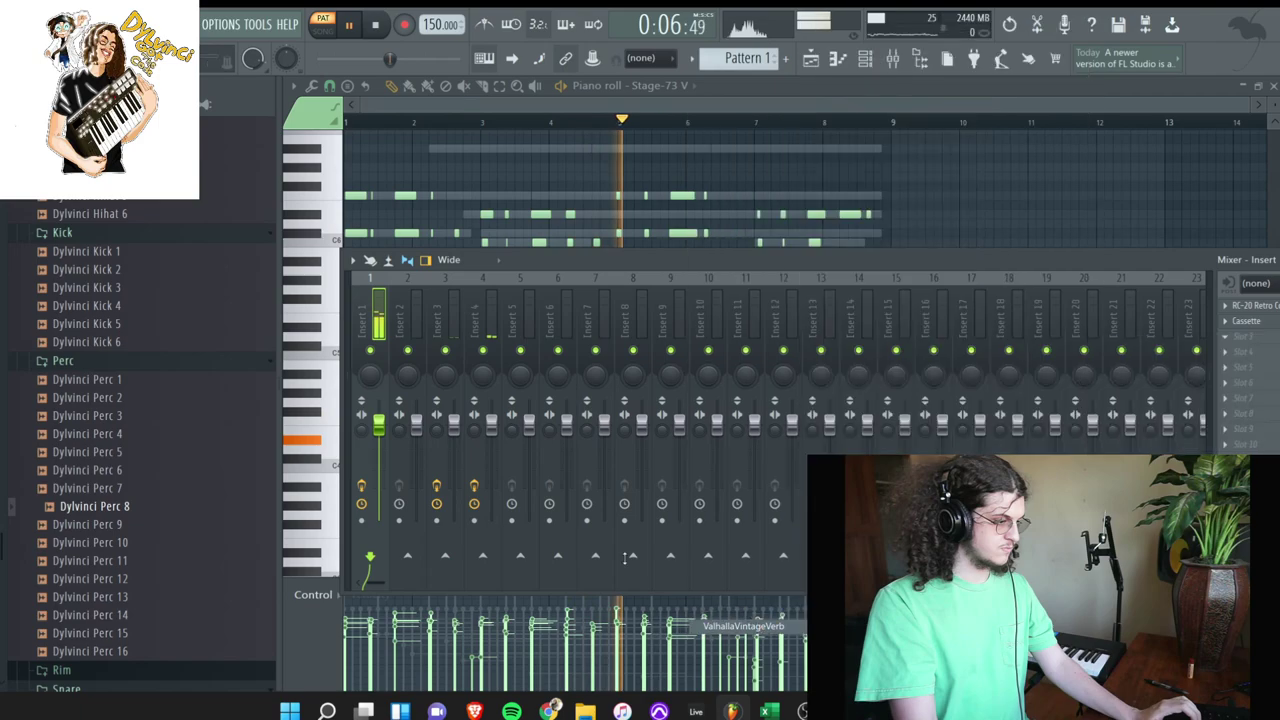
pyautogui.moveTo(453, 388); pyautogui.dragTo(443, 543)
# - Unmute the other channels in the channel rack so they play together with Stage-73 V
pyautogui.press('F6')
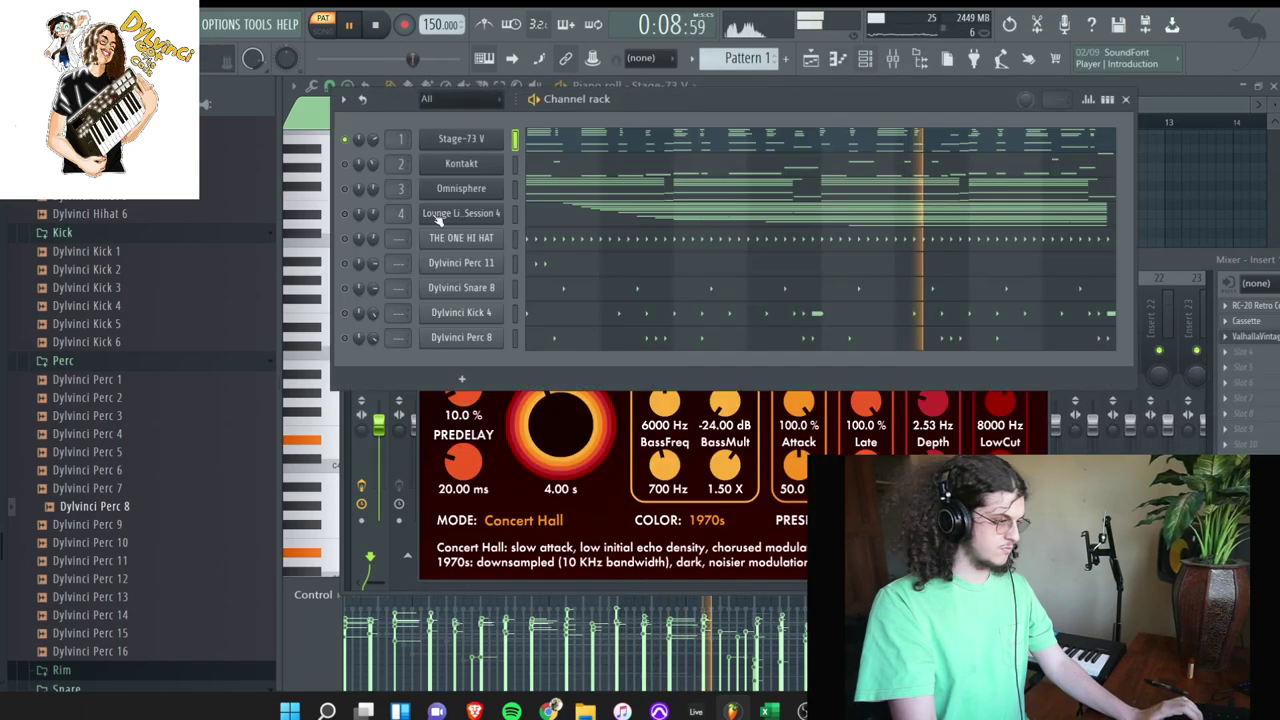
pyautogui.click(345, 165)
pyautogui.click(345, 189)
pyautogui.click(345, 238)
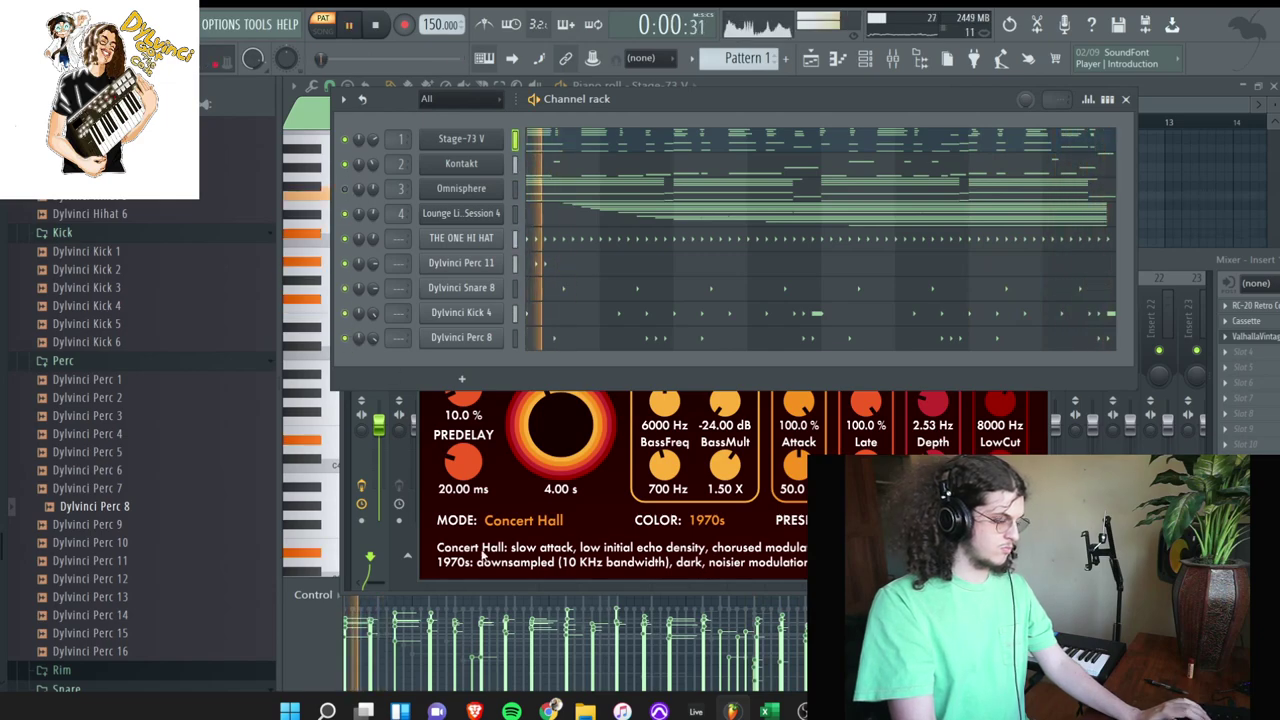
# - Transpose all Stage-73 V notes back down one octave in the piano roll
pyautogui.press('F6')
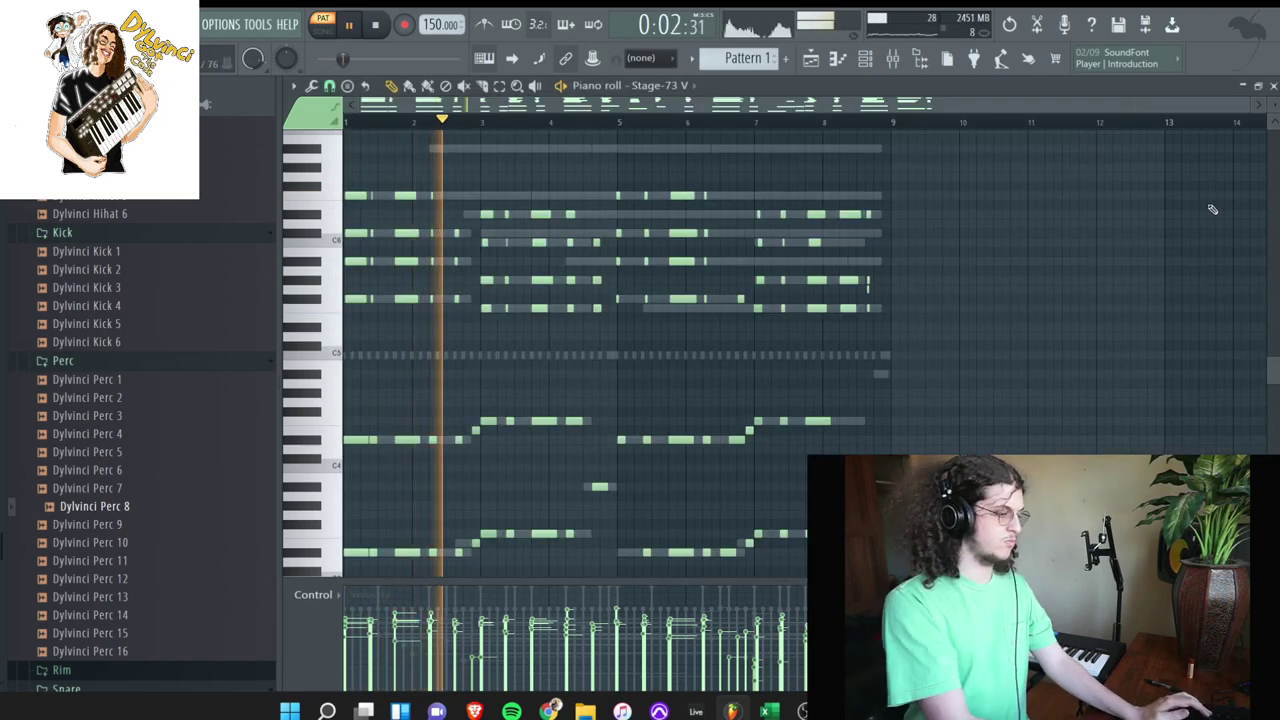
pyautogui.hotkey('ctrl', 'Down')
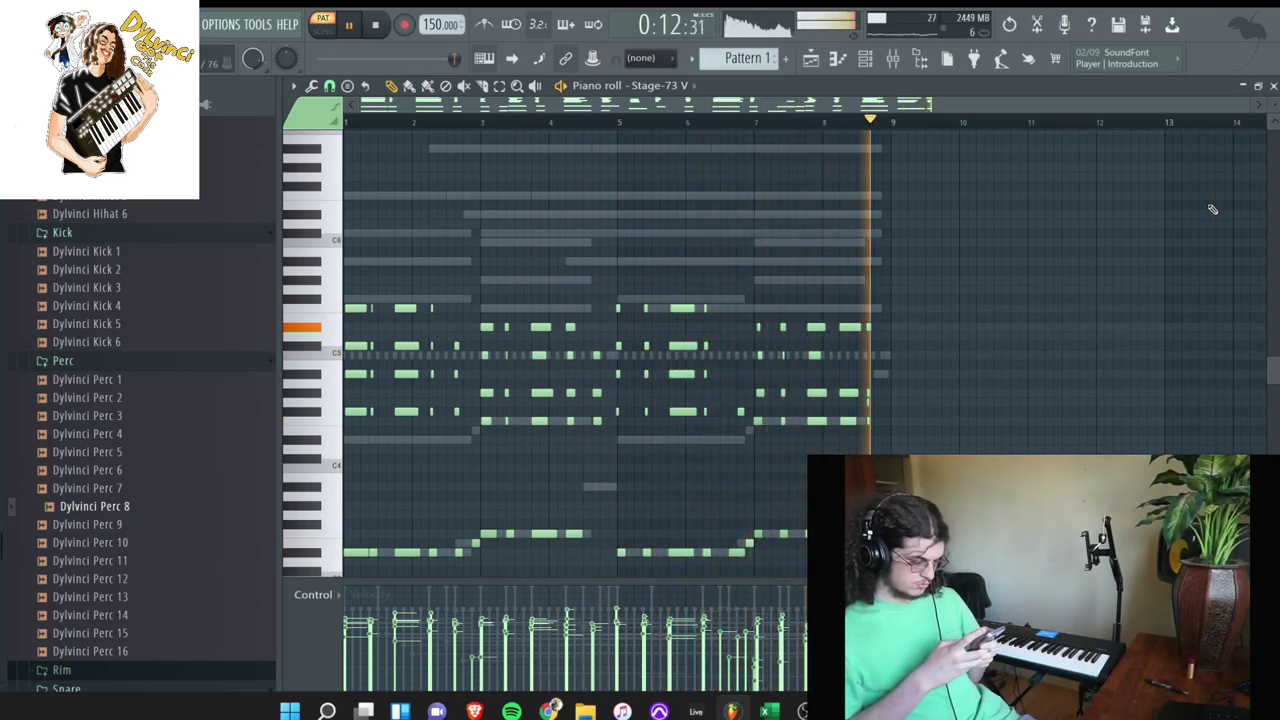
pyautogui.press('F6')
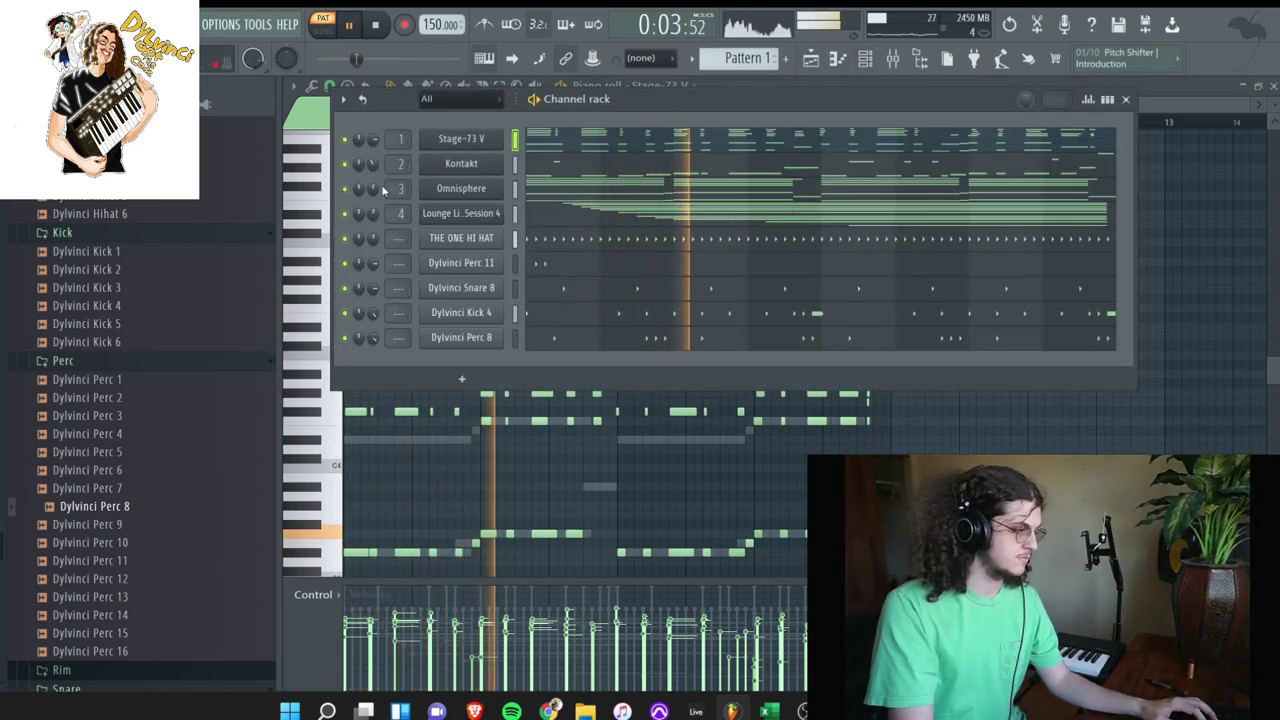
pyautogui.scroll(-4, 122, 428)
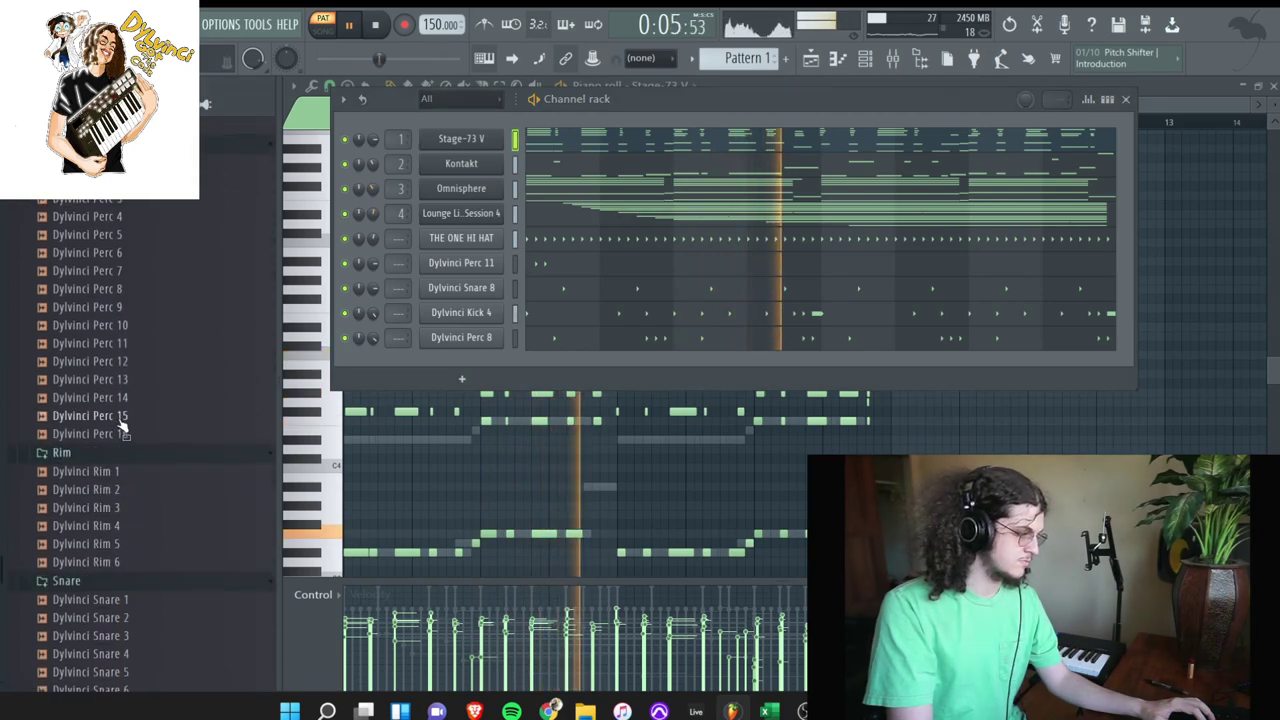
pyautogui.scroll(15, 120, 330)
pyautogui.scroll(16, 116, 254)
# - Open the playlist and split Pattern 1 by channel into separate patterns
pyautogui.press('F5')
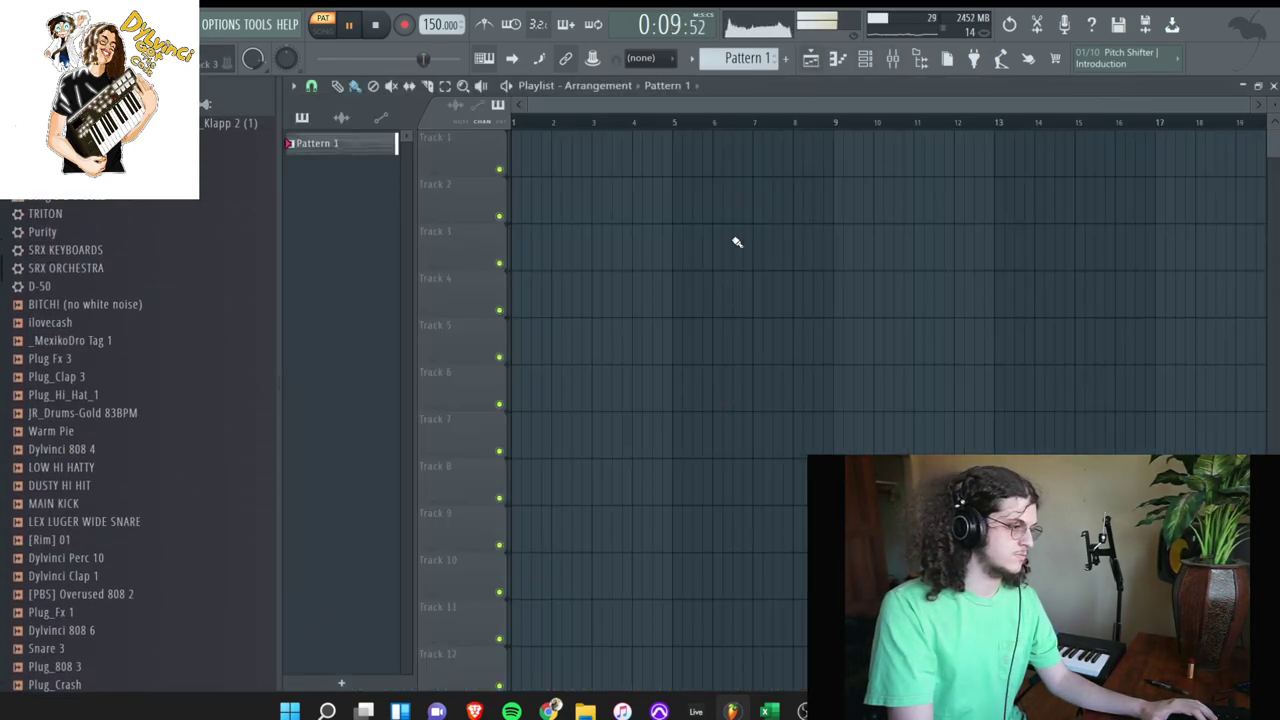
pyautogui.moveTo(736, 241); pyautogui.dragTo(377, 12)
pyautogui.click(694, 61)
pyautogui.click(838, 307)
# - Rearrange the split pattern clips on the playlist tracks, placing the kick, hi-hat, snare and Perc 8 below the melodic clips
pyautogui.moveTo(646, 165); pyautogui.dragTo(605, 264)
pyautogui.press('space')
pyautogui.moveTo(590, 152); pyautogui.dragTo(577, 306)
pyautogui.moveTo(545, 152); pyautogui.dragTo(500, 506)
pyautogui.moveTo(601, 159); pyautogui.dragTo(560, 575)
# - Extend Dylvinci Perc 11 across the eight bars and move its clips to the tracks below Dylvinci Perc 8
pyautogui.moveTo(608, 169); pyautogui.dragTo(824, 175)
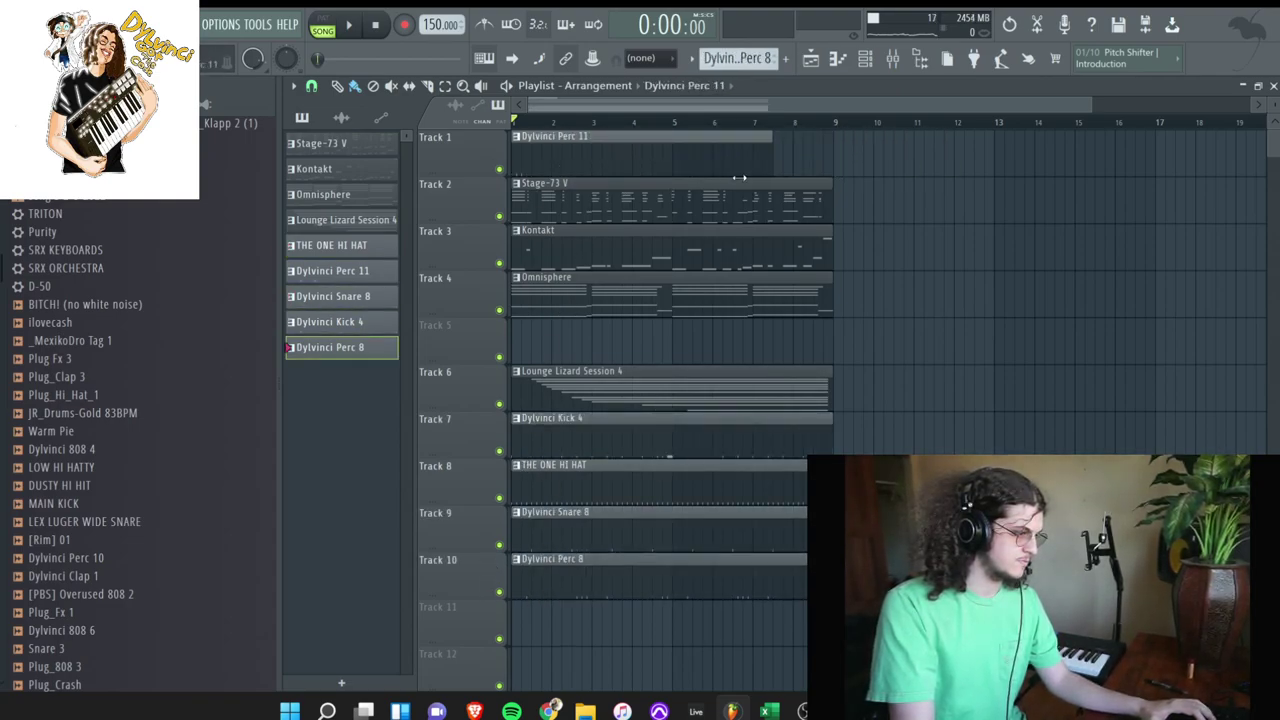
pyautogui.moveTo(625, 153); pyautogui.dragTo(580, 672)
pyautogui.moveTo(725, 172); pyautogui.dragTo(707, 660)
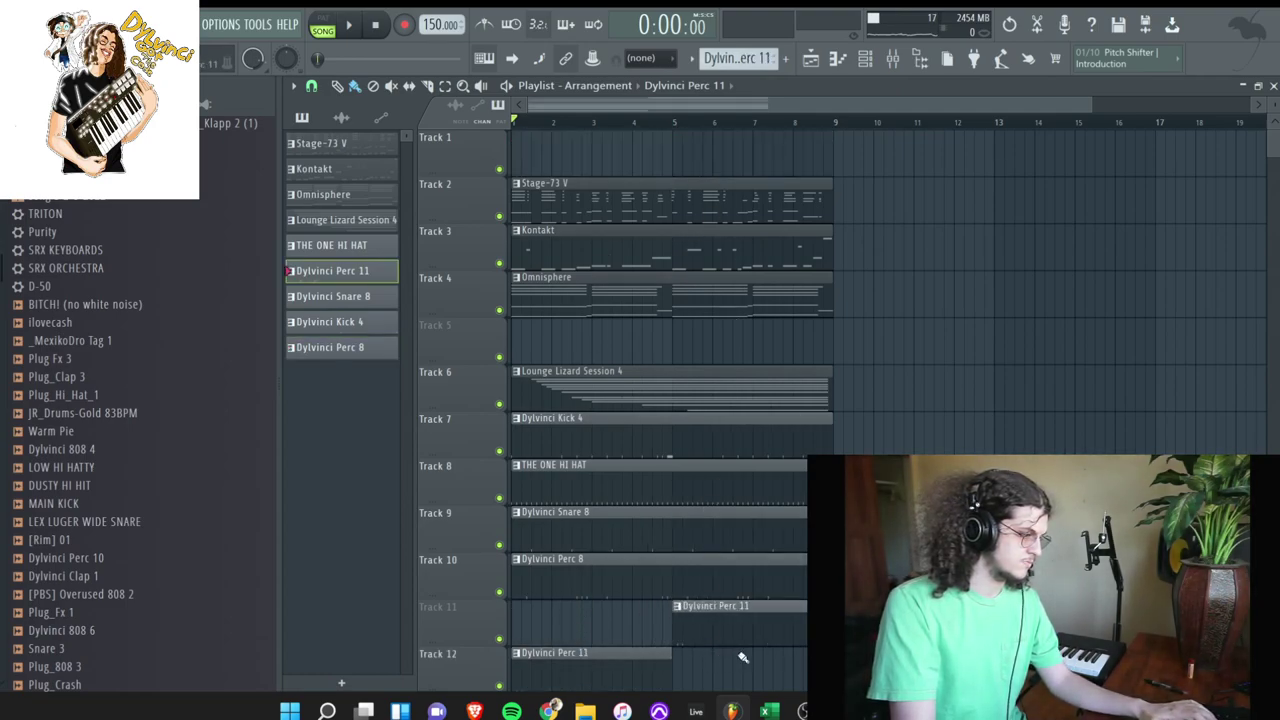
pyautogui.moveTo(613, 619); pyautogui.dragTo(613, 613)
# - Close the empty track gap and shift all clips up so that Stage-73 V sits on Track 1
pyautogui.moveTo(765, 635); pyautogui.dragTo(612, 348)
pyautogui.moveTo(603, 421); pyautogui.dragTo(603, 374)
pyautogui.moveTo(831, 625); pyautogui.dragTo(545, 166)
pyautogui.moveTo(598, 423); pyautogui.dragTo(600, 376)
# - Duplicate all clips into bars 9 to 16, delete the drum and Omnisphere clips from bars 1 to 8, and play the arrangement
pyautogui.hotkey('ctrl', 'b')
pyautogui.rightClick(571, 357)
pyautogui.rightClick(572, 386)
pyautogui.rightClick(575, 433)
pyautogui.rightClick(580, 480)
pyautogui.rightClick(590, 524)
pyautogui.rightClick(710, 516)
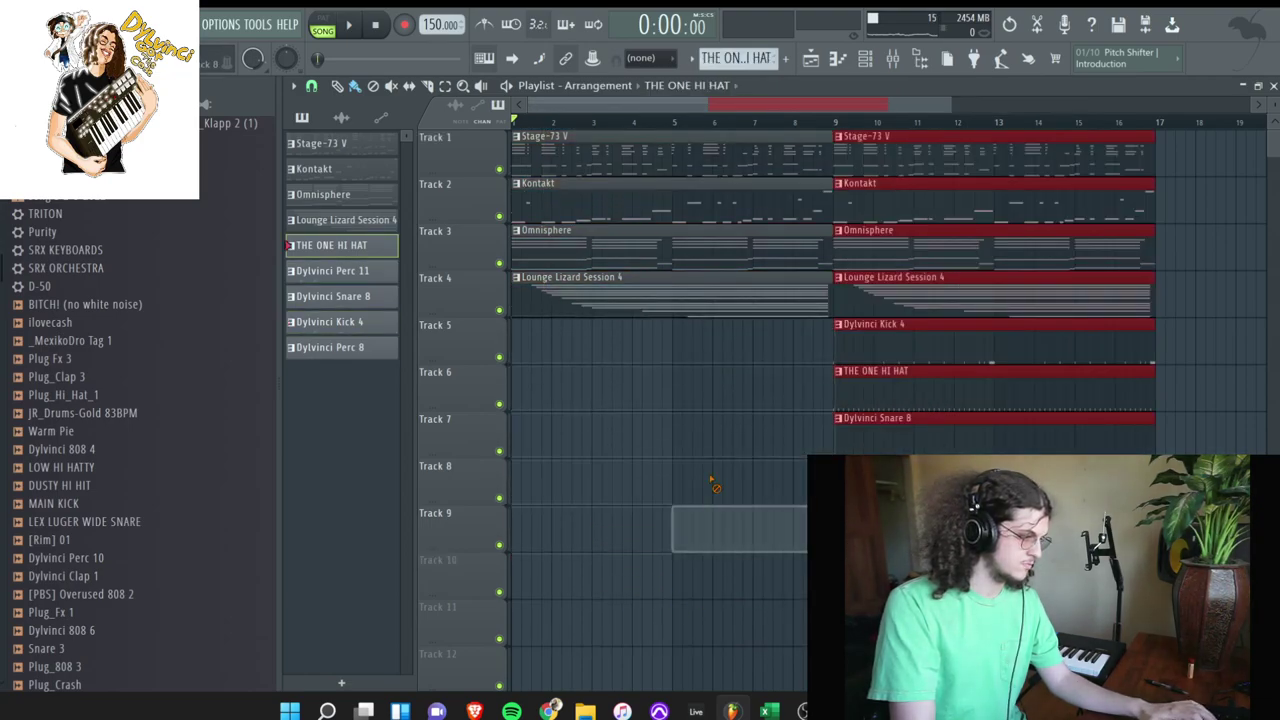
pyautogui.press('space')
pyautogui.press('space')
pyautogui.press('space')
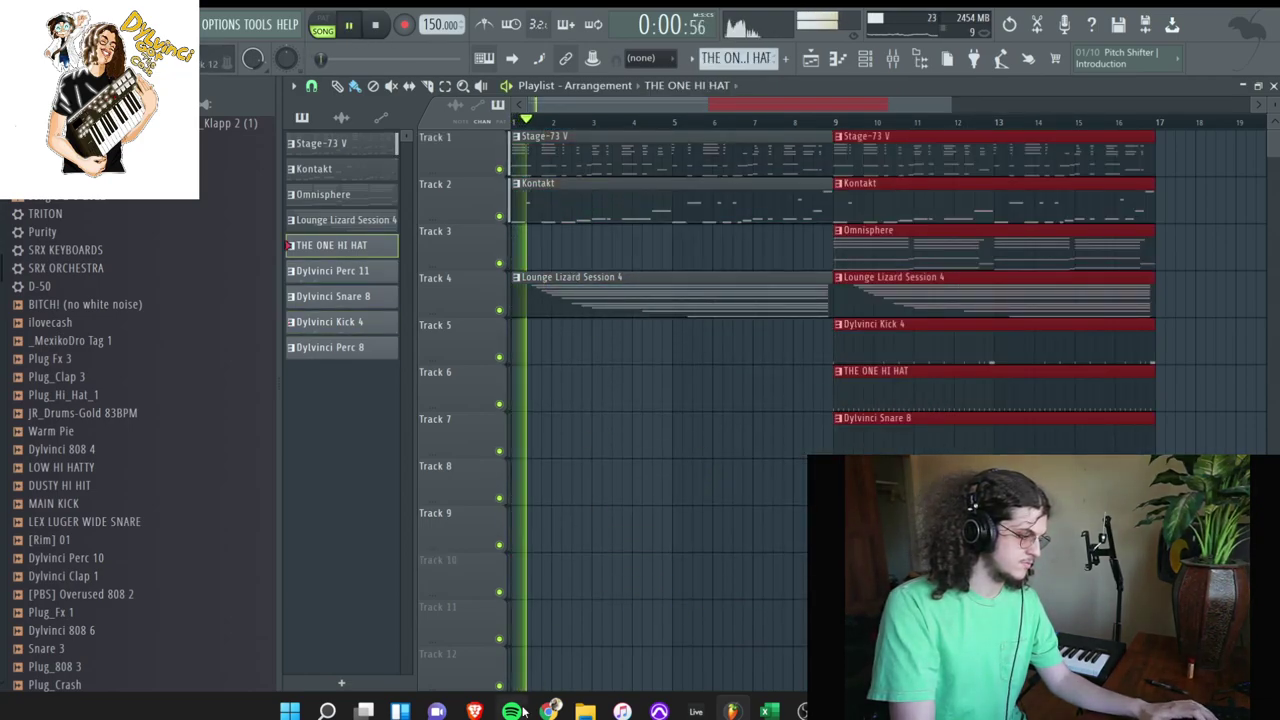
# - Switch to Spotify, look through the end of the Produced By Dylvinci playlist, and return to FL Studio
pyautogui.click(511, 711)
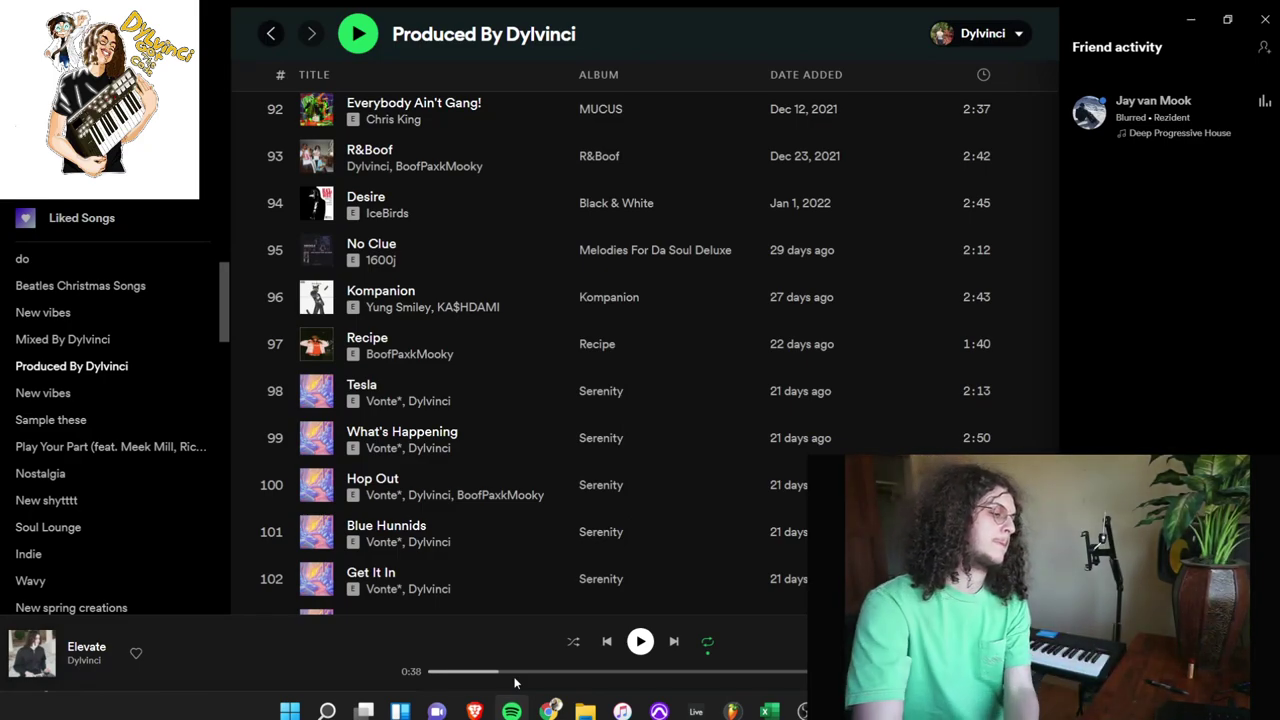
pyautogui.scroll(-4, 482, 553)
pyautogui.scroll(3, 509, 537)
pyautogui.scroll(-1, 560, 560)
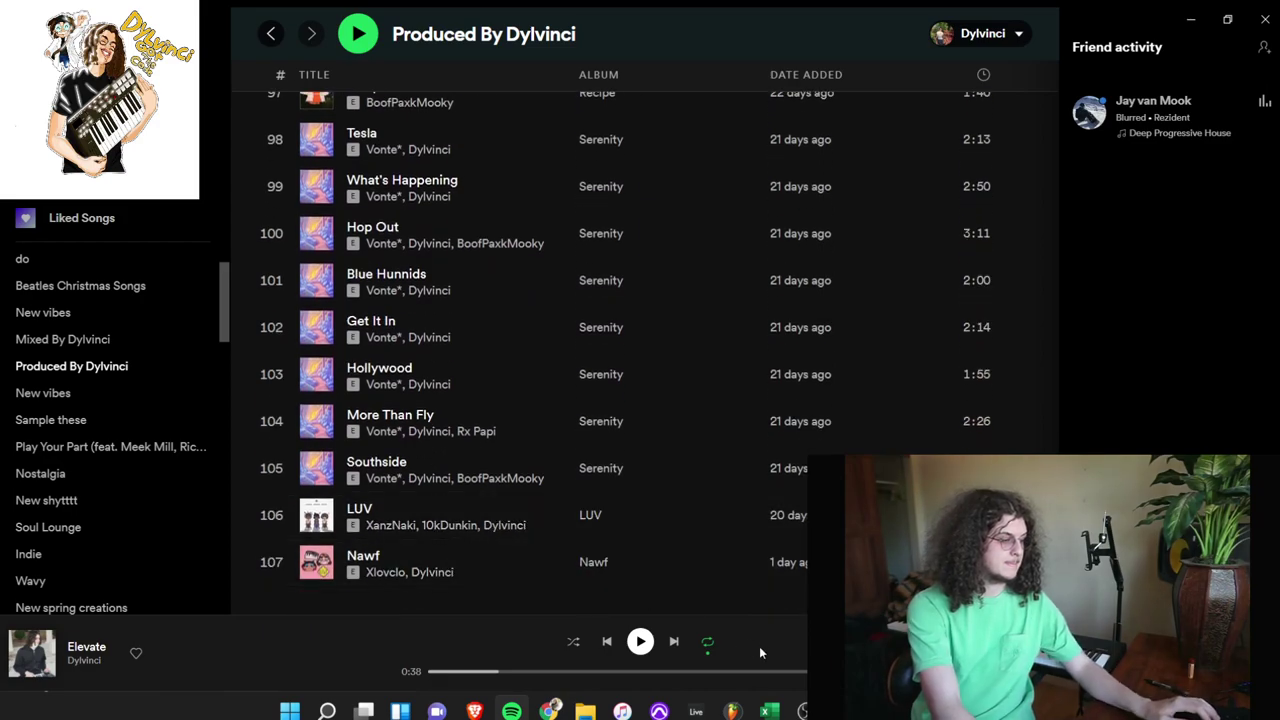
pyautogui.click(728, 710)
# - Add the Portal effect to mixer Insert 4 after RC-20 Retro Color
pyautogui.click(890, 60)
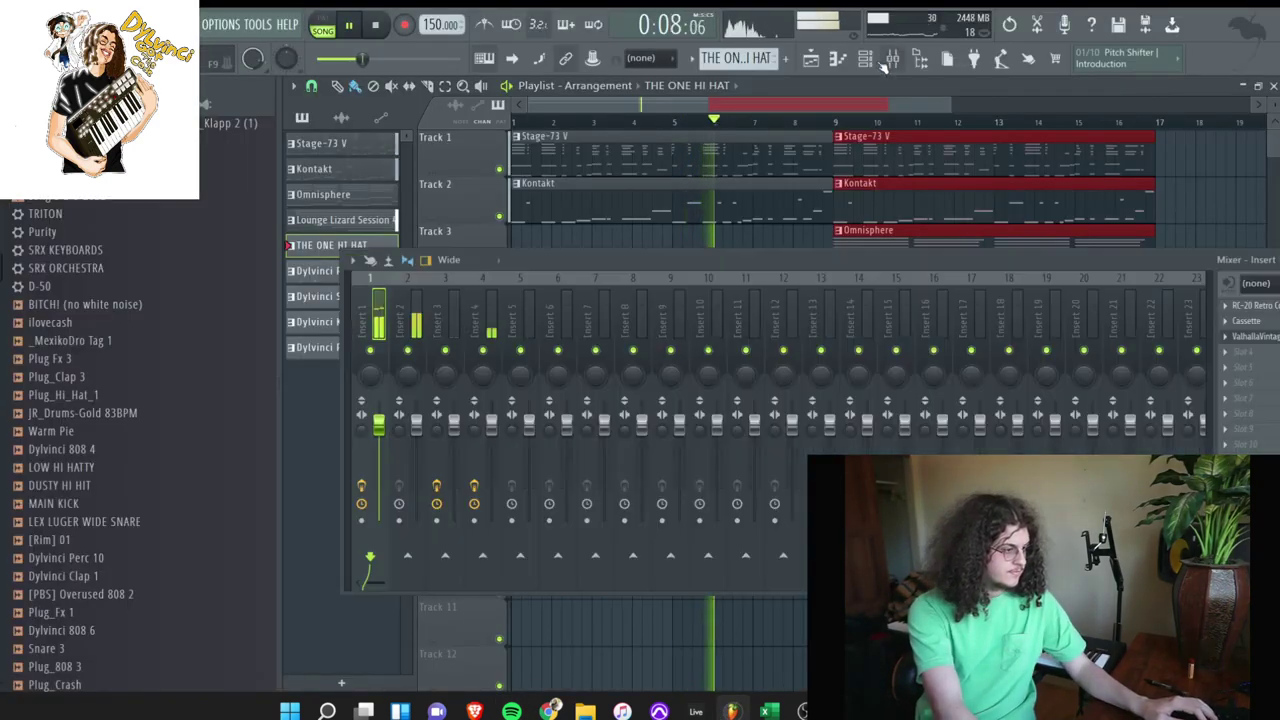
pyautogui.click(485, 318)
pyautogui.click(1243, 323)
pyautogui.click(862, 33)
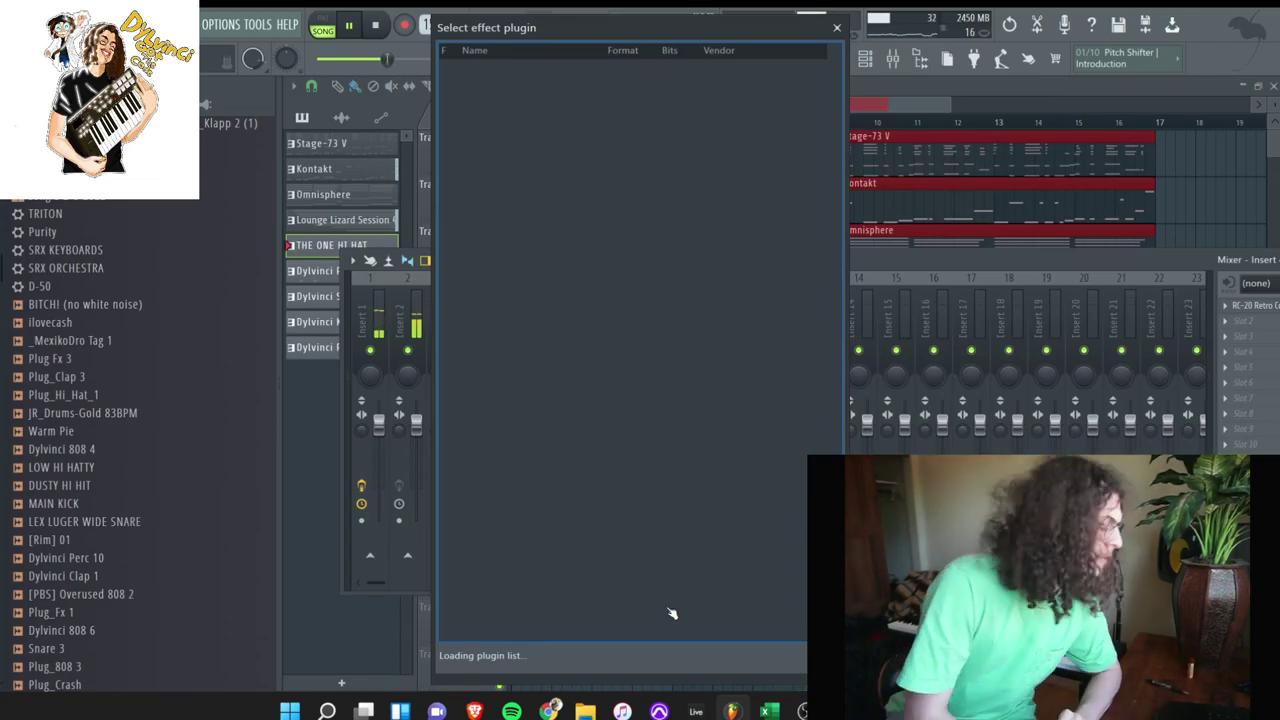
pyautogui.moveTo(590, 708)
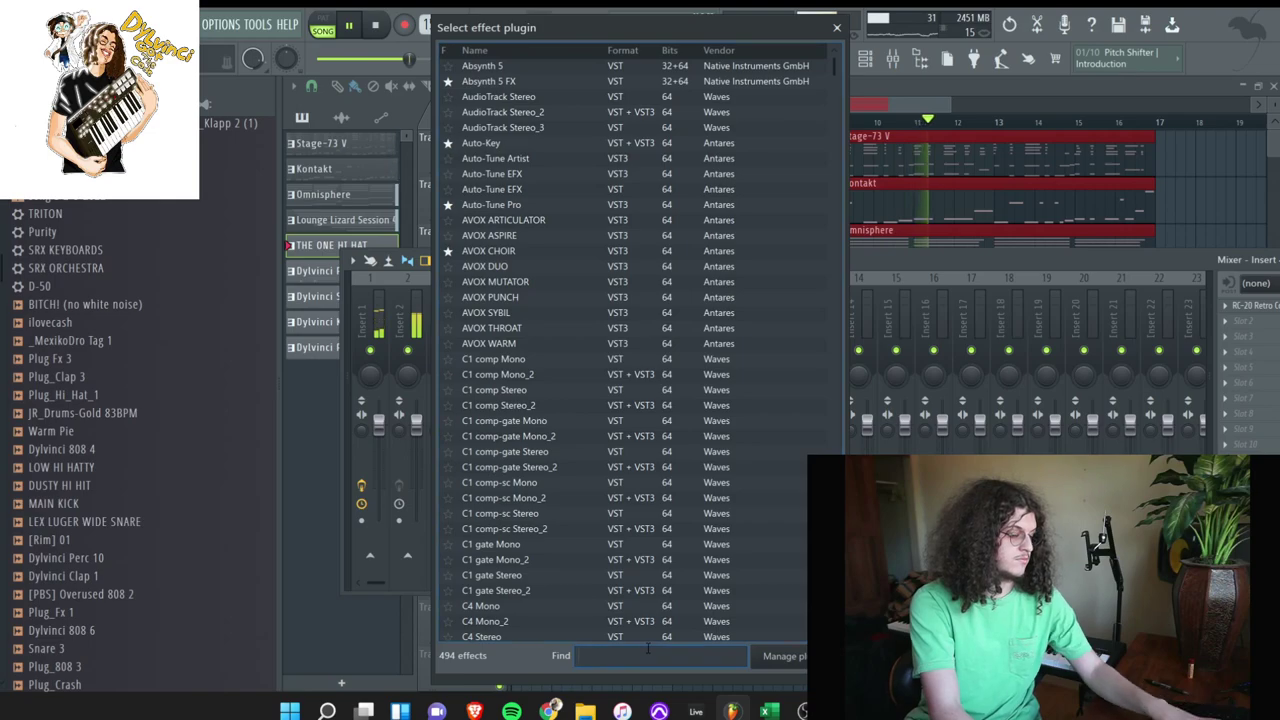
pyautogui.write('PO')
pyautogui.doubleClick(532, 99)
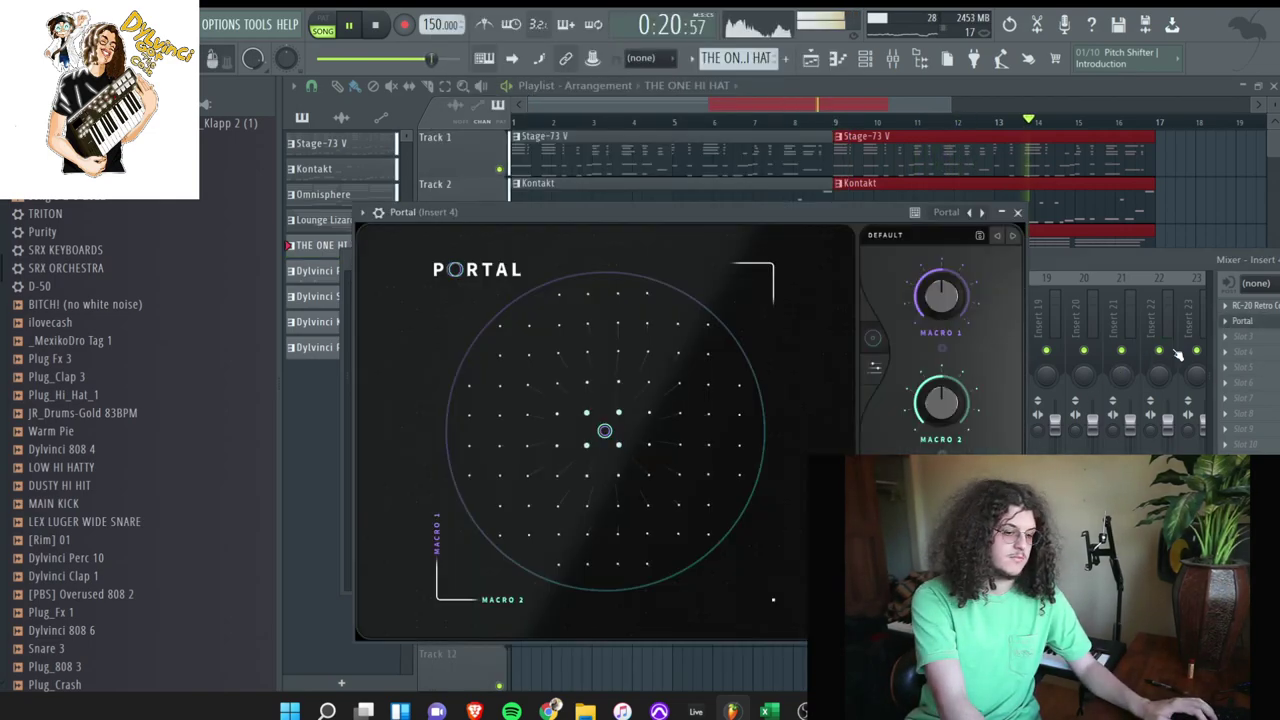
# - Reopen the Portal window, move it higher on the screen, and show its grain controls
pyautogui.click(1263, 325)
pyautogui.click(1265, 323)
pyautogui.moveTo(778, 217); pyautogui.dragTo(760, 147)
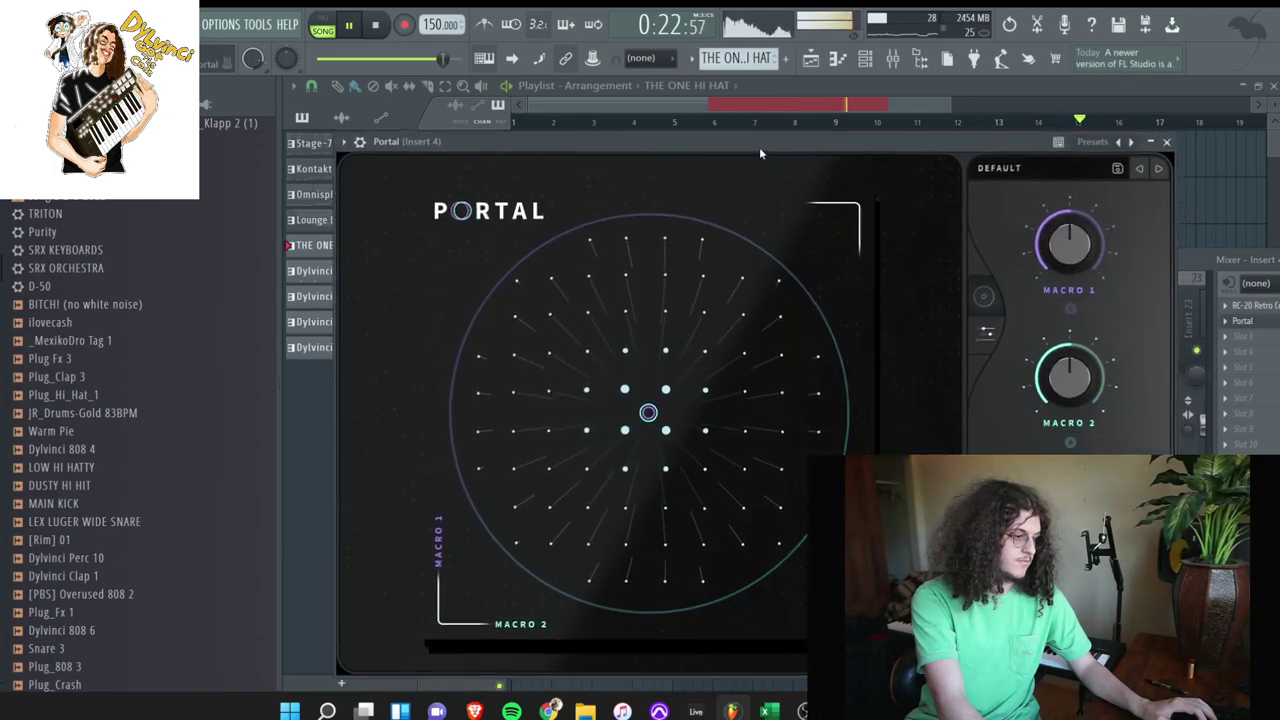
pyautogui.press('space')
pyautogui.click(986, 334)
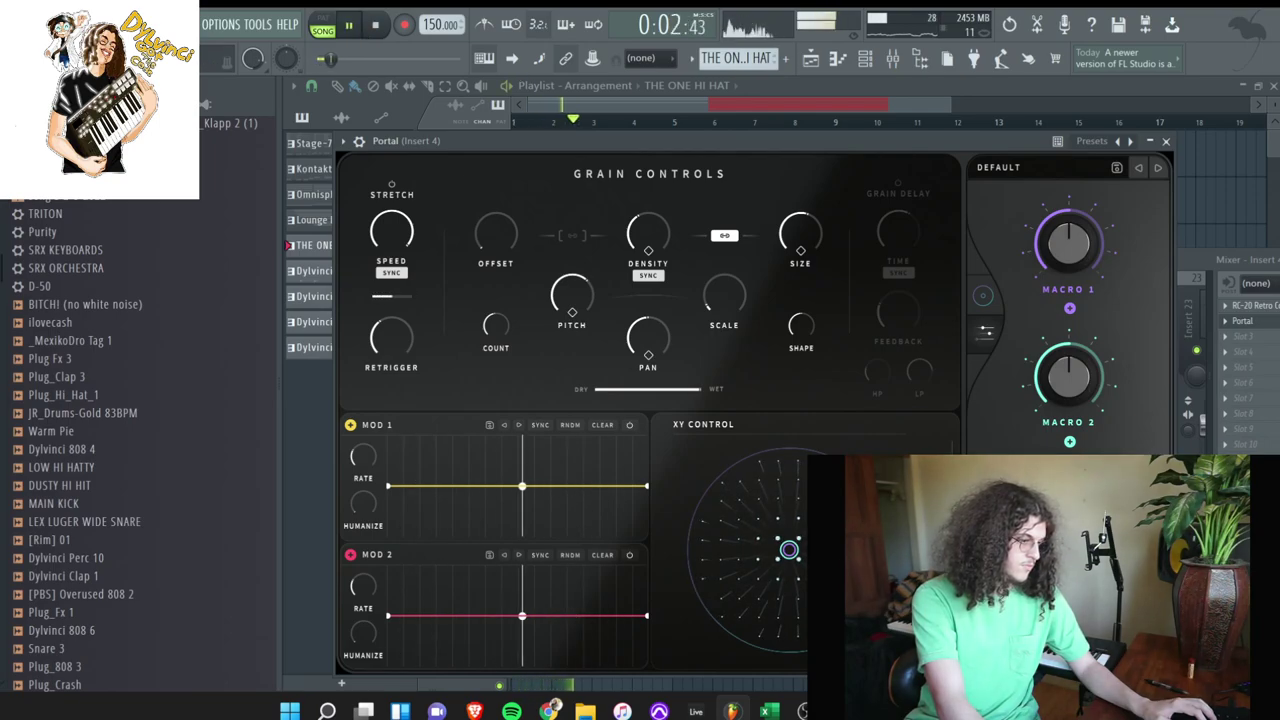
# - Add Decapitator to mixer Insert 4 below Portal
pyautogui.click(1253, 261)
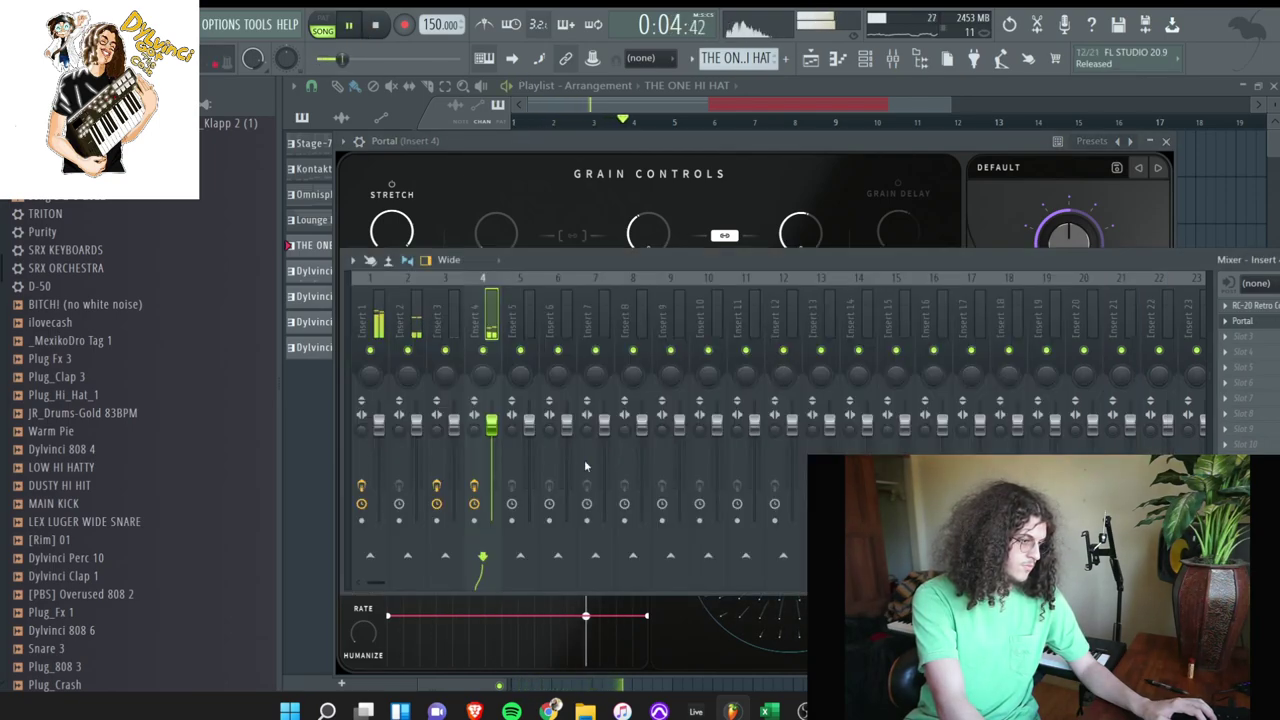
pyautogui.click(1230, 338)
pyautogui.moveTo(1188, 338)
pyautogui.moveTo(878, 119)
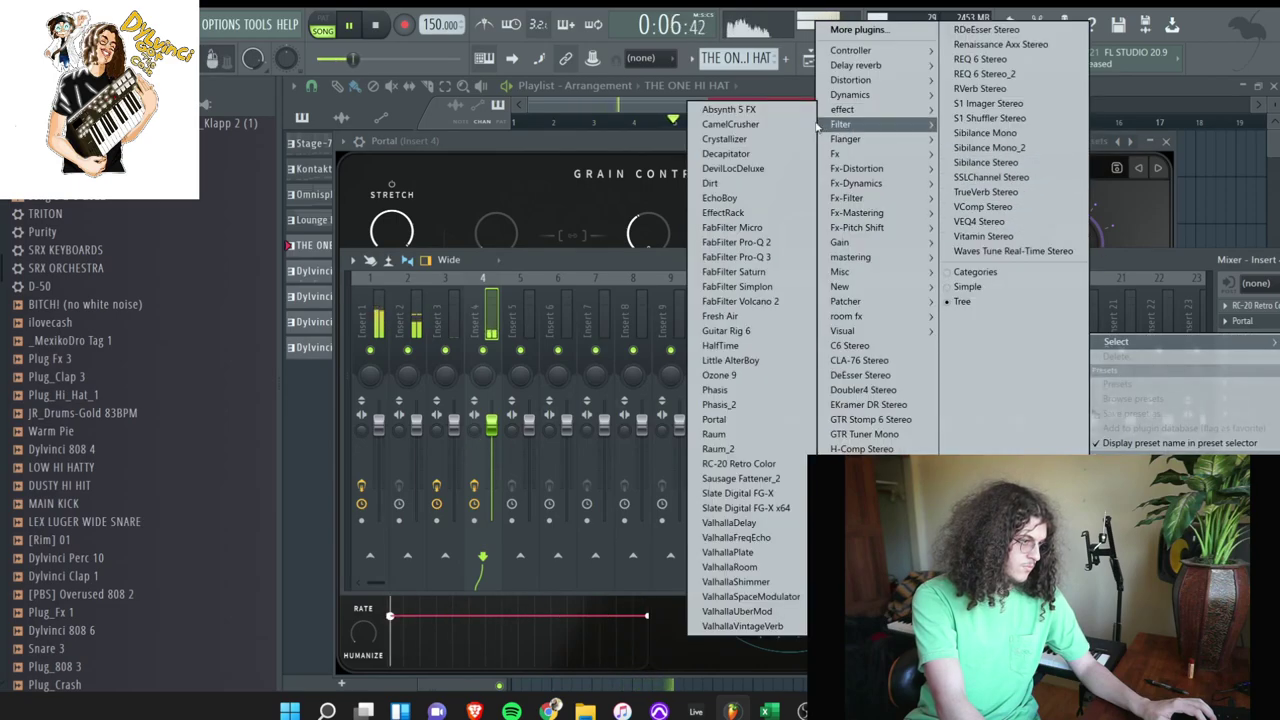
pyautogui.click(740, 153)
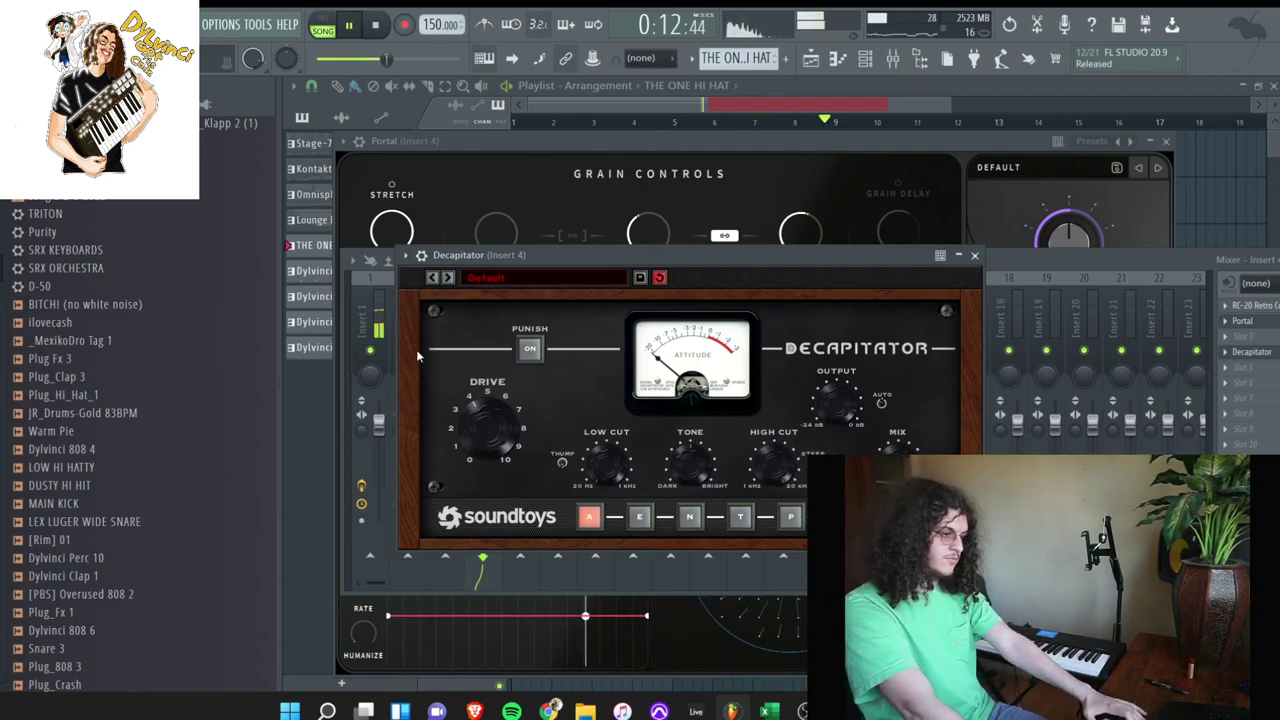
pyautogui.click(362, 314)
pyautogui.click(1271, 357)
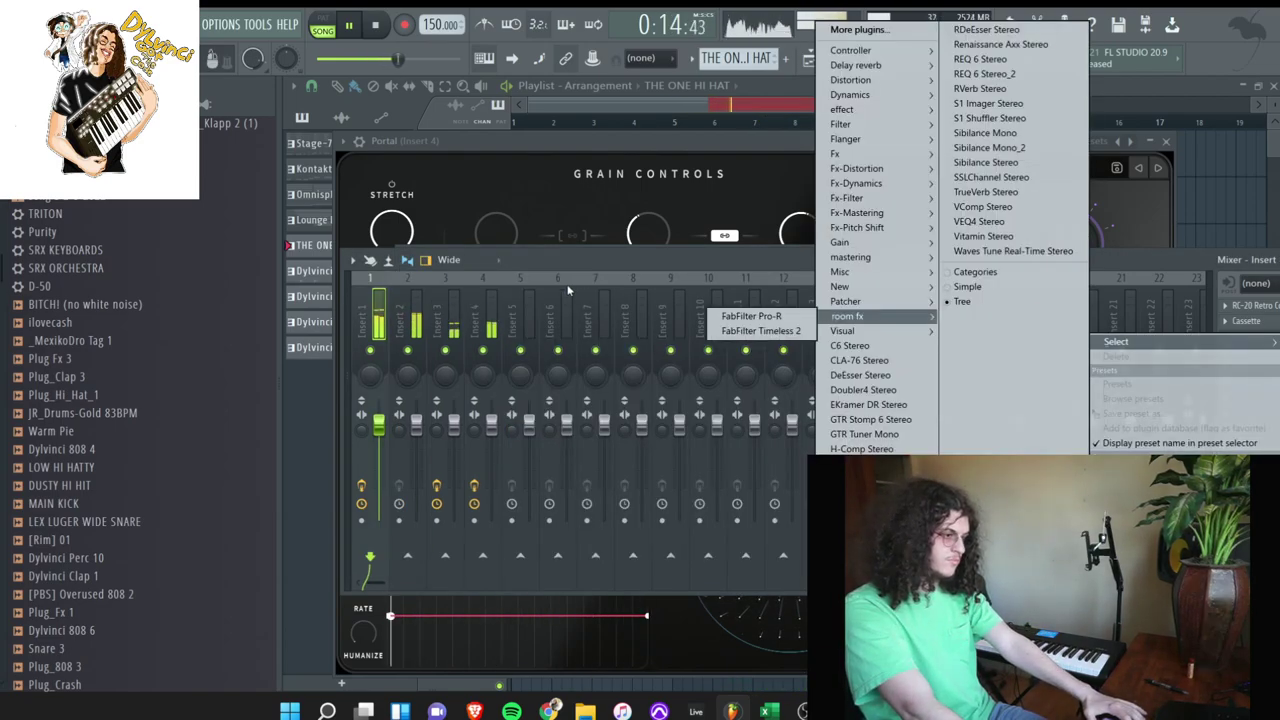
pyautogui.click(487, 318)
# - Reopen Portal on Insert 4 and move the mixer window so the insert's full effects rack is accessible
pyautogui.click(482, 322)
pyautogui.click(1257, 326)
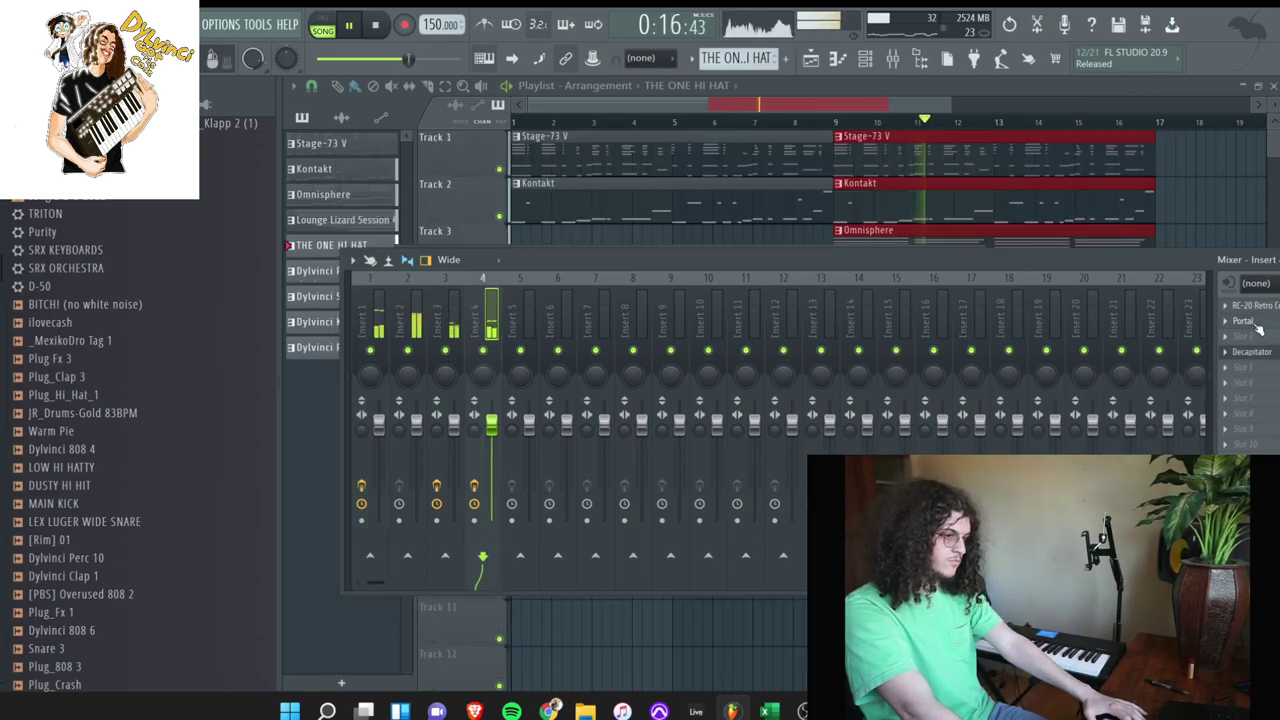
pyautogui.click(1257, 326)
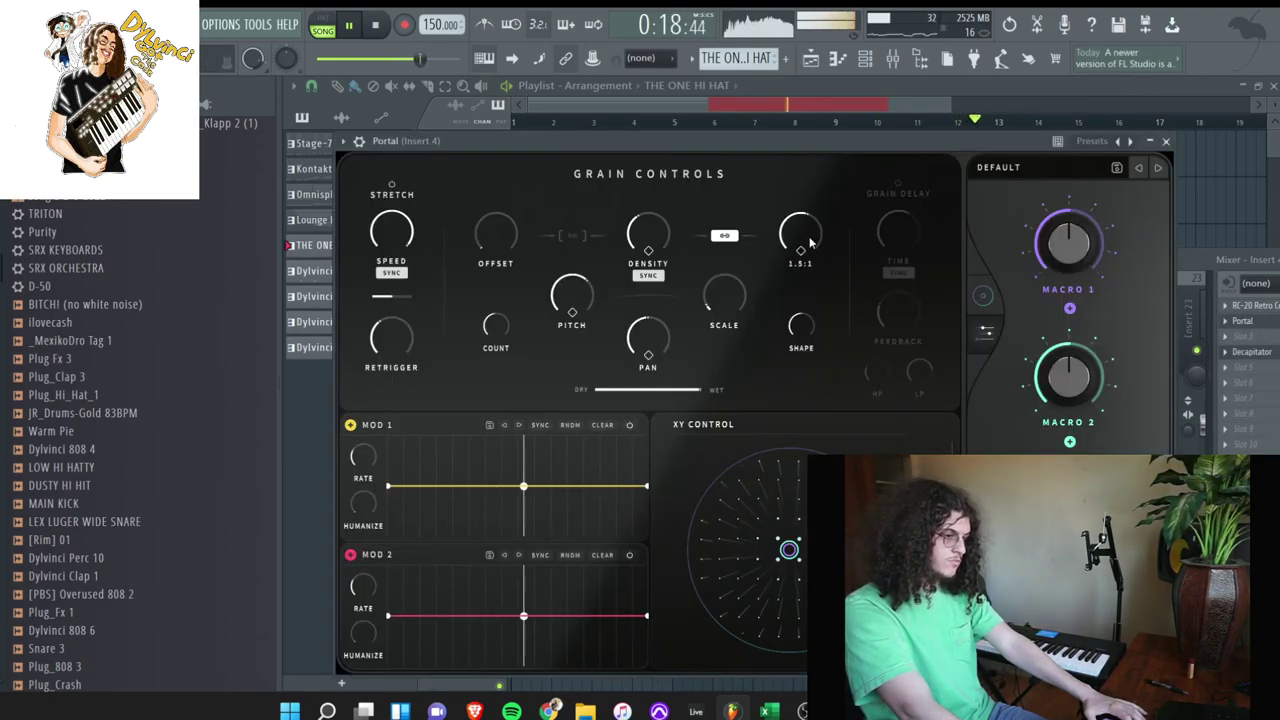
pyautogui.moveTo(1238, 261); pyautogui.dragTo(1058, 255)
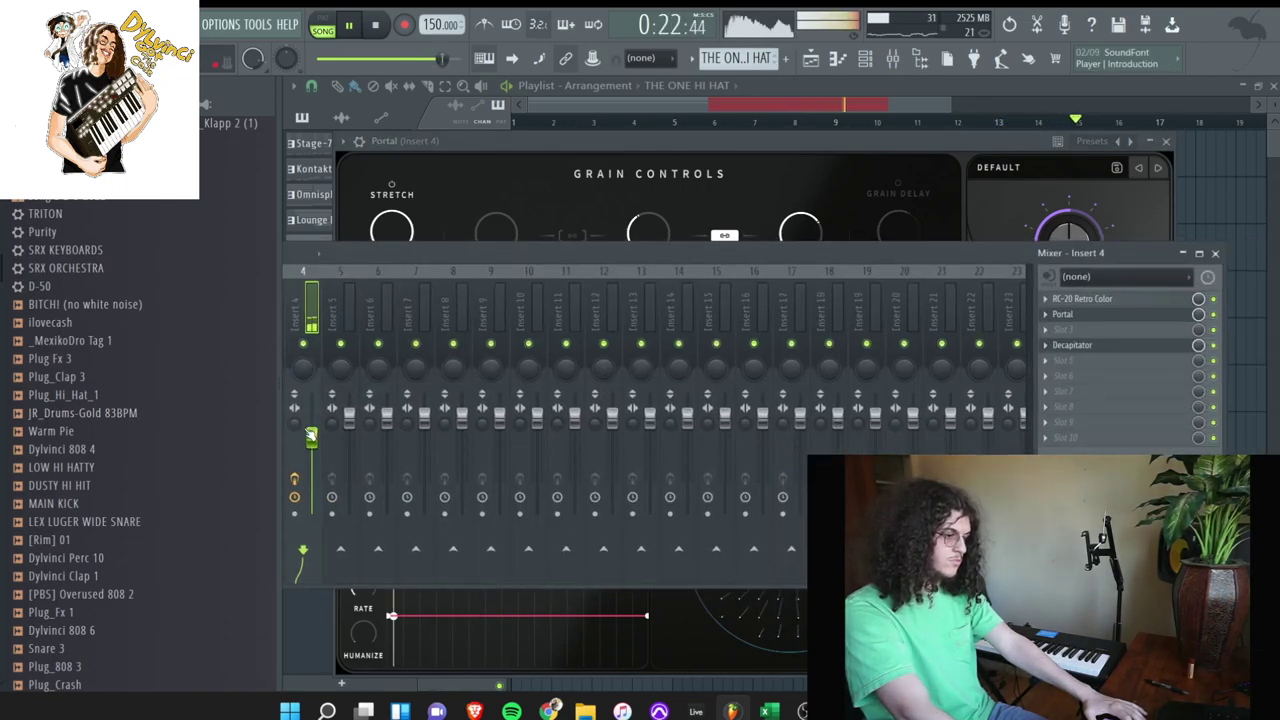
# - Open the piano roll and switch it to the Stage-73 V channel's notes
pyautogui.press('F6')
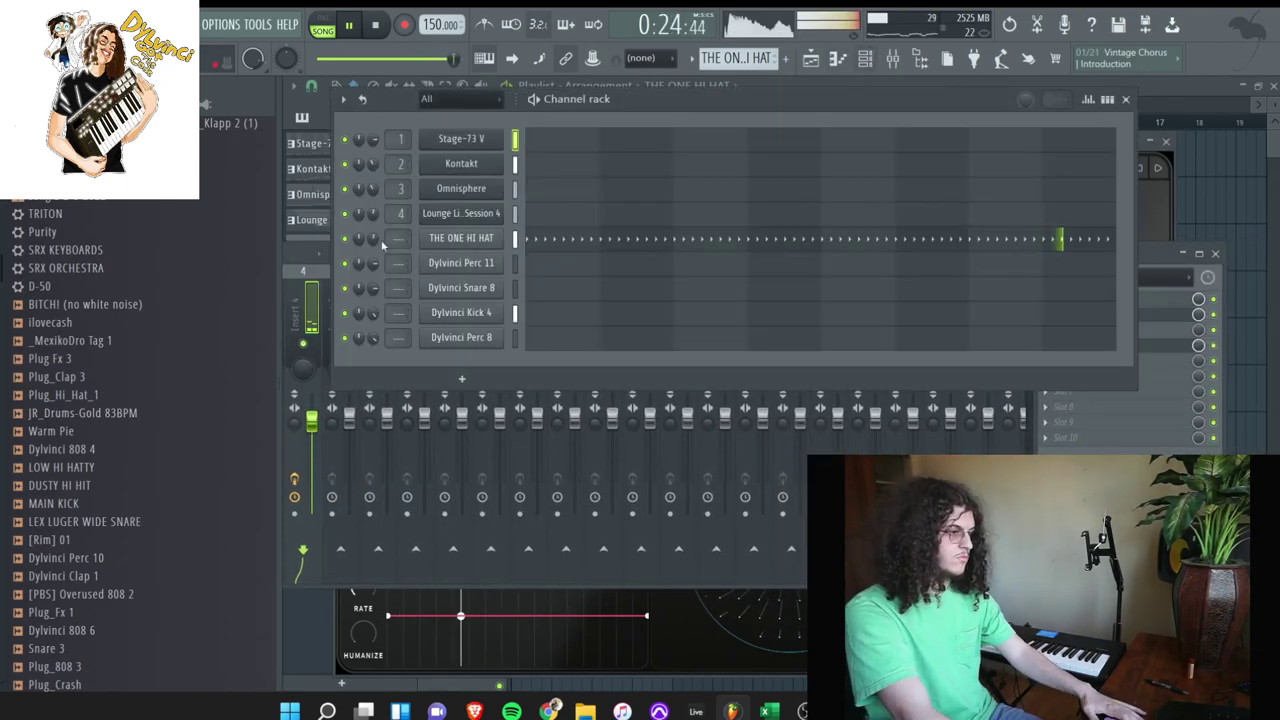
pyautogui.scroll(4, 735, 66)
pyautogui.click(729, 162)
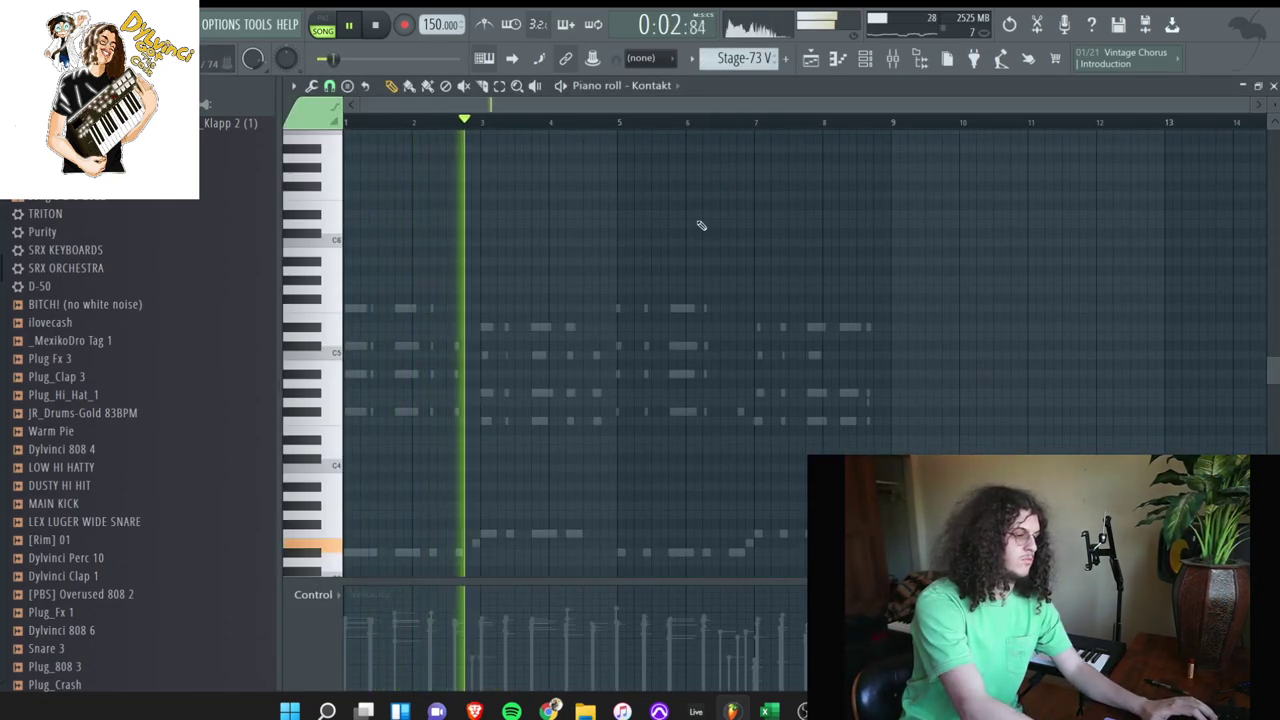
pyautogui.click(652, 85)
pyautogui.click(663, 116)
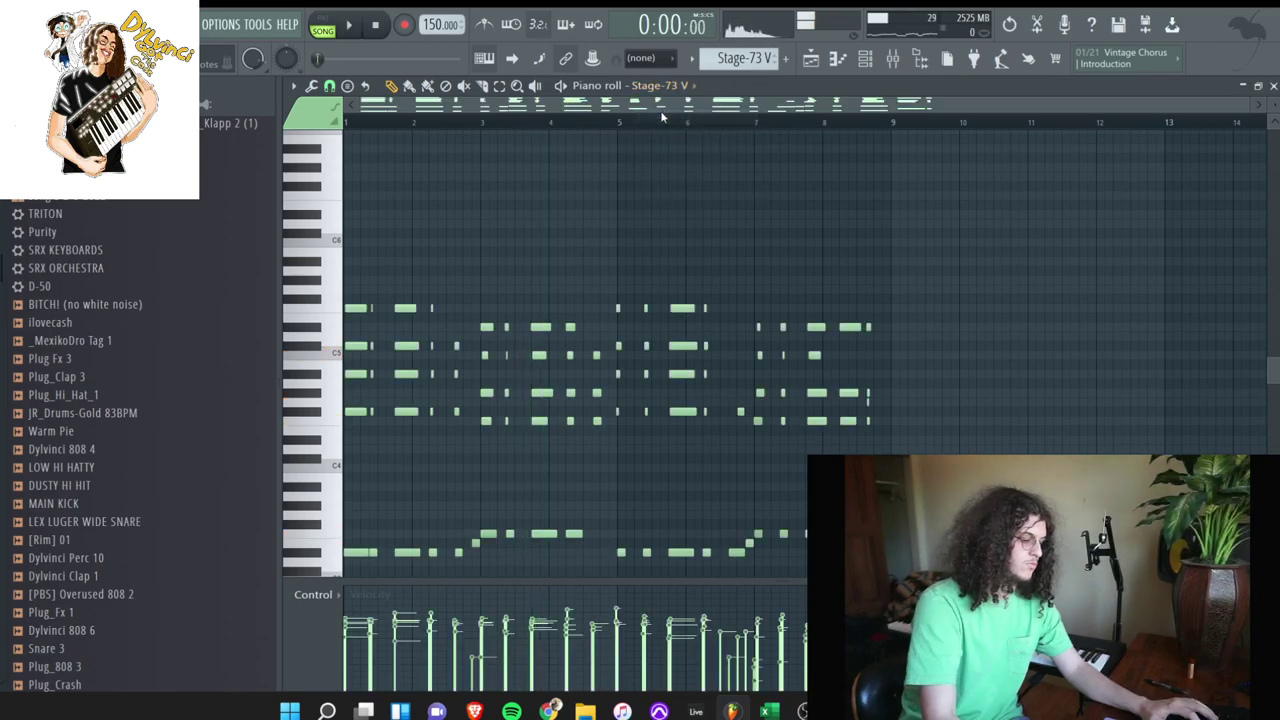
# - Place the Omnisphere pattern at bar 1 on Track 3 of the playlist and play the arrangement from the start
pyautogui.click(864, 57)
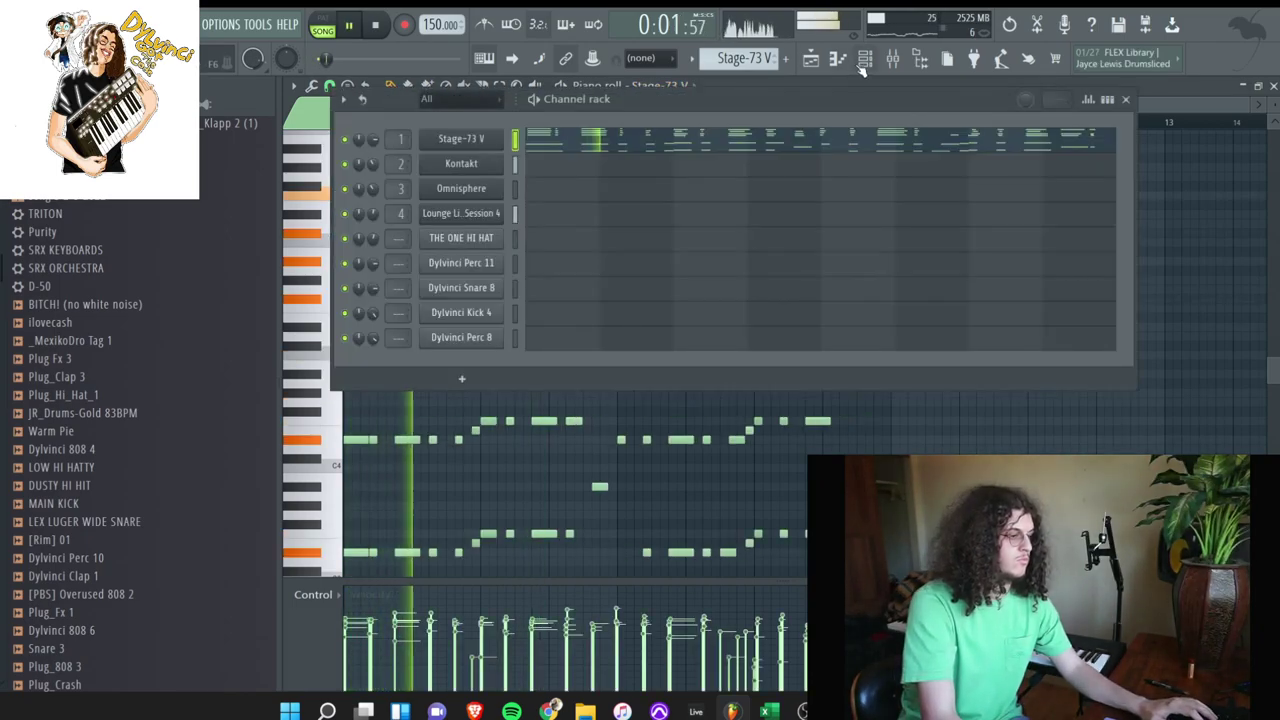
pyautogui.click(811, 57)
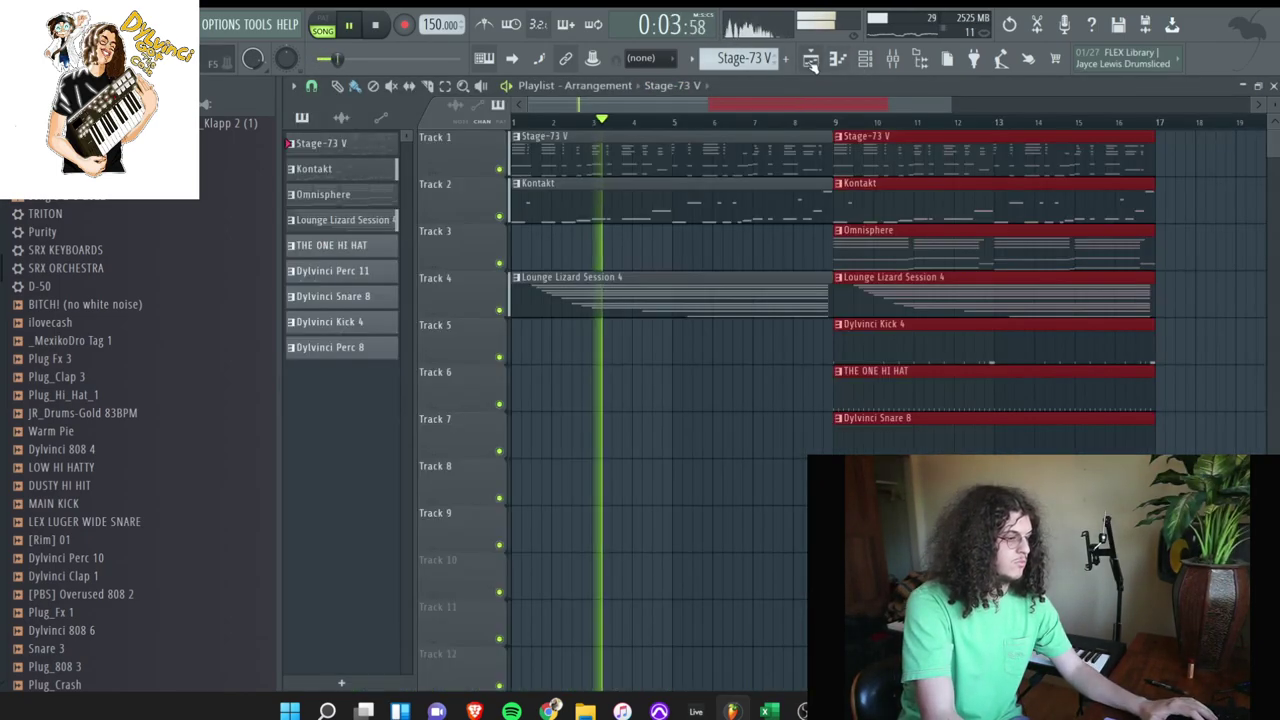
pyautogui.click(518, 248)
pyautogui.press('space')
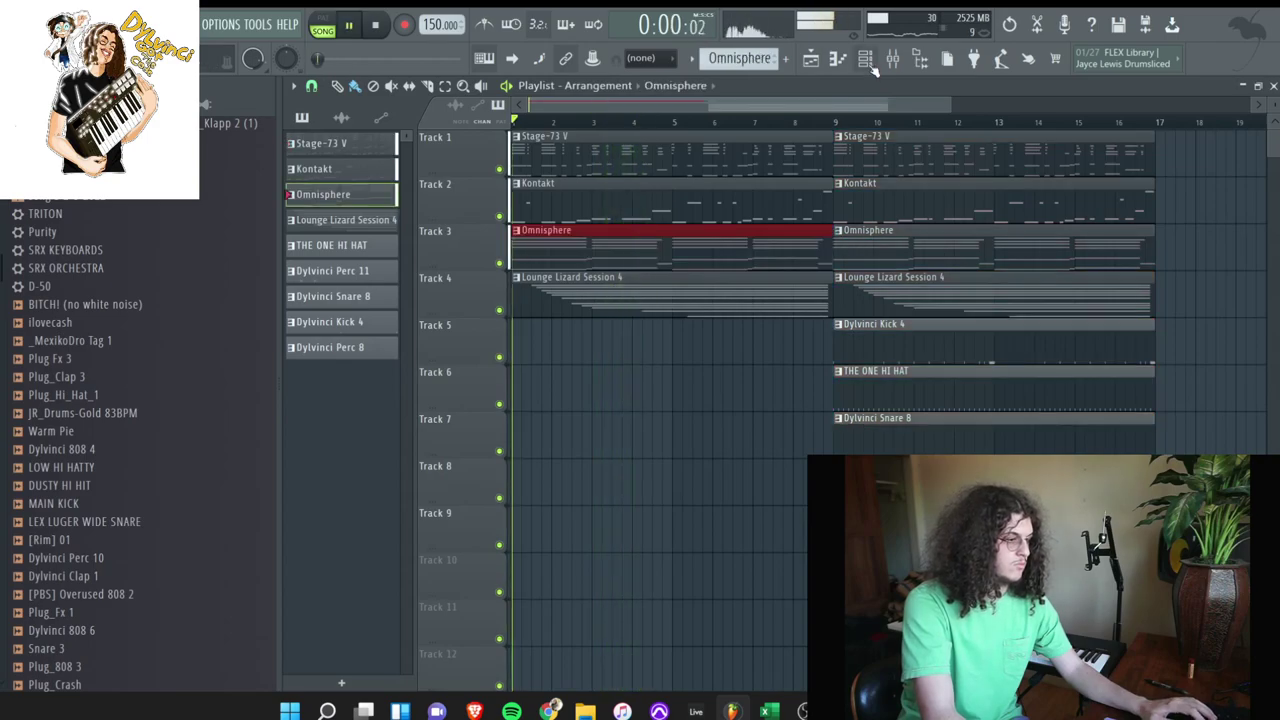
# - Open the Omnisphere notes in the piano roll during playback and adjust the Omnisphere channel's volume
pyautogui.press('F6')
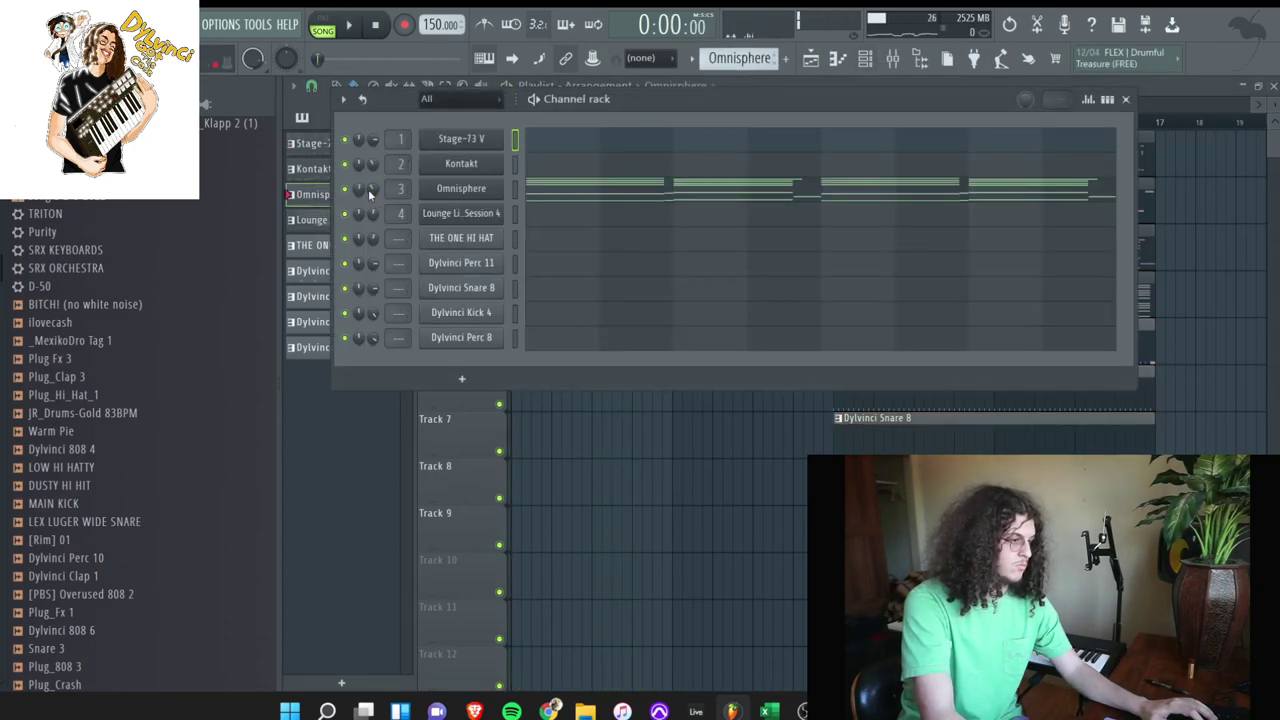
pyautogui.click(557, 193)
pyautogui.press('space')
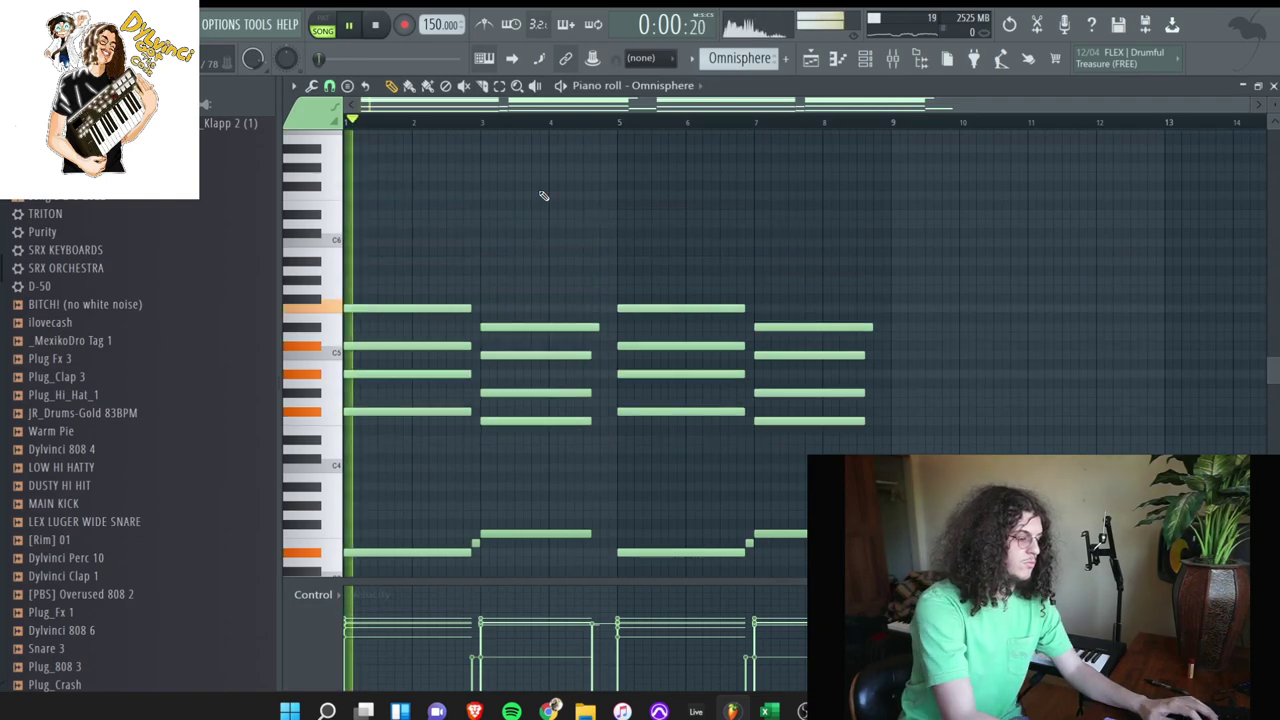
pyautogui.click(863, 62)
pyautogui.rightClick(373, 190)
pyautogui.click(384, 203)
# - Examine mixer Insert 3 and its effects rack, moving the mixer window to reach both the rack and the first inserts
pyautogui.press('F9')
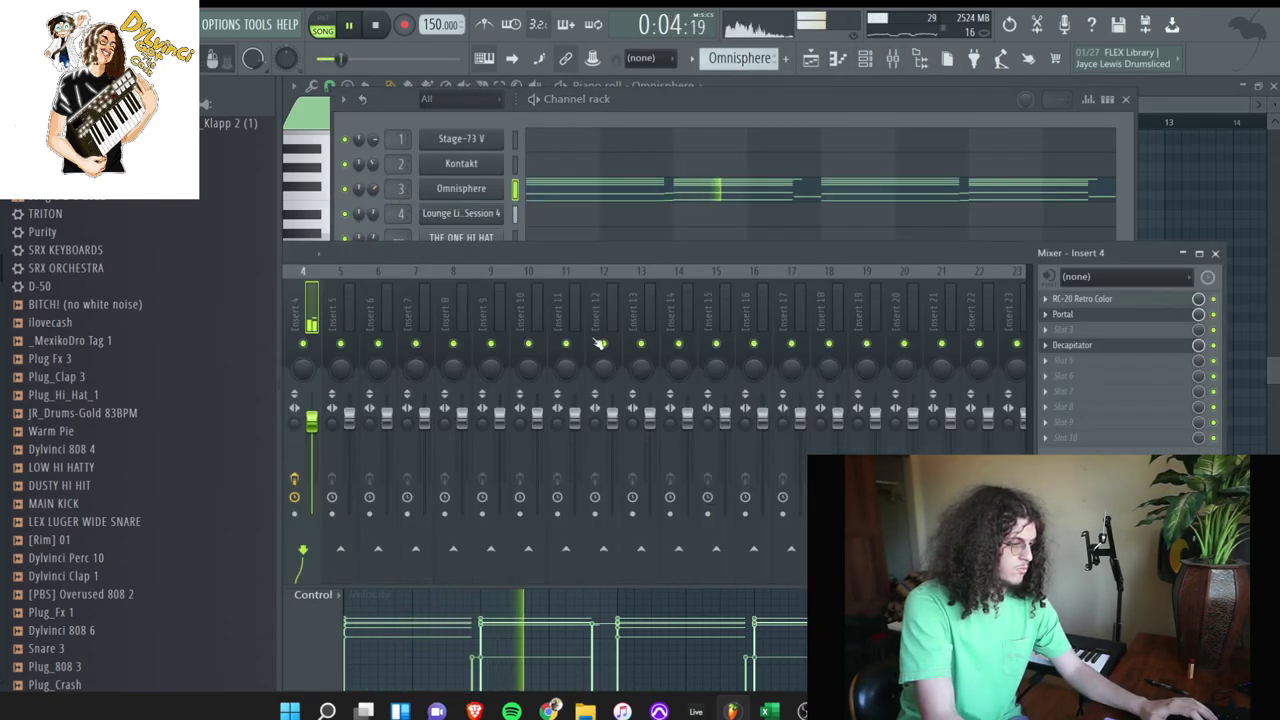
pyautogui.moveTo(400, 258); pyautogui.dragTo(492, 250)
pyautogui.click(368, 303)
pyautogui.click(1139, 306)
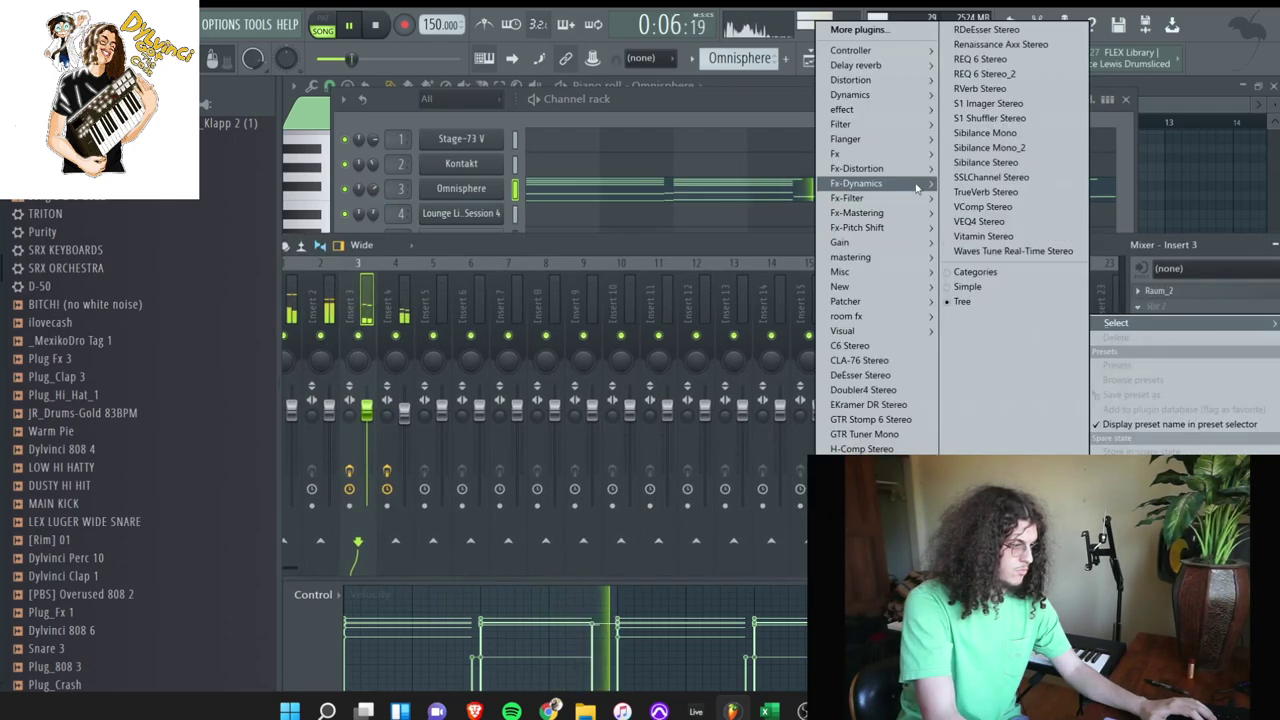
pyautogui.press('Escape')
pyautogui.moveTo(1193, 245); pyautogui.dragTo(1048, 247)
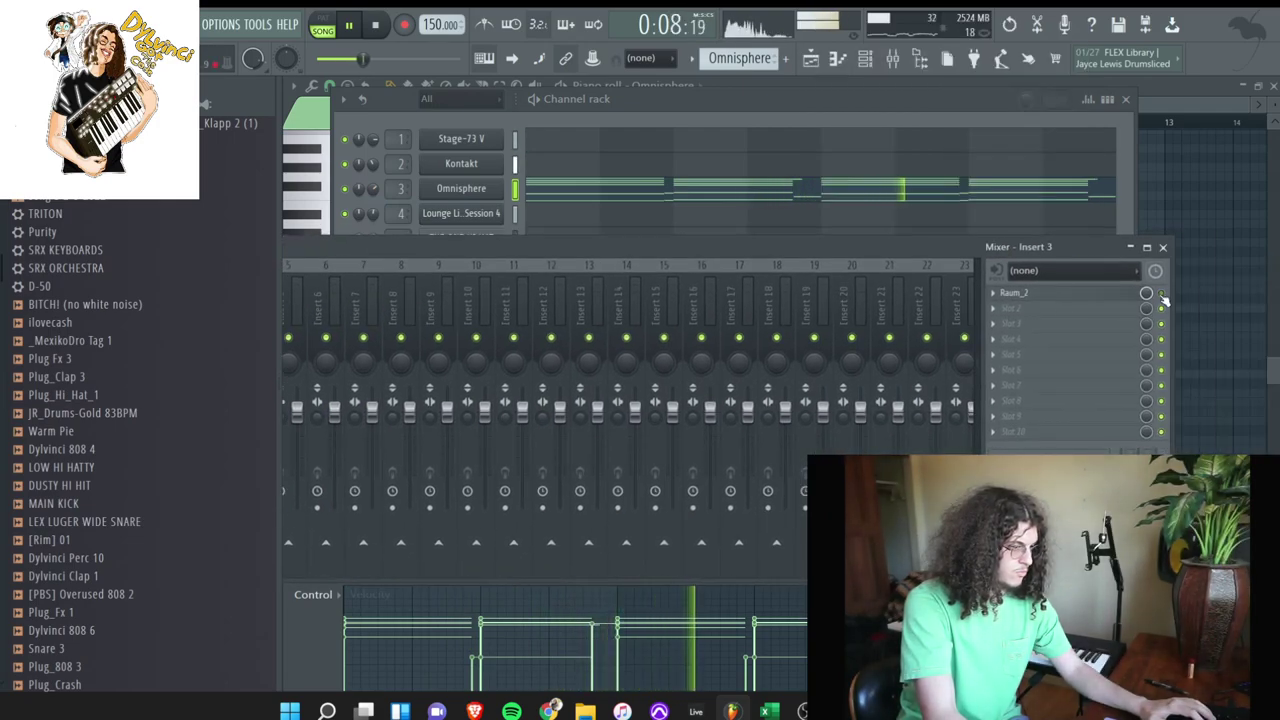
pyautogui.moveTo(880, 246); pyautogui.dragTo(1211, 191)
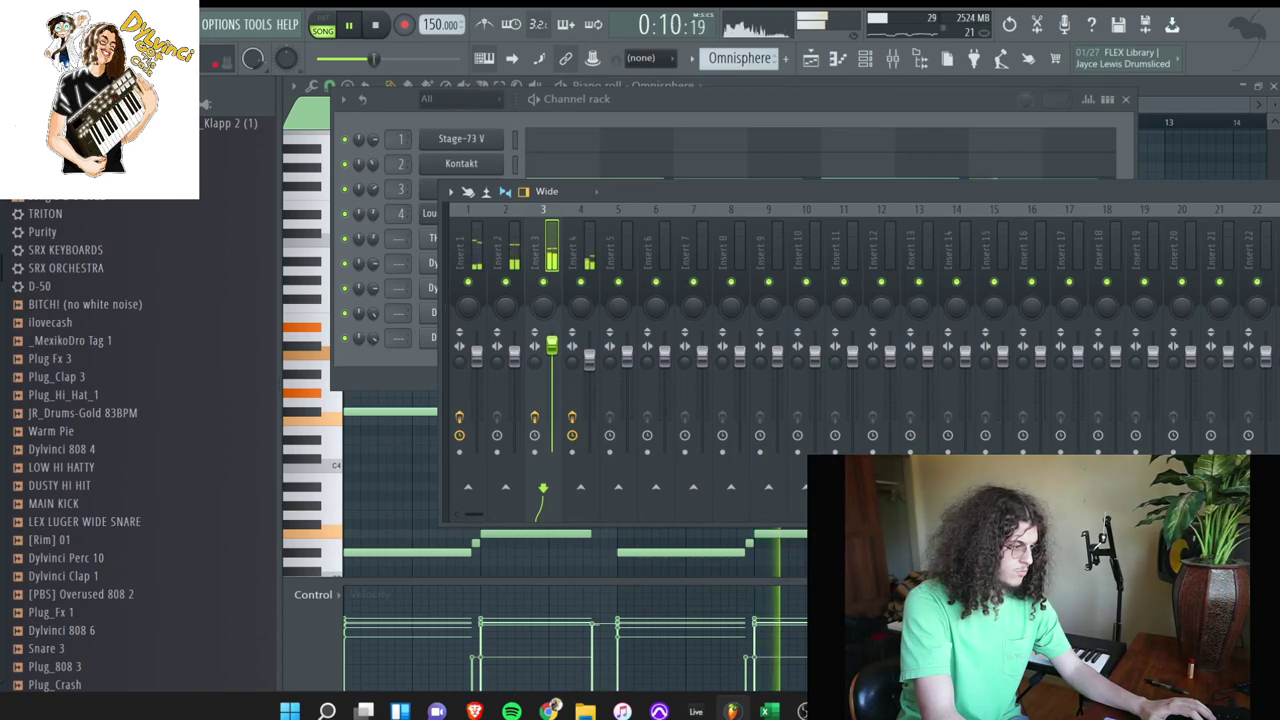
# - Undo the last edit and switch the piano roll back to the Stage-73 V notes
pyautogui.click(348, 438)
pyautogui.click(650, 85)
pyautogui.click(653, 108)
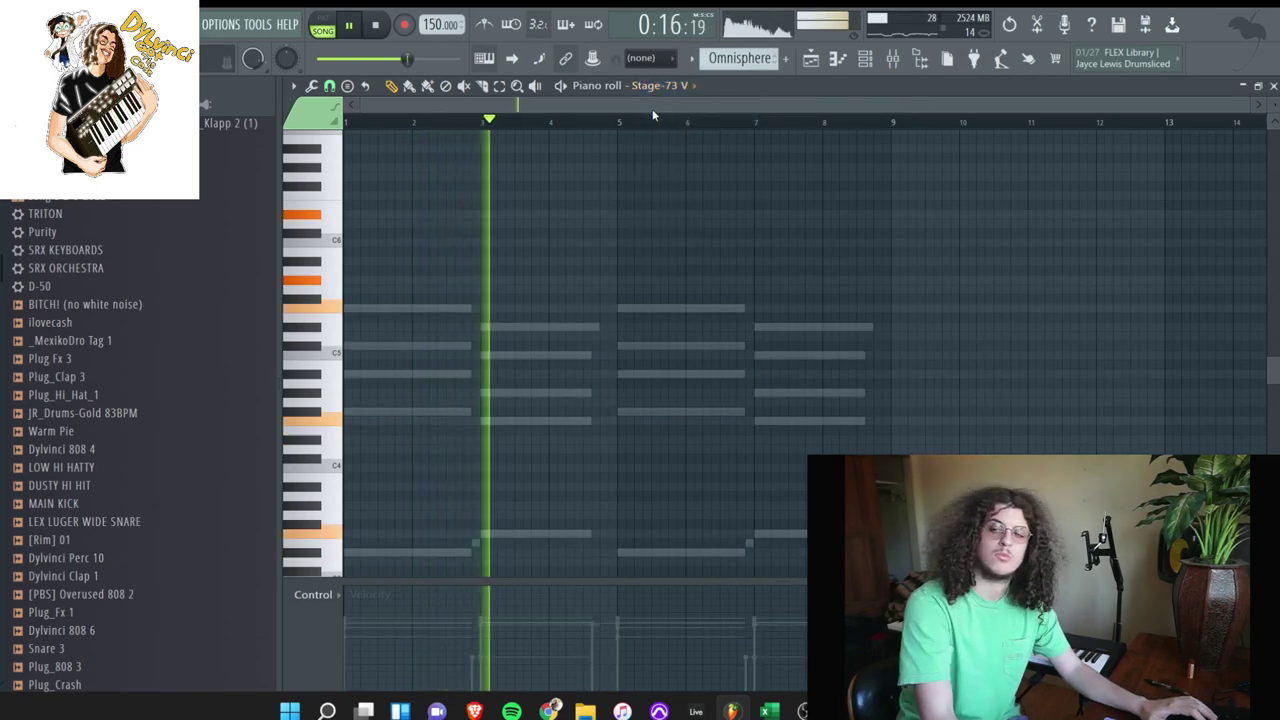
pyautogui.hotkey('ctrl', 'z')
pyautogui.click(646, 90)
pyautogui.click(660, 116)
pyautogui.scroll(1, 746, 59)
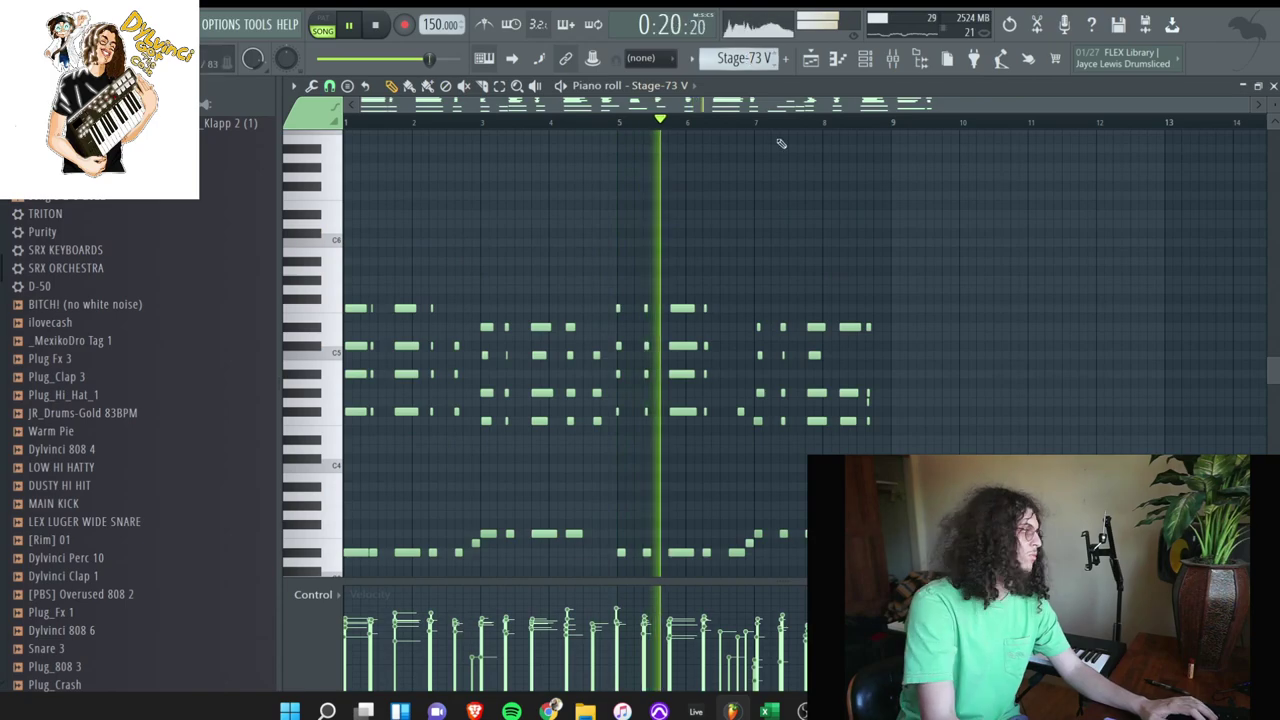
# - Return to the playlist, stop playback, and collapse the sample browser before expanding Dylvinci Kit Vol. 4 to its Dylvinci Loop Kit Vol. 4 folder
pyautogui.press('F6')
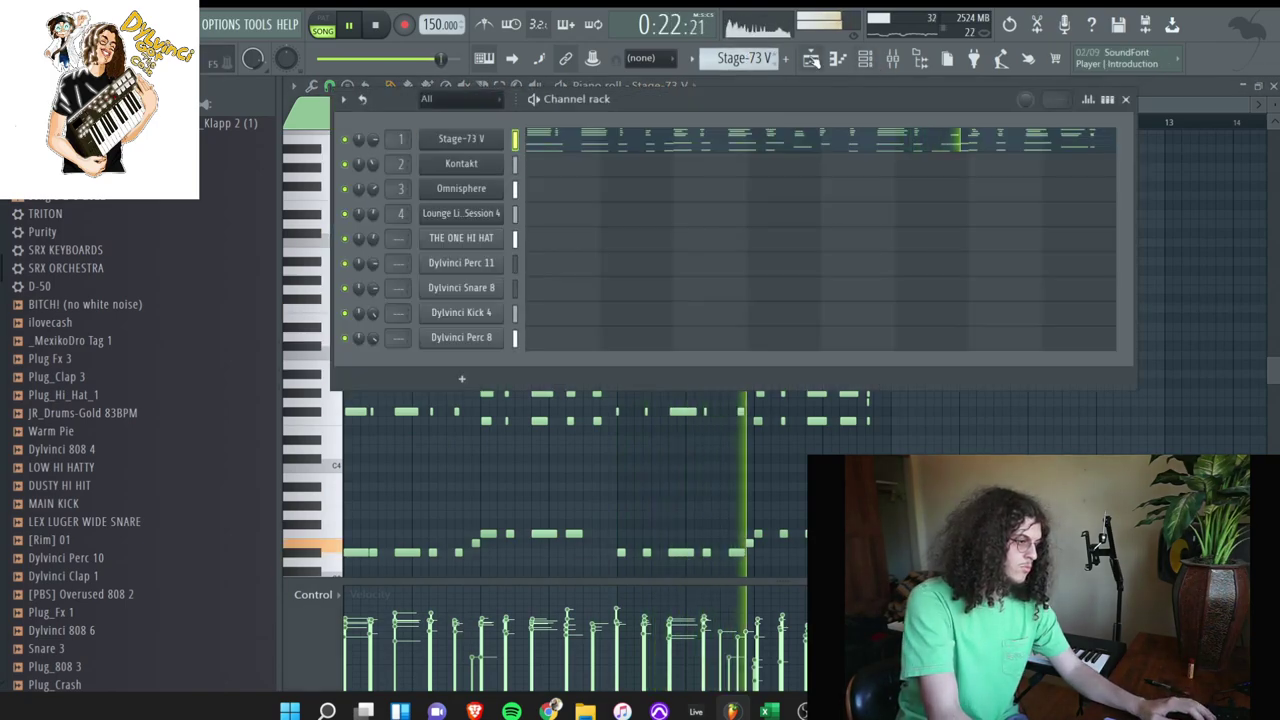
pyautogui.press('F5')
pyautogui.scroll(-3, 117, 344)
pyautogui.scroll(-5, 117, 344)
pyautogui.press('space')
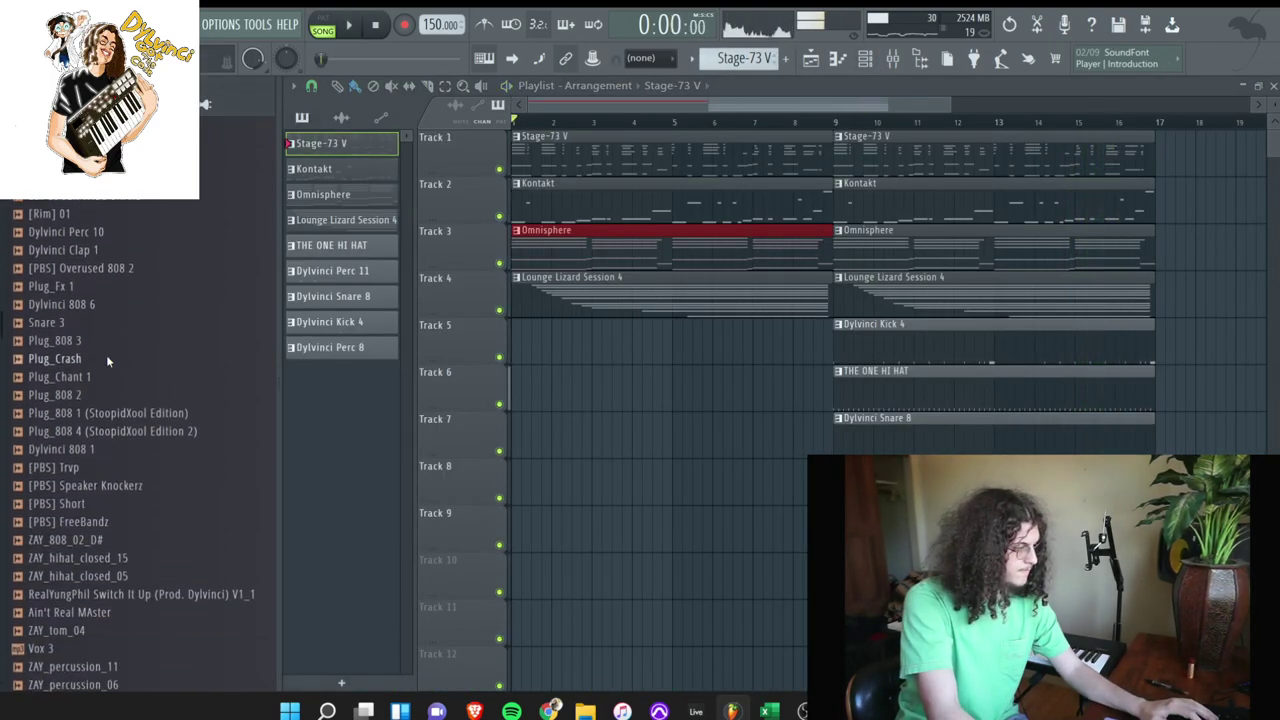
pyautogui.click(206, 103)
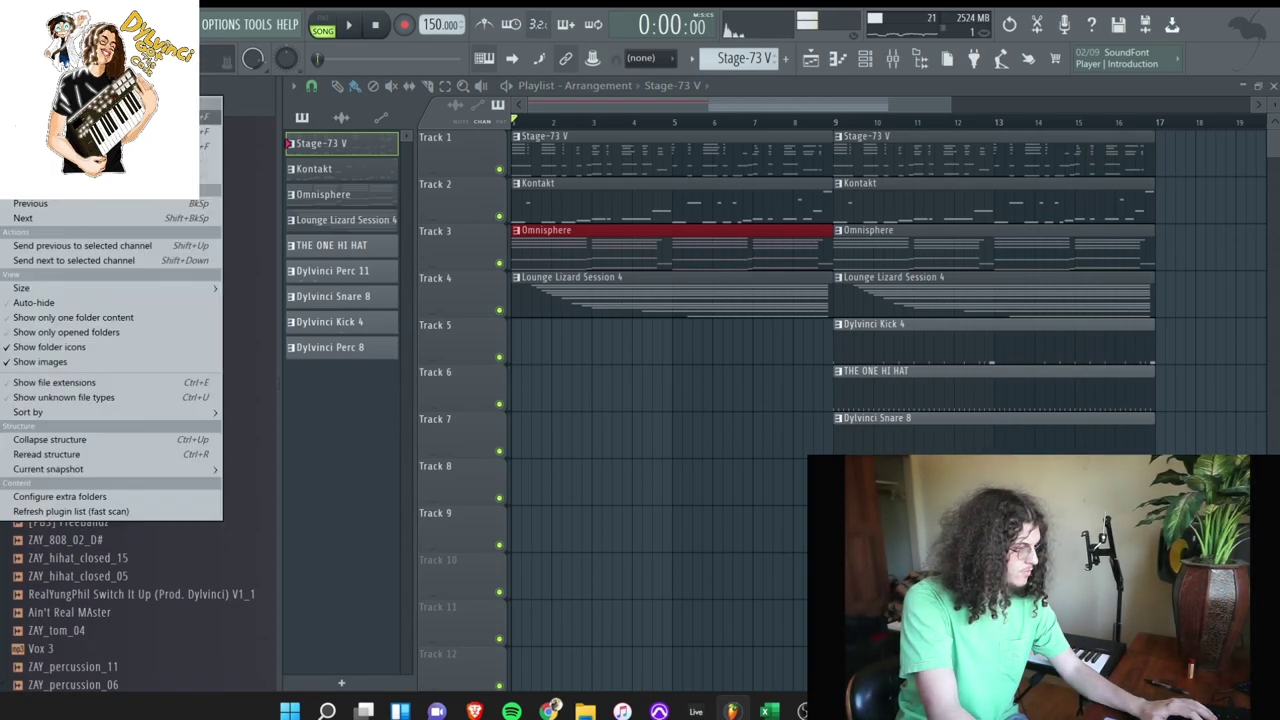
pyautogui.click(49, 439)
pyautogui.click(100, 423)
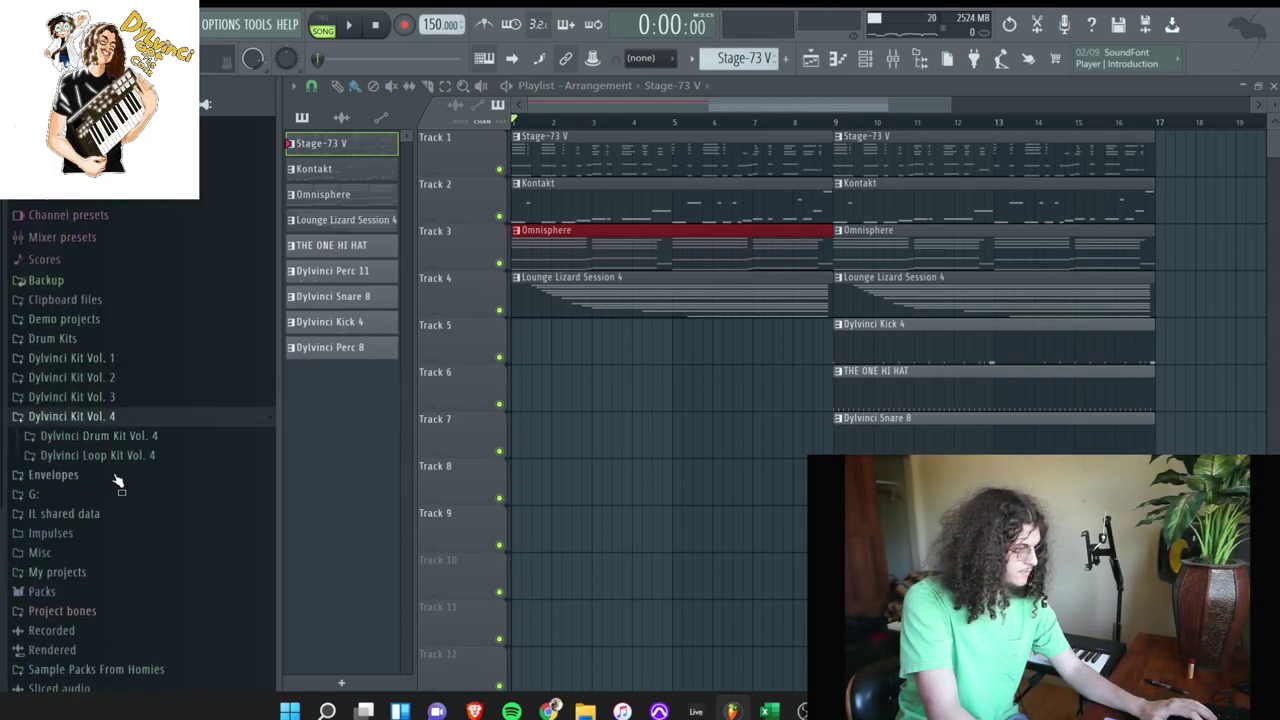
pyautogui.click(95, 454)
# - Place the Dylvinci Tag sample on Track 10 at bar 7 and play the arrangement from just before it
pyautogui.moveTo(100, 683); pyautogui.dragTo(775, 580)
pyautogui.press('space')
pyautogui.click(735, 122)
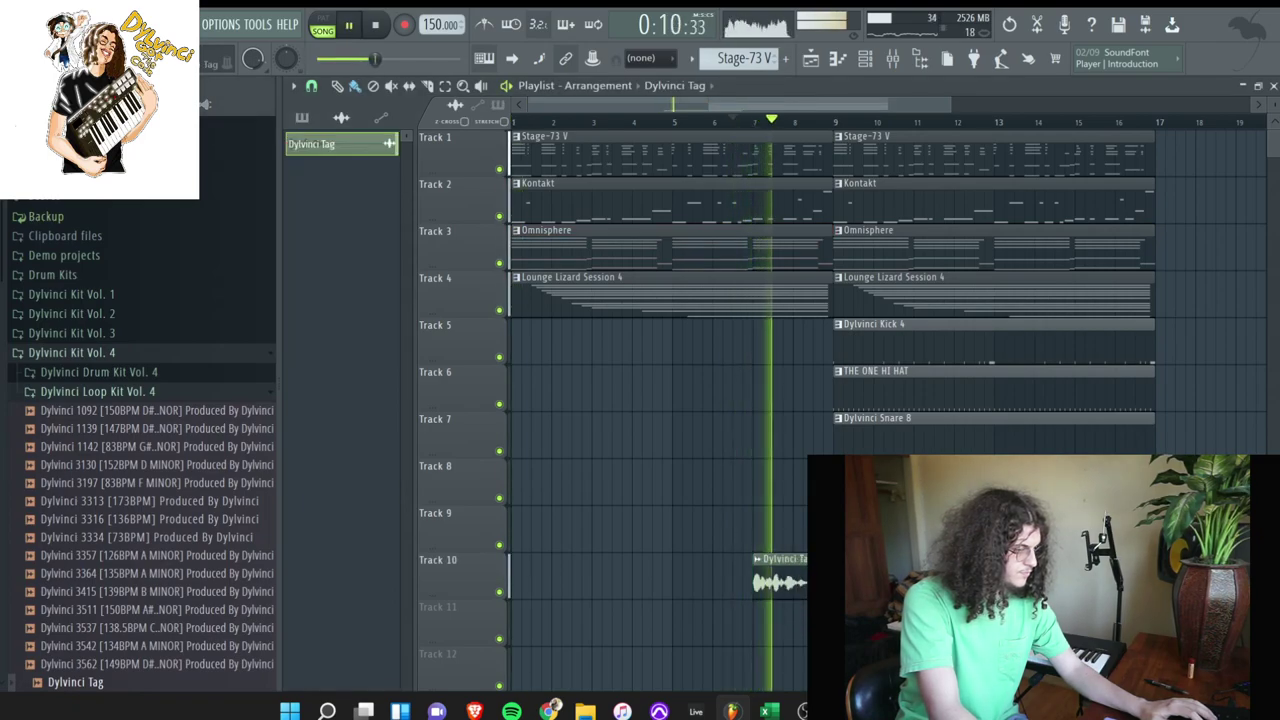
# - Duplicate the Track 1–9 clips of bars 9–17 to bar 17, and delete the Lounge Lizard Session 4 clip starting at bar 9
pyautogui.click(866, 60)
pyautogui.moveTo(1071, 540); pyautogui.dragTo(838, 150)
pyautogui.hotkey('ctrl', 'b')
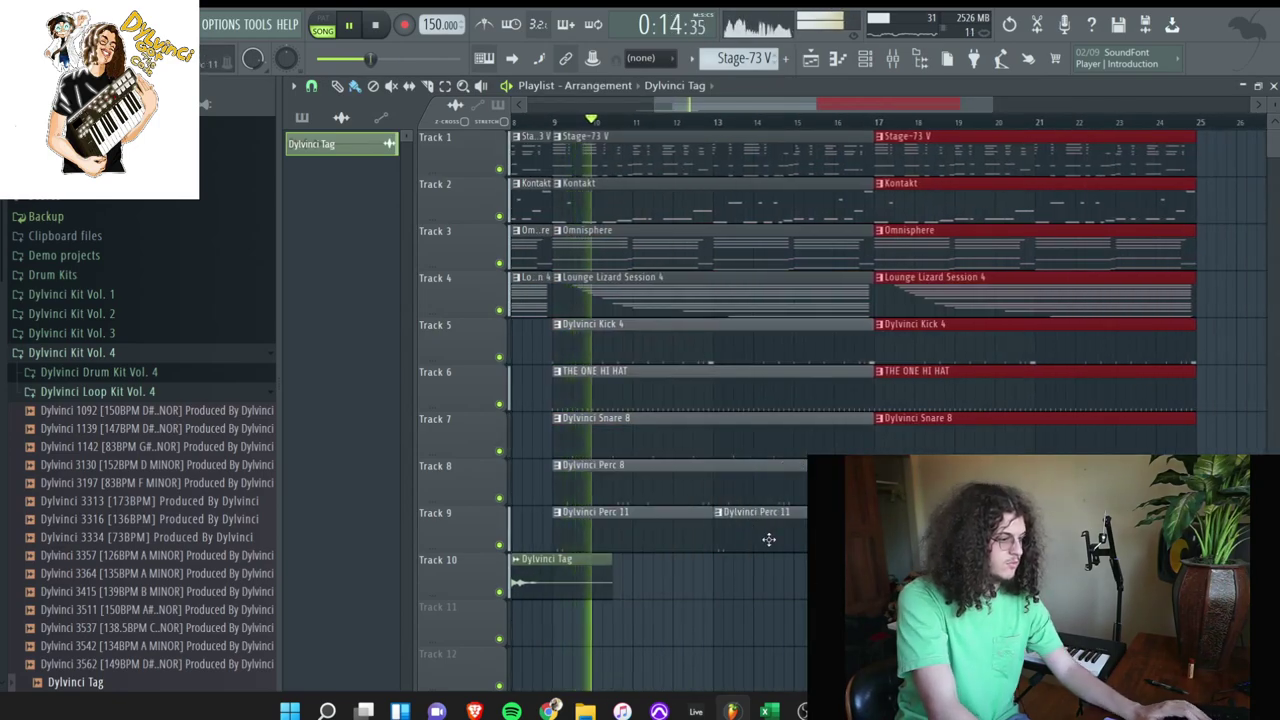
pyautogui.hotkey('ctrl', 'd')
pyautogui.moveTo(658, 105); pyautogui.dragTo(513, 156)
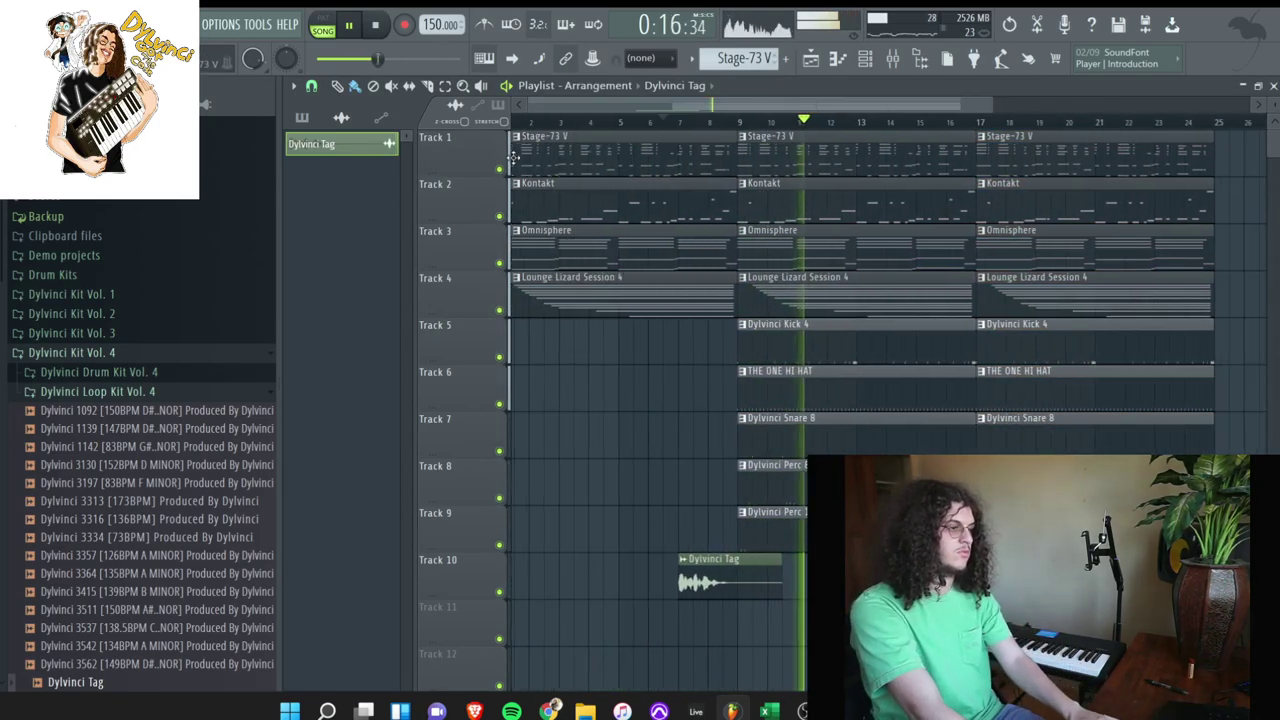
pyautogui.rightClick(881, 292)
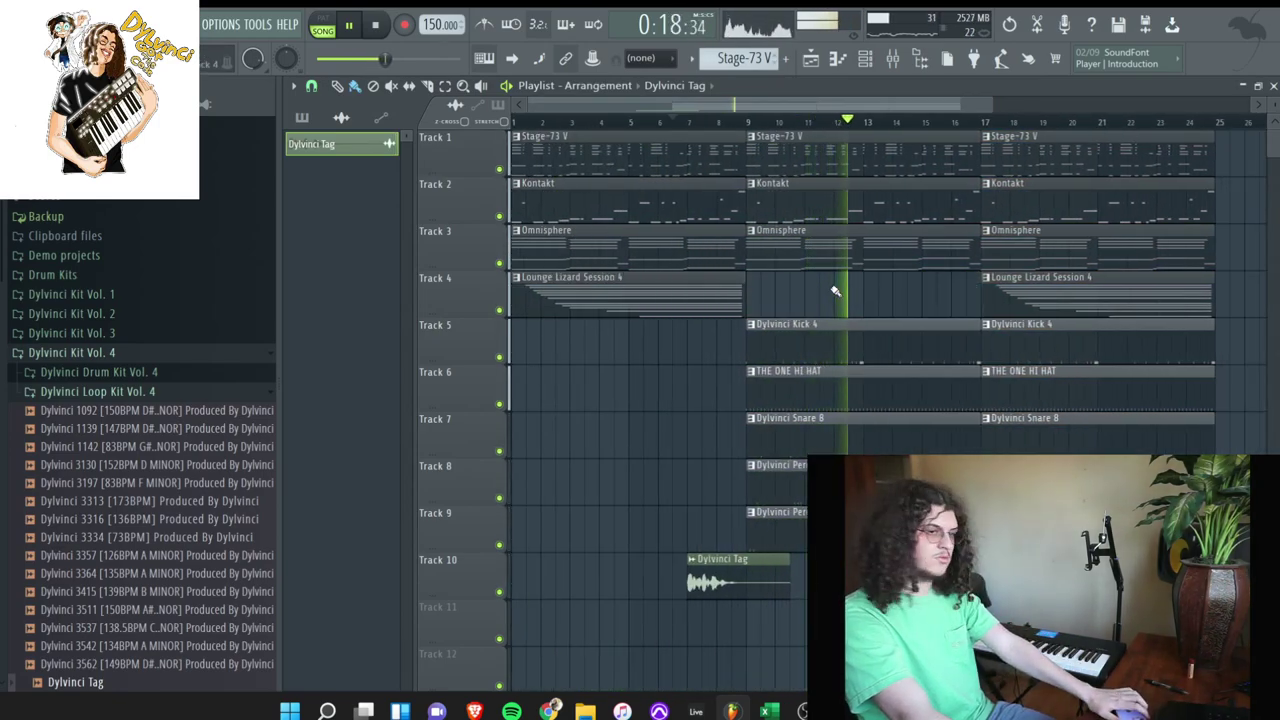
# - Route the THE ONE HI HAT channel to mixer Insert 7
pyautogui.click(866, 60)
pyautogui.click(446, 101)
pyautogui.click(440, 117)
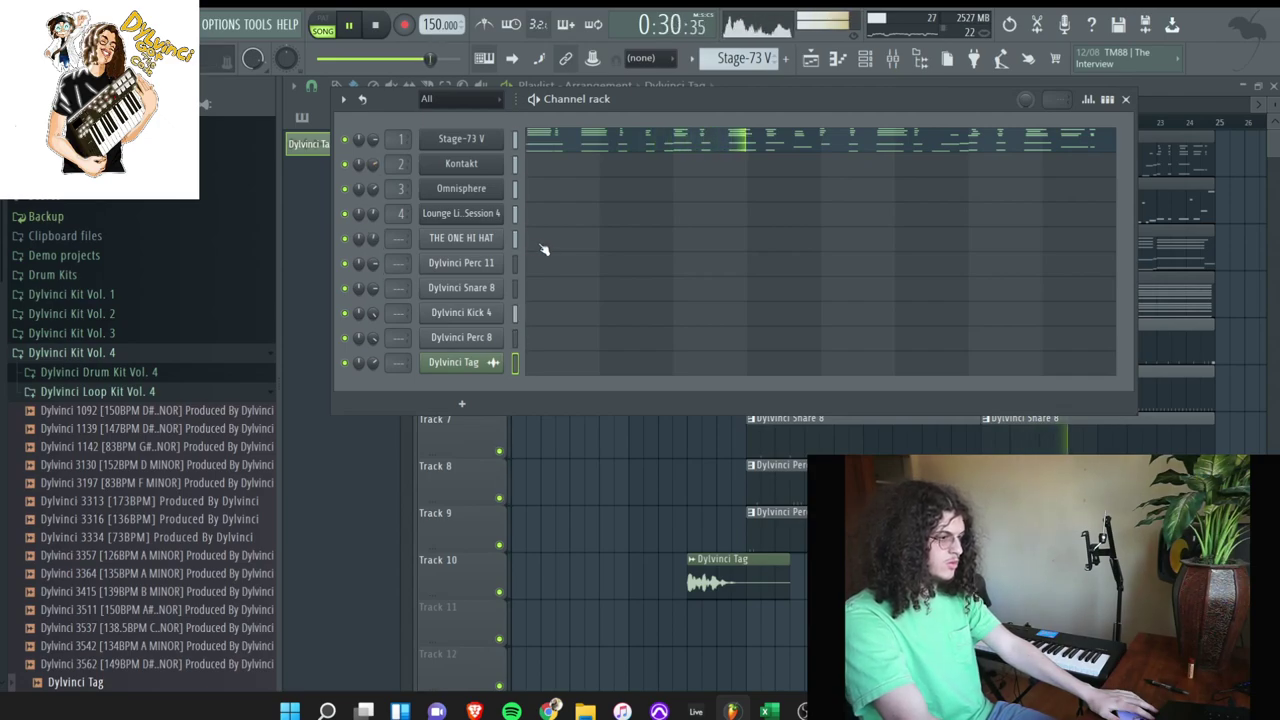
pyautogui.press('F9')
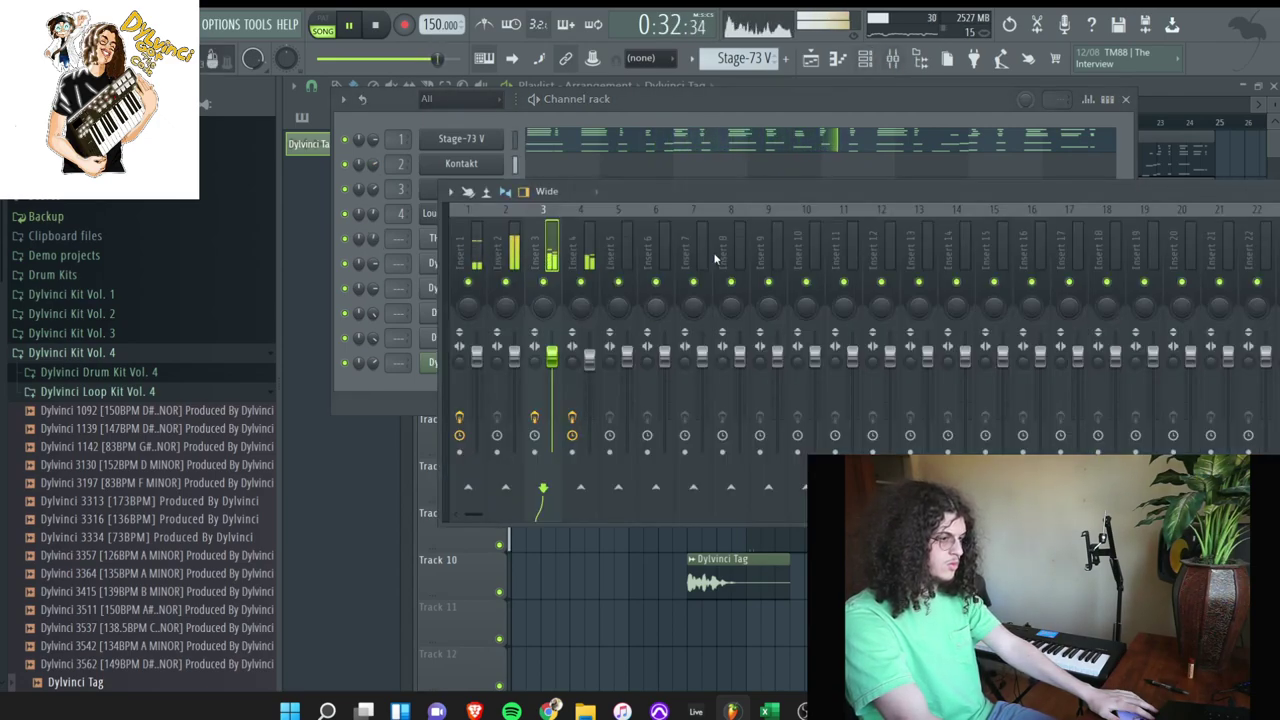
pyautogui.rightClick(712, 206)
pyautogui.moveTo(790, 366)
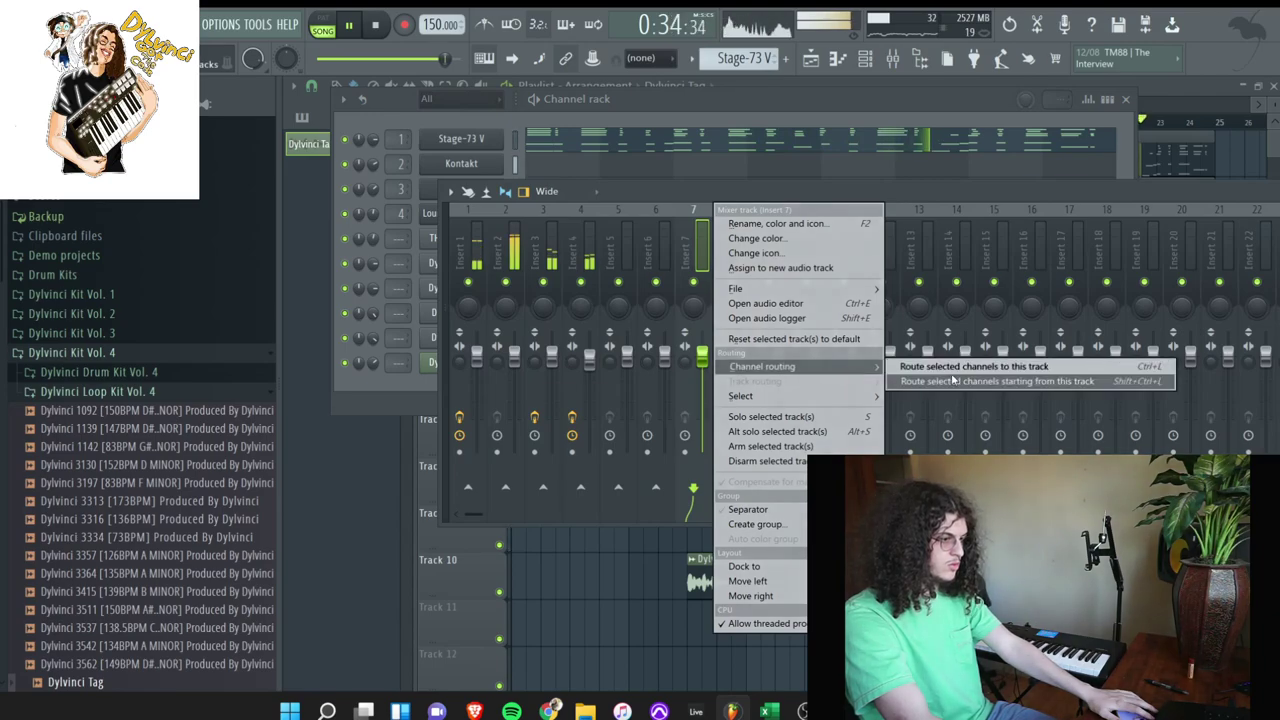
pyautogui.click(960, 366)
# - Add Fruity Limiter to the first effect slot of the THE ONE HI HAT mixer track
pyautogui.moveTo(774, 187); pyautogui.dragTo(528, 189)
pyautogui.click(1076, 233)
pyautogui.moveTo(1098, 250)
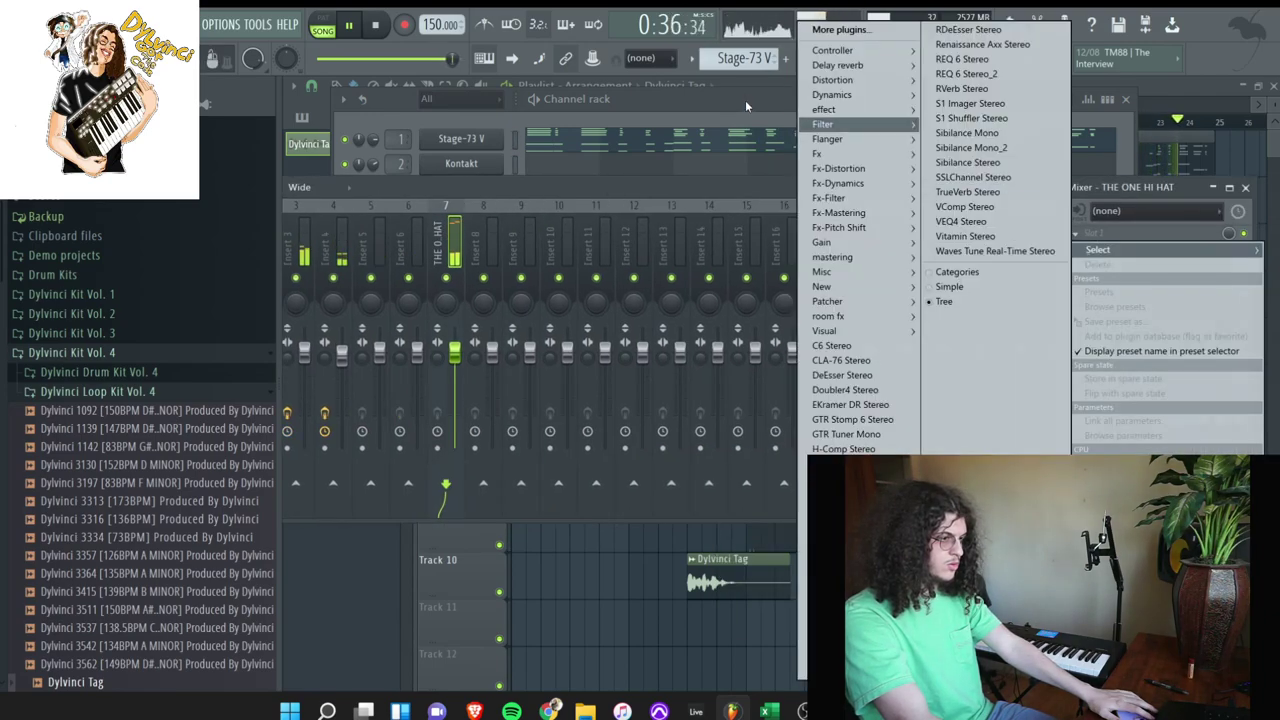
pyautogui.moveTo(835, 95)
pyautogui.click(744, 114)
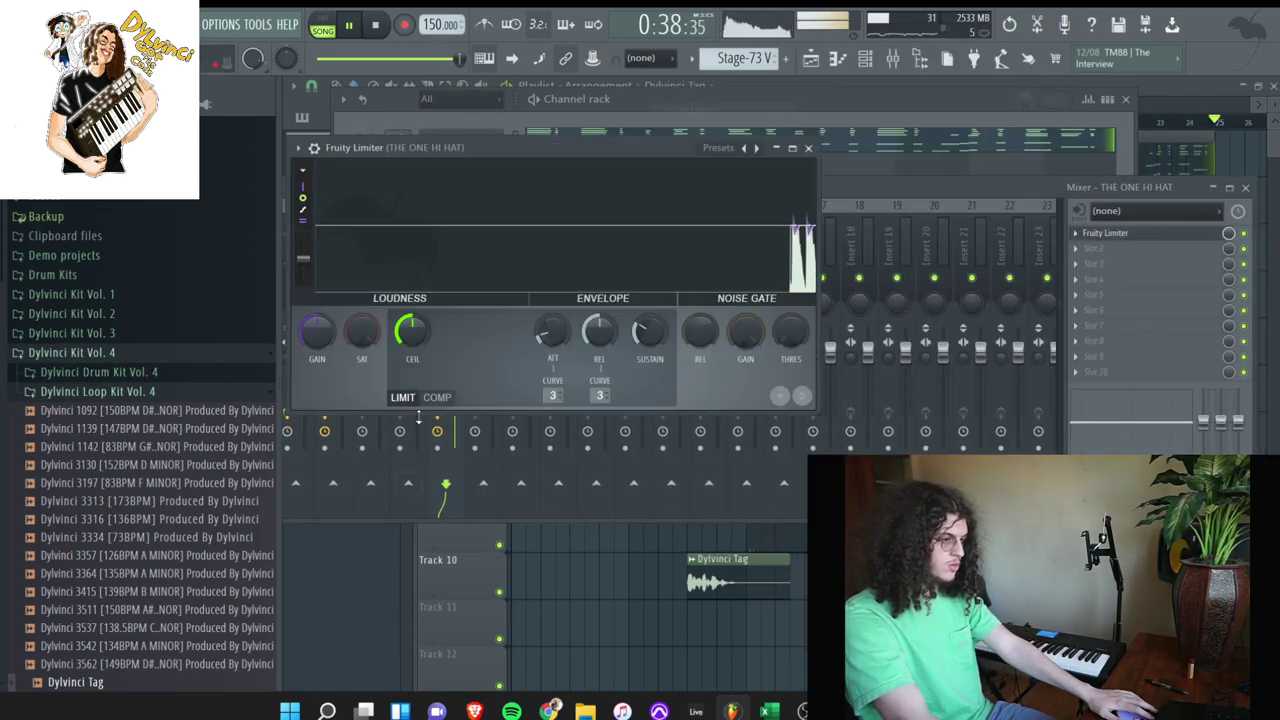
# - Replace Fruity Limiter with Decapitator on the THE ONE HI HAT mixer track
pyautogui.click(1160, 233)
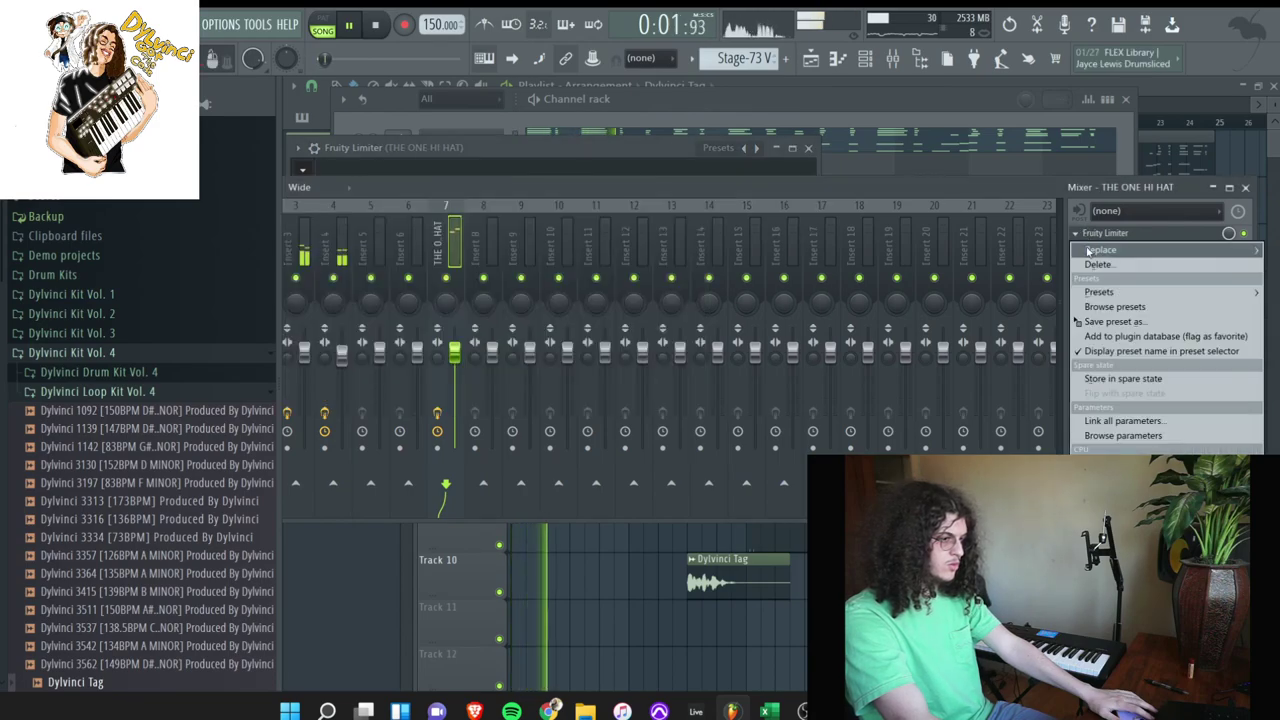
pyautogui.moveTo(1101, 249)
pyautogui.moveTo(849, 96)
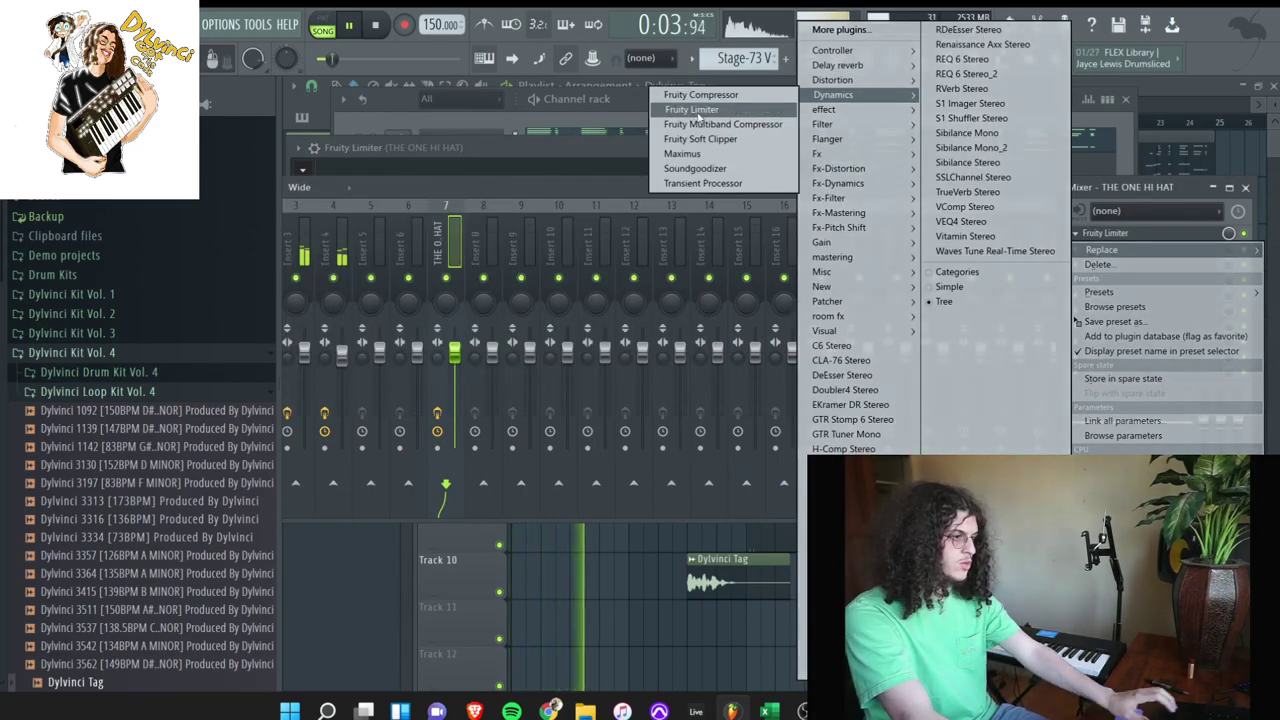
pyautogui.click(728, 154)
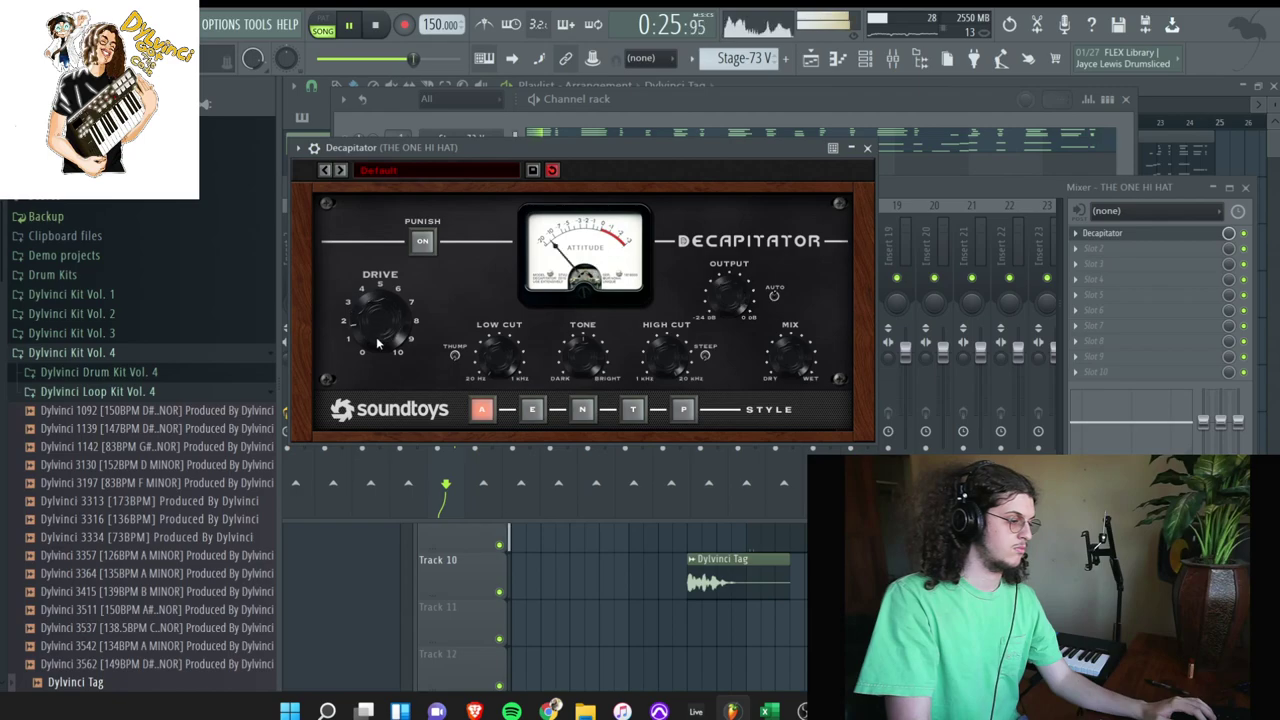
# - Solo the THE ONE HI HAT mixer track and move the mixer window to expose Inserts 1 to 6
pyautogui.click(949, 187)
pyautogui.rightClick(446, 278)
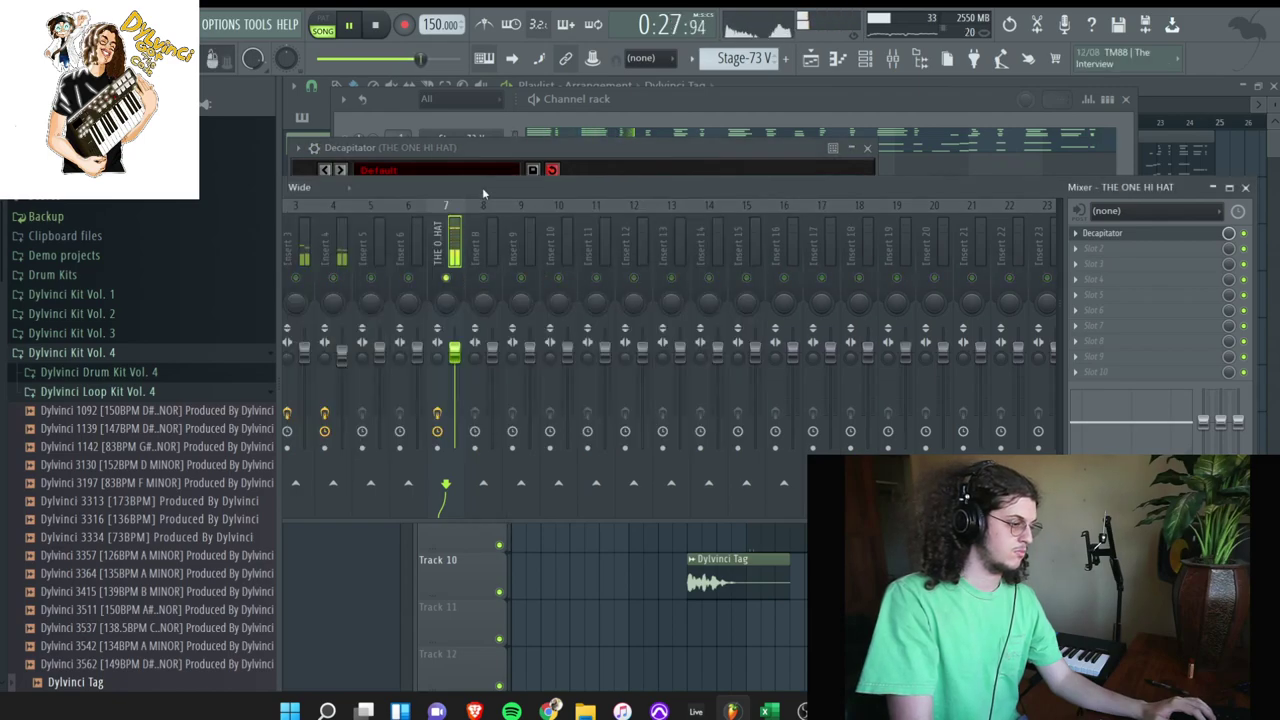
pyautogui.moveTo(483, 190); pyautogui.dragTo(723, 186)
# - Unmute mixer Inserts 1 to 5 and lower Insert 2's volume slightly
pyautogui.click(460, 277)
pyautogui.click(499, 273)
pyautogui.moveTo(506, 360); pyautogui.dragTo(506, 368)
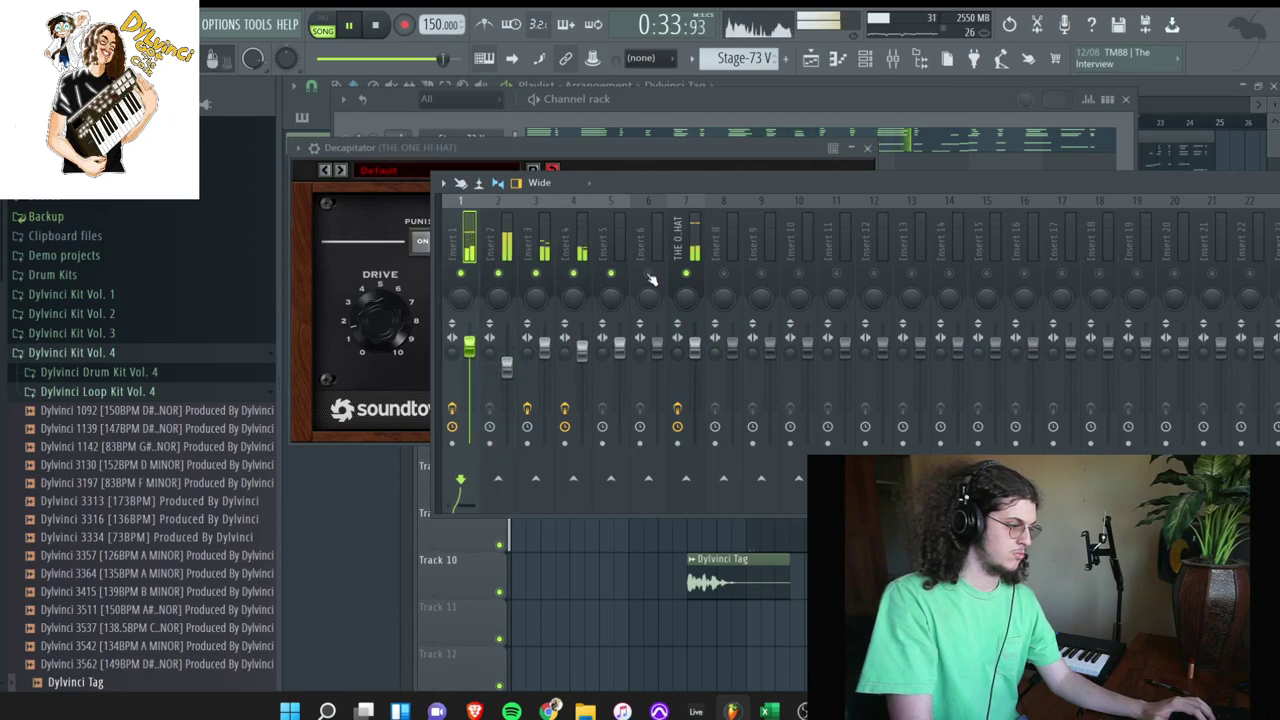
# - Add Fruity Stereo Enhancer to effect slot 4 of mixer Insert 1, below ValhallaVintageVerb
pyautogui.moveTo(757, 181); pyautogui.dragTo(557, 199)
pyautogui.click(1116, 293)
pyautogui.moveTo(1122, 309)
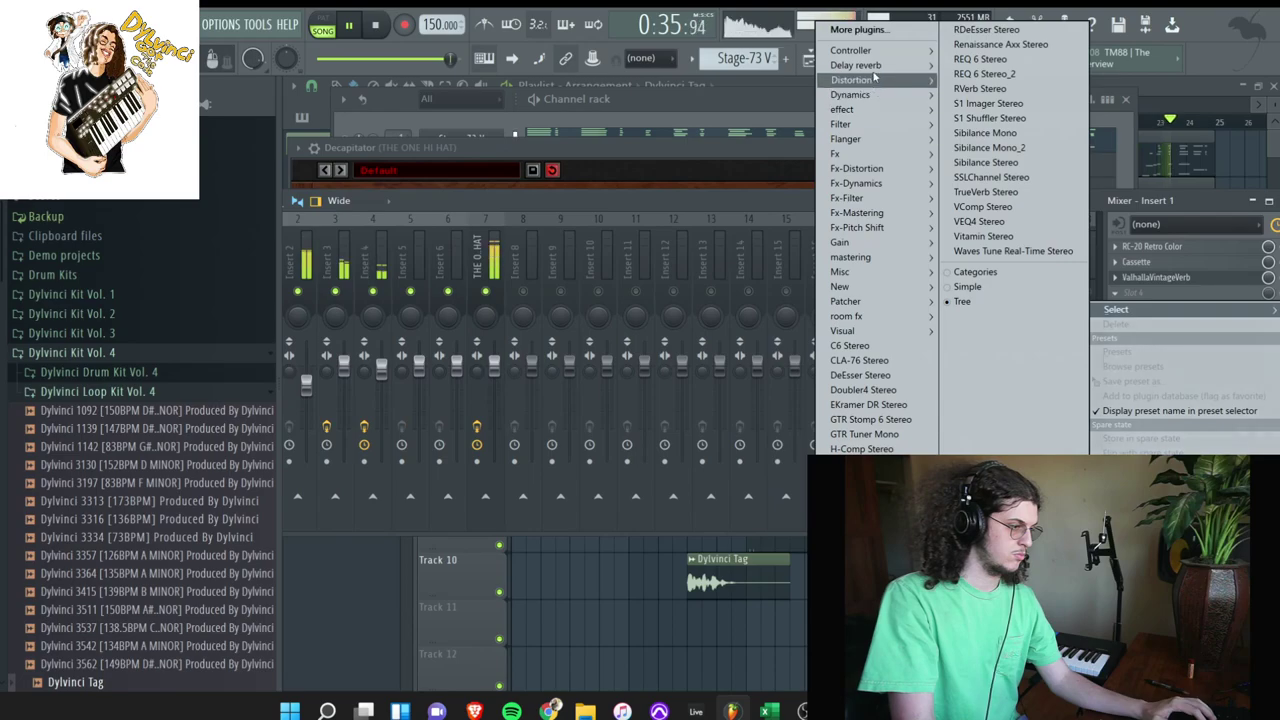
pyautogui.click(873, 31)
pyautogui.write('STER')
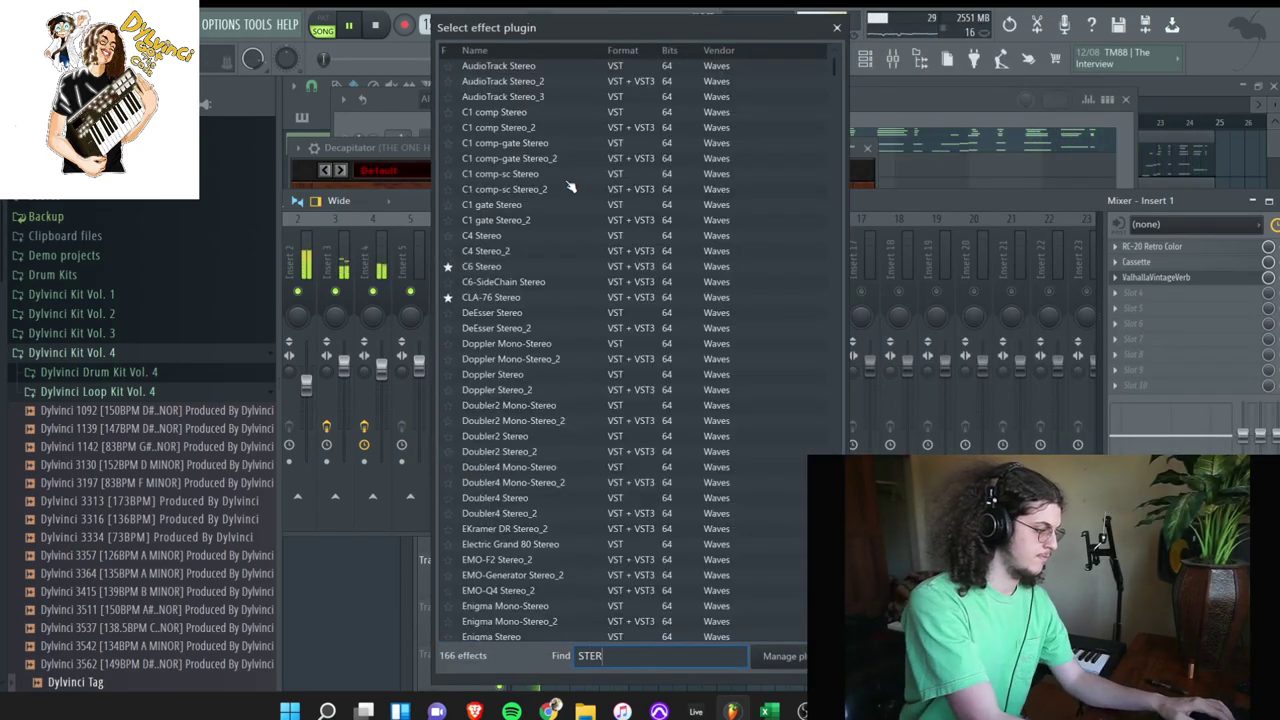
pyautogui.write('EOE')
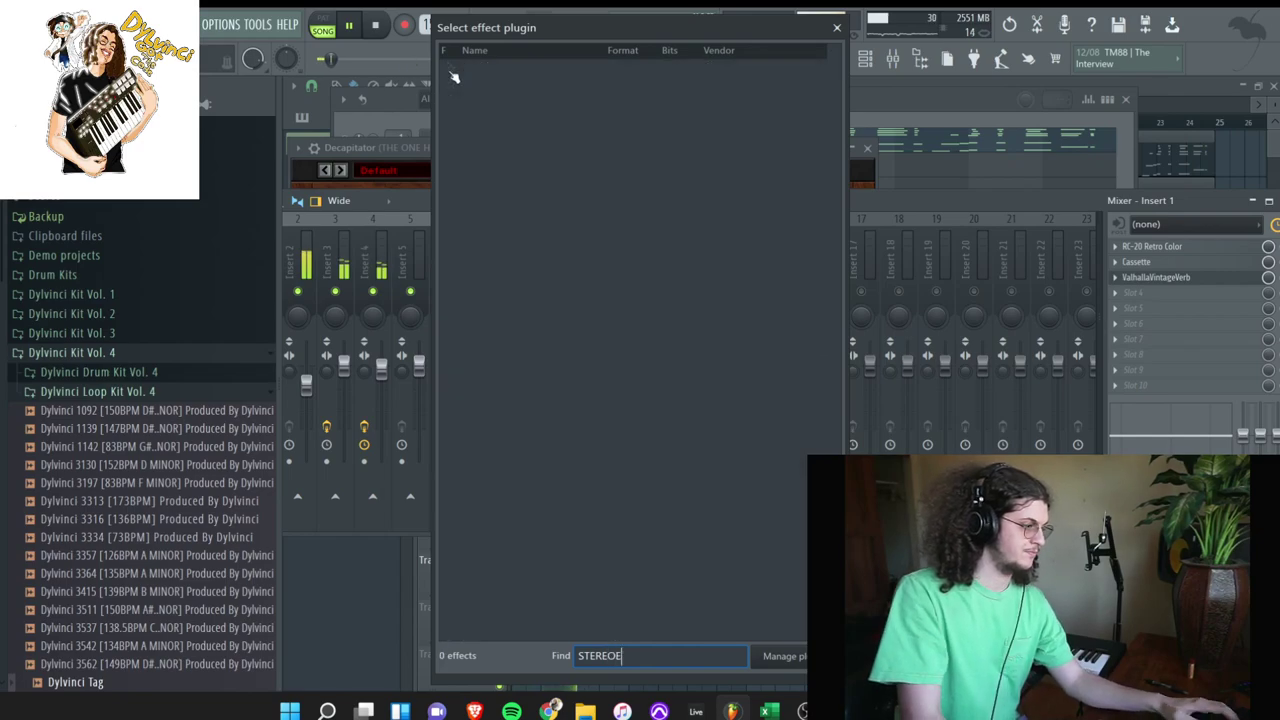
pyautogui.press('BackSpace')
pyautogui.write('E')
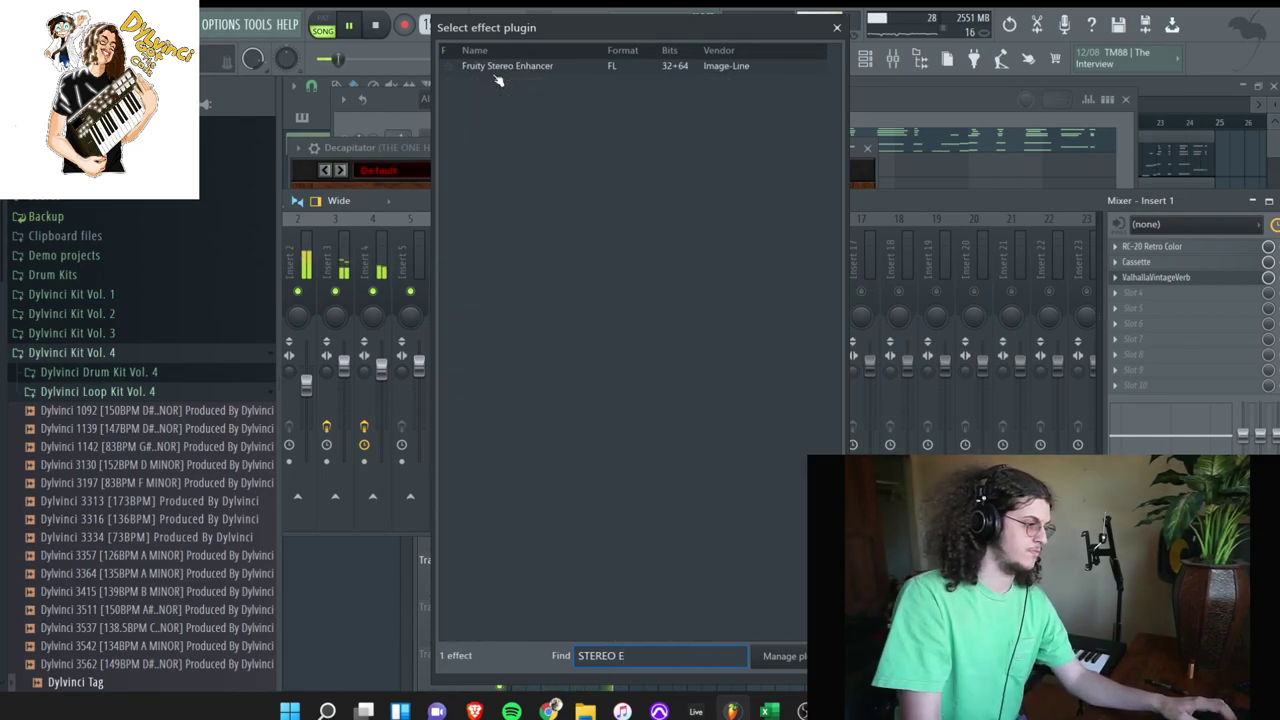
pyautogui.doubleClick(497, 70)
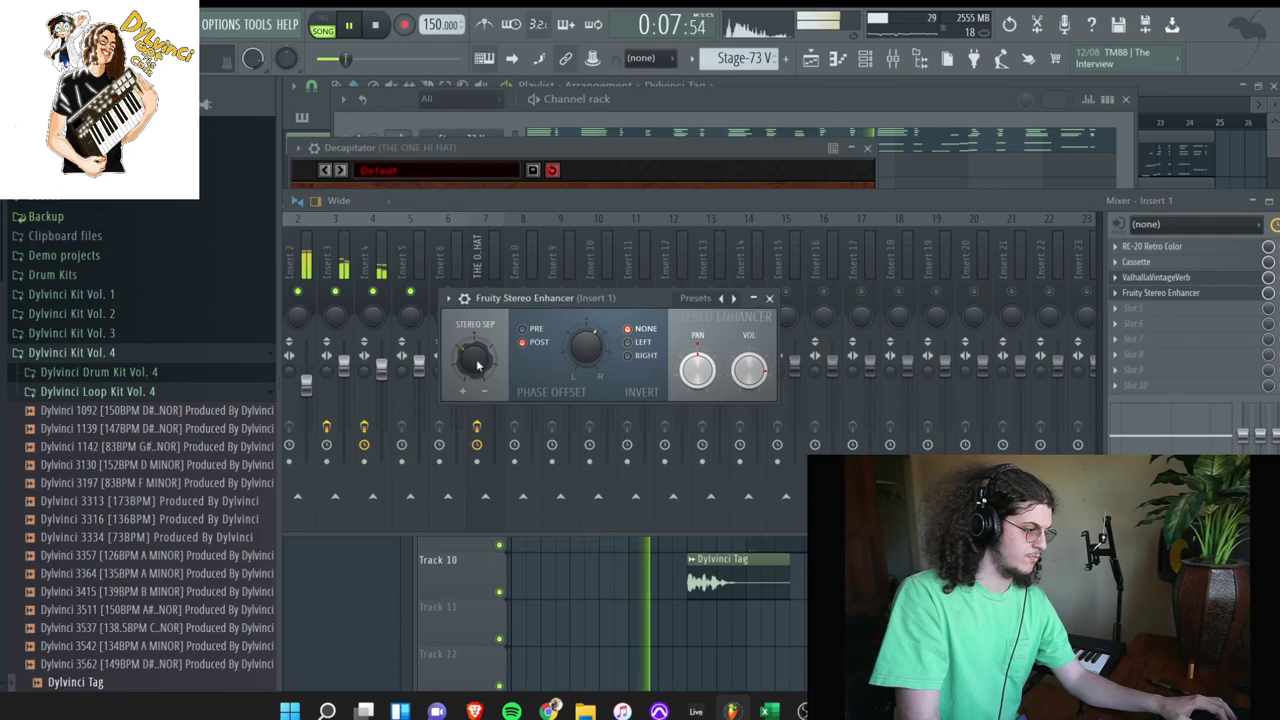
# - Add Fruity Stereo Enhancer to effect slot 2 of mixer Insert 3, below Raum_2
pyautogui.click(354, 272)
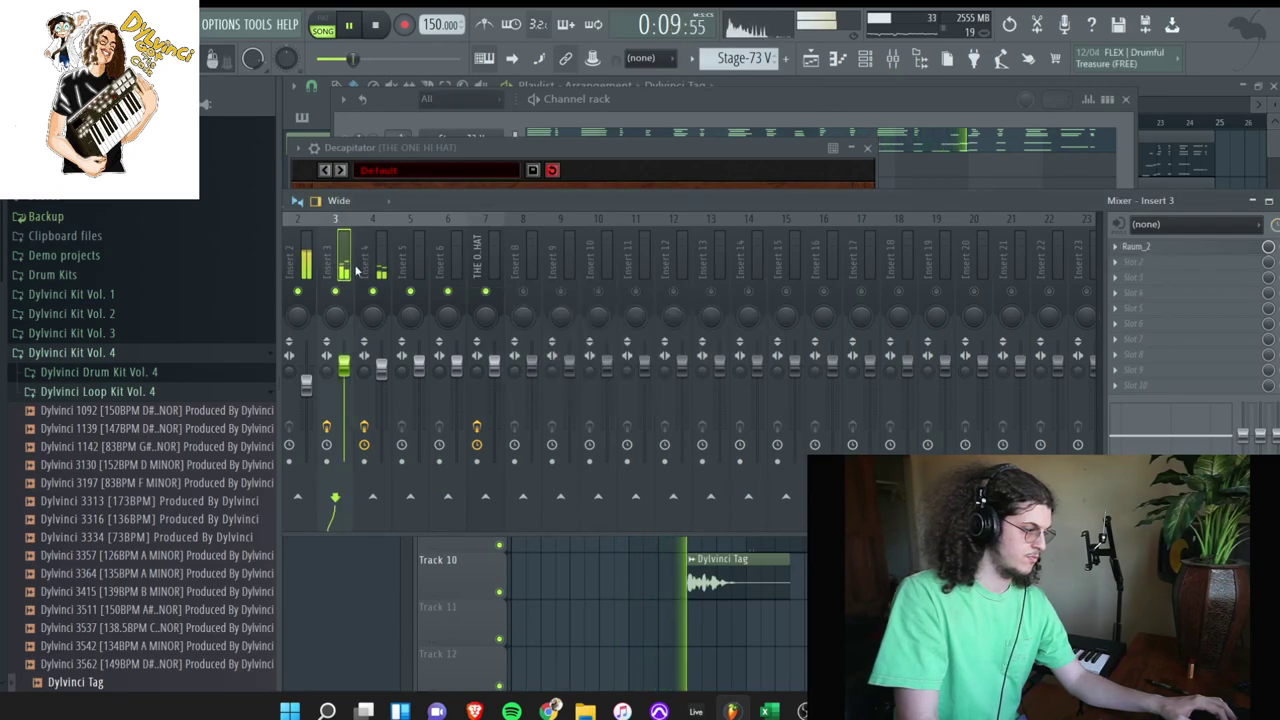
pyautogui.click(1135, 262)
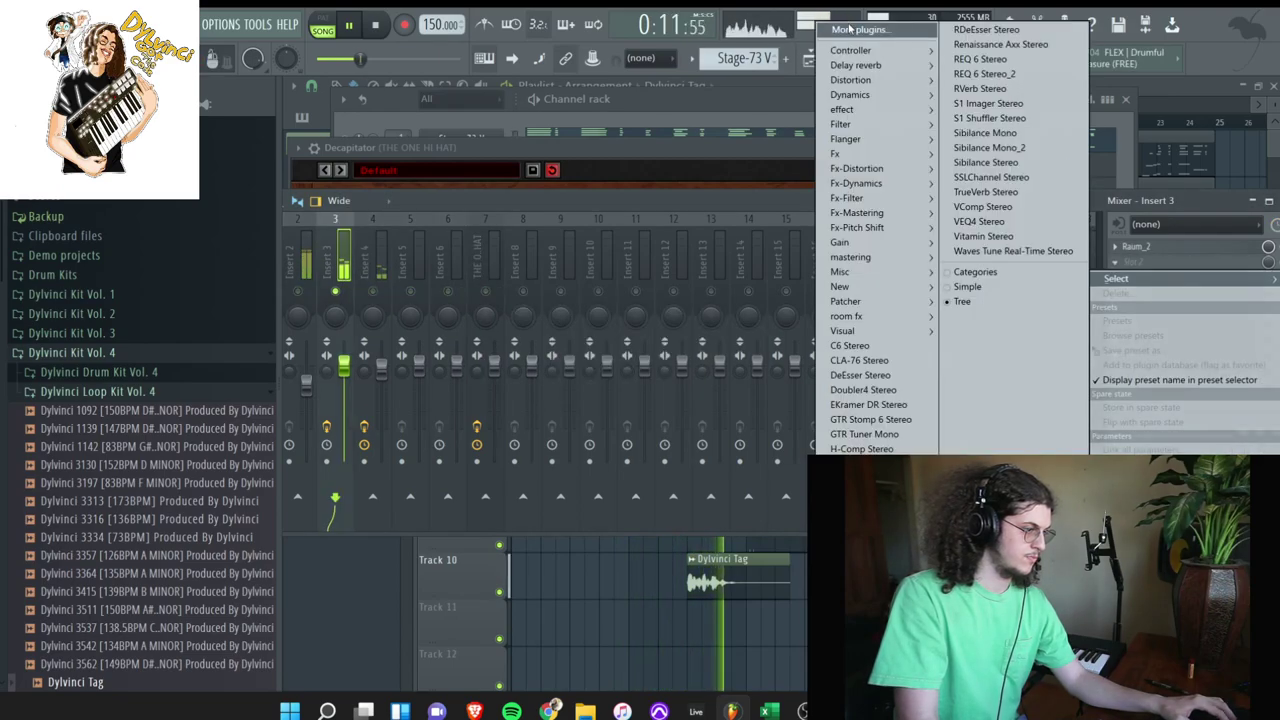
pyautogui.click(848, 28)
pyautogui.click(633, 655)
pyautogui.write('SY')
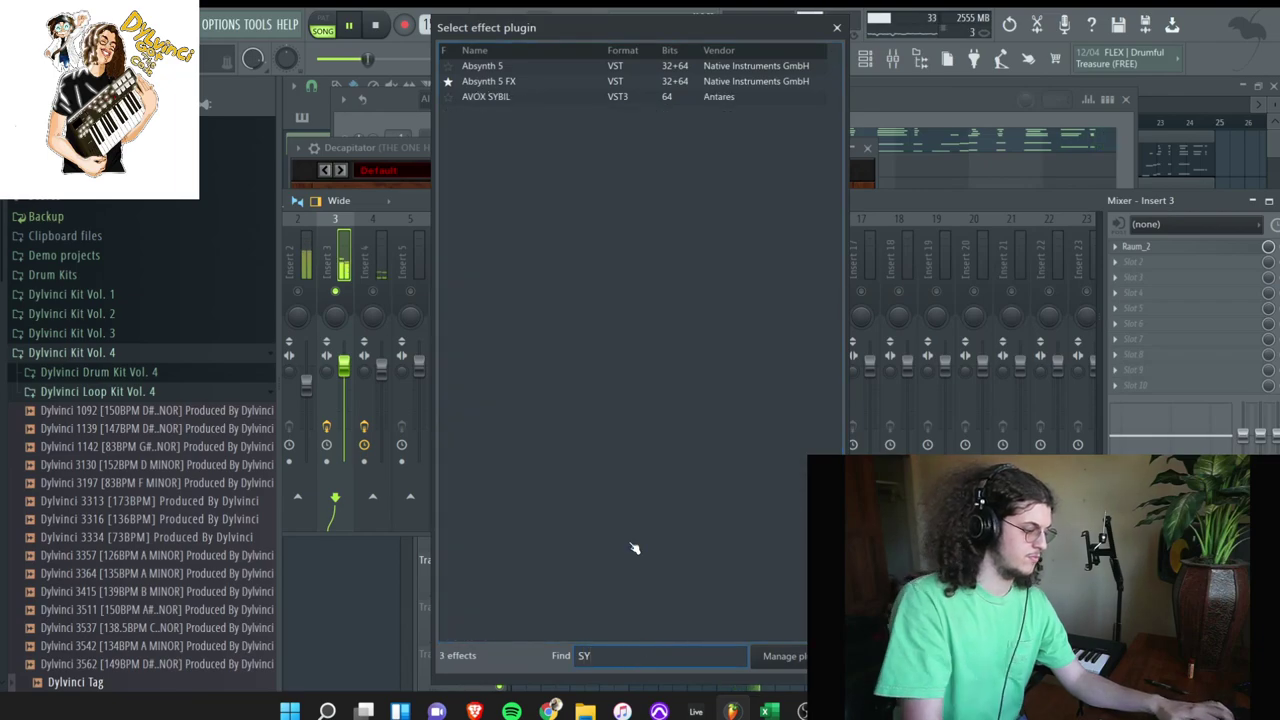
pyautogui.press('BackSpace')
pyautogui.write('TEREO E')
pyautogui.doubleClick(549, 67)
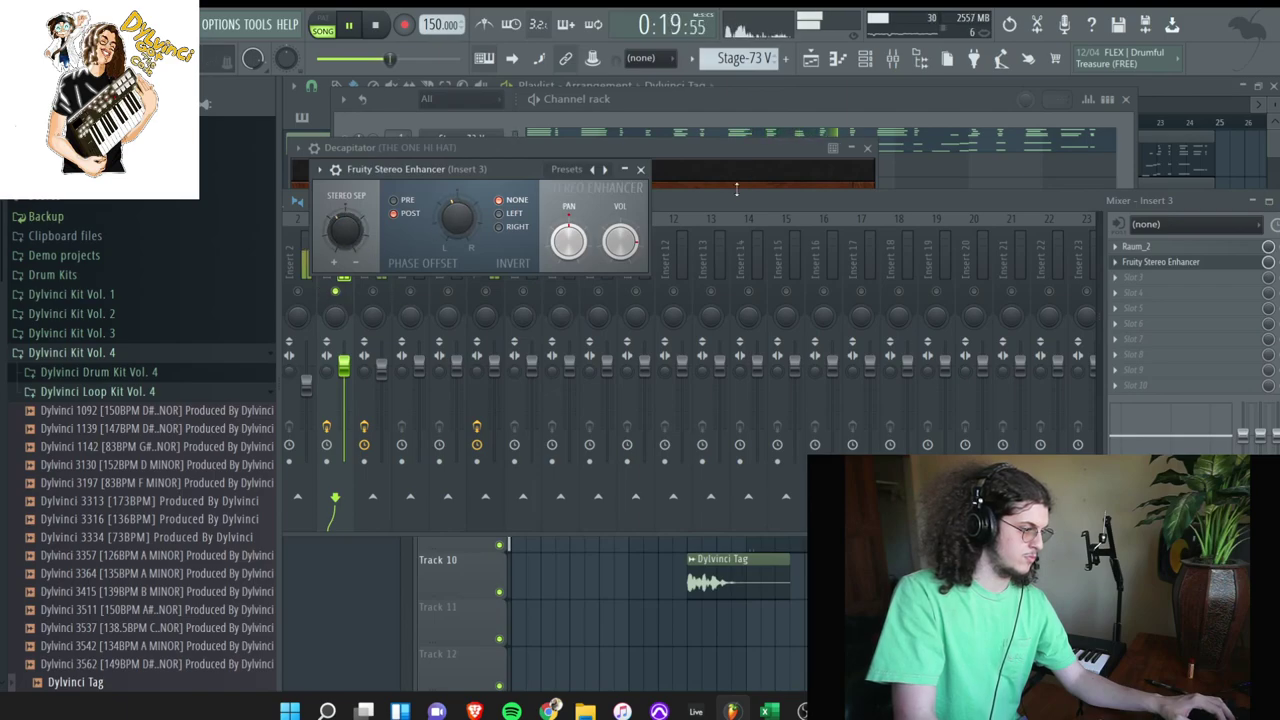
# - Move the mixer window to expose Insert 1, unmute Inserts 1, 2 and 4, and select Insert 4
pyautogui.moveTo(738, 192); pyautogui.dragTo(880, 187)
pyautogui.click(415, 298)
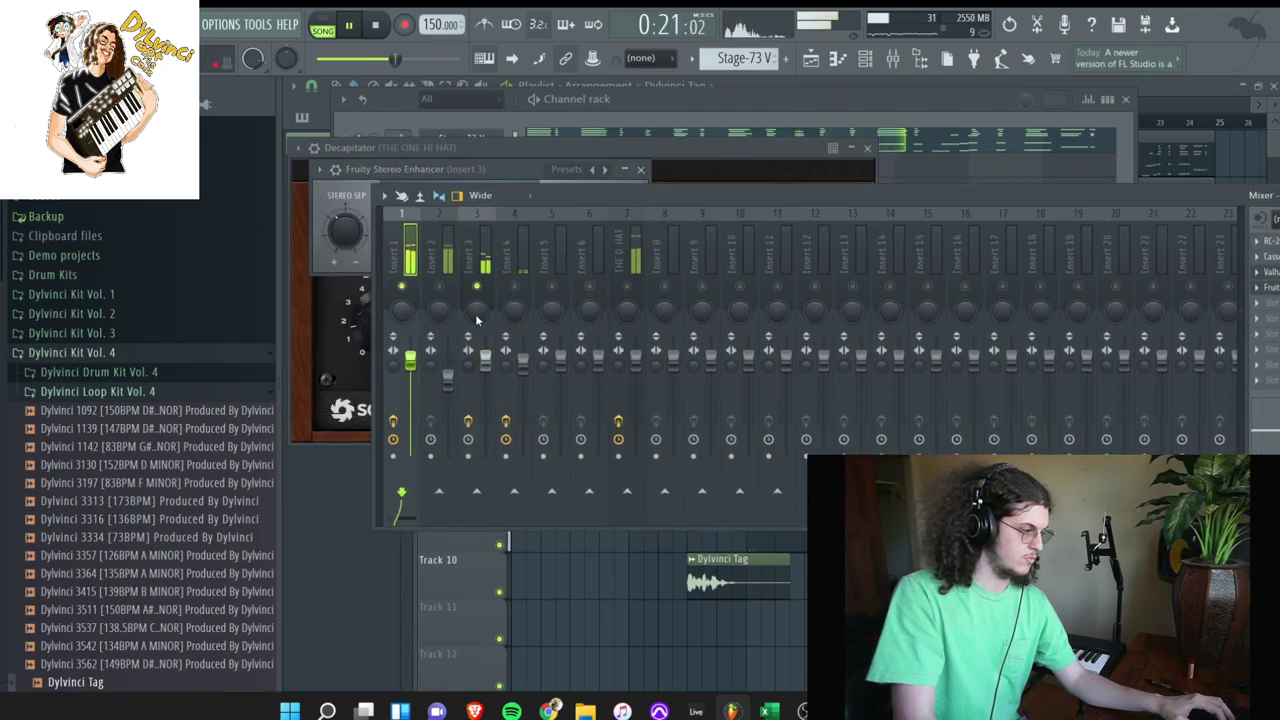
pyautogui.click(522, 265)
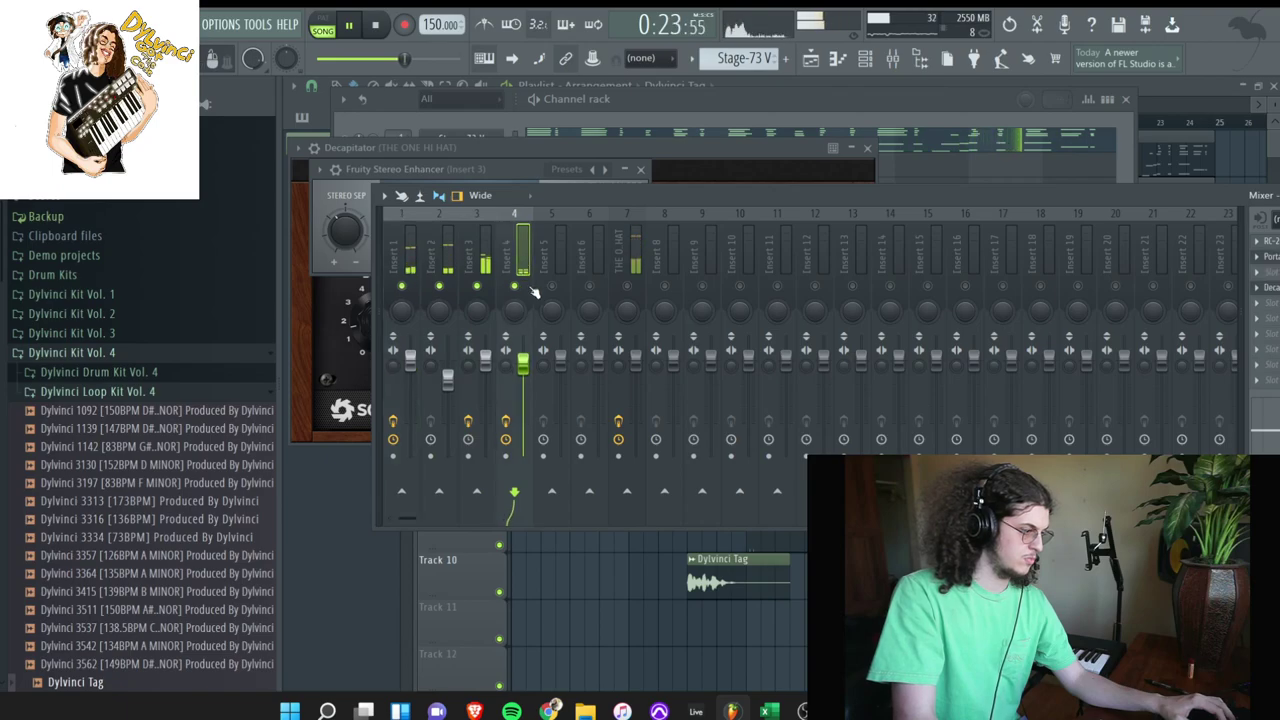
pyautogui.click(512, 711)
pyautogui.scroll(1, 642, 384)
pyautogui.scroll(-3, 636, 385)
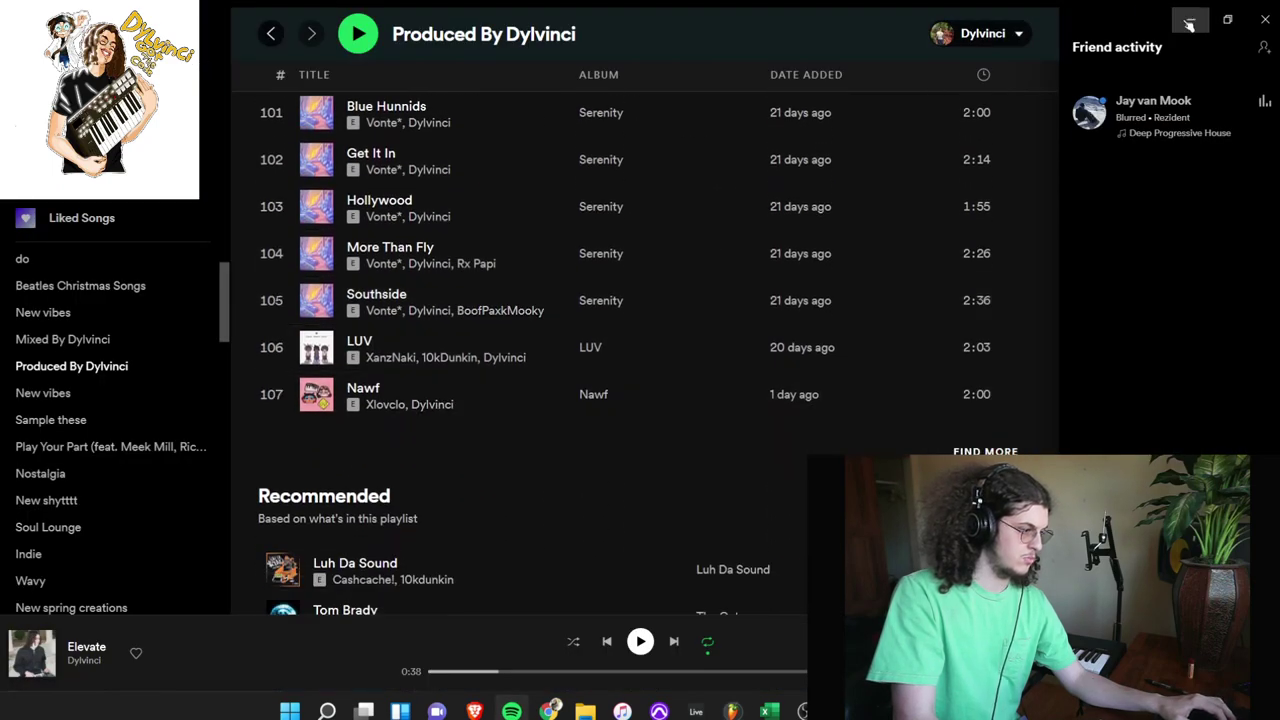
pyautogui.click(1189, 20)
# - Add ValhallaRoom to the effect slot below Decapitator on mixer Insert 4 and adjust the reverb
pyautogui.click(1270, 318)
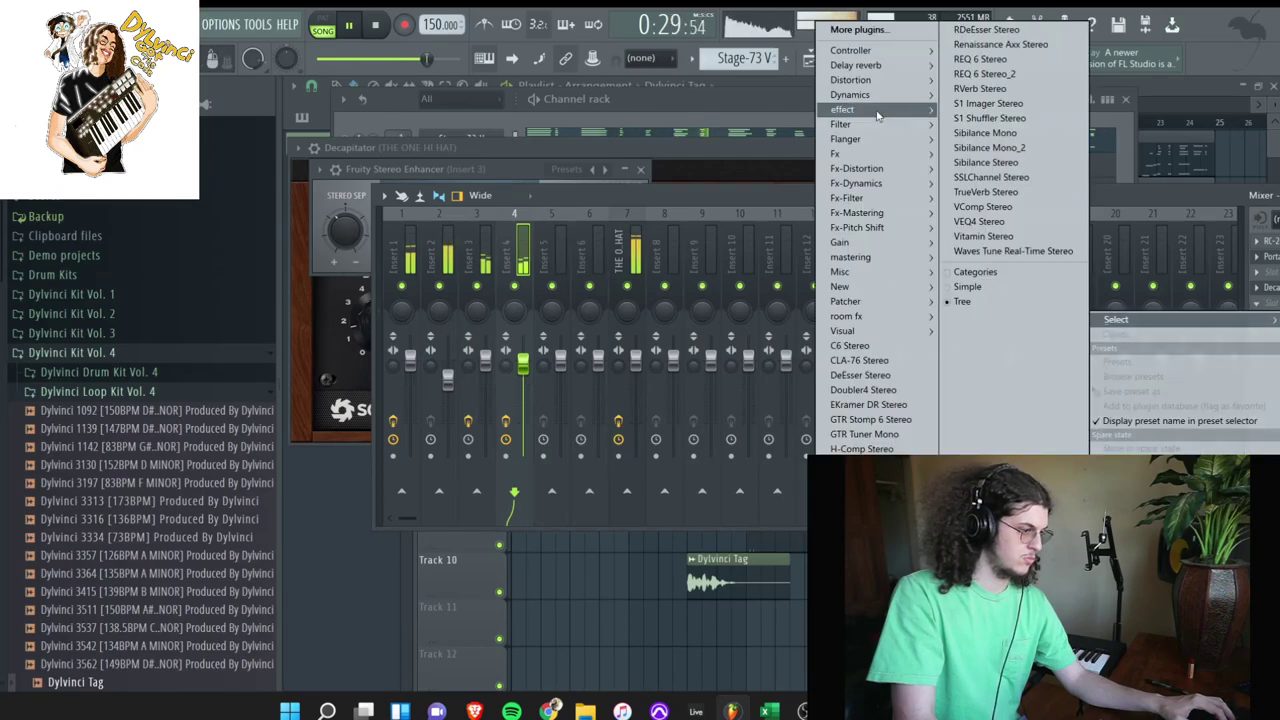
pyautogui.moveTo(848, 112)
pyautogui.click(757, 567)
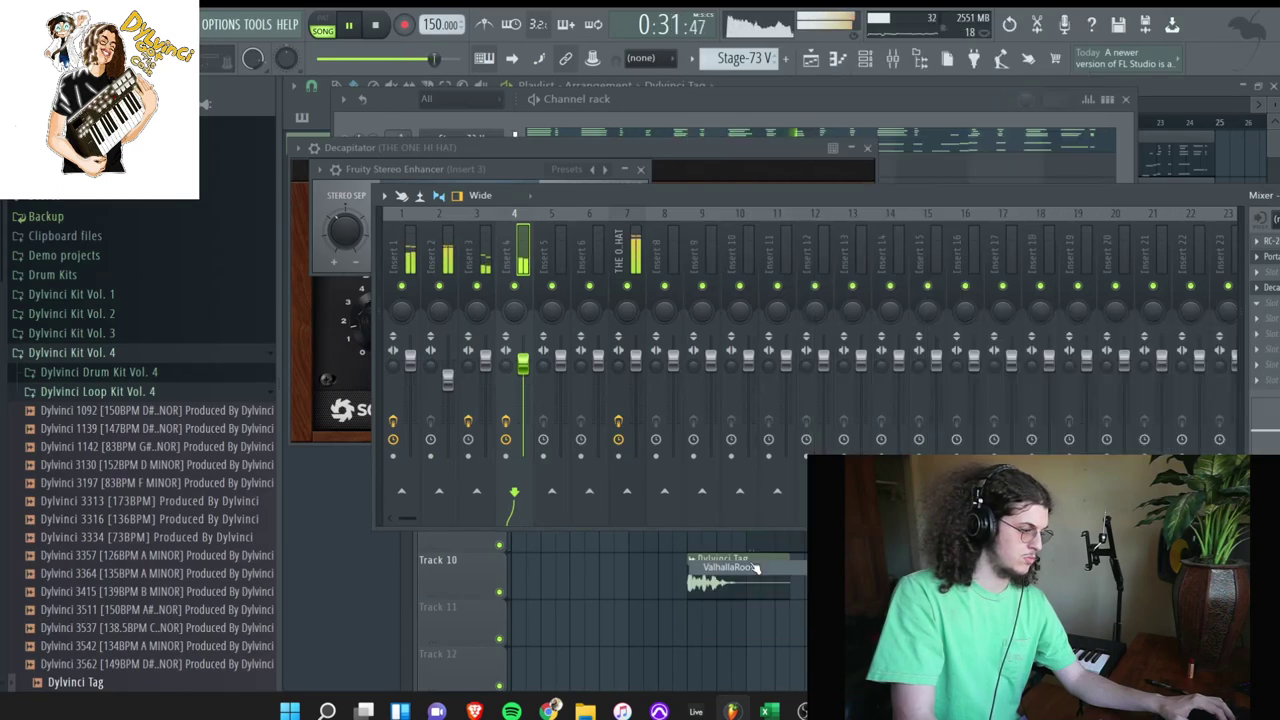
pyautogui.moveTo(450, 380); pyautogui.dragTo(450, 455)
# - Close the mixer and plugin windows to bring back the playlist arrangement, and stop playback
pyautogui.click(528, 250)
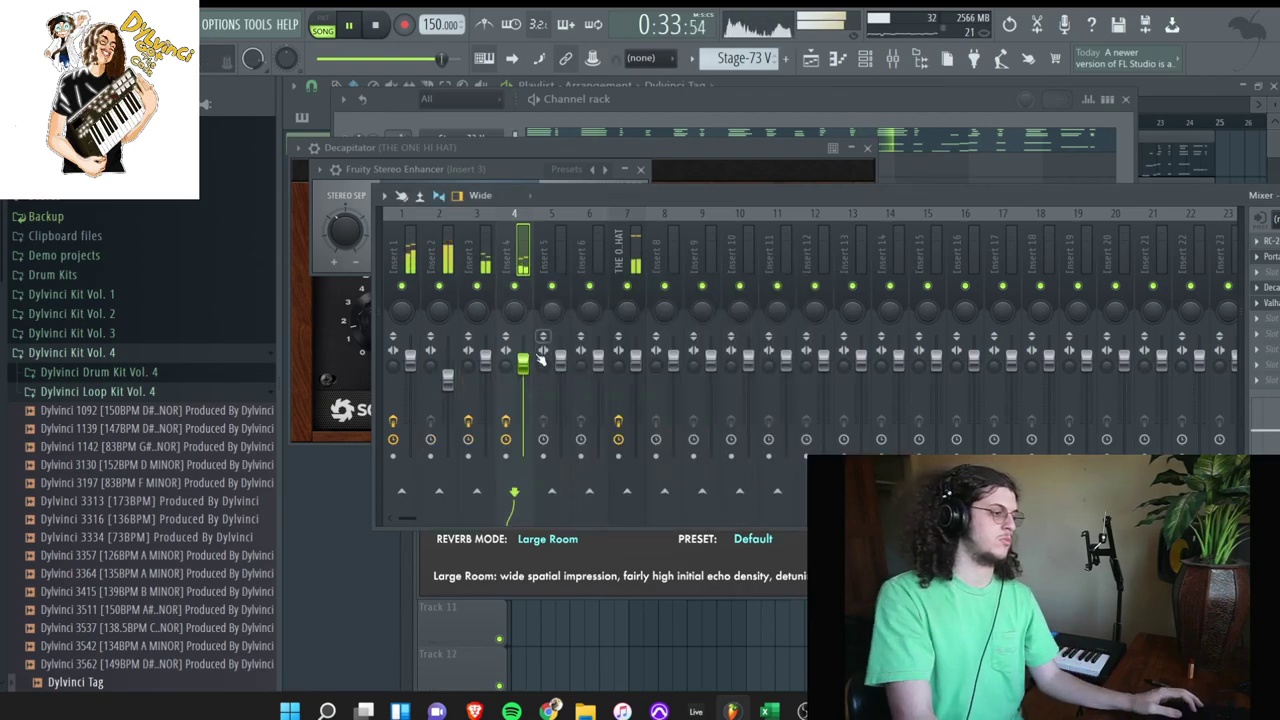
pyautogui.rightClick(850, 622)
pyautogui.press('space')
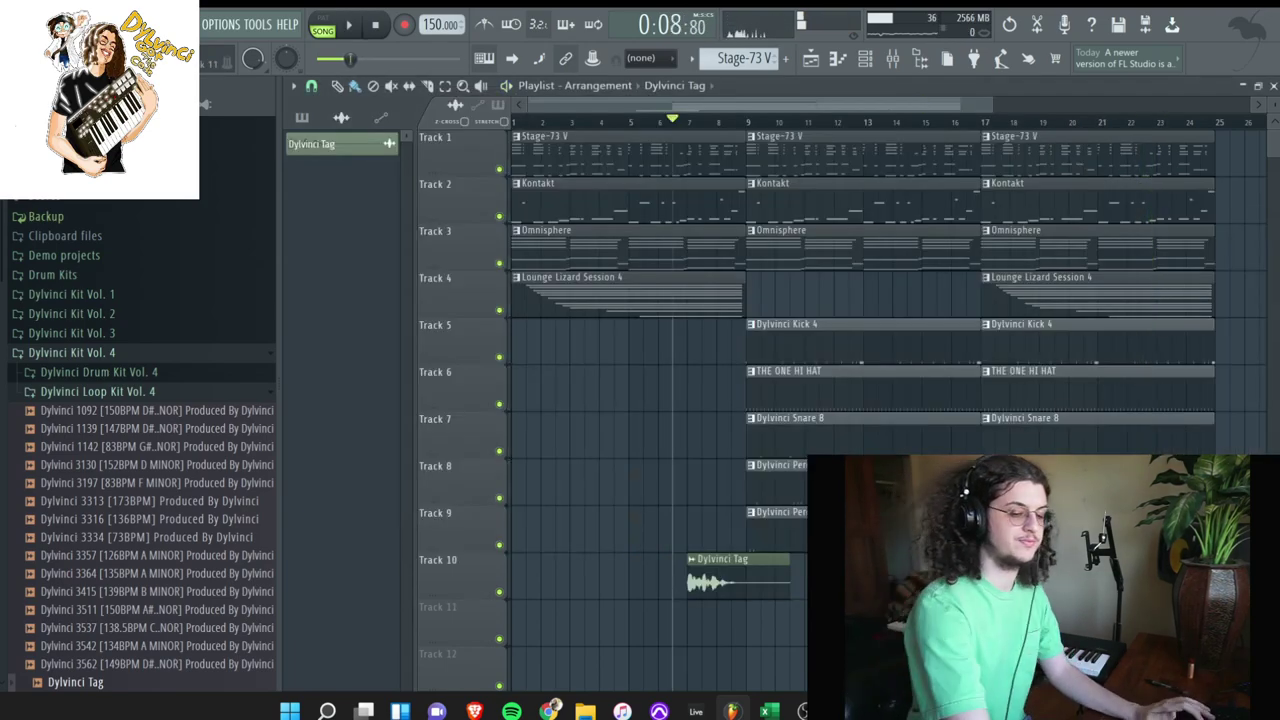